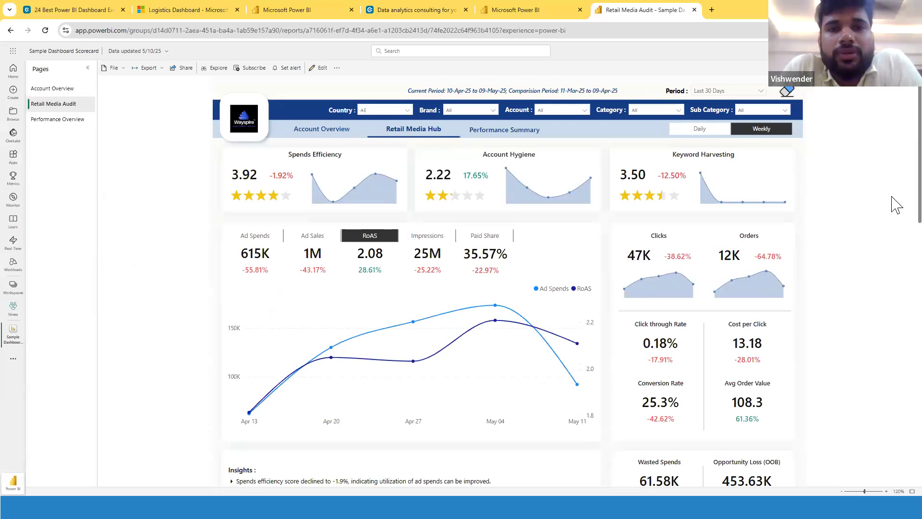
{"action": "scroll", "coordinate": [896, 205], "scroll_direction": "down", "scroll_amount": 1}
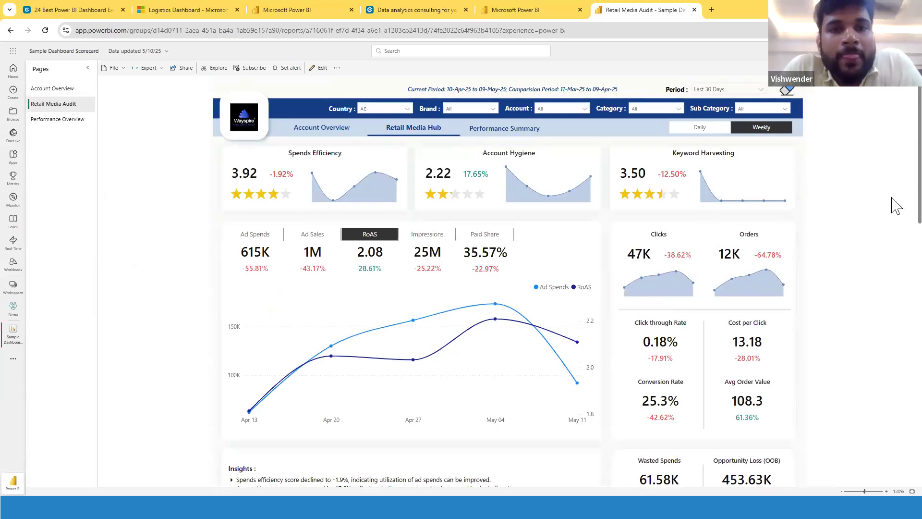
{"action": "scroll", "coordinate": [896, 212], "scroll_direction": "down", "scroll_amount": 1}
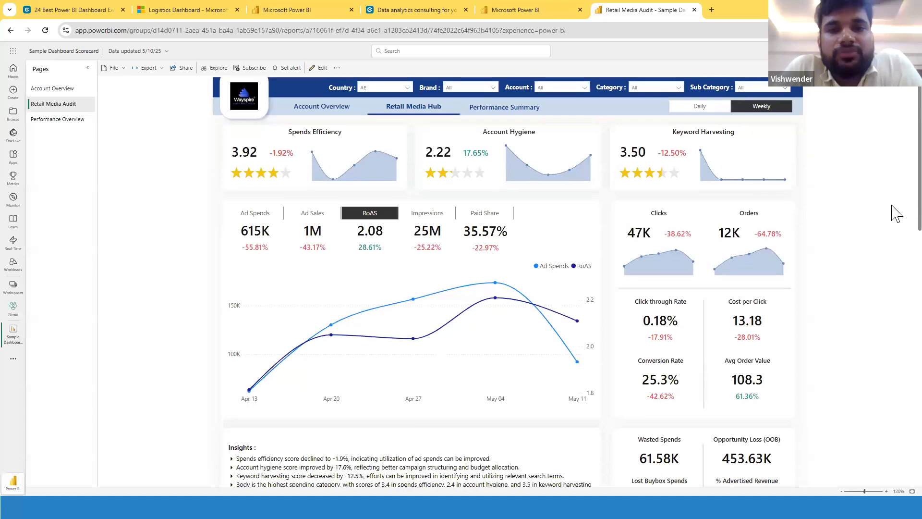
{"action": "scroll", "coordinate": [896, 212], "scroll_direction": "up", "scroll_amount": 1}
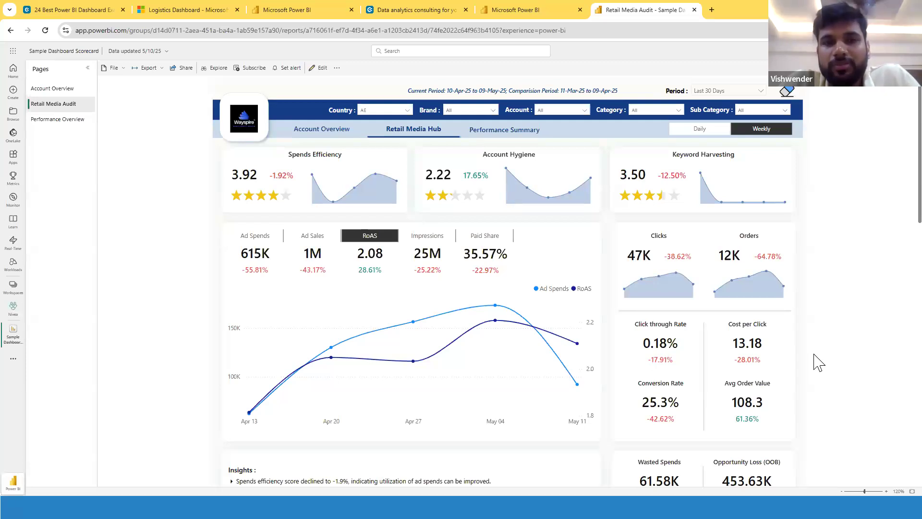
Step: Open the Performance Summary page and review its sub-category tables, hourly performance charts, ad spend share table and ROAS distribution visuals
{"action": "left_click", "coordinate": [511, 134]}
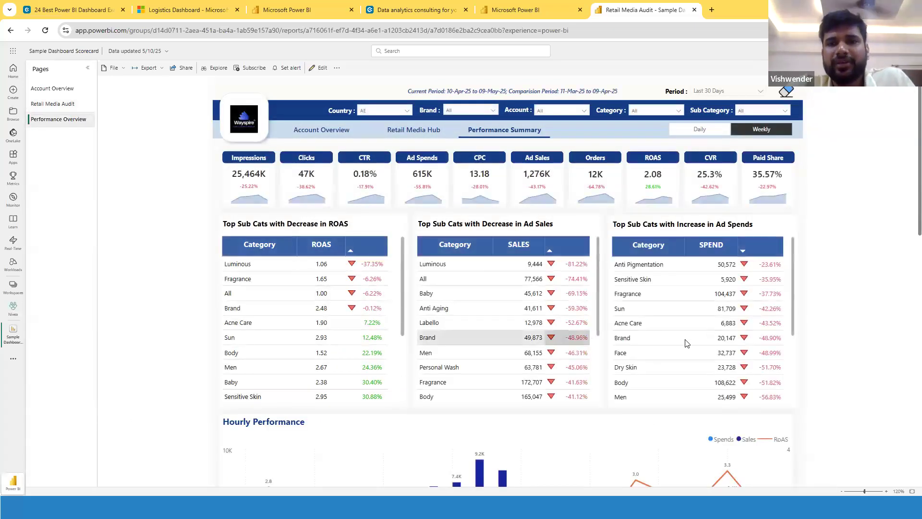
{"action": "scroll", "coordinate": [836, 360], "scroll_direction": "down", "scroll_amount": 1}
{"action": "scroll", "coordinate": [833, 360], "scroll_direction": "up", "scroll_amount": 1}
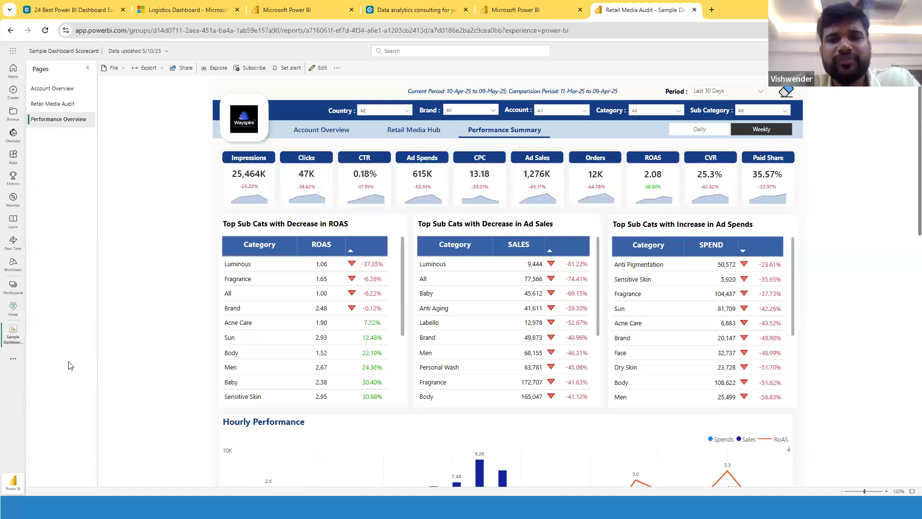
{"action": "scroll", "coordinate": [848, 296], "scroll_direction": "down", "scroll_amount": 3}
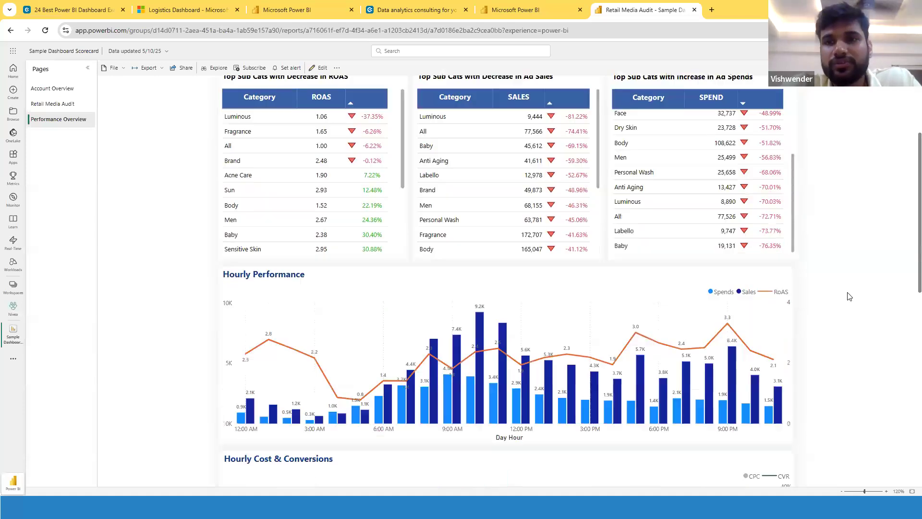
{"action": "scroll", "coordinate": [848, 296], "scroll_direction": "down", "scroll_amount": 2}
{"action": "scroll", "coordinate": [849, 297], "scroll_direction": "down", "scroll_amount": 8}
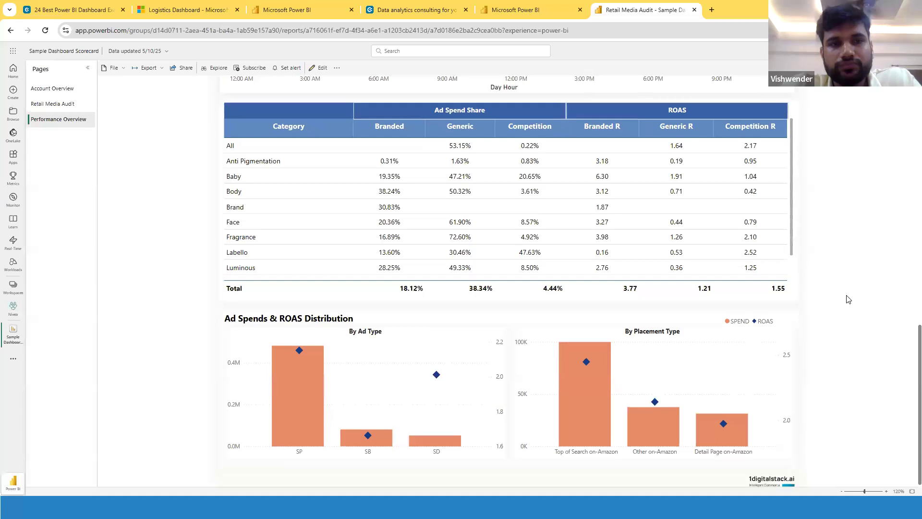
{"action": "scroll", "coordinate": [846, 298], "scroll_direction": "up", "scroll_amount": 4}
{"action": "scroll", "coordinate": [845, 278], "scroll_direction": "up", "scroll_amount": 8}
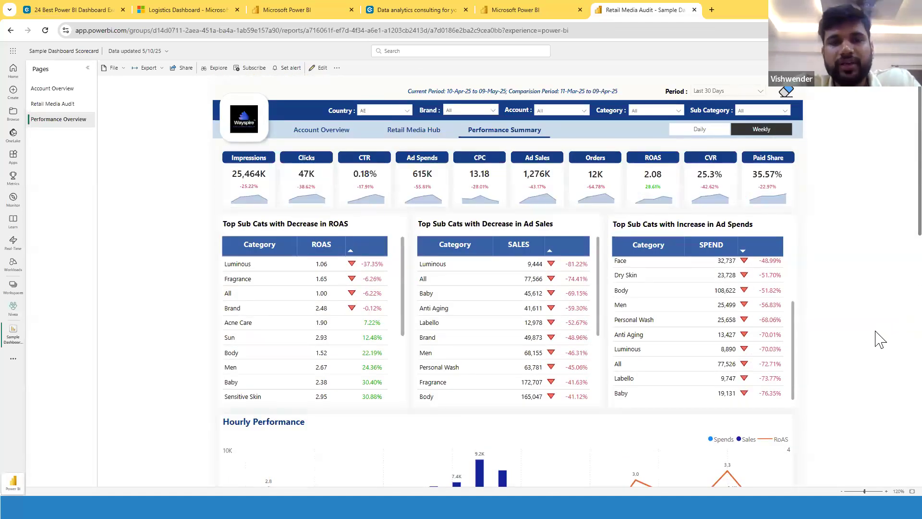
{"action": "scroll", "coordinate": [475, 240], "scroll_direction": "down", "scroll_amount": 4}
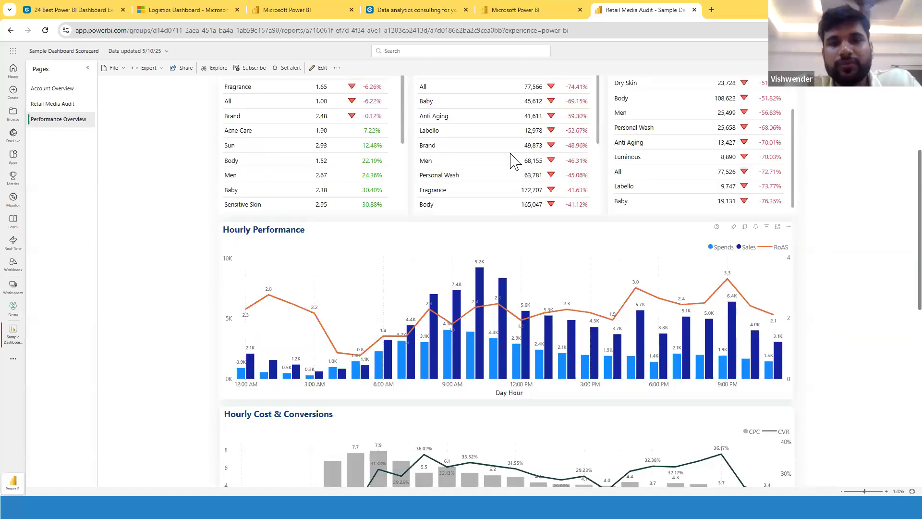
{"action": "scroll", "coordinate": [478, 152], "scroll_direction": "up", "scroll_amount": 4}
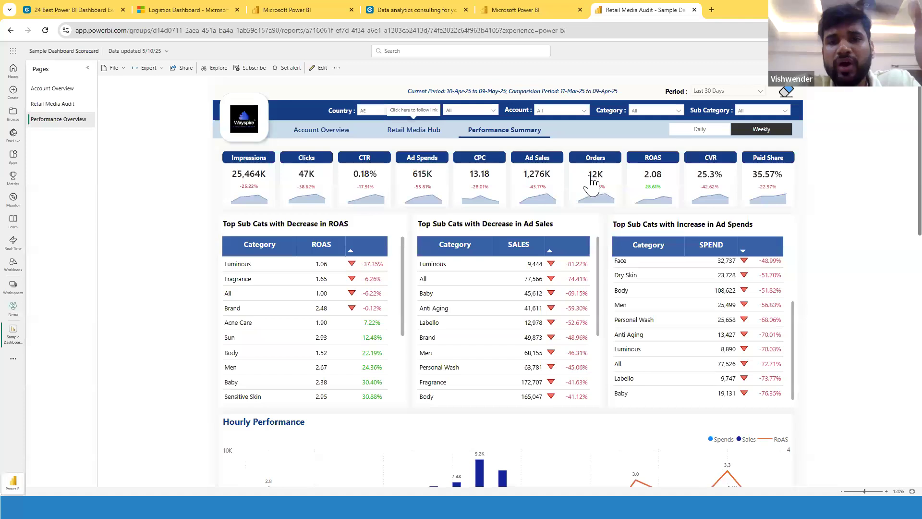
Step: Return to the Retail Media Hub page and review its Category Analysis, Spends efficiency and Account Hygiene tables
{"action": "left_click", "coordinate": [414, 129]}
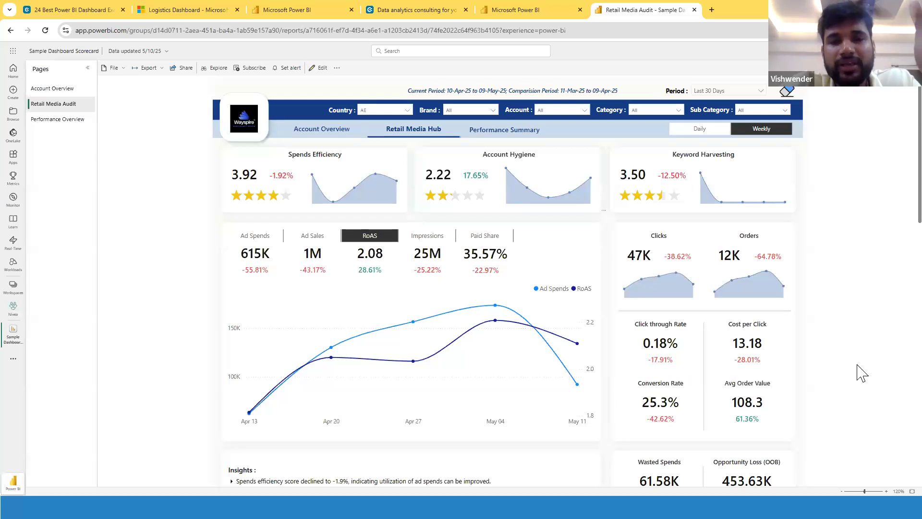
{"action": "scroll", "coordinate": [860, 384], "scroll_direction": "down", "scroll_amount": 10}
{"action": "scroll", "coordinate": [860, 384], "scroll_direction": "down", "scroll_amount": 6}
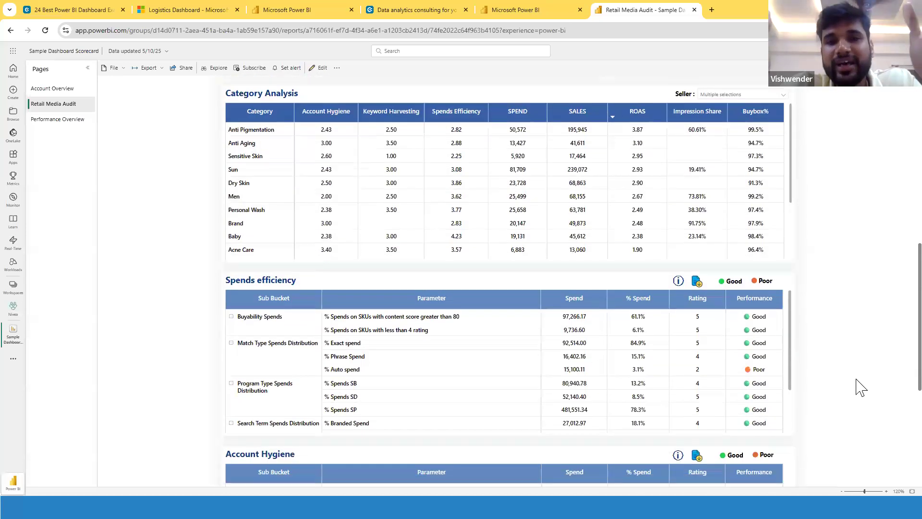
{"action": "scroll", "coordinate": [853, 397], "scroll_direction": "up", "scroll_amount": 6}
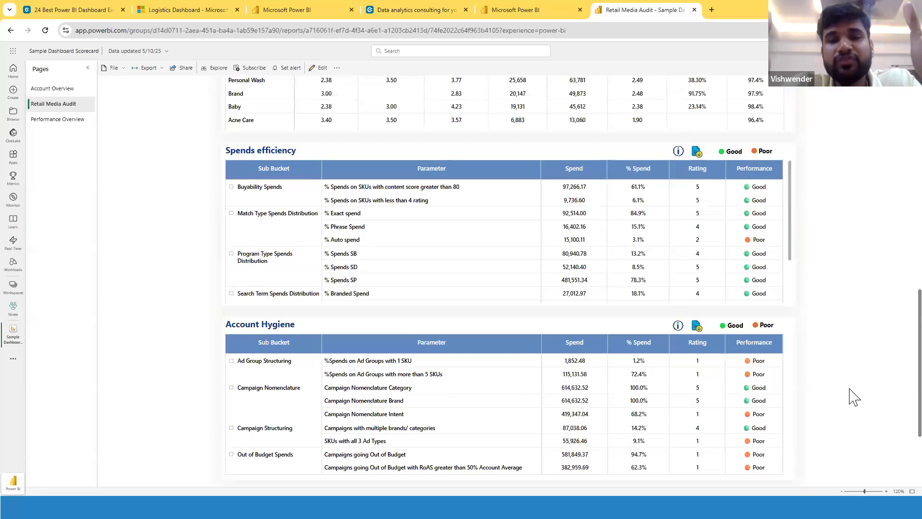
{"action": "scroll", "coordinate": [852, 397], "scroll_direction": "up", "scroll_amount": 10}
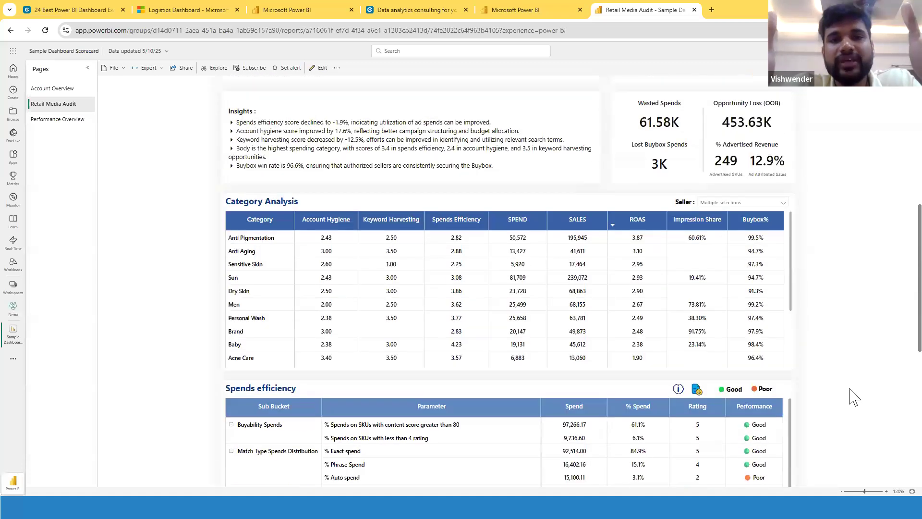
{"action": "scroll", "coordinate": [852, 397], "scroll_direction": "up", "scroll_amount": 3}
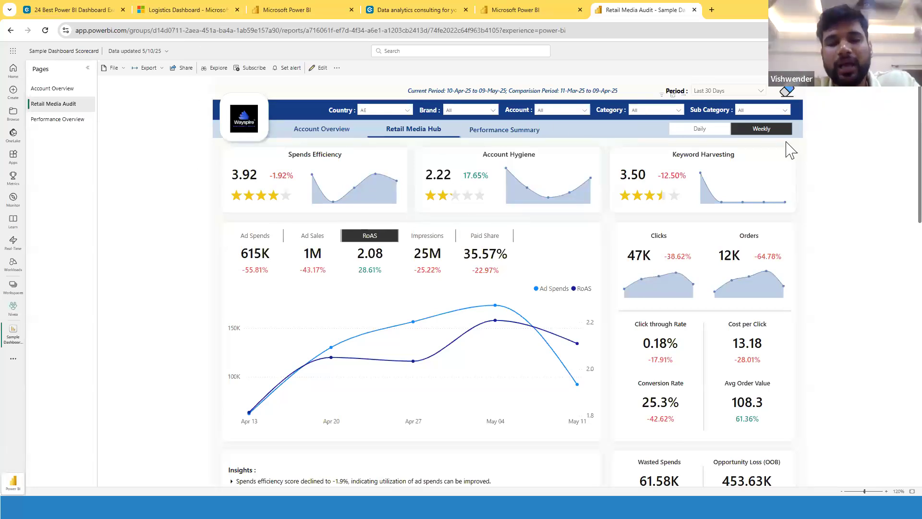
{"action": "left_click", "coordinate": [835, 207]}
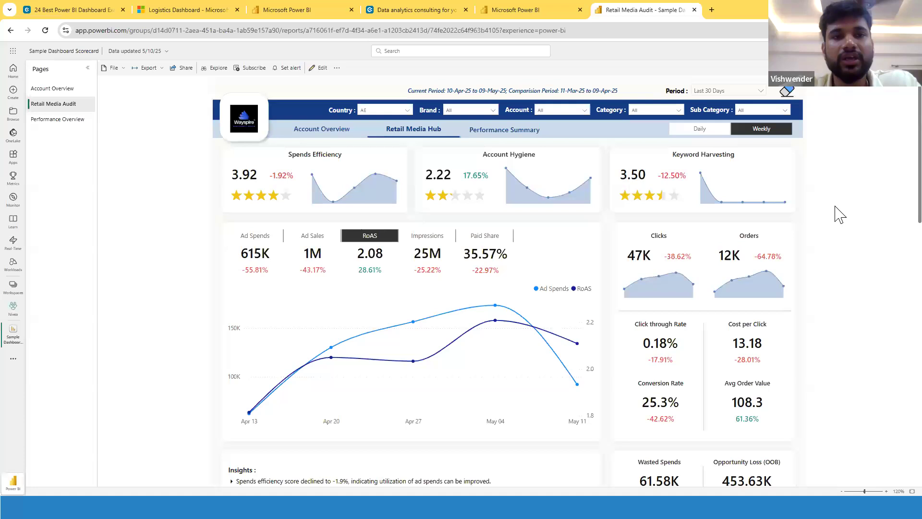
Step: Look through the options of the Country filter and close it without changing the selection
{"action": "left_click", "coordinate": [407, 111]}
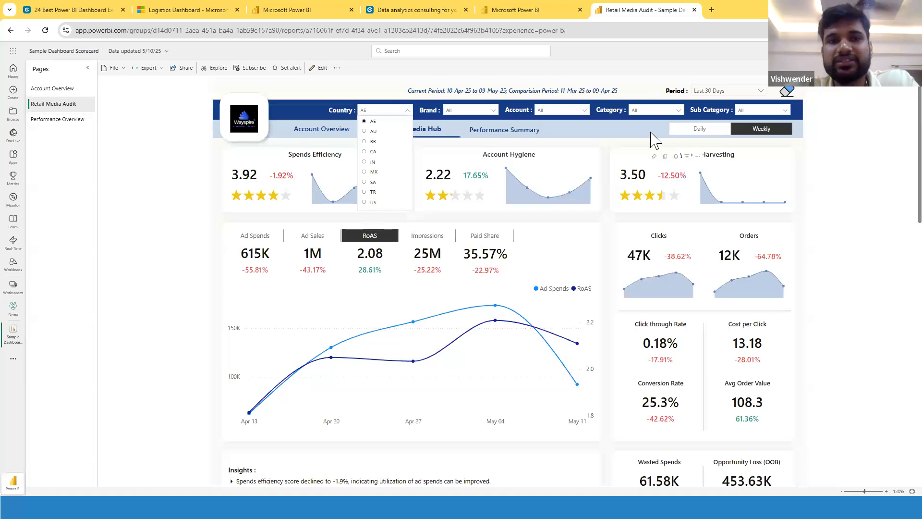
{"action": "left_click", "coordinate": [844, 191]}
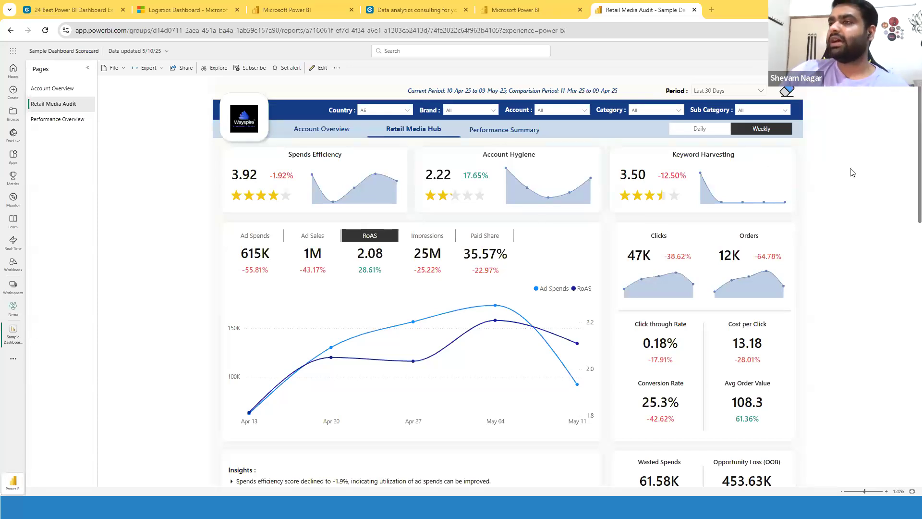
Step: Switch to the Logistics Dashboard and cross-filter it by New York and by California on the Orders by State map
{"action": "left_click", "coordinate": [221, 11]}
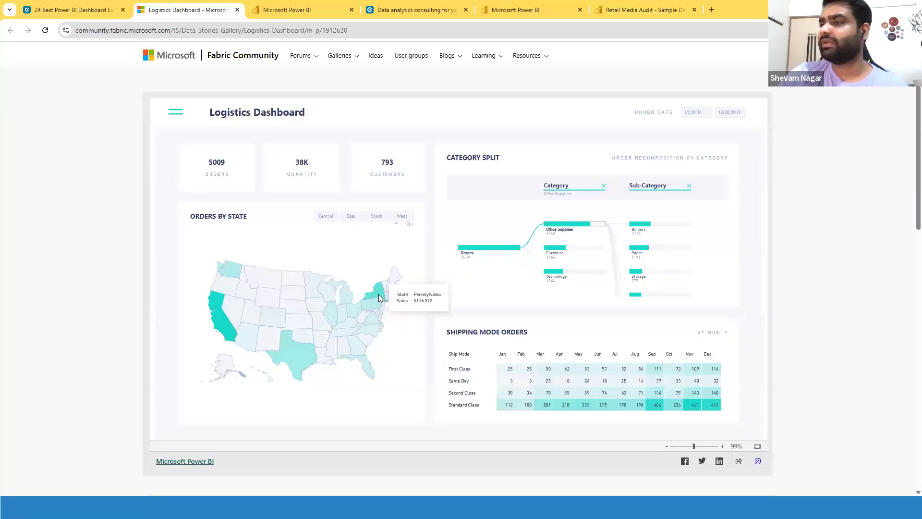
{"action": "left_click", "coordinate": [378, 297]}
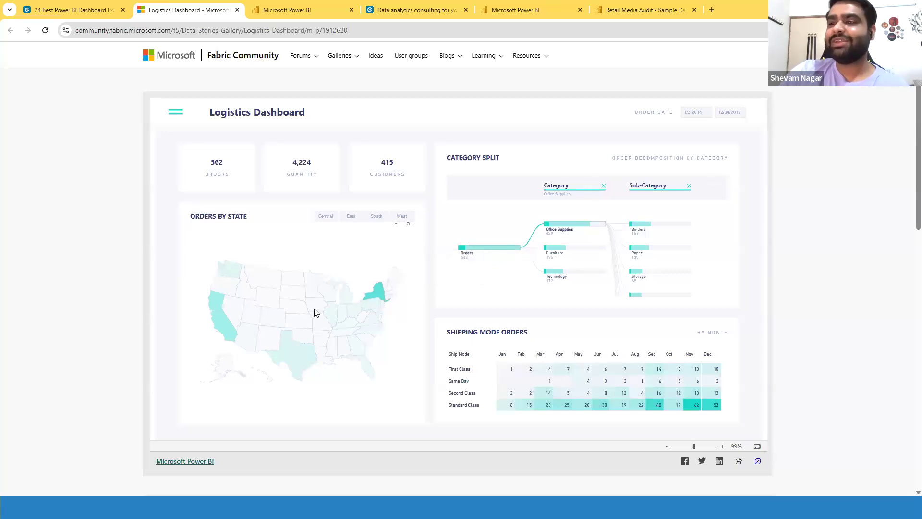
{"action": "left_click", "coordinate": [222, 321]}
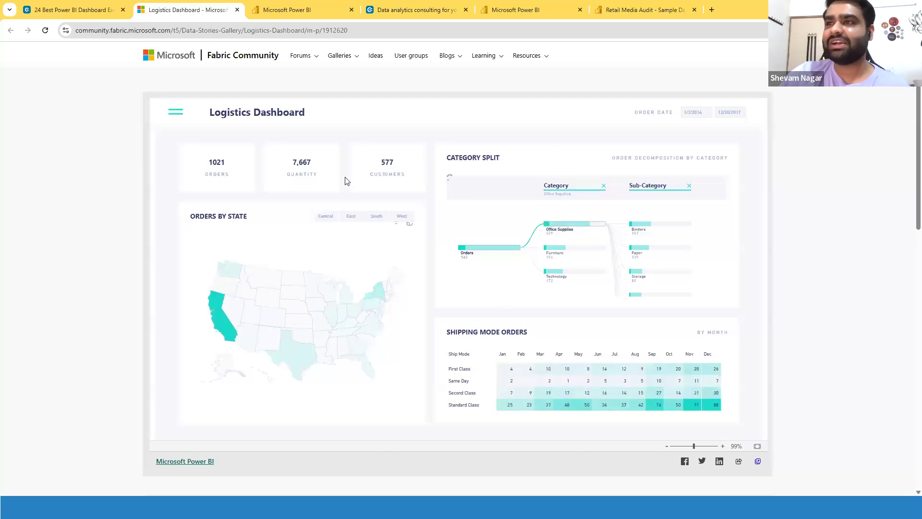
Step: View the Customer Base dashboard and go back to the Retail Media Audit report
{"action": "left_click", "coordinate": [296, 21]}
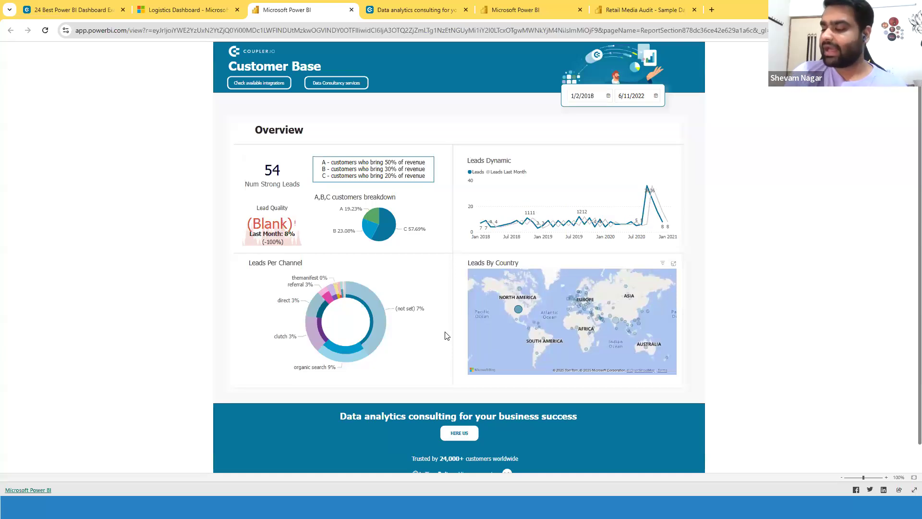
{"action": "left_click", "coordinate": [639, 11]}
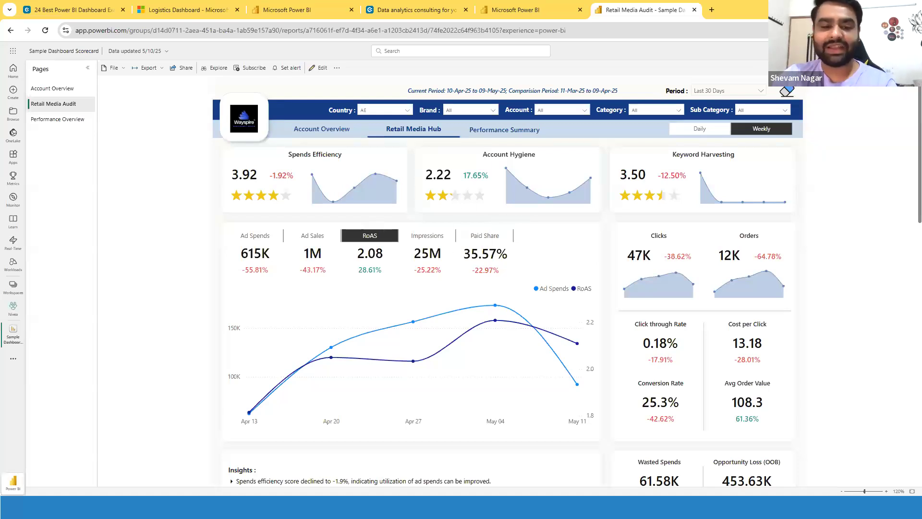
Step: Switch to Power BI Desktop and inspect the rows of the Category Subcategory and search term data tables
{"action": "key", "text": "alt+Tab"}
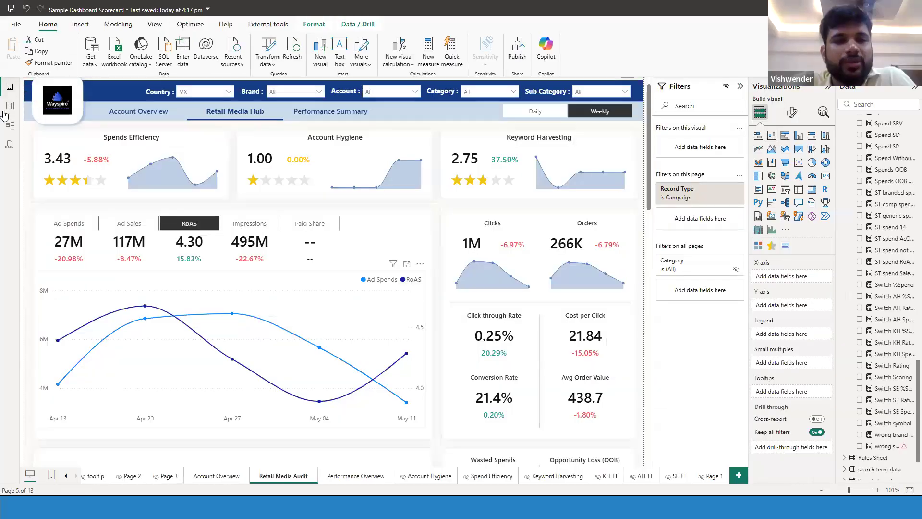
{"action": "left_click", "coordinate": [10, 106]}
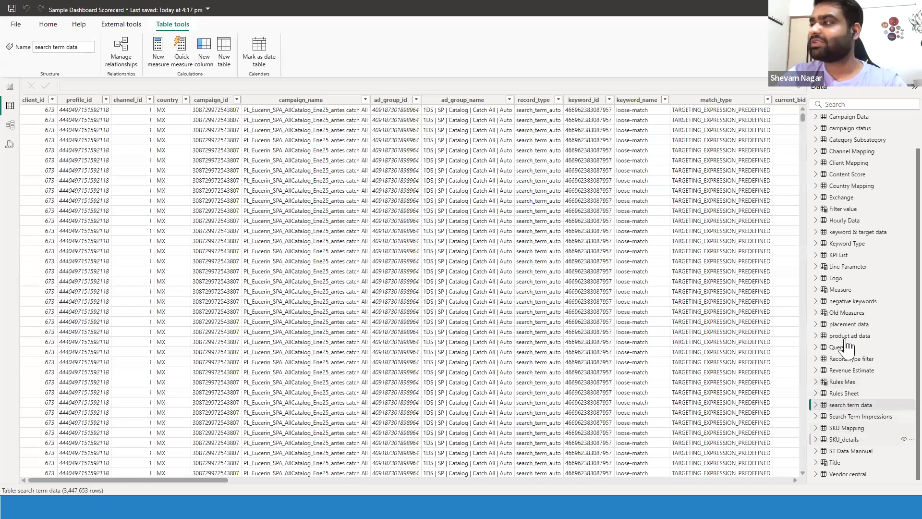
{"action": "scroll", "coordinate": [845, 247], "scroll_direction": "up", "scroll_amount": 1}
{"action": "left_click", "coordinate": [847, 155]}
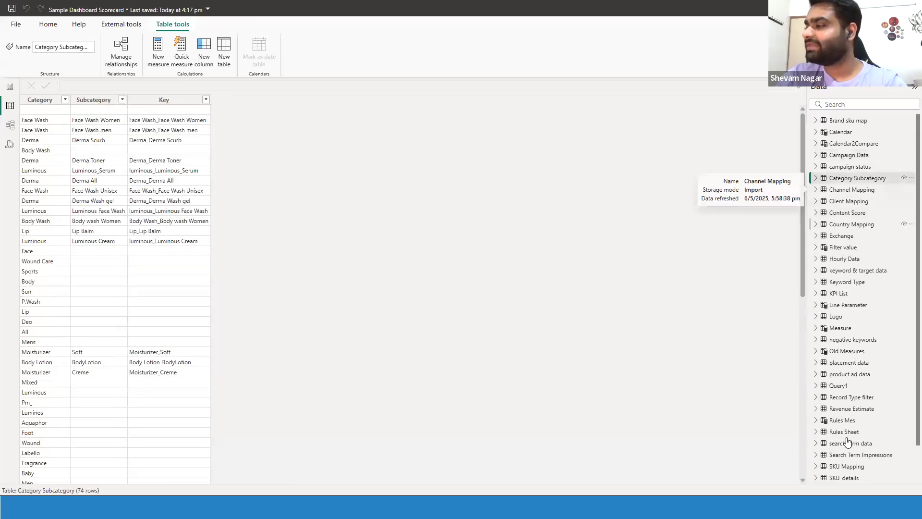
{"action": "scroll", "coordinate": [843, 465], "scroll_direction": "down", "scroll_amount": 1}
{"action": "left_click", "coordinate": [844, 451]}
{"action": "left_click", "coordinate": [849, 403]}
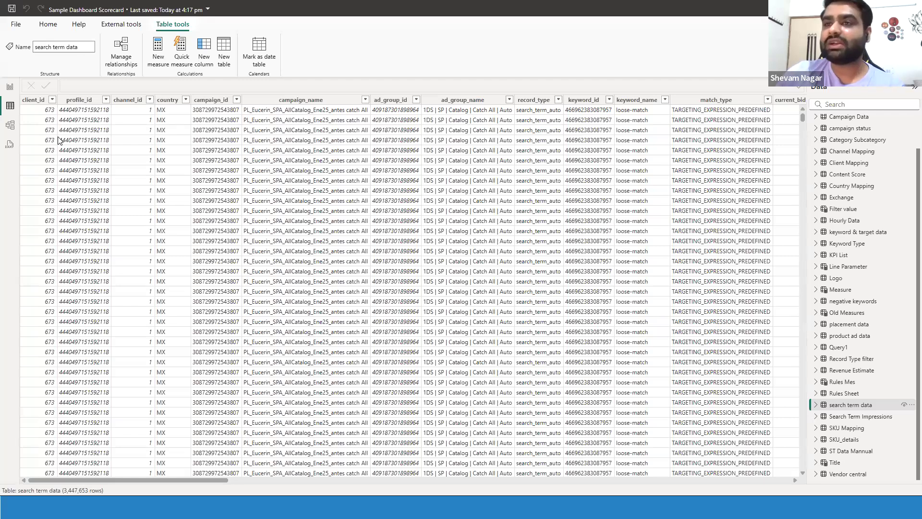
Step: Examine the relationships between the tables in the data model and return to the Retail Media Audit report page
{"action": "left_click", "coordinate": [10, 136]}
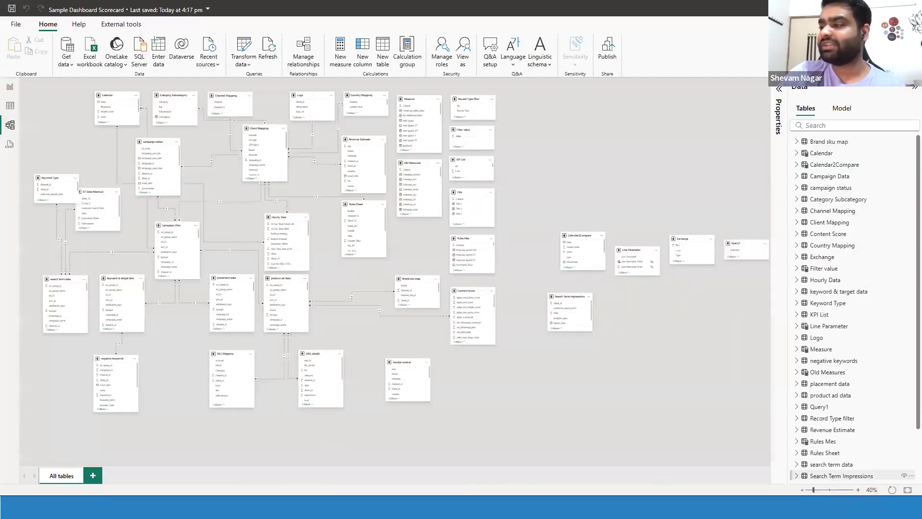
{"action": "scroll", "coordinate": [290, 200], "scroll_direction": "up", "scroll_amount": 2}
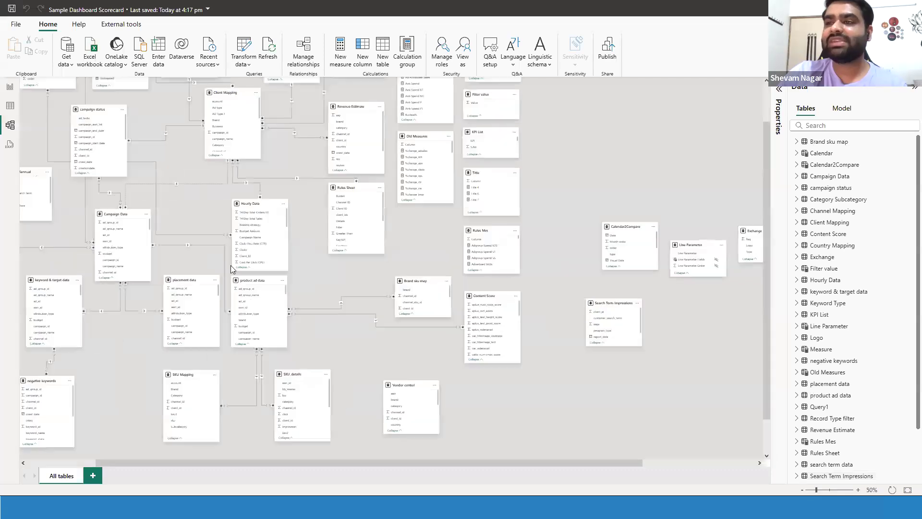
{"action": "scroll", "coordinate": [288, 194], "scroll_direction": "left", "scroll_amount": 1}
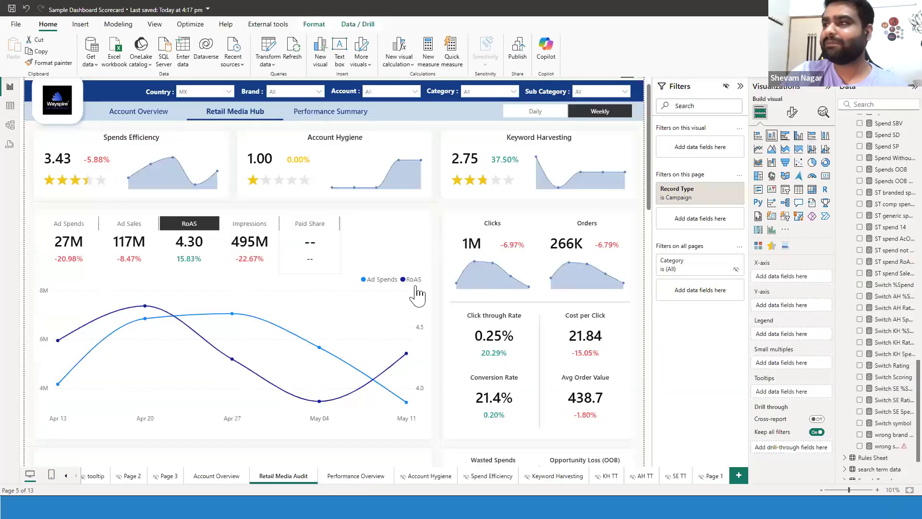
{"action": "scroll", "coordinate": [248, 101], "scroll_direction": "up", "scroll_amount": 1}
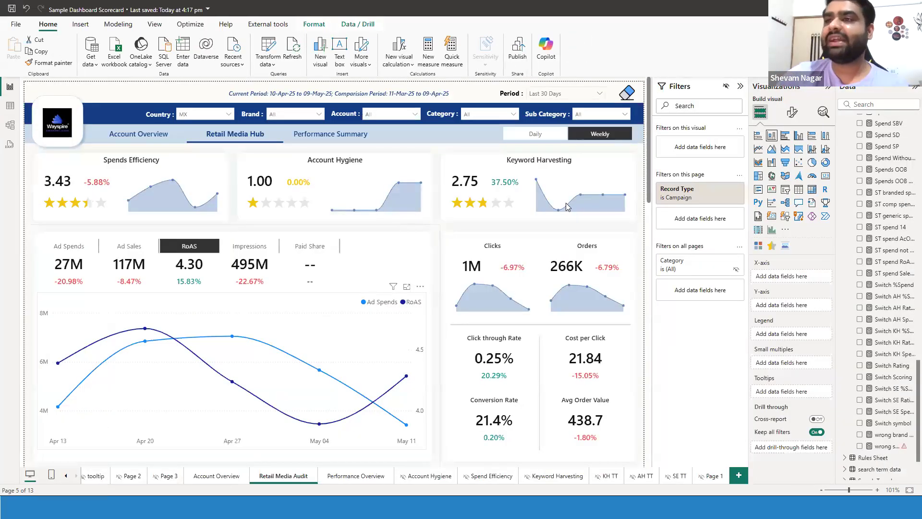
{"action": "mouse_move", "coordinate": [566, 203]}
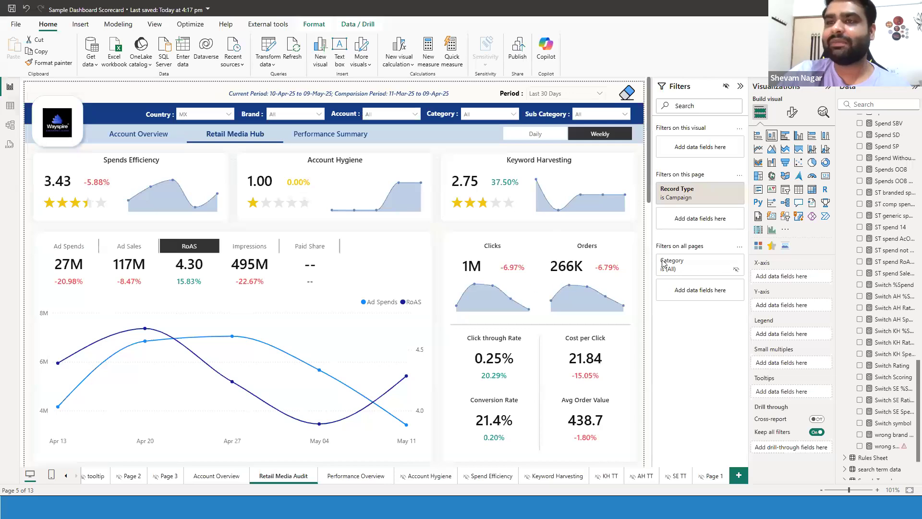
Step: Revisit the search term data table and the data model diagram before returning to the report view
{"action": "left_click", "coordinate": [10, 105]}
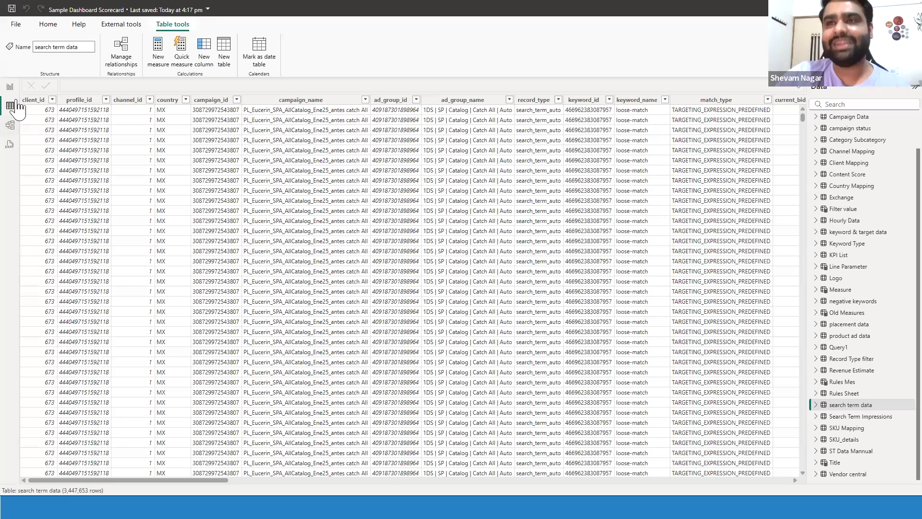
{"action": "left_click", "coordinate": [10, 125]}
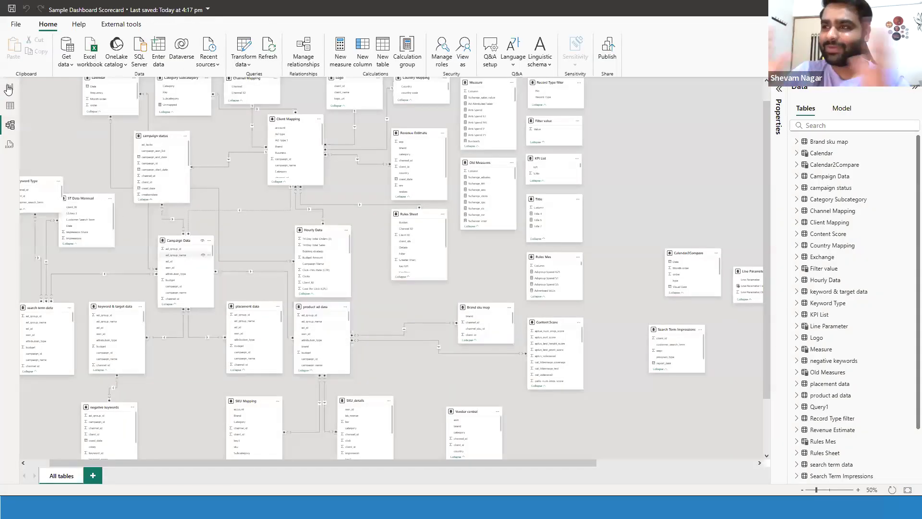
{"action": "left_click", "coordinate": [9, 89]}
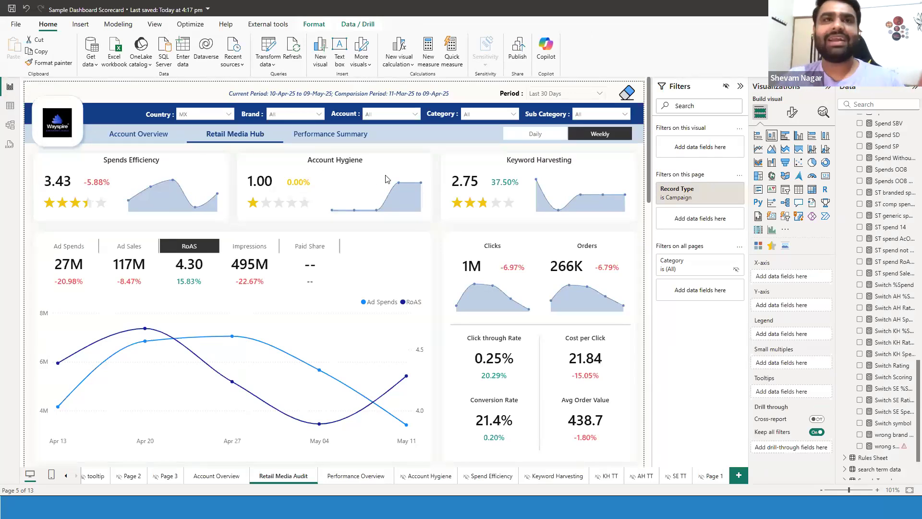
Step: Inspect the DAX formulas of the ST spend Sale 30, Spends OOB good RoAS and Spend branded measures, and close the formula editor
{"action": "mouse_move", "coordinate": [386, 179]}
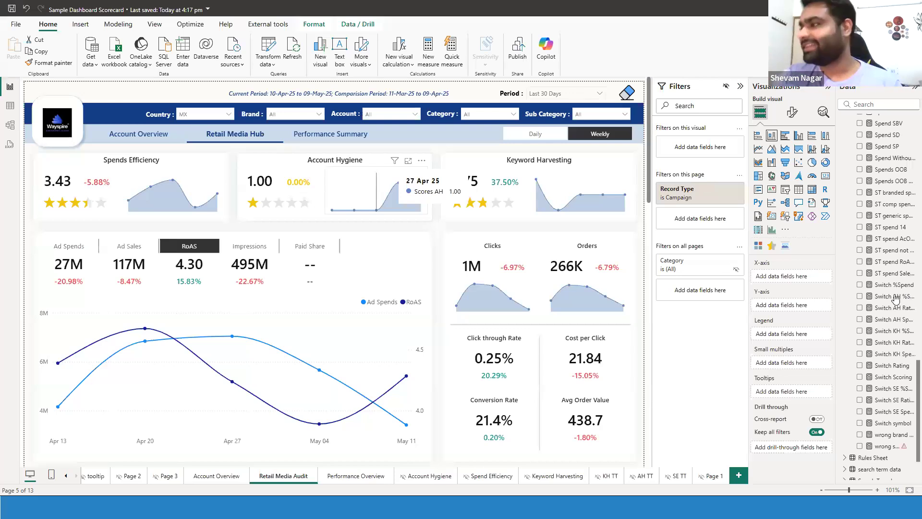
{"action": "left_click", "coordinate": [886, 273]}
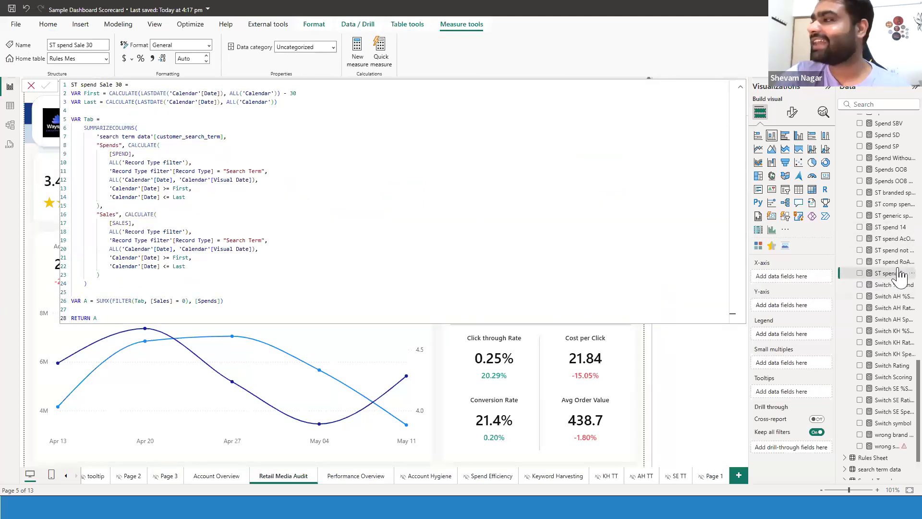
{"action": "scroll", "coordinate": [891, 317], "scroll_direction": "up", "scroll_amount": 6}
{"action": "left_click", "coordinate": [890, 325]}
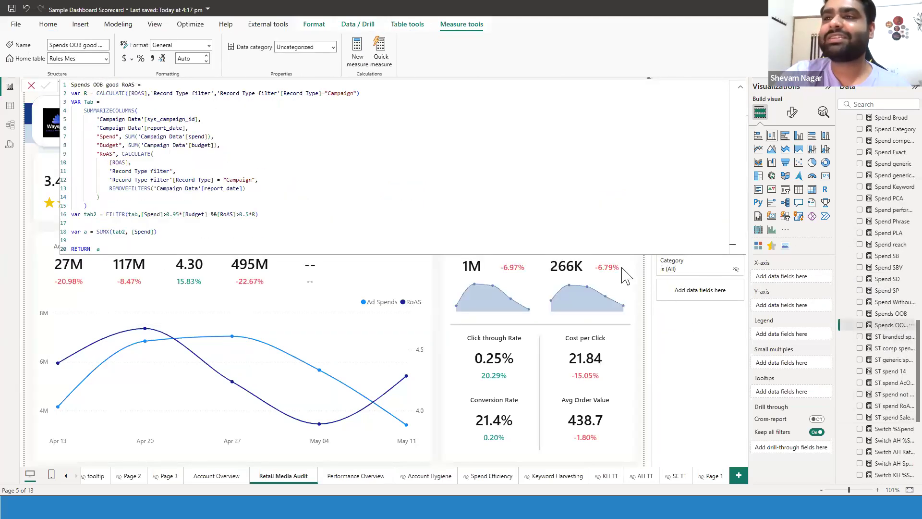
{"action": "scroll", "coordinate": [886, 237], "scroll_direction": "up", "scroll_amount": 6}
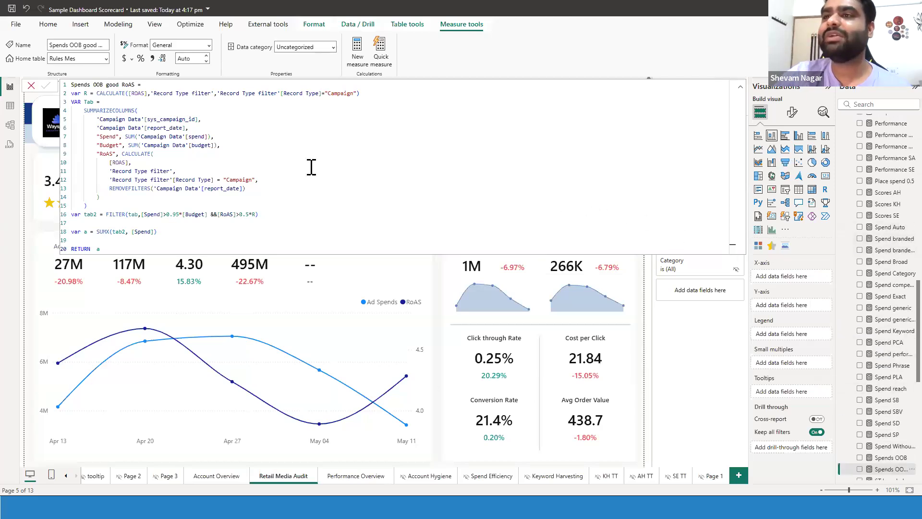
{"action": "left_click", "coordinate": [880, 240]}
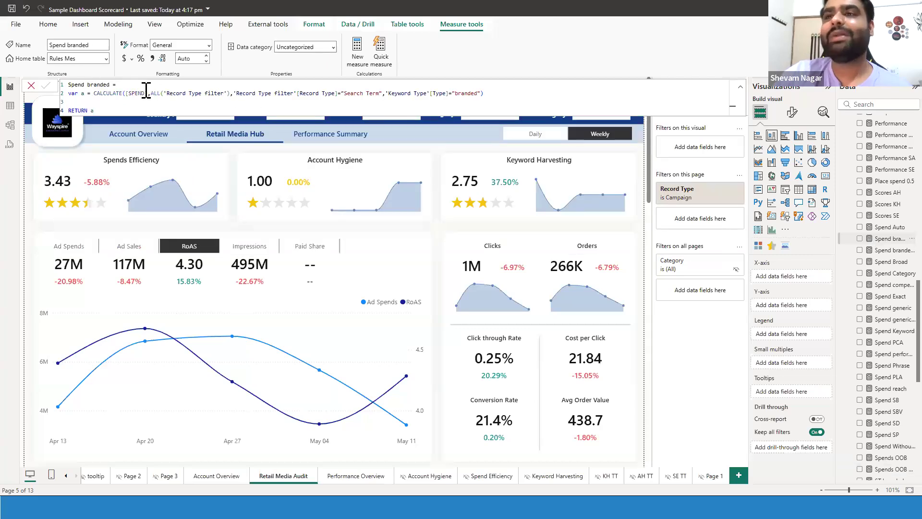
{"action": "left_click", "coordinate": [31, 86]}
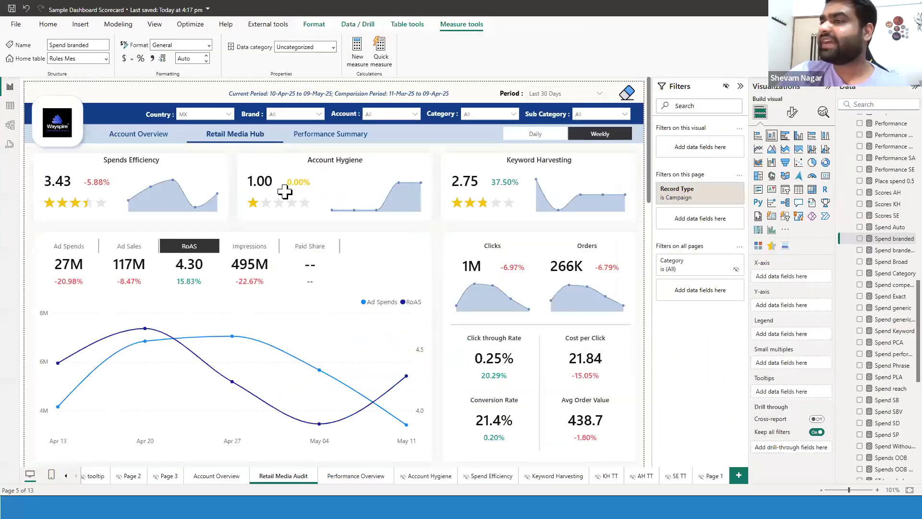
Step: Switch to the Sample Data Set workbook in Excel and view its Revenue Sheet and Product Mapping sheets
{"action": "left_click", "coordinate": [89, 484]}
{"action": "left_click", "coordinate": [109, 480]}
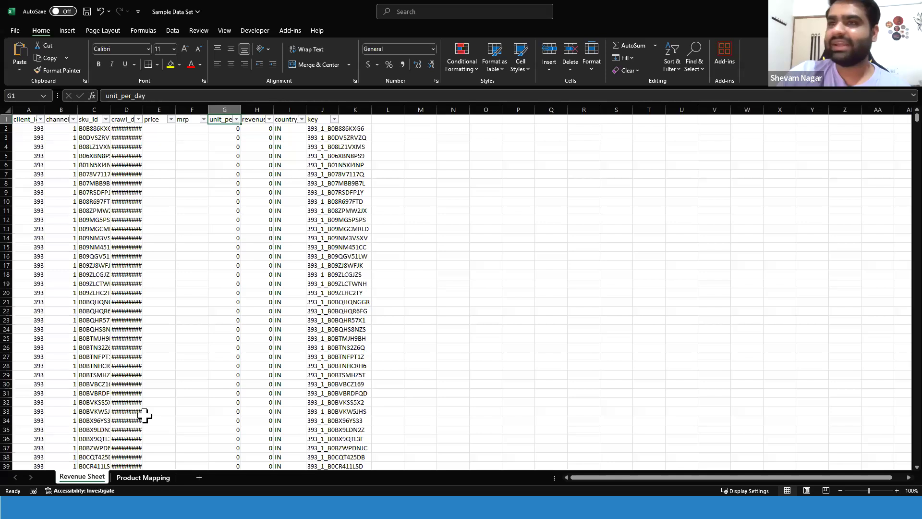
{"action": "key", "text": "ctrl+Page_Down"}
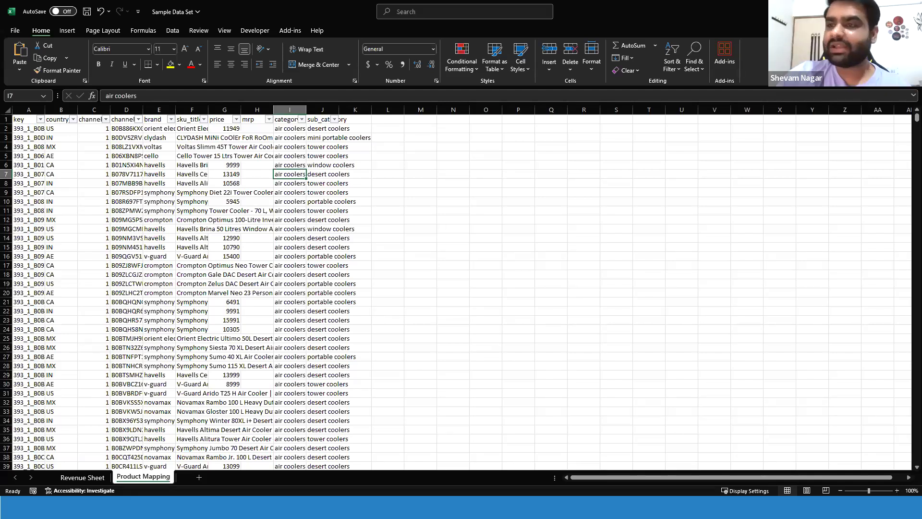
Step: Switch to Chrome and search Google for "power bi download" in a new tab
{"action": "key", "text": "alt+Tab"}
{"action": "left_click", "coordinate": [714, 9]}
{"action": "type", "text": "p"}
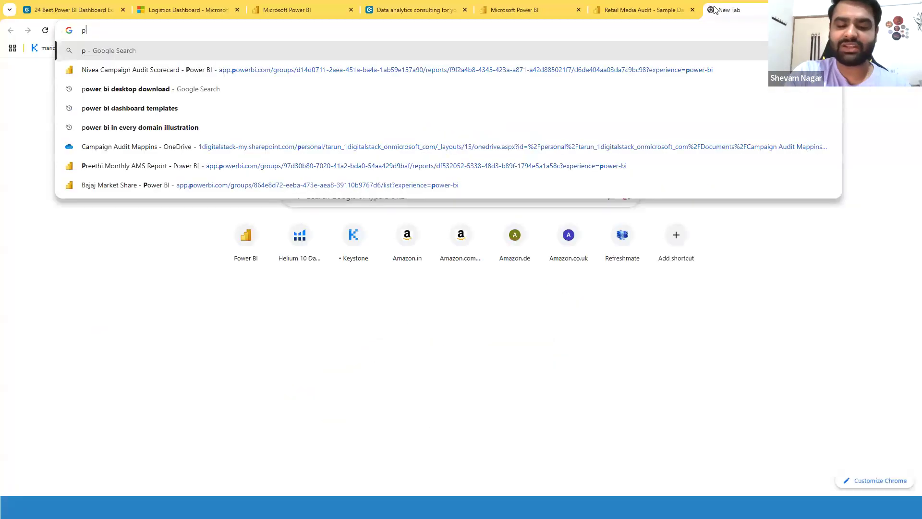
{"action": "type", "text": "owe"}
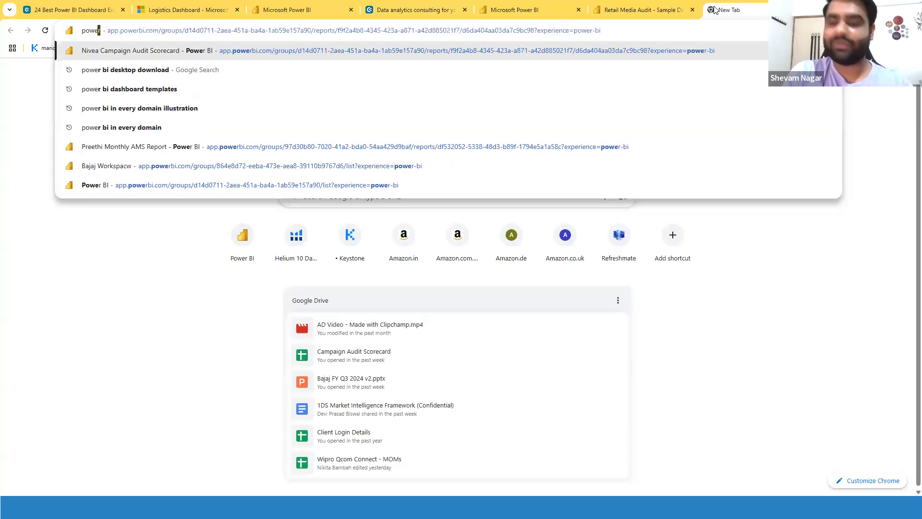
{"action": "type", "text": "r bi dow"}
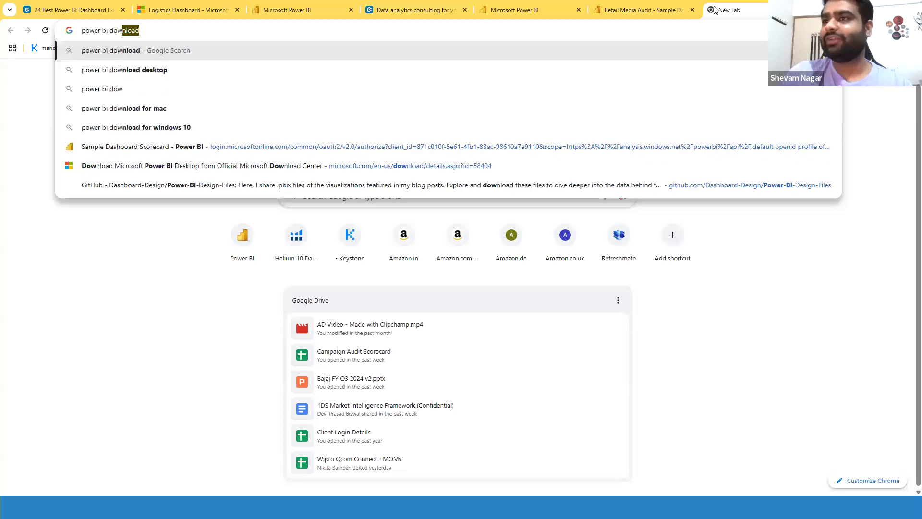
{"action": "key", "text": "Return"}
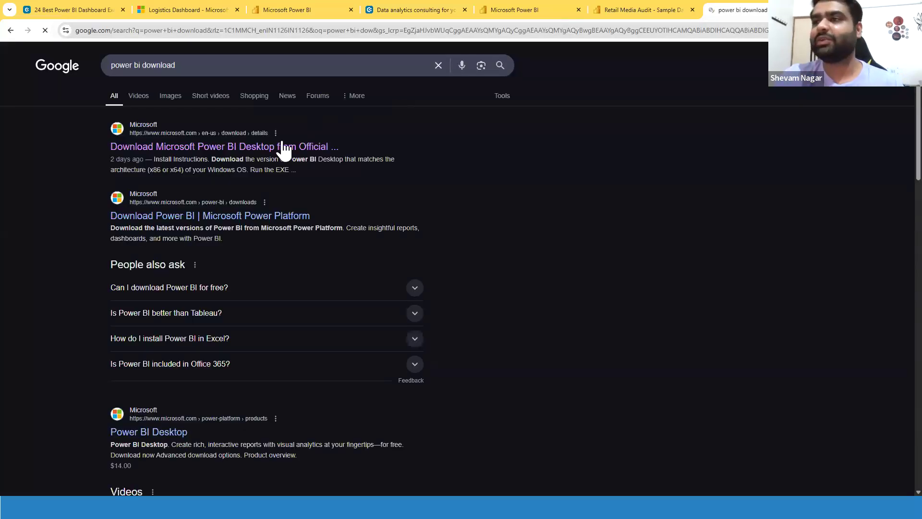
Step: Open Microsoft's official Power BI Desktop download page from the search results and review its download options
{"action": "left_click", "coordinate": [272, 147]}
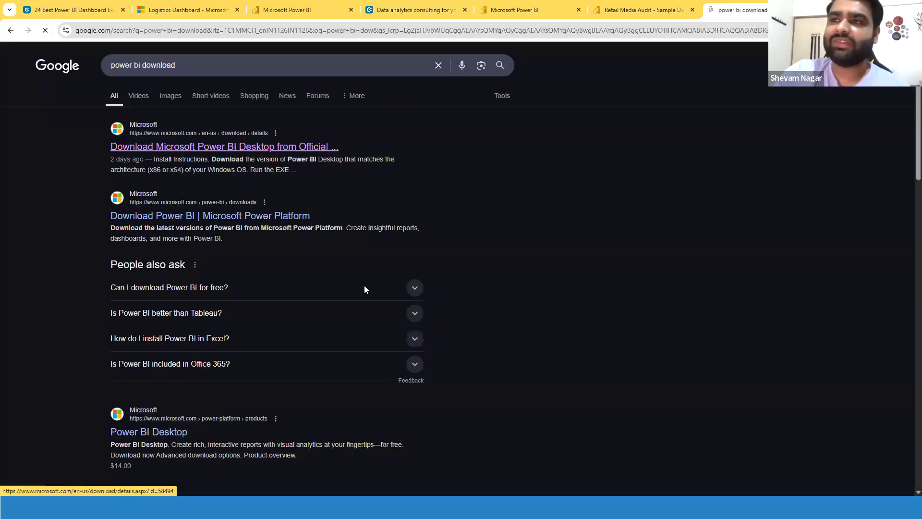
{"action": "scroll", "coordinate": [516, 302], "scroll_direction": "down", "scroll_amount": 2}
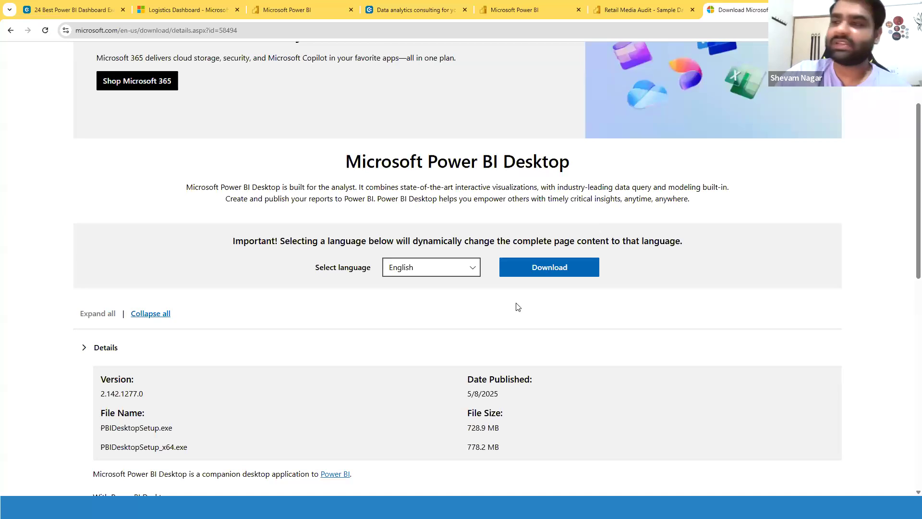
{"action": "scroll", "coordinate": [509, 308], "scroll_direction": "up", "scroll_amount": 2}
{"action": "scroll", "coordinate": [509, 308], "scroll_direction": "up", "scroll_amount": 1}
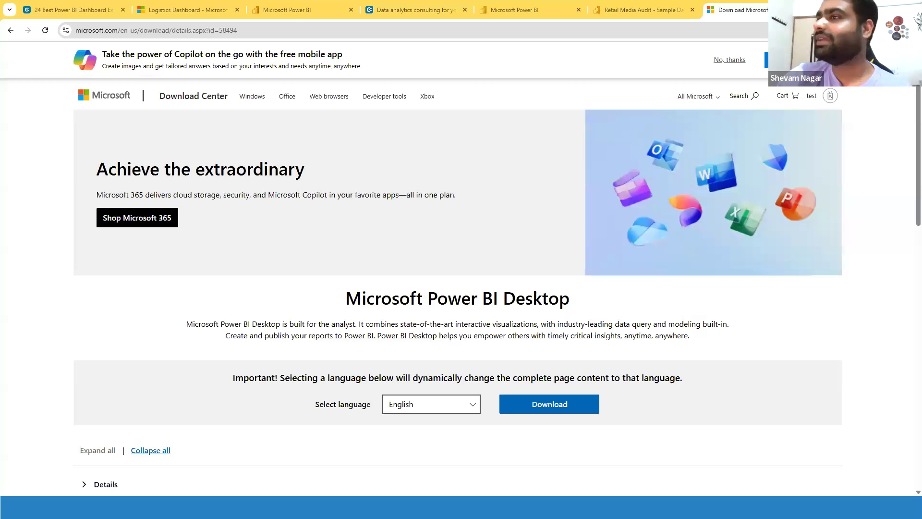
Step: Switch to the "custom visuals with revenue data" file in Power BI Desktop, view the PFM query in Power Query Editor, and close the editor
{"action": "left_click", "coordinate": [126, 477]}
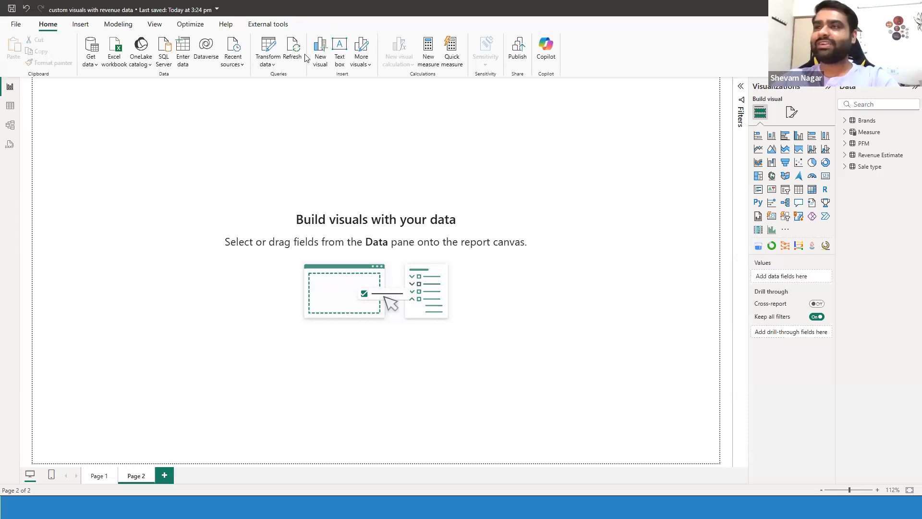
{"action": "left_click", "coordinate": [266, 52]}
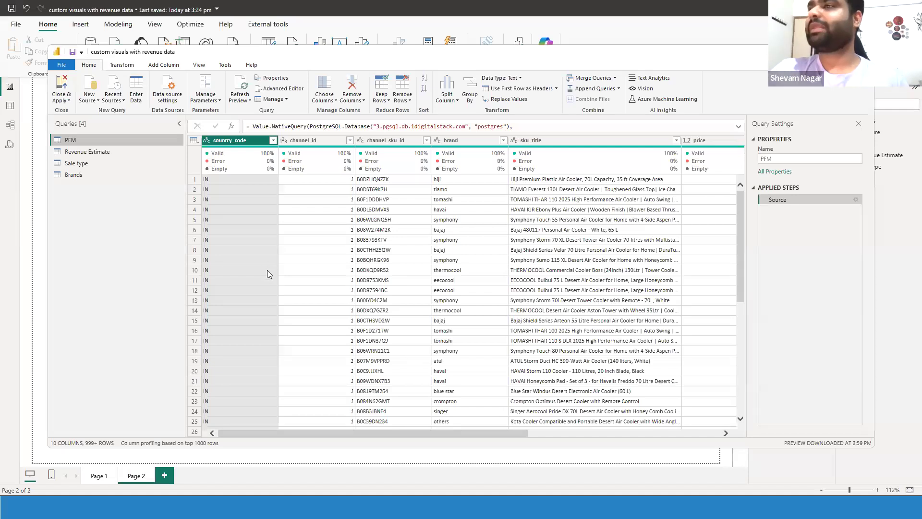
{"action": "key", "text": "alt+Tab"}
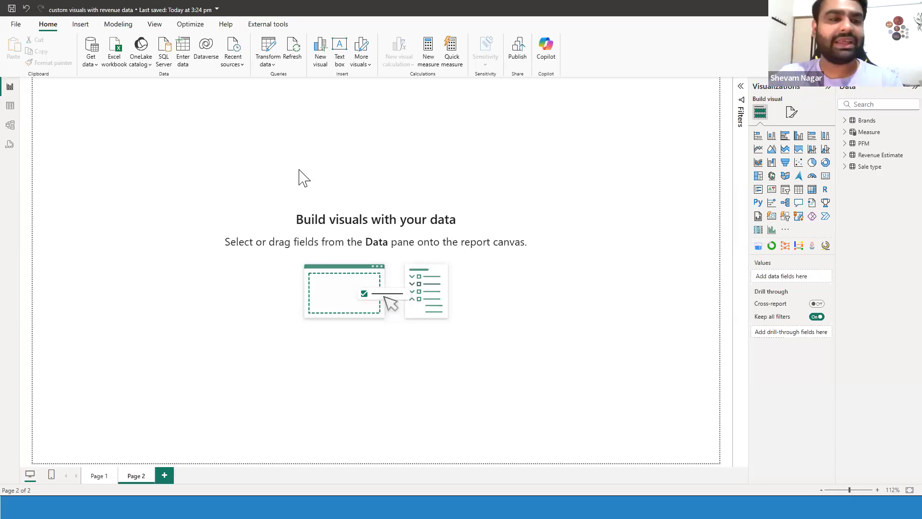
{"action": "left_click", "coordinate": [269, 47]}
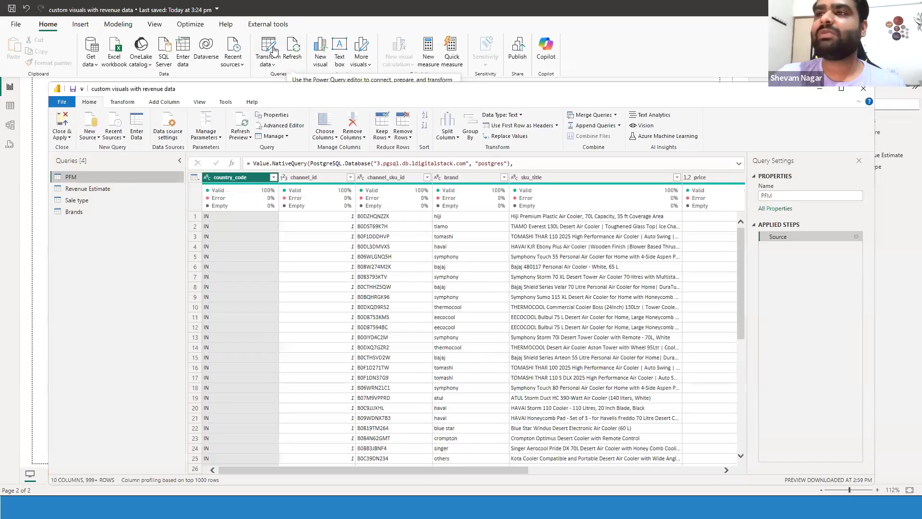
{"action": "left_click", "coordinate": [862, 90]}
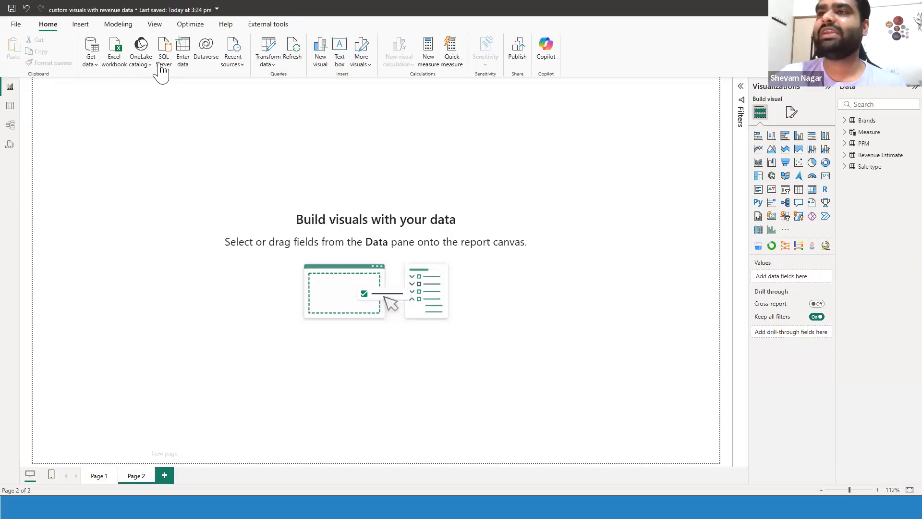
Step: Examine the full list of available data connectors, including the Database, Azure and Other categories
{"action": "left_click", "coordinate": [94, 64]}
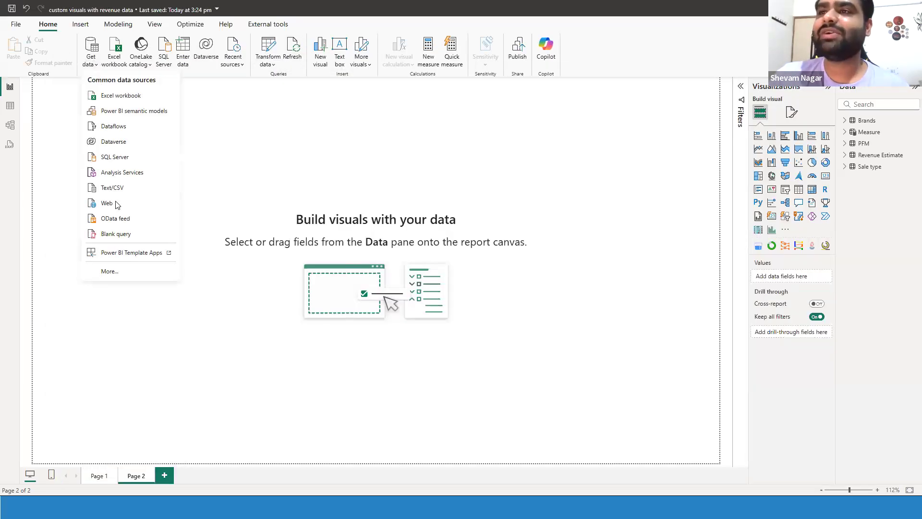
{"action": "left_click", "coordinate": [128, 272]}
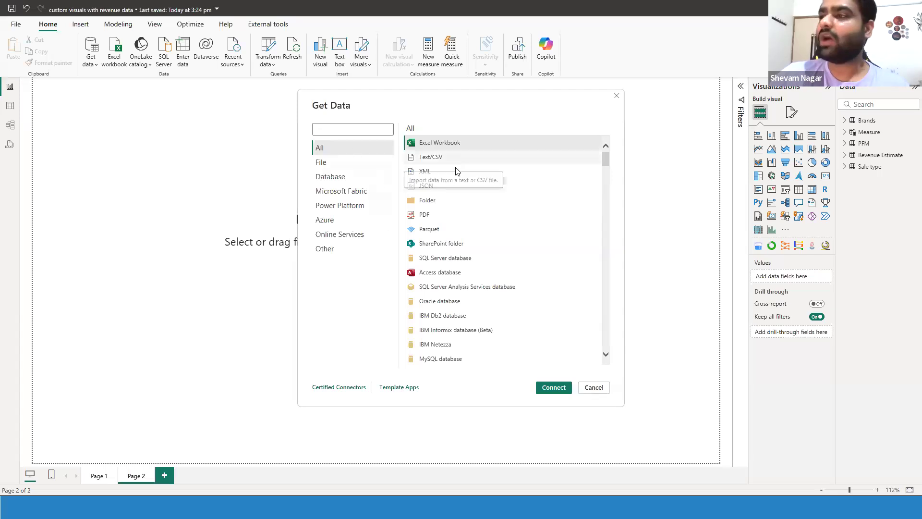
{"action": "scroll", "coordinate": [459, 192], "scroll_direction": "down", "scroll_amount": 3}
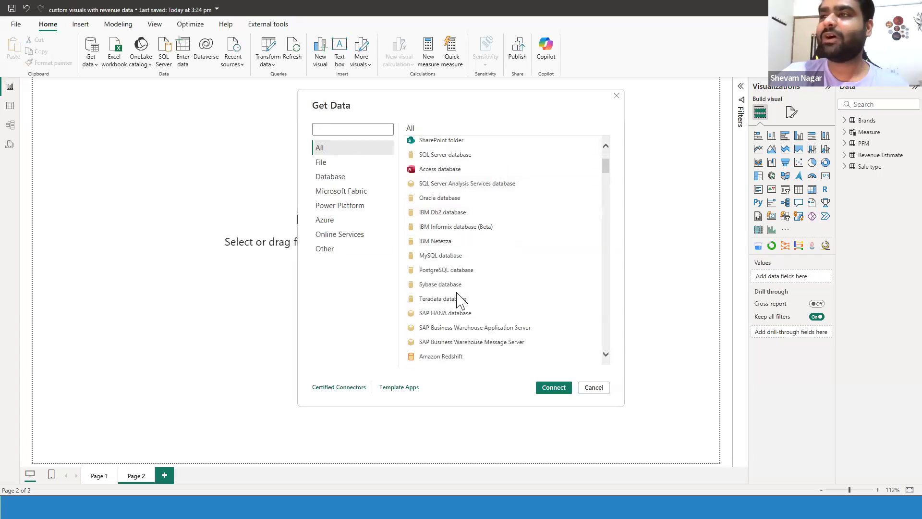
{"action": "scroll", "coordinate": [461, 298], "scroll_direction": "up", "scroll_amount": 2}
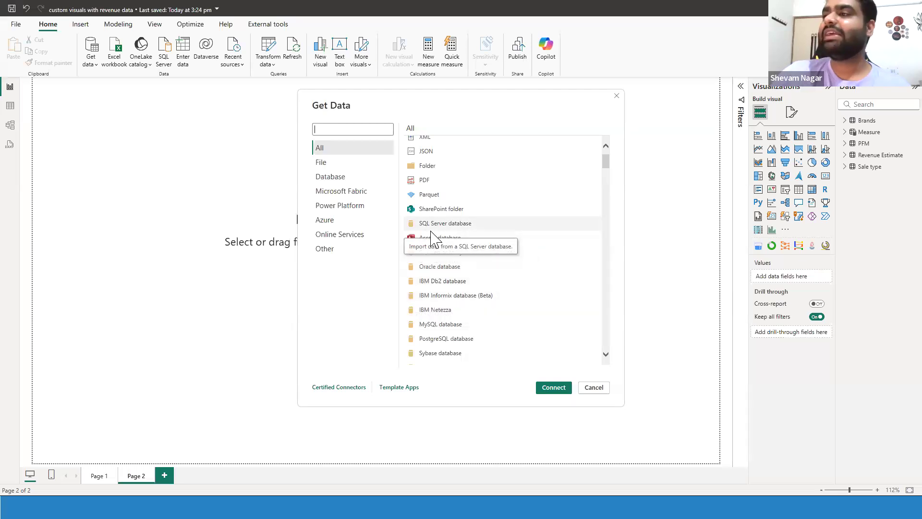
{"action": "left_click", "coordinate": [347, 178]}
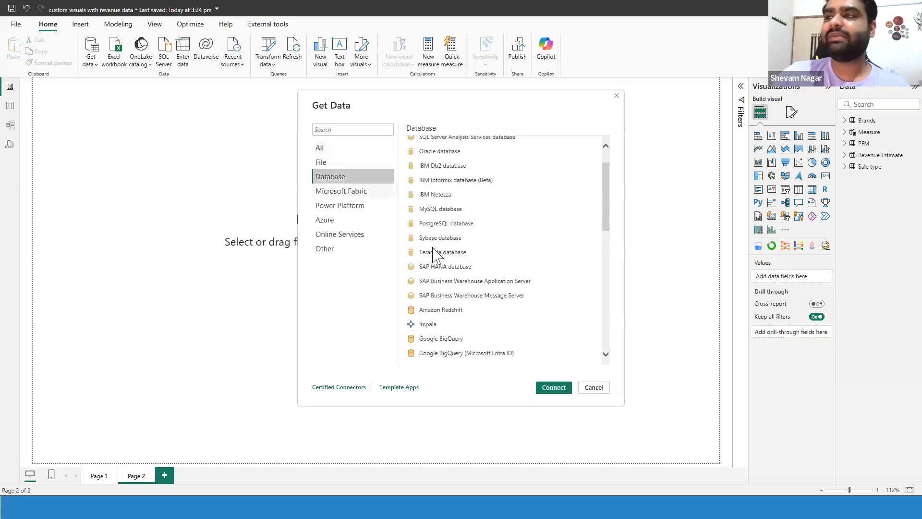
{"action": "scroll", "coordinate": [422, 254], "scroll_direction": "up", "scroll_amount": 2}
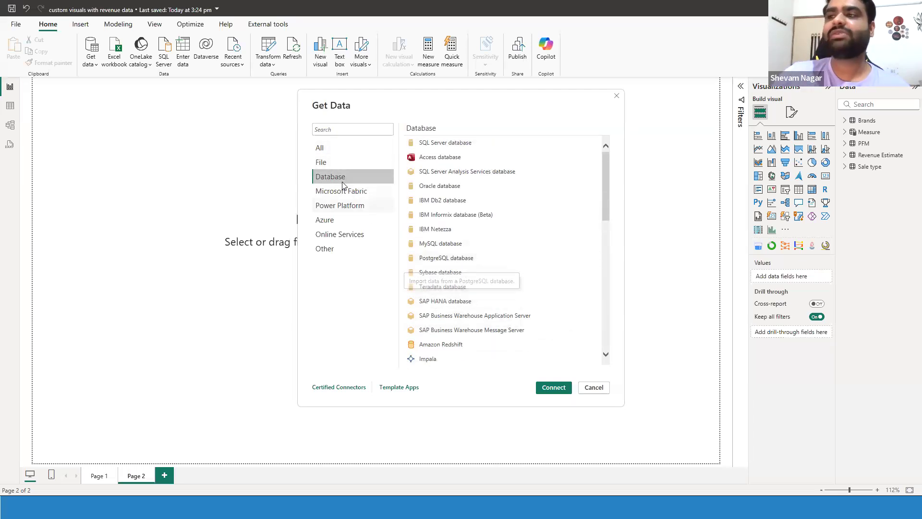
{"action": "left_click", "coordinate": [349, 221]}
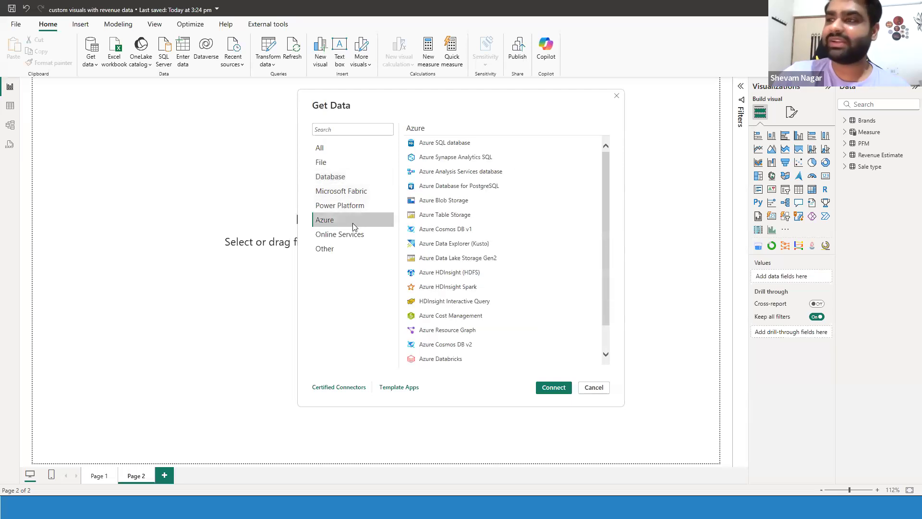
{"action": "left_click", "coordinate": [349, 250]}
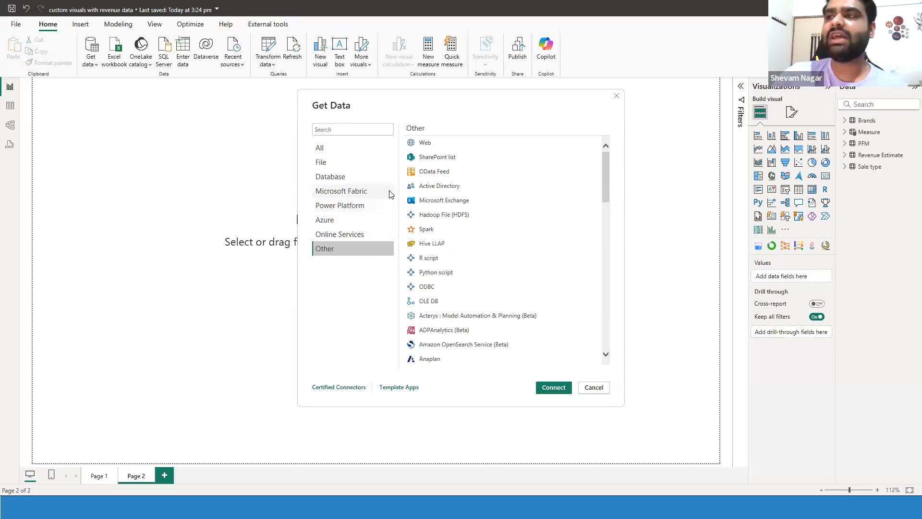
{"action": "left_click", "coordinate": [374, 128]}
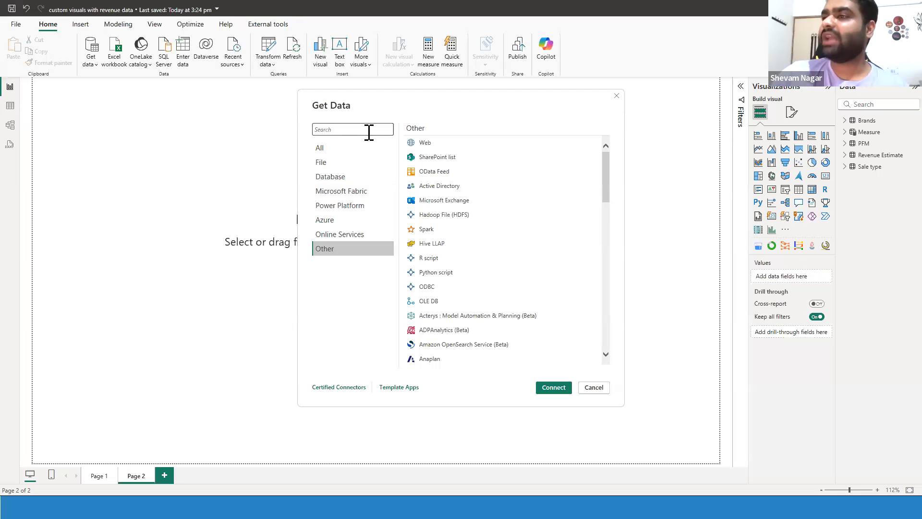
Step: Preview the Revenue Sheet of Sample Data Set.xlsx from the Traning Session folder in Downloads through the Excel Workbook connector, and cancel the import
{"action": "left_click", "coordinate": [366, 163]}
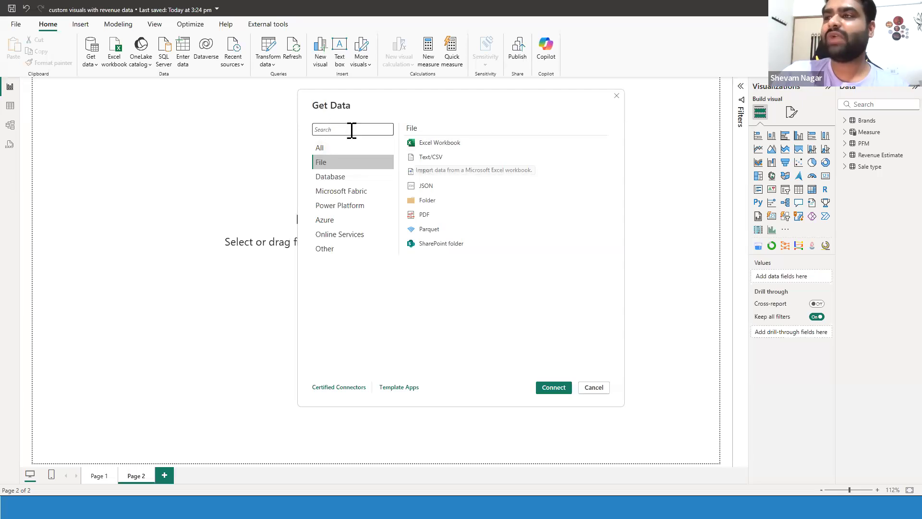
{"action": "left_click", "coordinate": [433, 144]}
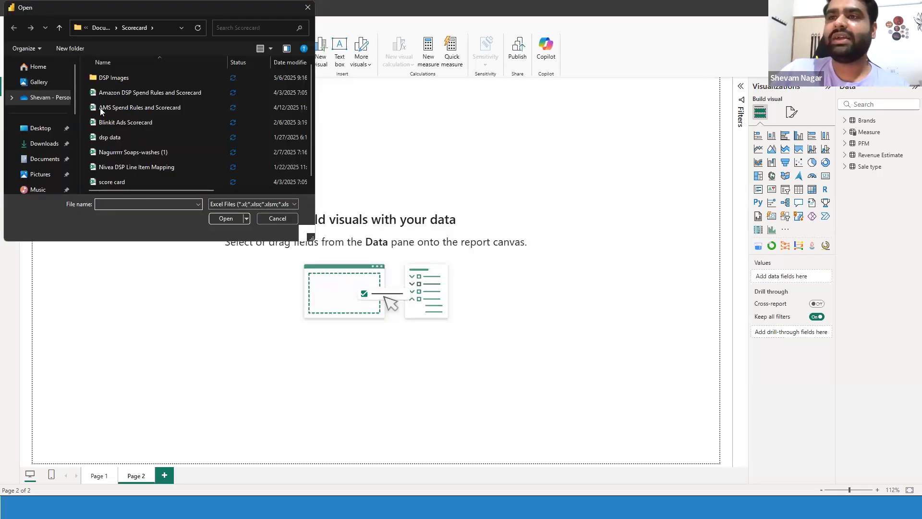
{"action": "left_click", "coordinate": [56, 145]}
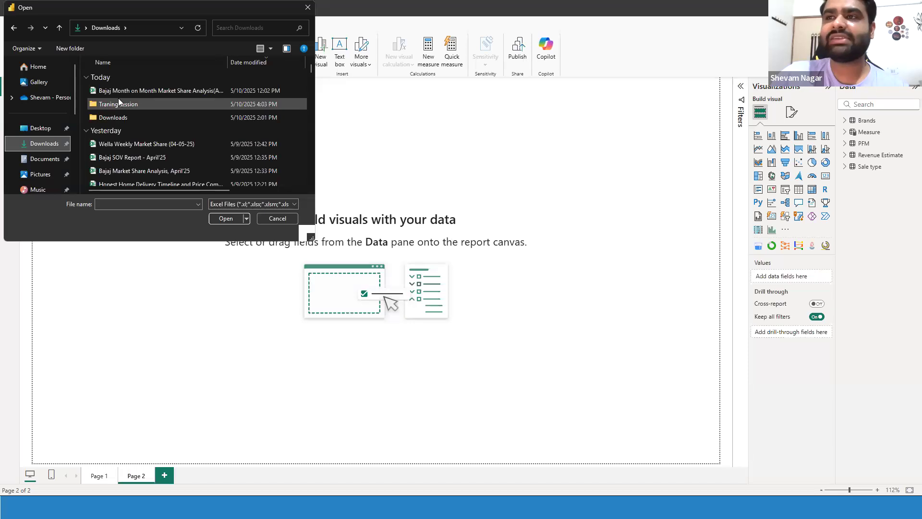
{"action": "double_click", "coordinate": [118, 102]}
{"action": "double_click", "coordinate": [137, 92]}
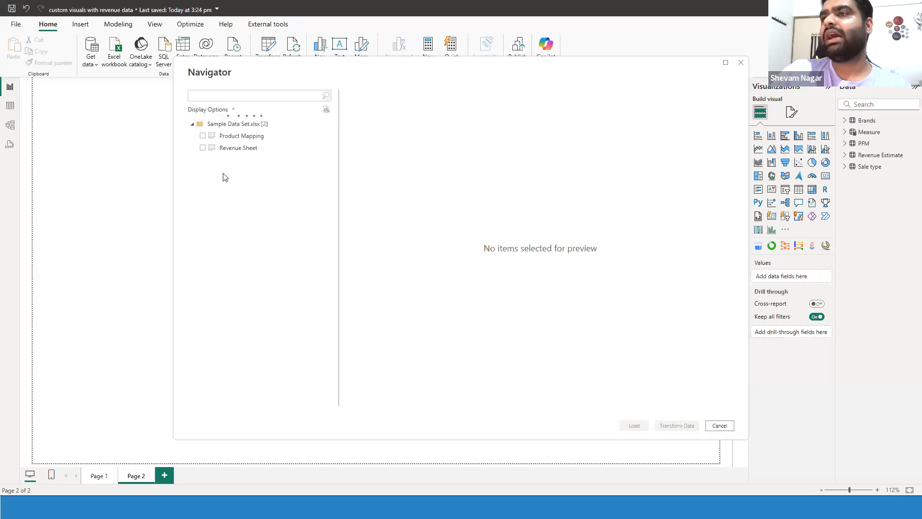
{"action": "left_click", "coordinate": [203, 148]}
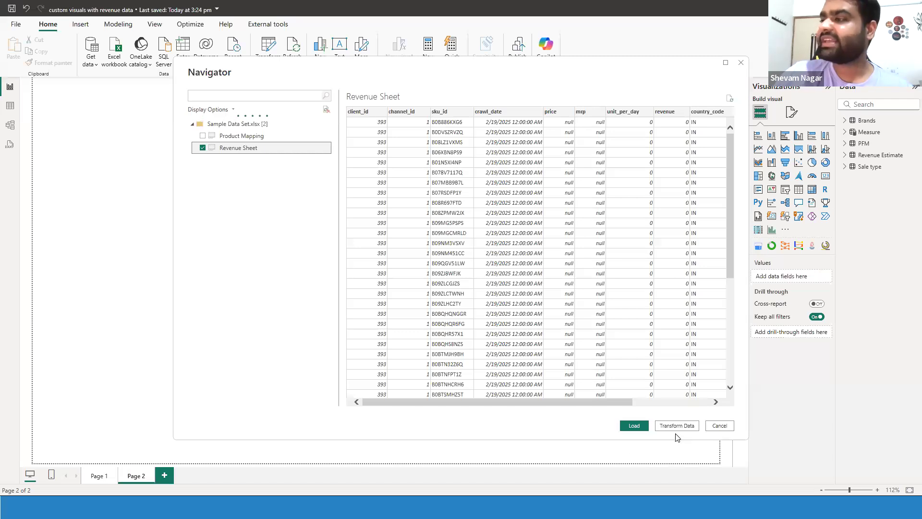
{"action": "left_click", "coordinate": [719, 425]}
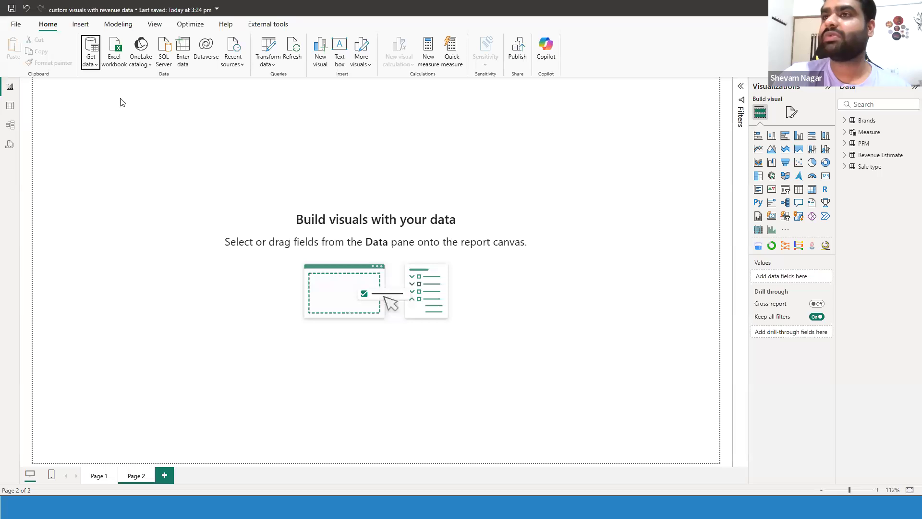
Step: Connect to Sample Data Set.xlsx as an Excel workbook, select Revenue Sheet and Product Mapping, and open them for transformation in Power Query Editor
{"action": "left_click", "coordinate": [90, 63]}
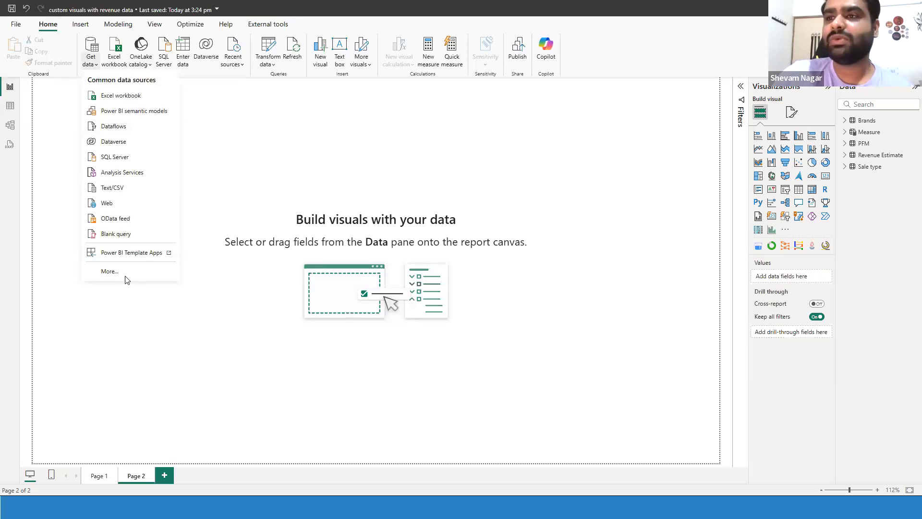
{"action": "left_click", "coordinate": [127, 275]}
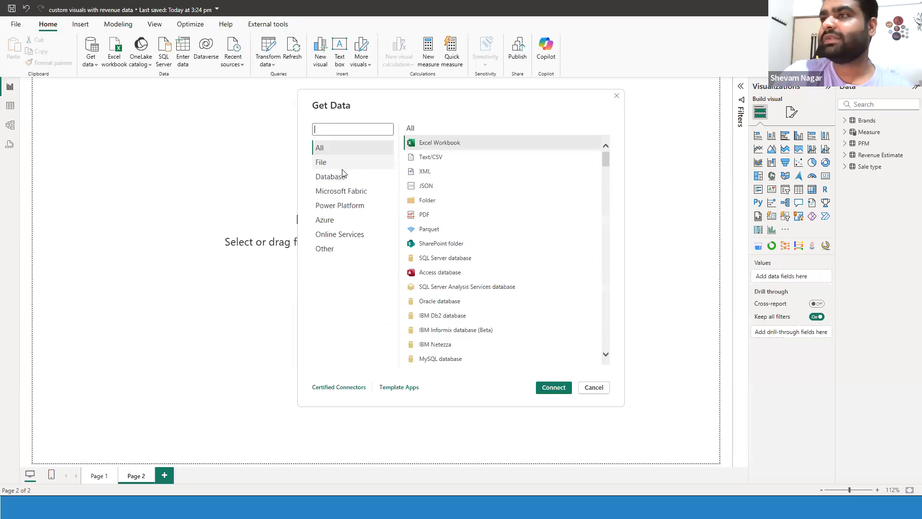
{"action": "left_click", "coordinate": [336, 163]}
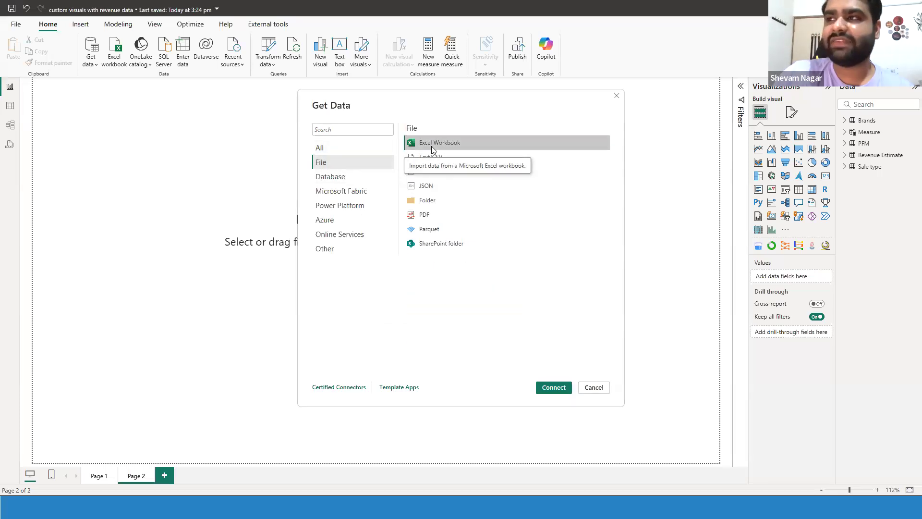
{"action": "double_click", "coordinate": [431, 146]}
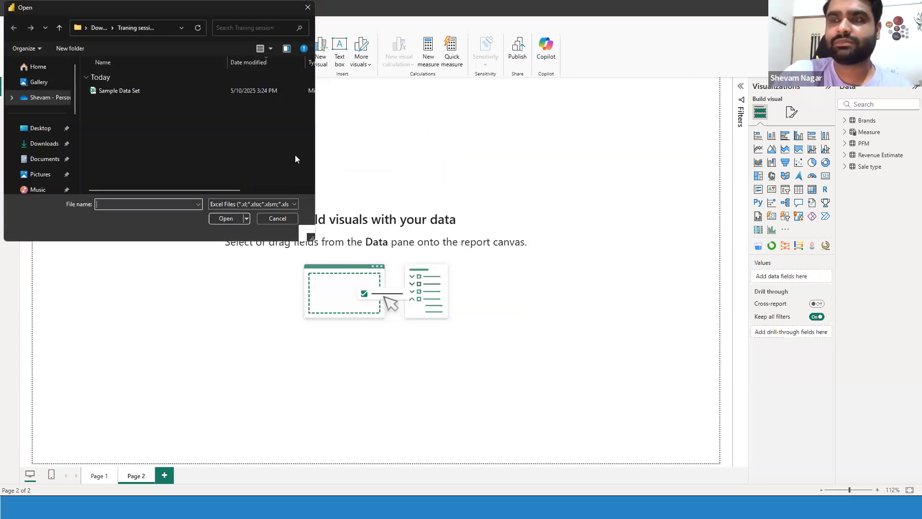
{"action": "double_click", "coordinate": [106, 91]}
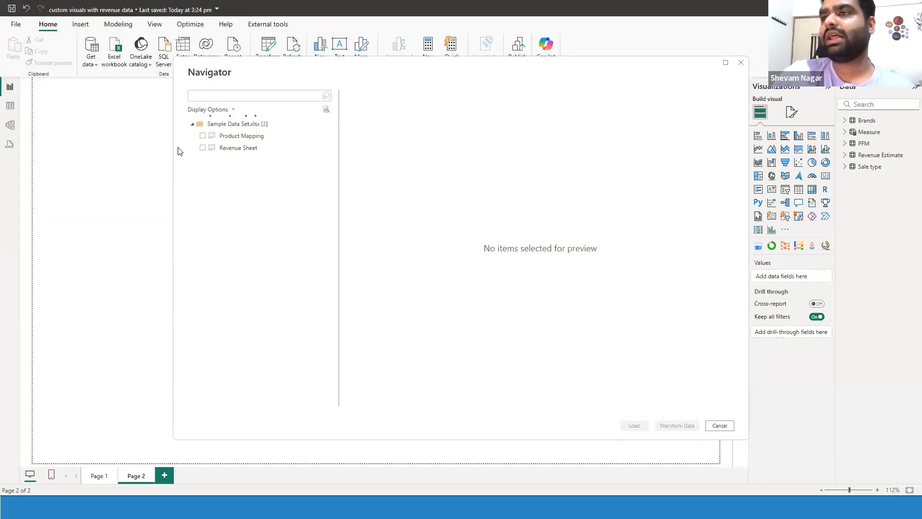
{"action": "left_click", "coordinate": [202, 148]}
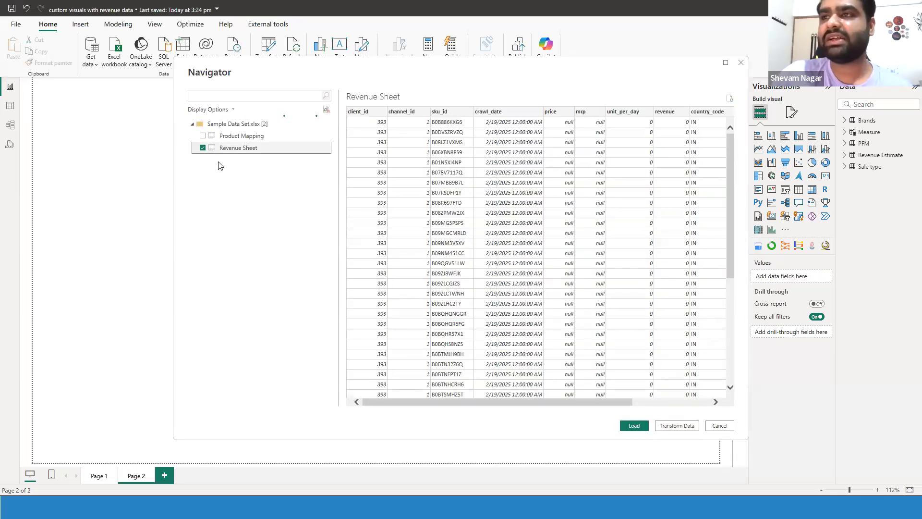
{"action": "left_click", "coordinate": [206, 139]}
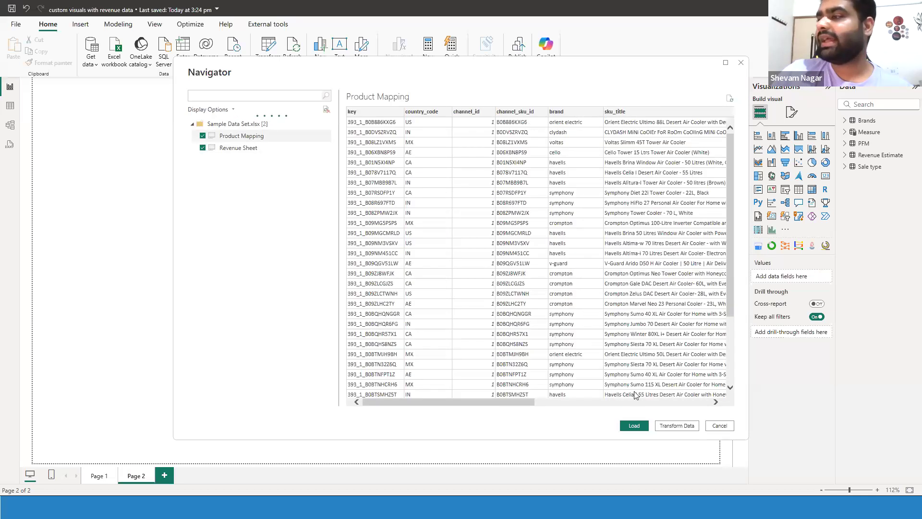
{"action": "left_click", "coordinate": [679, 426]}
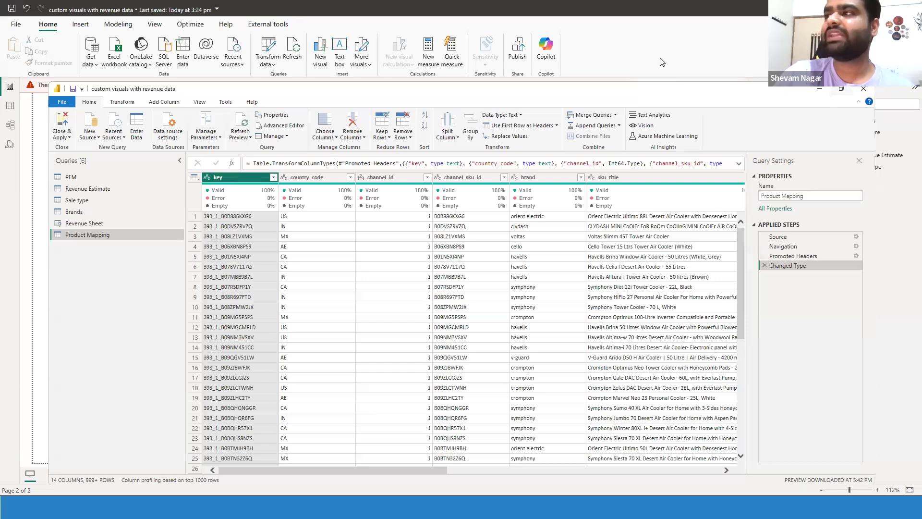
Step: Maximize Power Query Editor and review the Product Mapping query's applied steps from Source to Changed Type, including its remaining columns
{"action": "left_click", "coordinate": [839, 89]}
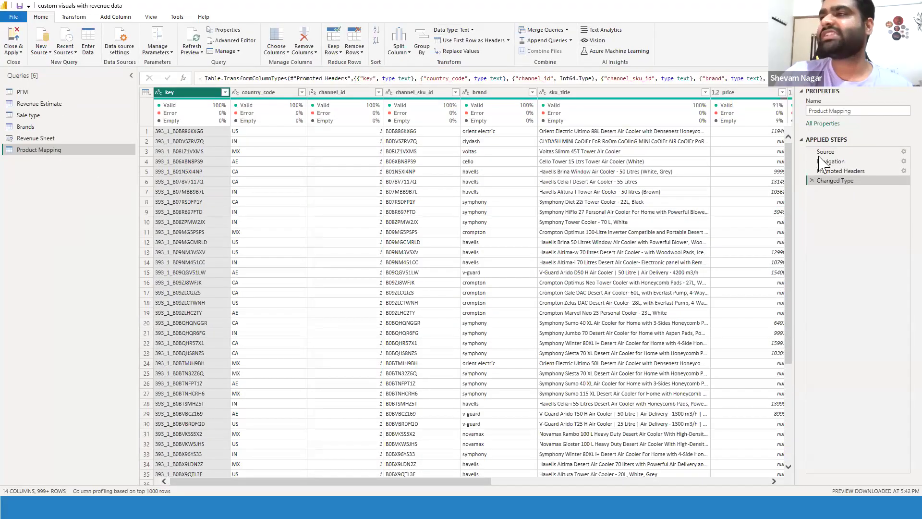
{"action": "left_click", "coordinate": [824, 152]}
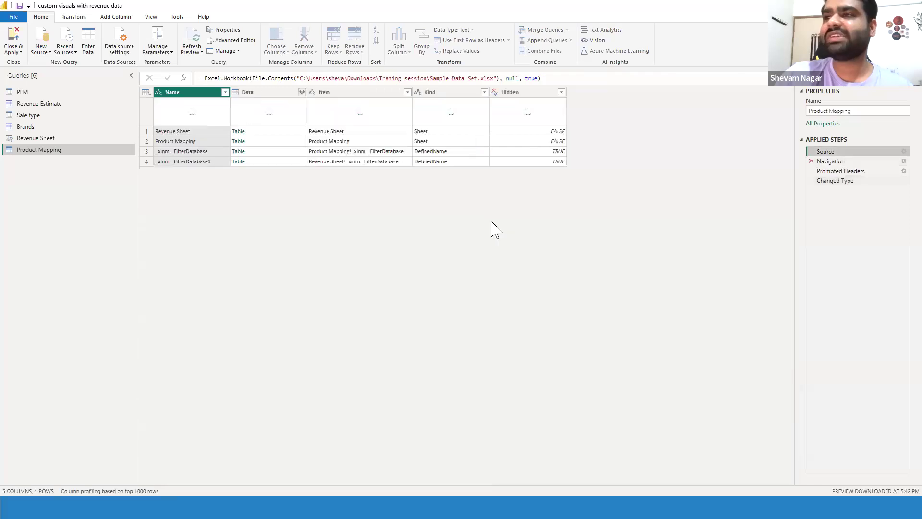
{"action": "left_click", "coordinate": [856, 163]}
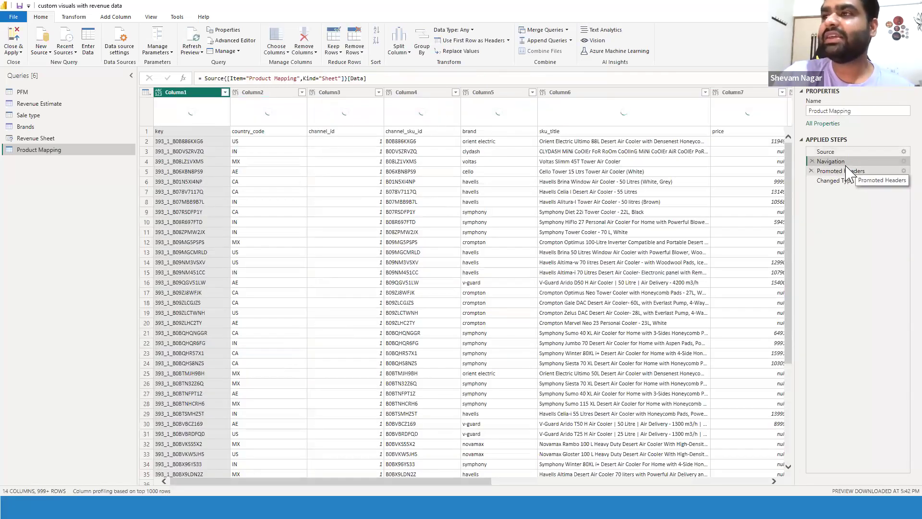
{"action": "left_click", "coordinate": [846, 170]}
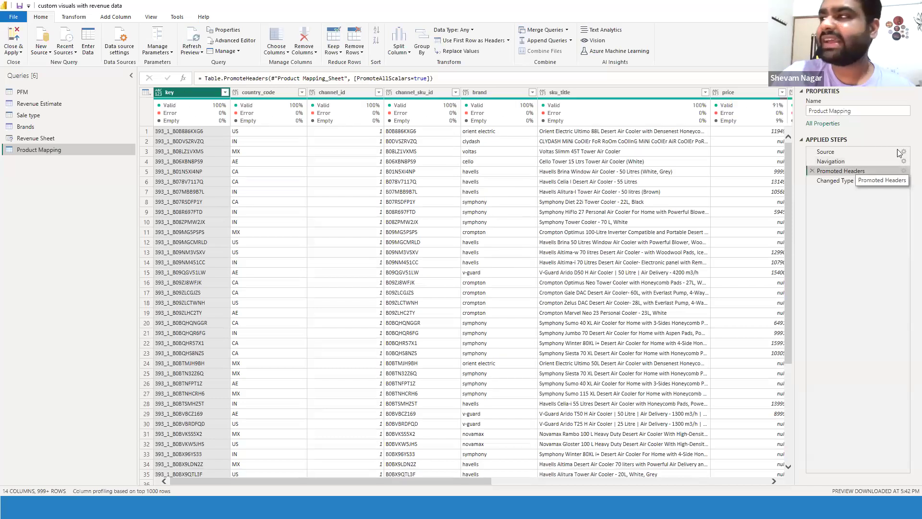
{"action": "left_click", "coordinate": [851, 163]}
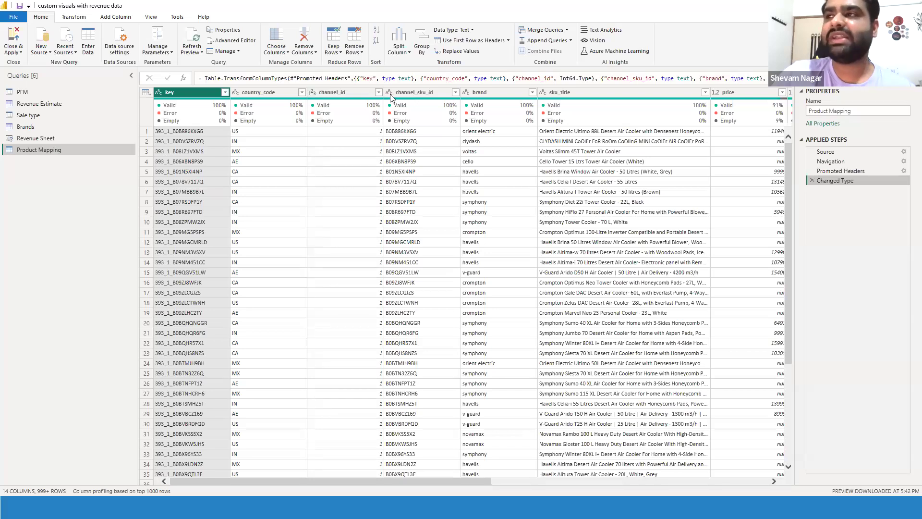
{"action": "left_click_drag", "start_coordinate": [462, 483], "coordinate": [761, 484]}
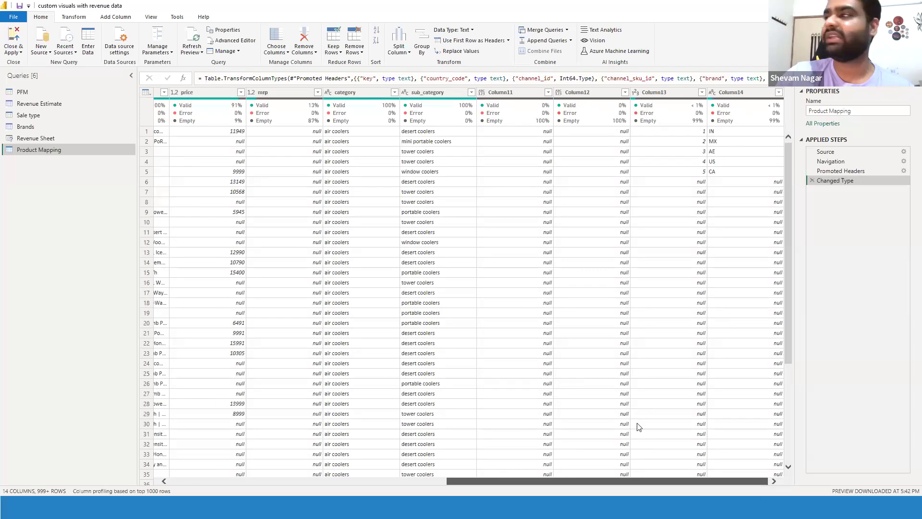
Step: Review the columns of the Revenue Sheet query and remove its Changed Type step
{"action": "left_click", "coordinate": [69, 142]}
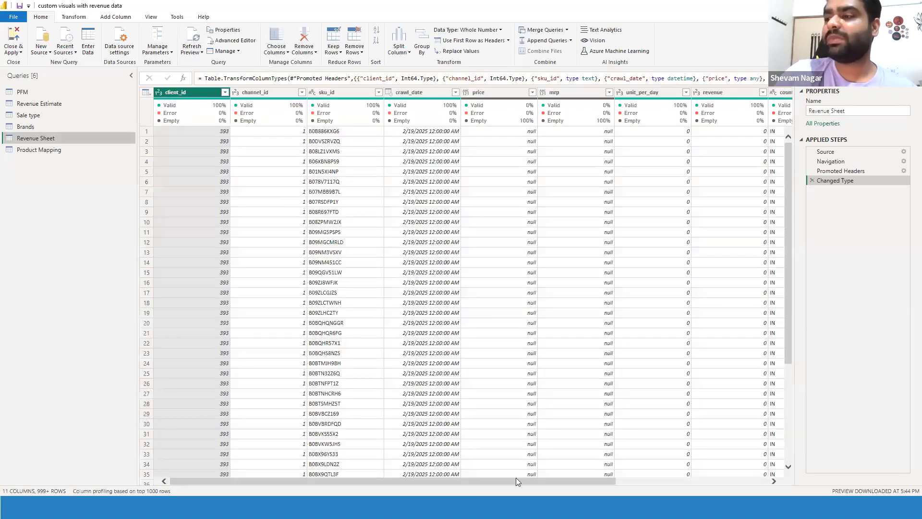
{"action": "left_click_drag", "start_coordinate": [516, 478], "coordinate": [614, 484]}
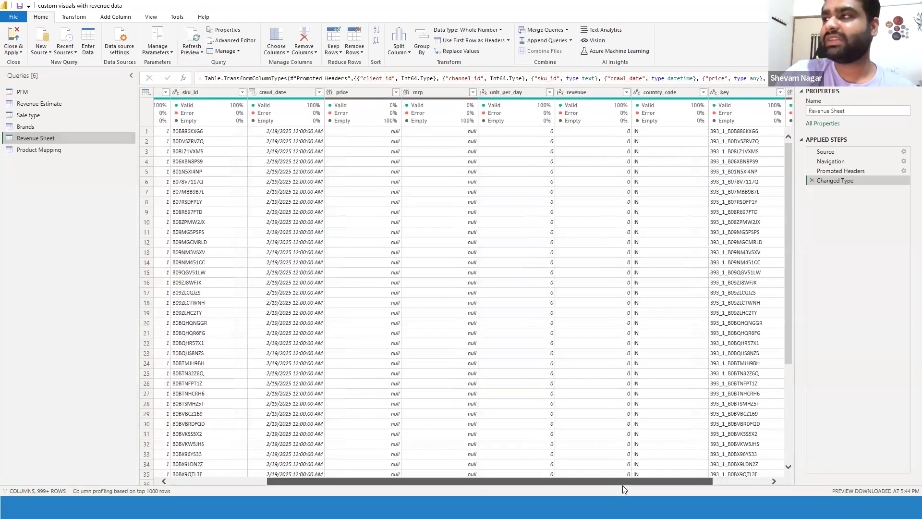
{"action": "scroll", "coordinate": [687, 485], "scroll_direction": "right", "scroll_amount": 2}
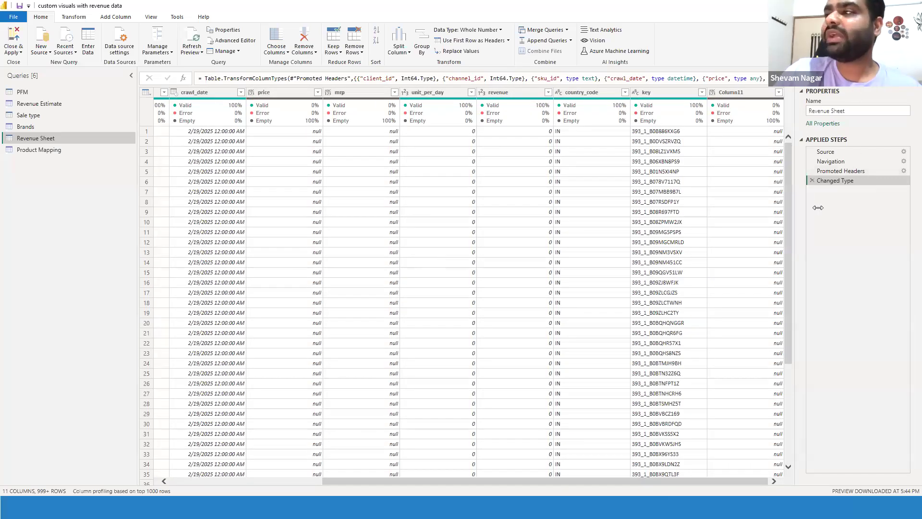
{"action": "left_click", "coordinate": [811, 180]}
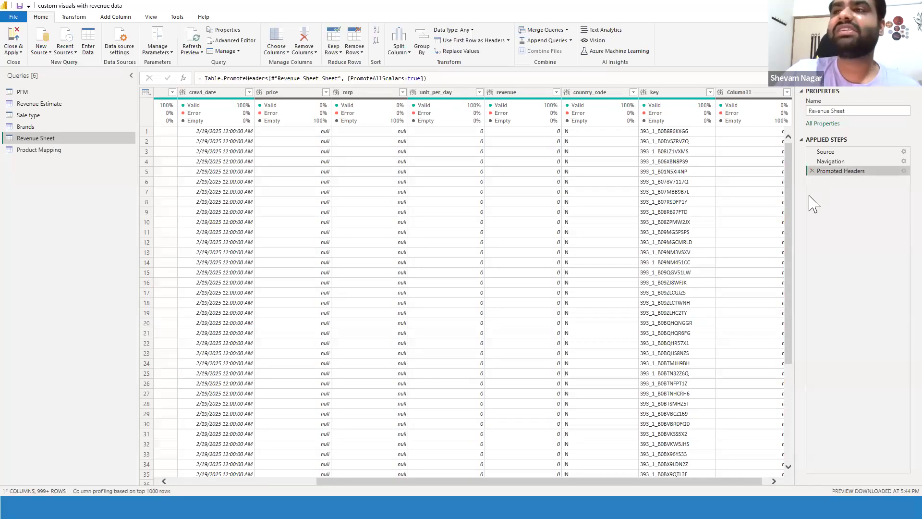
Step: Examine the M code of the Revenue Sheet query in the Advanced Editor and close it without changes
{"action": "left_click", "coordinate": [235, 40]}
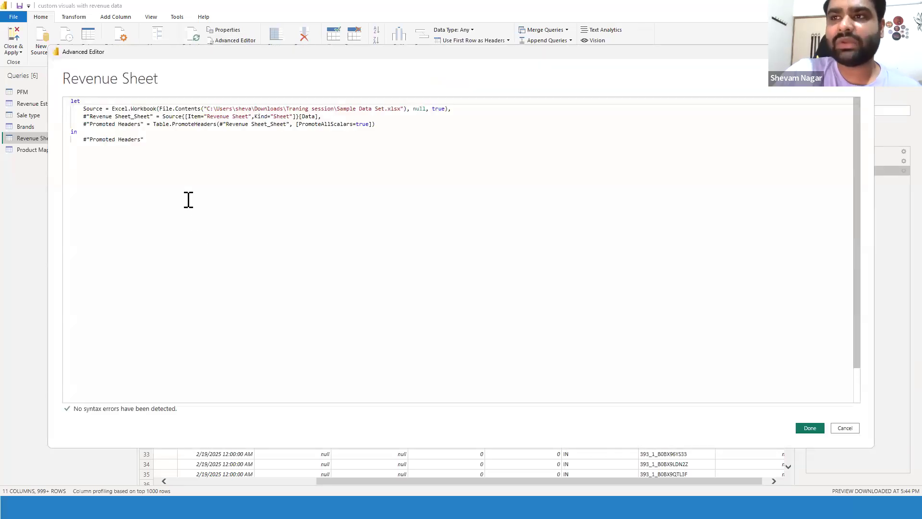
{"action": "left_click_drag", "start_coordinate": [78, 105], "coordinate": [228, 176]}
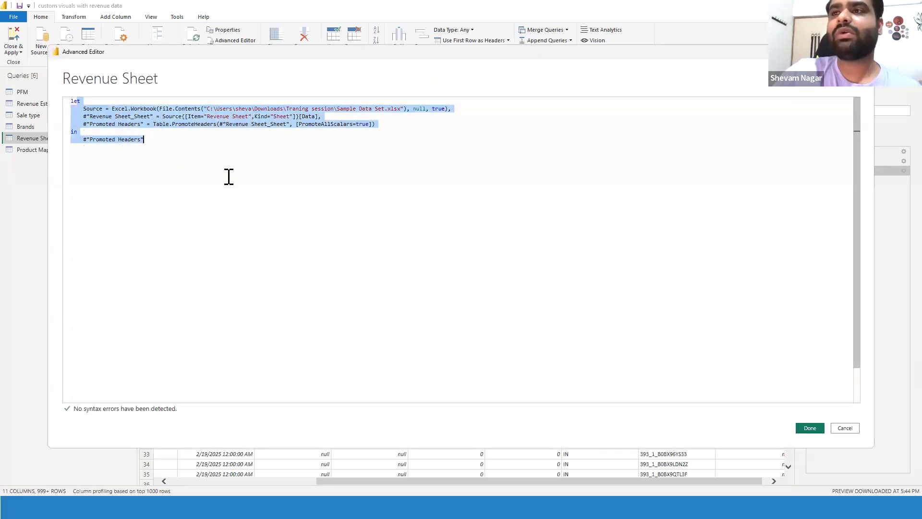
{"action": "left_click", "coordinate": [533, 193]}
{"action": "left_click", "coordinate": [810, 428]}
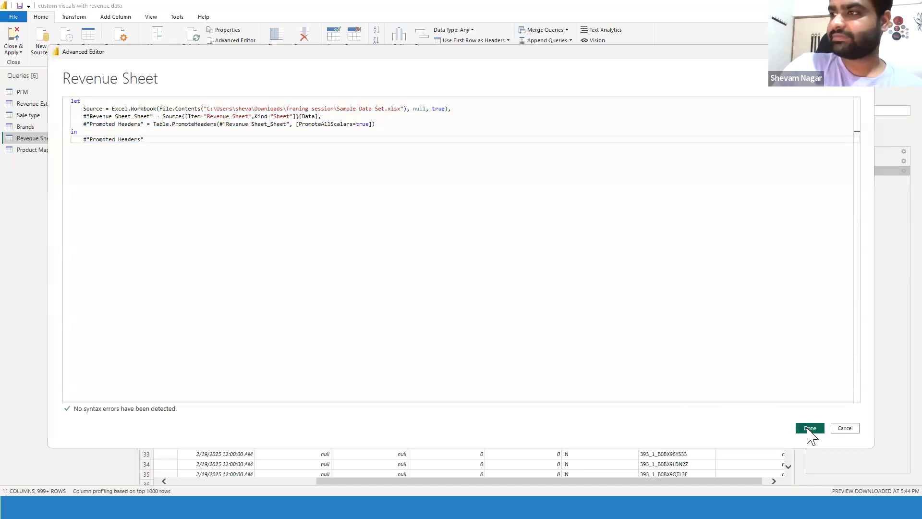
{"action": "left_click", "coordinate": [845, 429]}
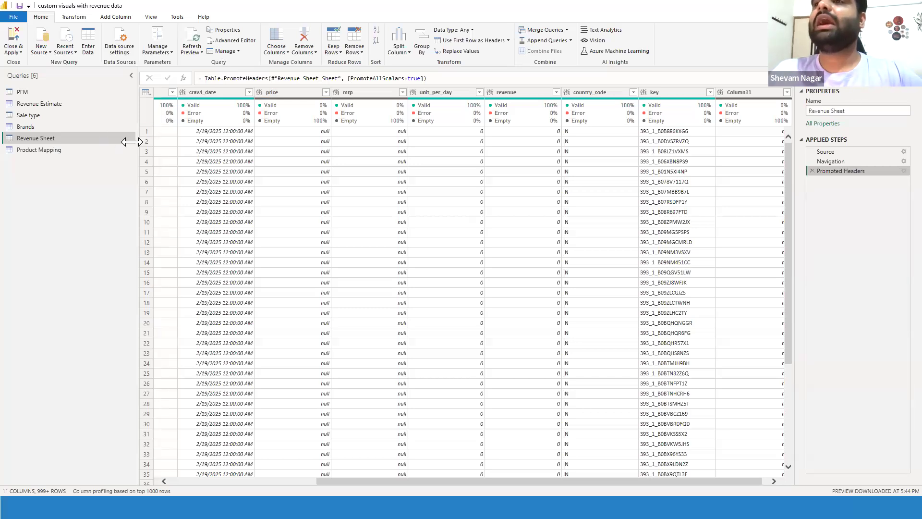
Step: Replace Revenue Sheet's Promoted Headers step by using the first row as headers, and apply the queries to the model
{"action": "left_click", "coordinate": [811, 171]}
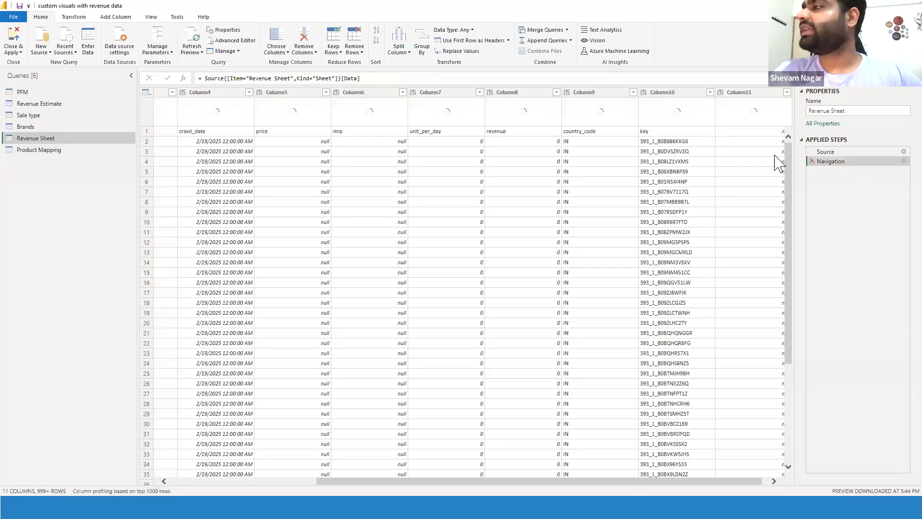
{"action": "left_click", "coordinate": [473, 40]}
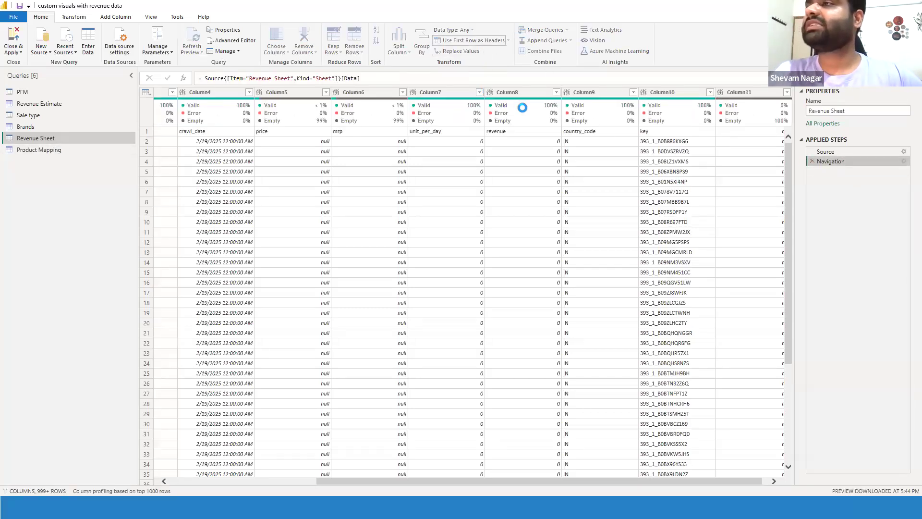
{"action": "left_click", "coordinate": [17, 40]}
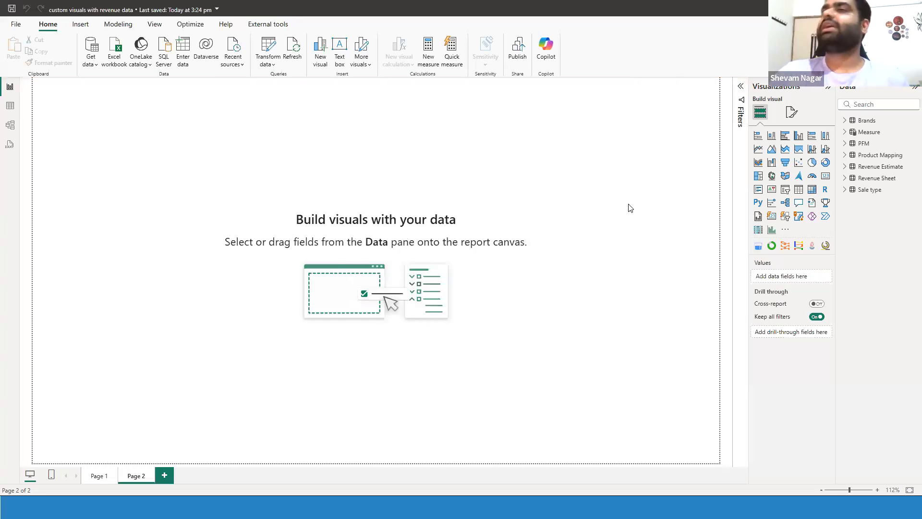
Step: View the loaded tables in Table view, comparing the Product Mapping and Revenue Estimate data
{"action": "left_click", "coordinate": [10, 106]}
{"action": "left_click", "coordinate": [10, 87]}
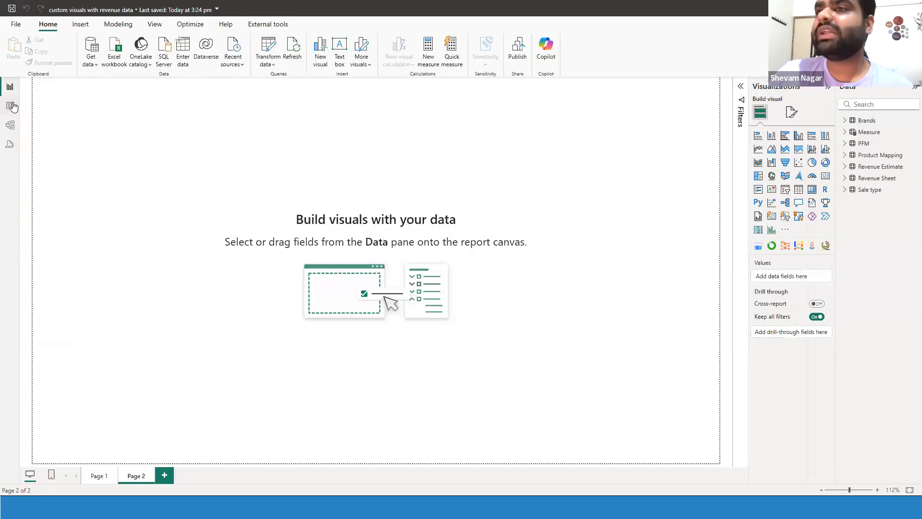
{"action": "left_click", "coordinate": [10, 105]}
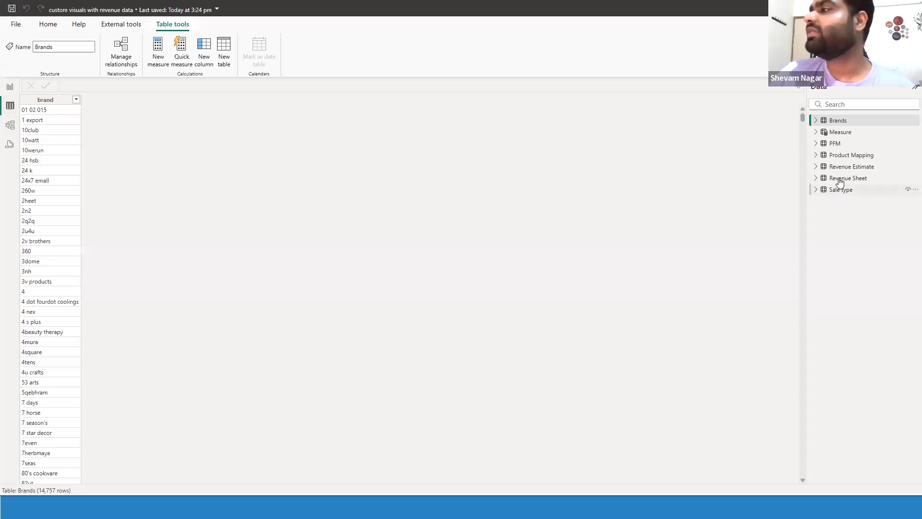
{"action": "left_click", "coordinate": [841, 155]}
{"action": "left_click", "coordinate": [841, 167]}
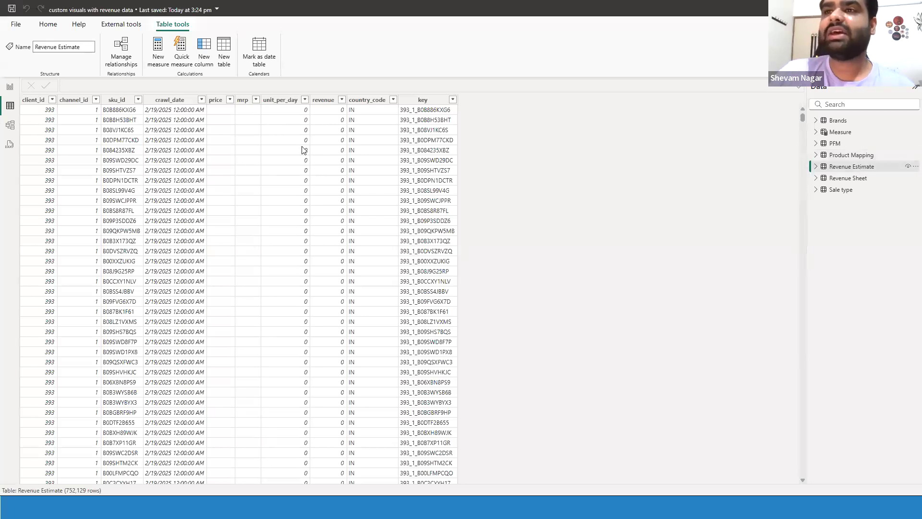
{"action": "left_click", "coordinate": [859, 156]}
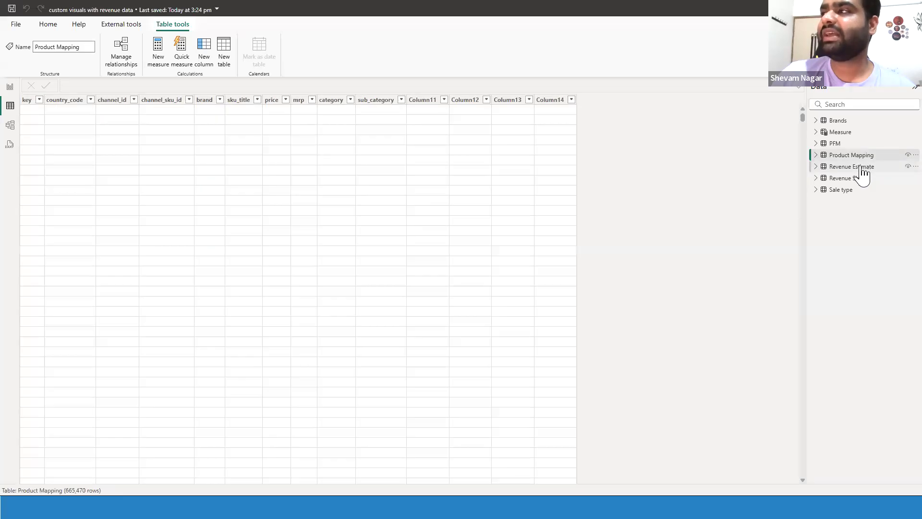
{"action": "left_click", "coordinate": [861, 169]}
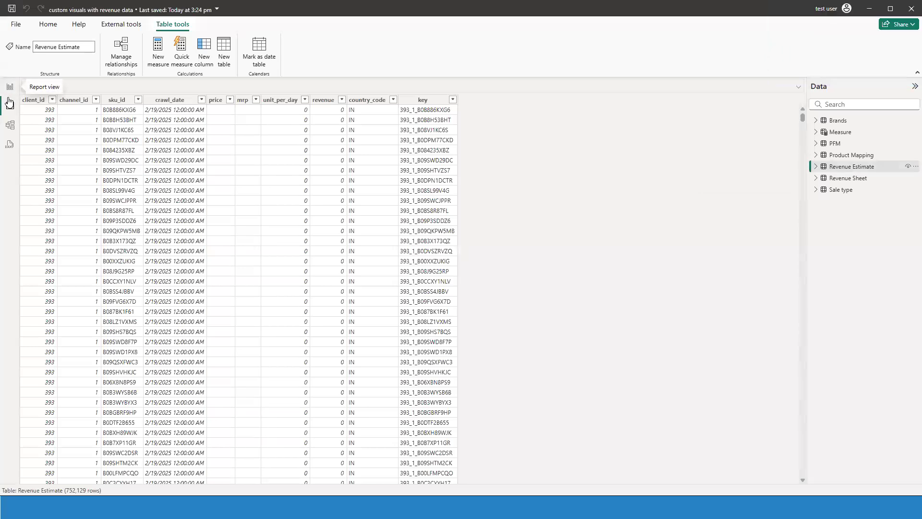
Step: Delete the Brands and Revenue Sheet tables from the model
{"action": "right_click", "coordinate": [852, 131]}
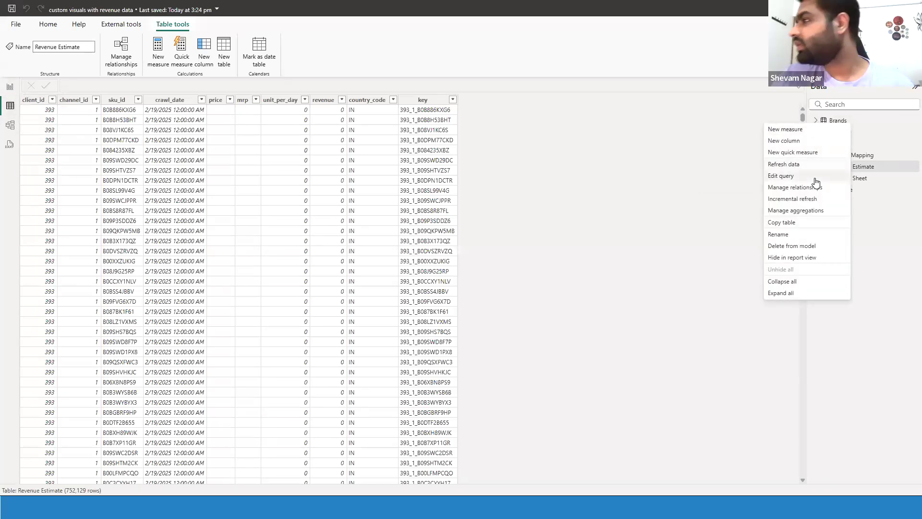
{"action": "left_click", "coordinate": [812, 246]}
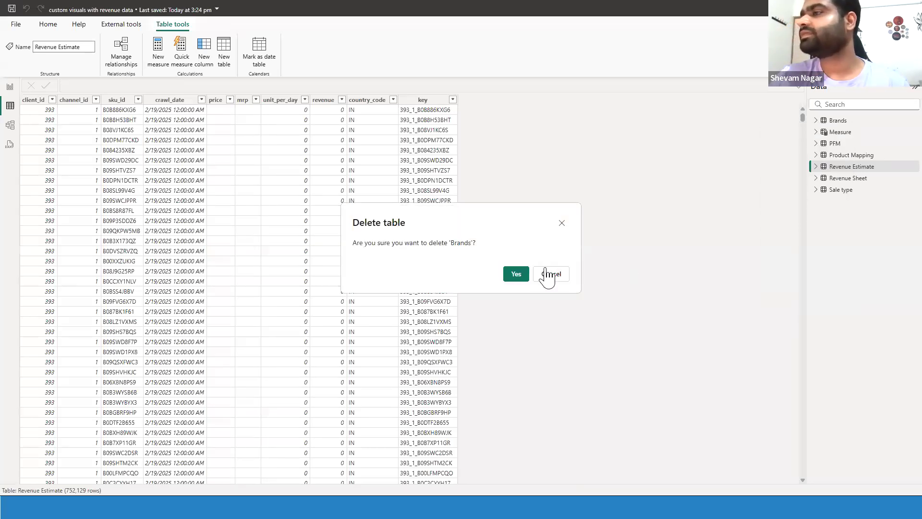
{"action": "left_click", "coordinate": [524, 277]}
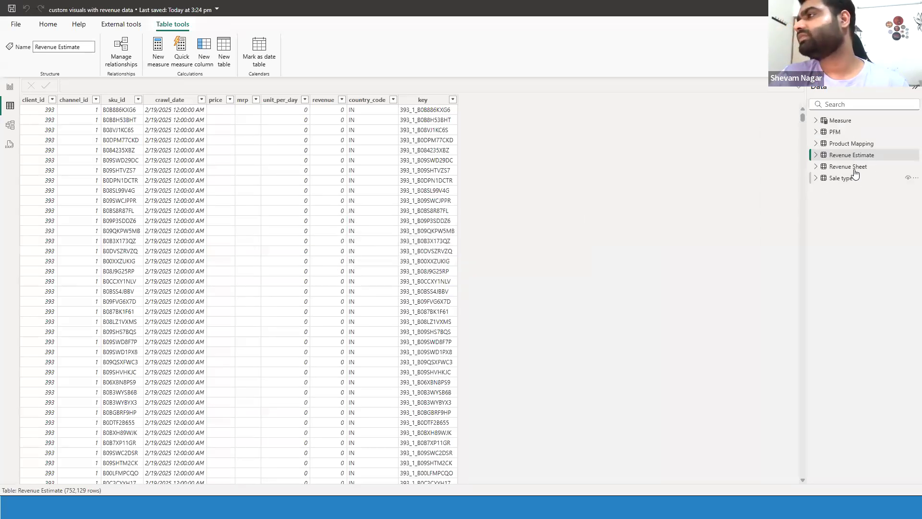
{"action": "right_click", "coordinate": [856, 170]}
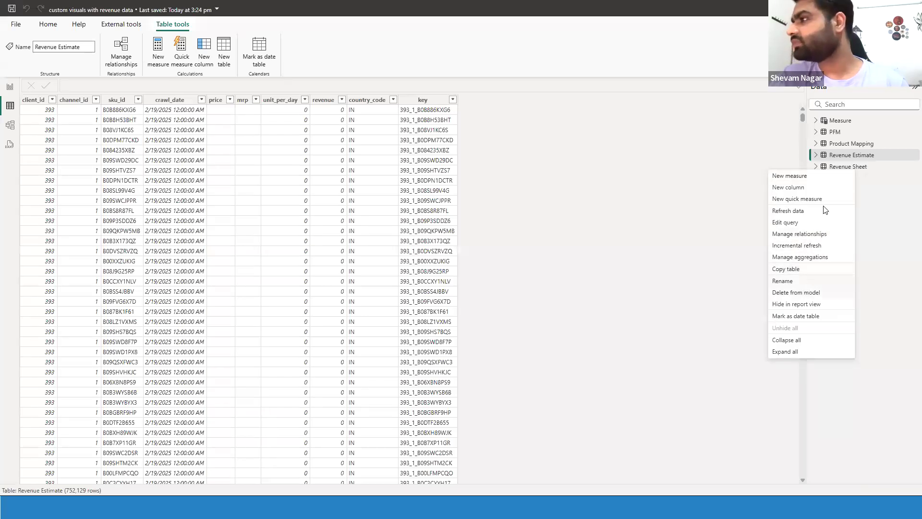
{"action": "left_click", "coordinate": [805, 292]}
{"action": "left_click", "coordinate": [515, 272]}
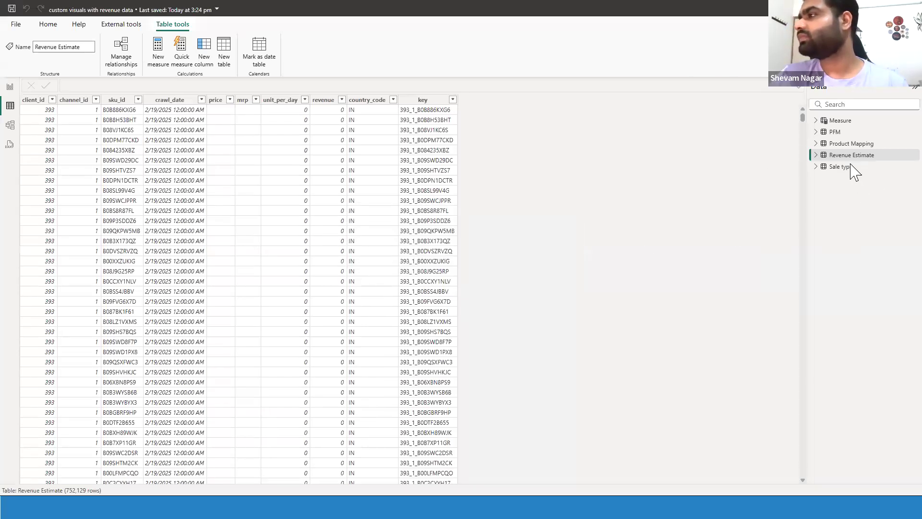
Step: Delete the PFM and Sale type tables from the model
{"action": "right_click", "coordinate": [848, 169]}
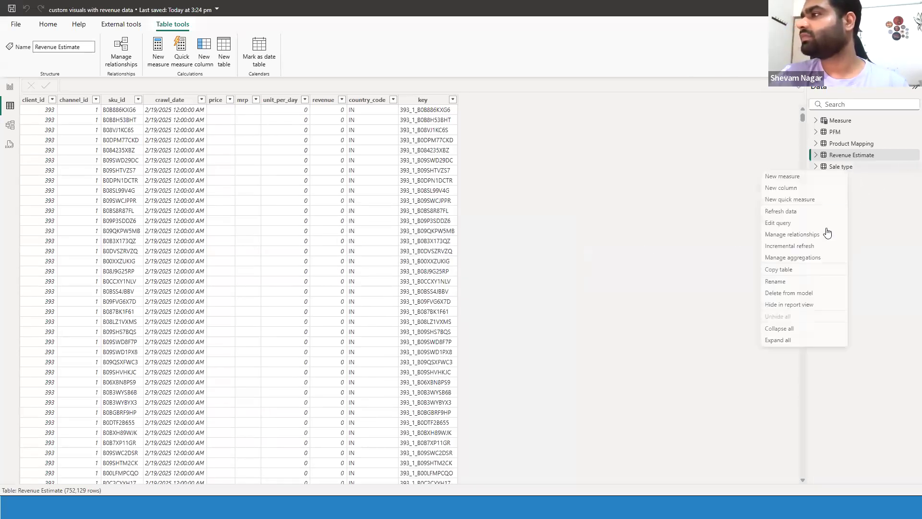
{"action": "left_click", "coordinate": [795, 211]}
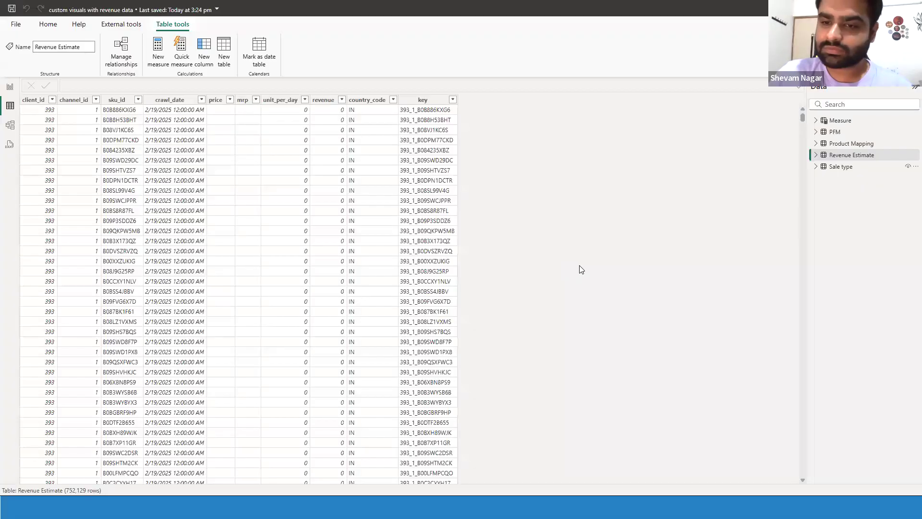
{"action": "right_click", "coordinate": [842, 134]}
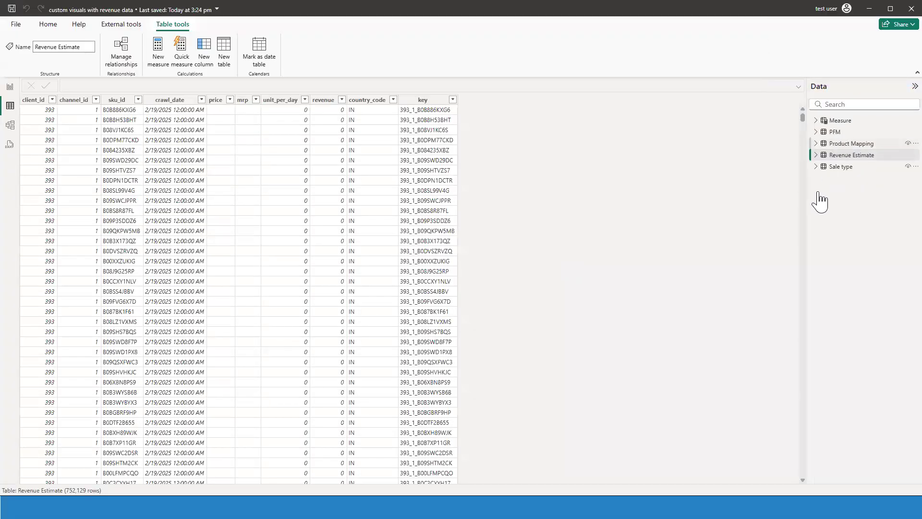
{"action": "left_click", "coordinate": [783, 256]}
{"action": "left_click", "coordinate": [516, 274]}
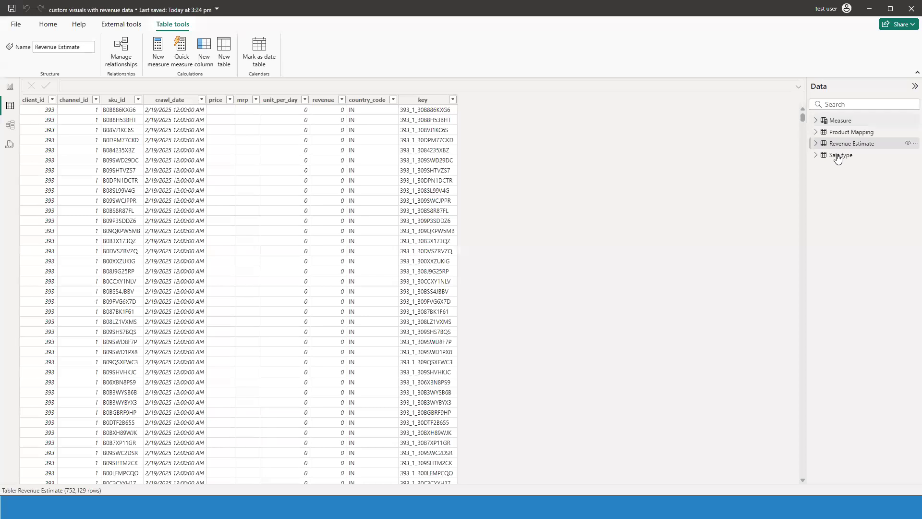
{"action": "right_click", "coordinate": [837, 156]}
{"action": "left_click", "coordinate": [763, 276]}
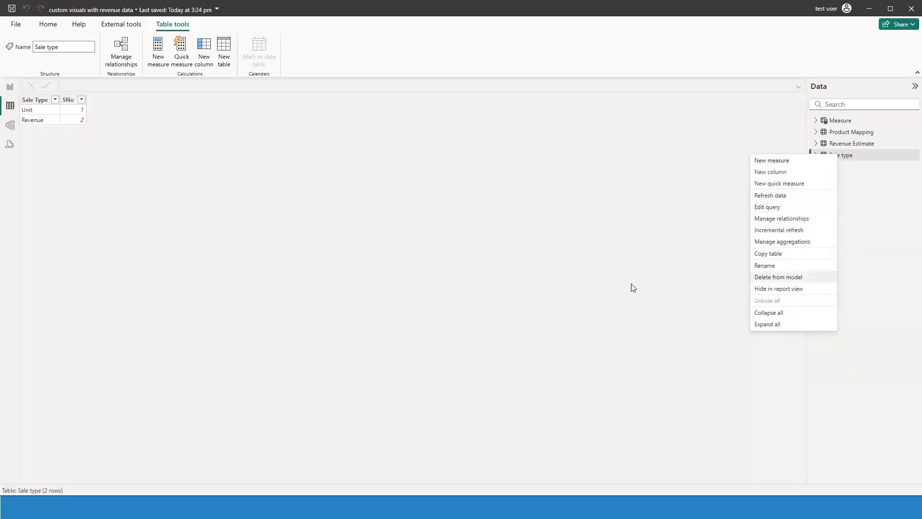
{"action": "left_click", "coordinate": [512, 283]}
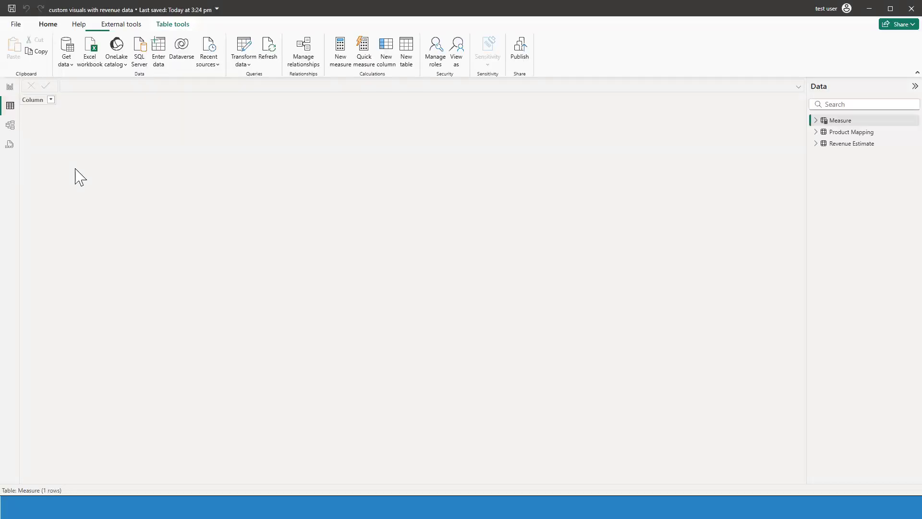
Step: Check the report page, and view the remaining Revenue Estimate and Product Mapping tables in Table view
{"action": "left_click", "coordinate": [11, 92]}
{"action": "left_click", "coordinate": [11, 105]}
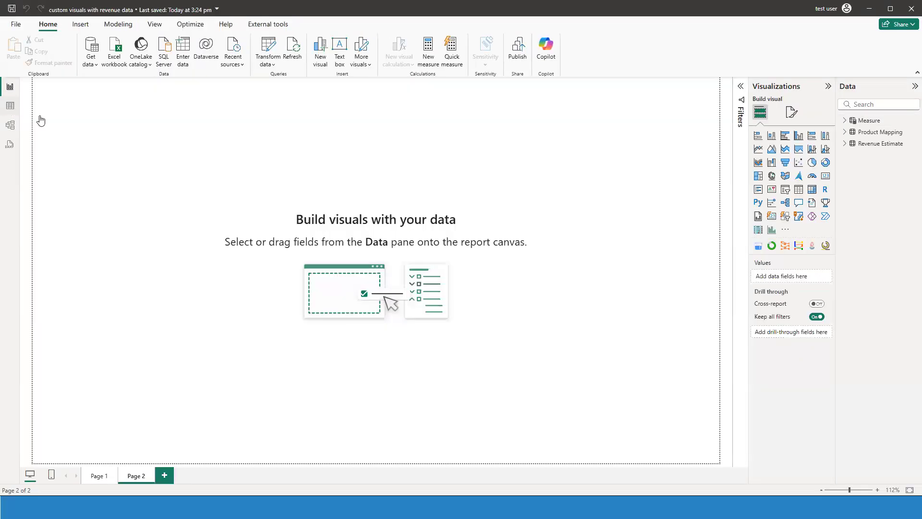
{"action": "left_click", "coordinate": [831, 135]}
{"action": "left_click", "coordinate": [841, 142]}
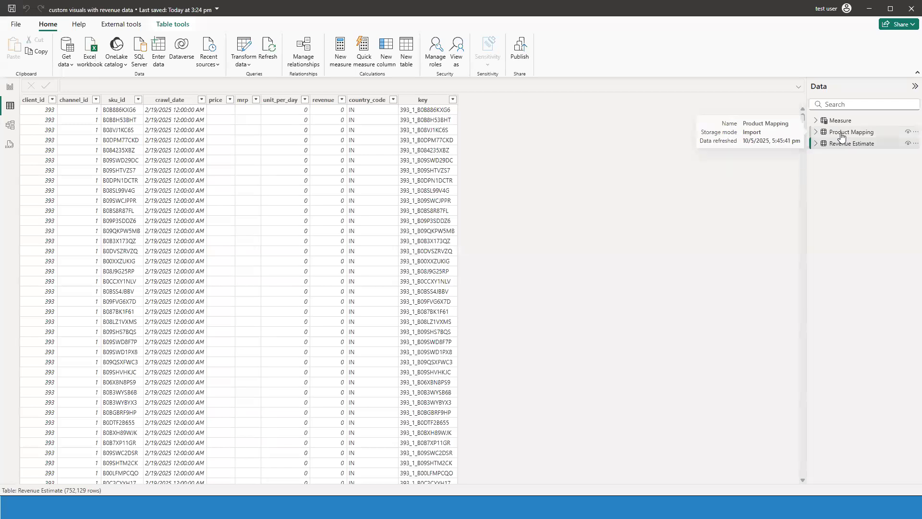
{"action": "left_click", "coordinate": [841, 136]}
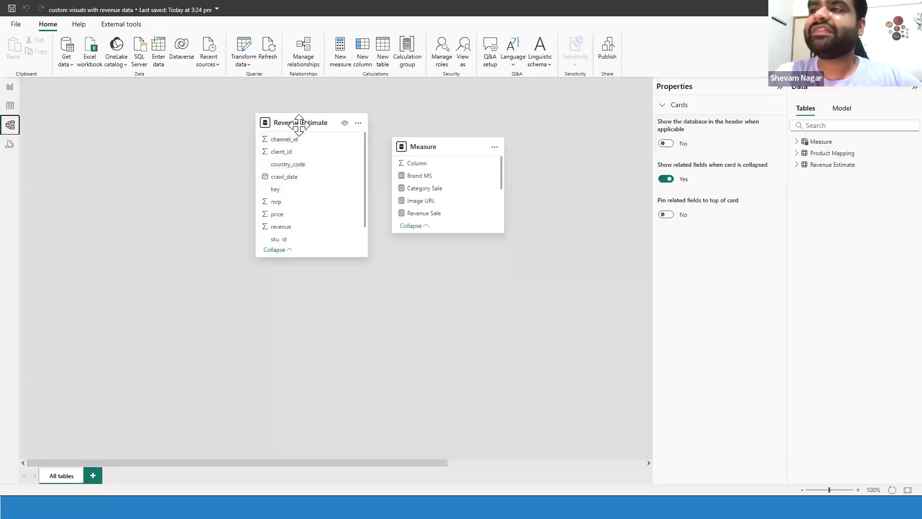
Step: Rearrange the cards in Model view, moving Measure below the others and Product Mapping closer to Revenue Estimate
{"action": "left_click_drag", "start_coordinate": [296, 123], "coordinate": [185, 147]}
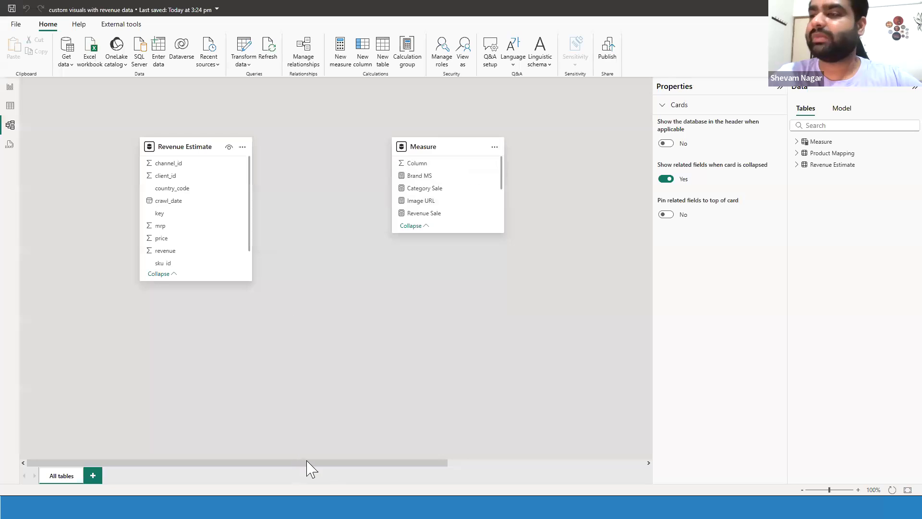
{"action": "left_click_drag", "start_coordinate": [307, 463], "coordinate": [488, 465]}
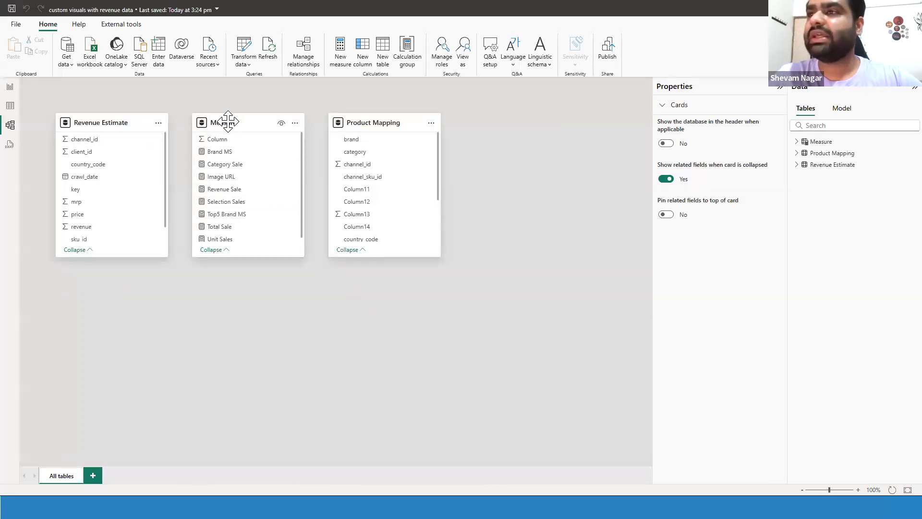
{"action": "left_click_drag", "start_coordinate": [229, 123], "coordinate": [377, 298]}
{"action": "left_click_drag", "start_coordinate": [348, 123], "coordinate": [209, 153]}
Step: Inspect the blank rows of Product Mapping in Table view, and open its query in Power Query Editor
{"action": "left_click", "coordinate": [10, 106]}
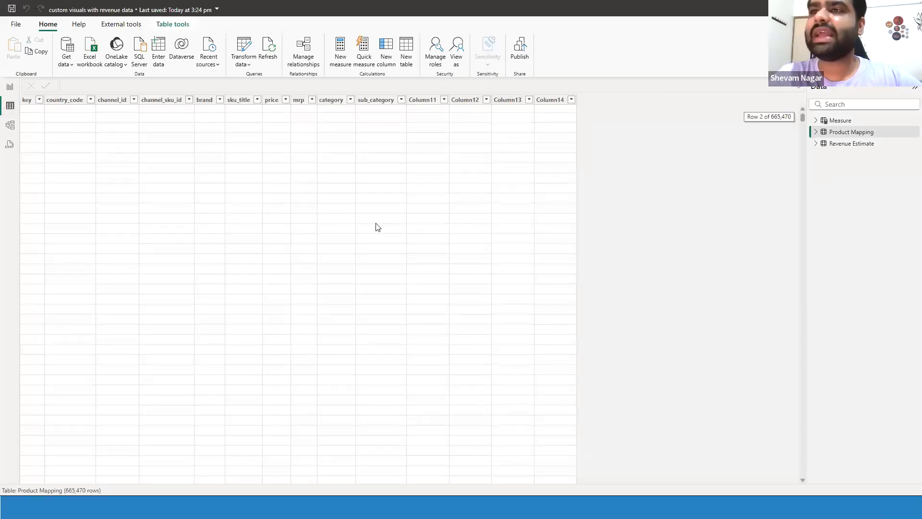
{"action": "left_click", "coordinate": [544, 284]}
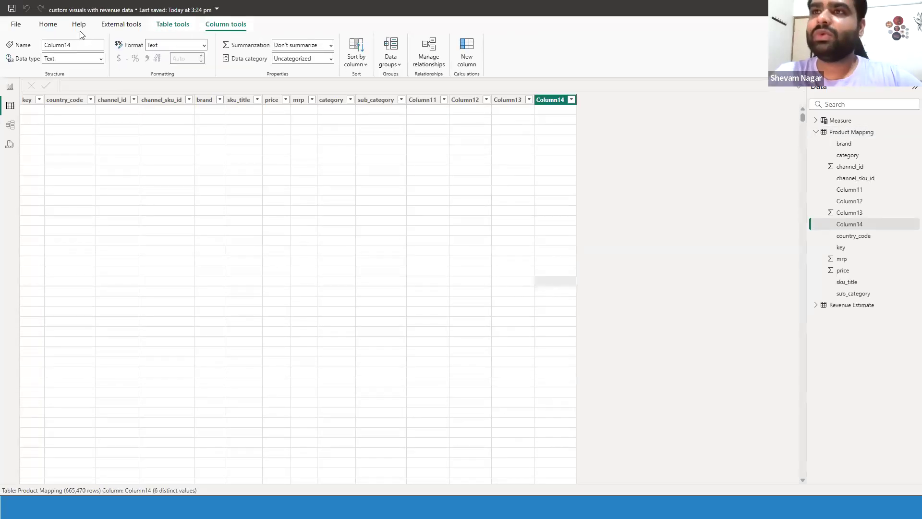
{"action": "left_click", "coordinate": [48, 24]}
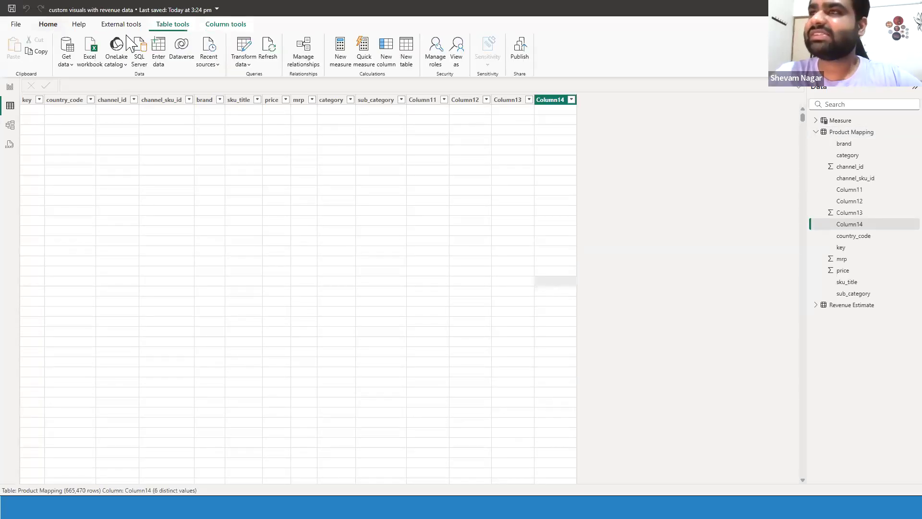
{"action": "left_click", "coordinate": [245, 48]}
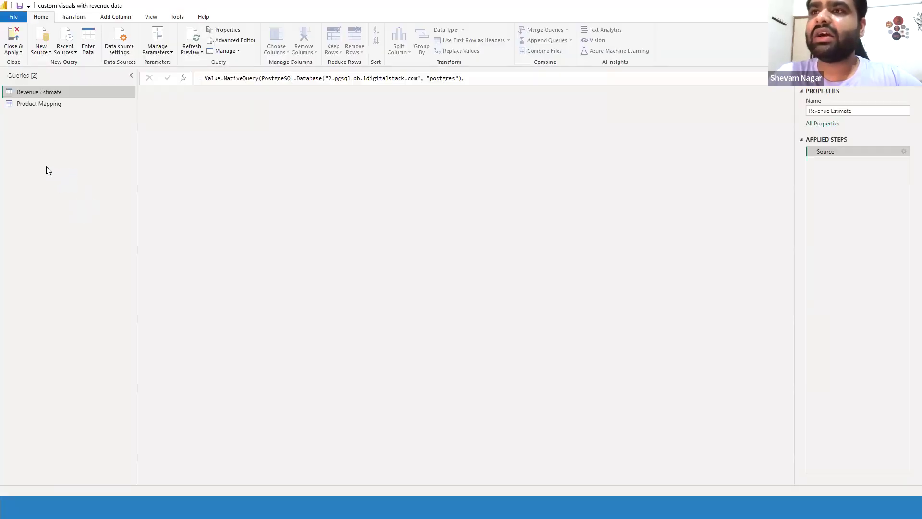
{"action": "left_click", "coordinate": [89, 106]}
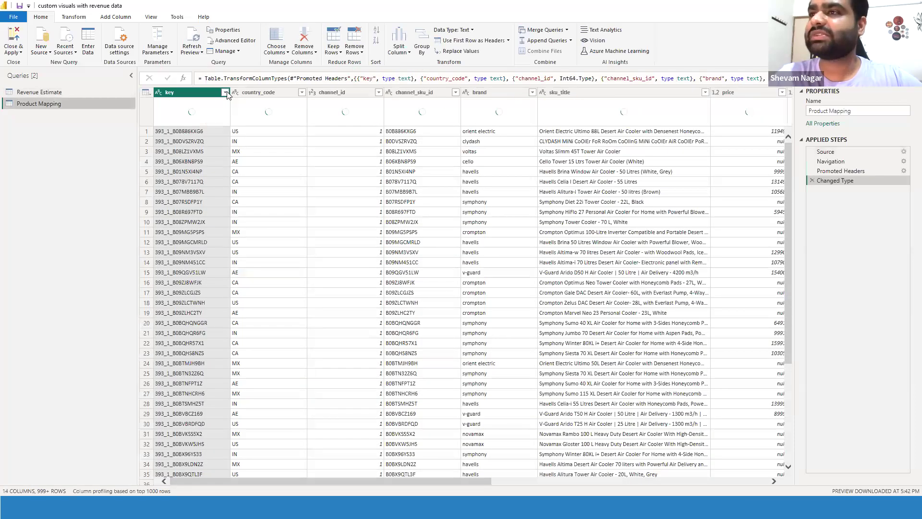
Step: Filter the null values out of Product Mapping's country_code column and apply the change to the model
{"action": "left_click", "coordinate": [224, 92]}
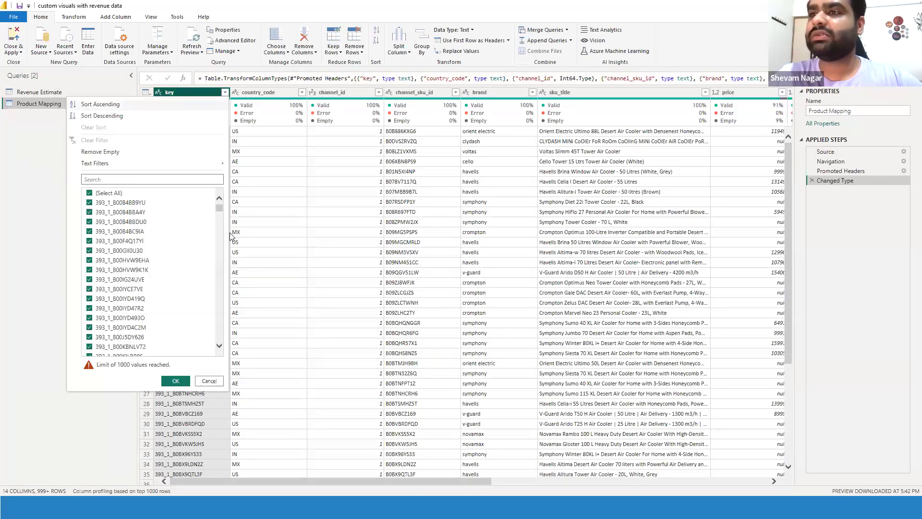
{"action": "left_click", "coordinate": [315, 163]}
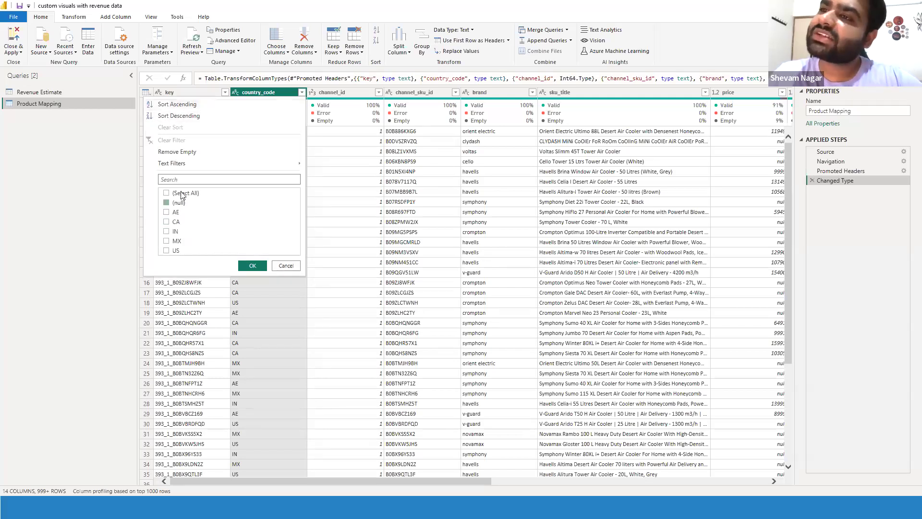
{"action": "left_click", "coordinate": [251, 266]}
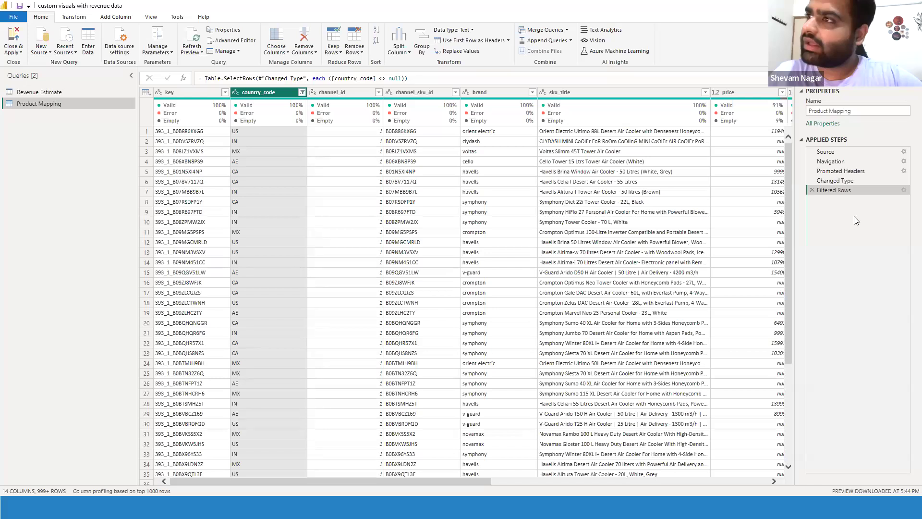
{"action": "left_click", "coordinate": [13, 38]}
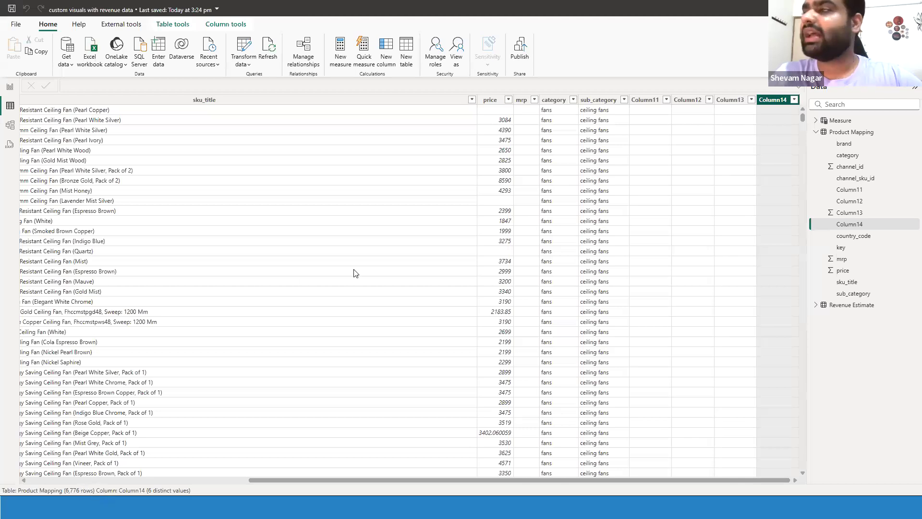
{"action": "left_click_drag", "start_coordinate": [676, 479], "coordinate": [824, 466]}
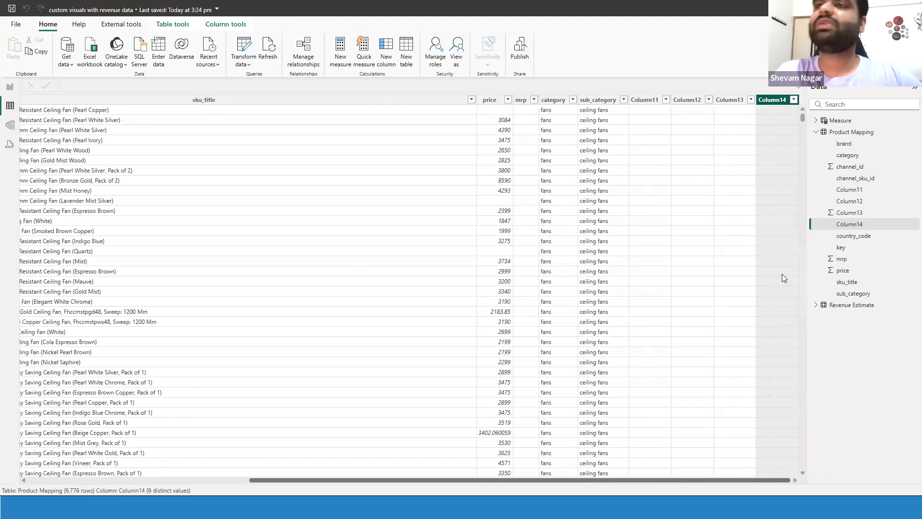
{"action": "left_click_drag", "start_coordinate": [313, 478], "coordinate": [56, 482]}
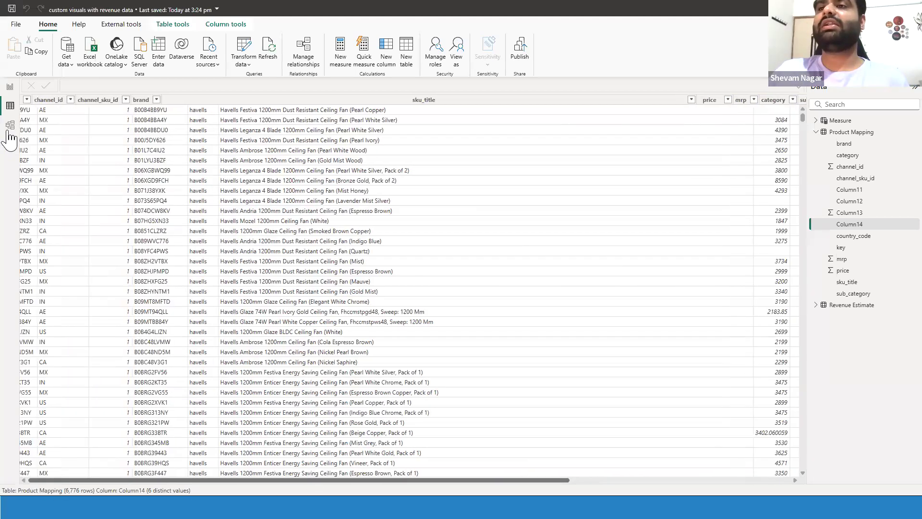
Step: Align the Product Mapping card beside Revenue Estimate in Model view, and look through its fields for a match to sku_id
{"action": "left_click", "coordinate": [9, 126]}
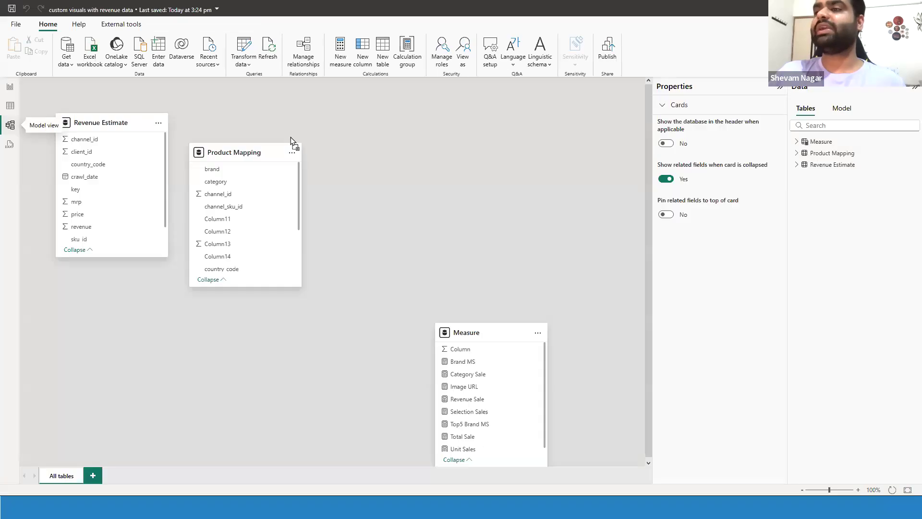
{"action": "left_click_drag", "start_coordinate": [290, 137], "coordinate": [335, 107]}
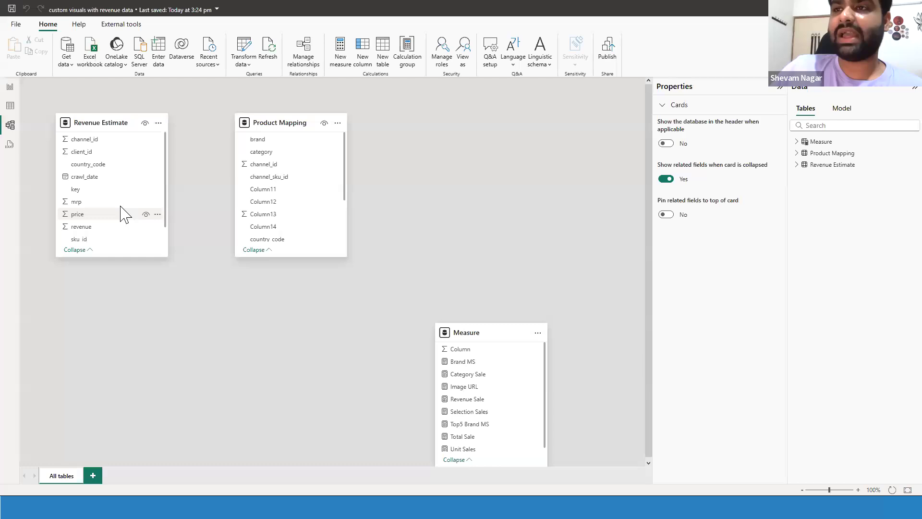
{"action": "scroll", "coordinate": [115, 223], "scroll_direction": "down", "scroll_amount": 1}
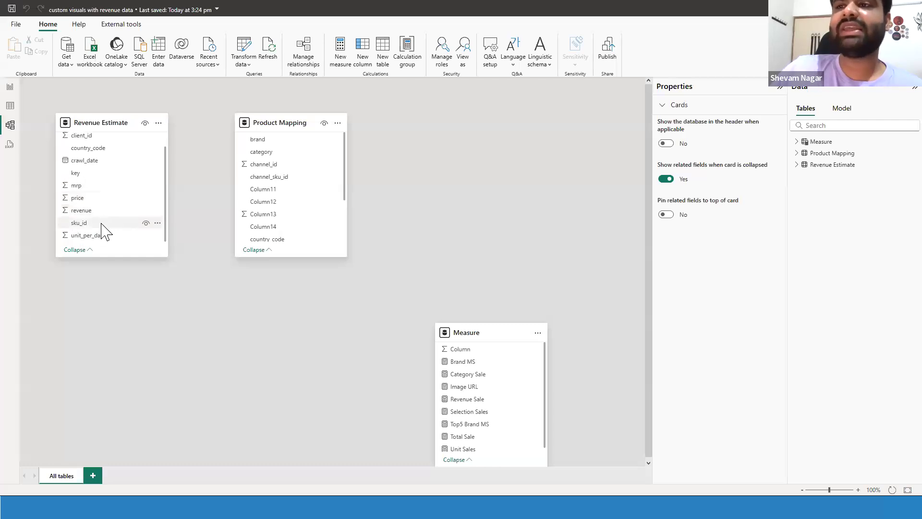
{"action": "left_click", "coordinate": [107, 225]}
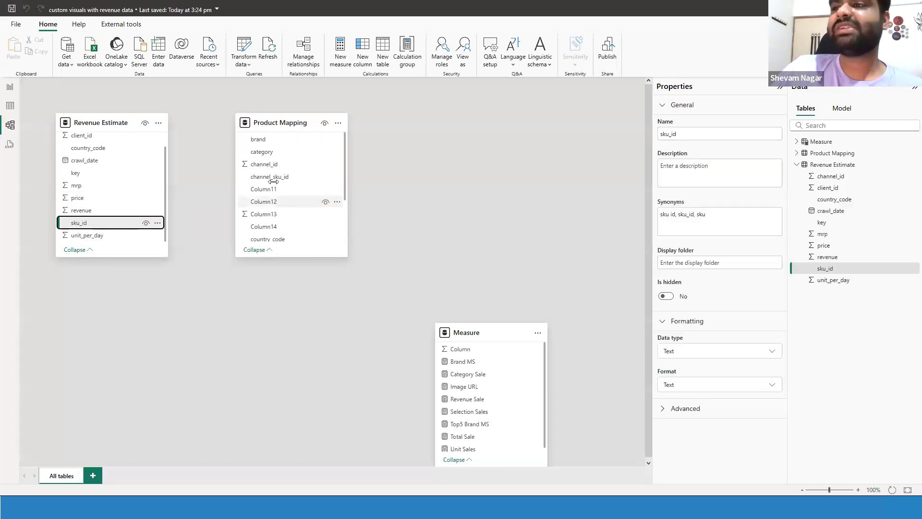
{"action": "scroll", "coordinate": [271, 158], "scroll_direction": "down", "scroll_amount": 3}
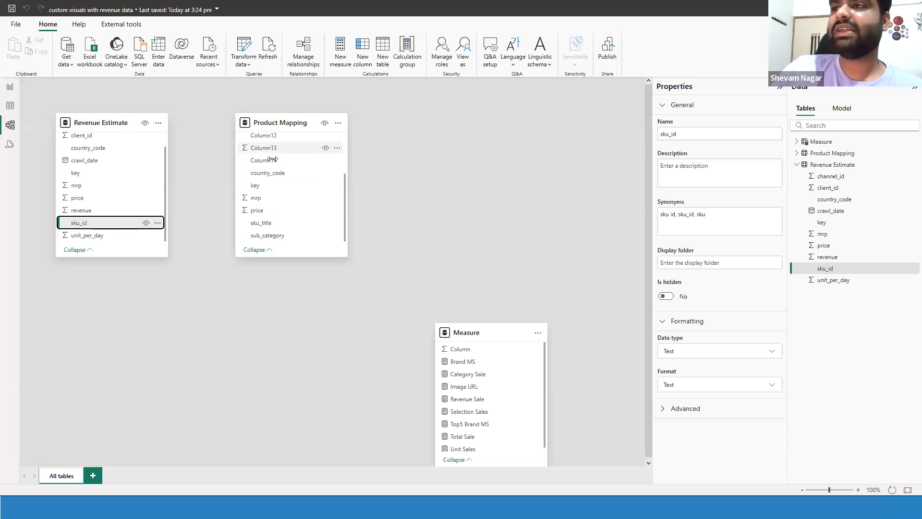
{"action": "scroll", "coordinate": [266, 154], "scroll_direction": "up", "scroll_amount": 4}
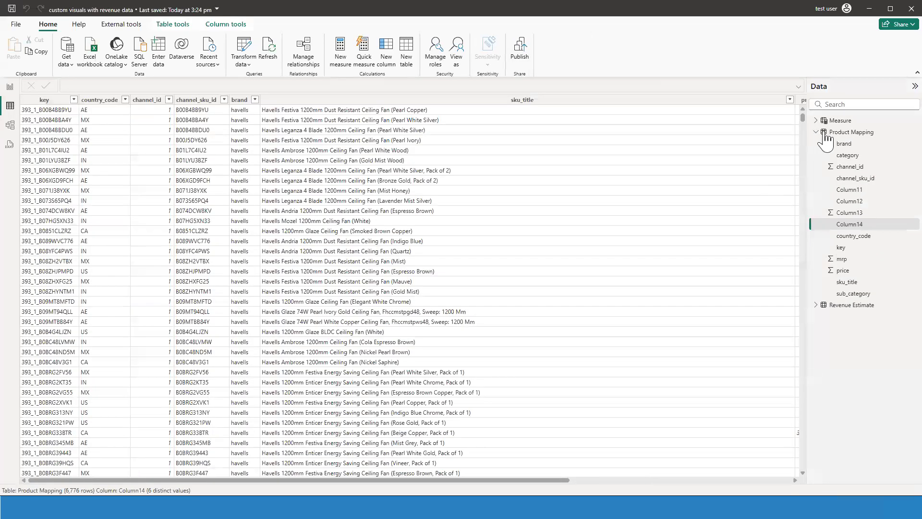
Step: Examine Product Mapping's columns in Table view, and check both tables' fields in Model view for a relationship
{"action": "left_click", "coordinate": [841, 133]}
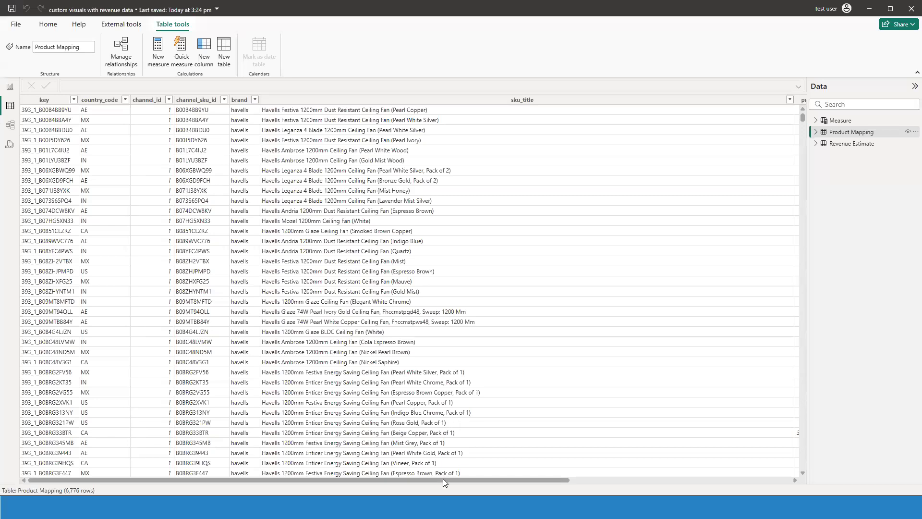
{"action": "left_click_drag", "start_coordinate": [553, 480], "coordinate": [624, 482]}
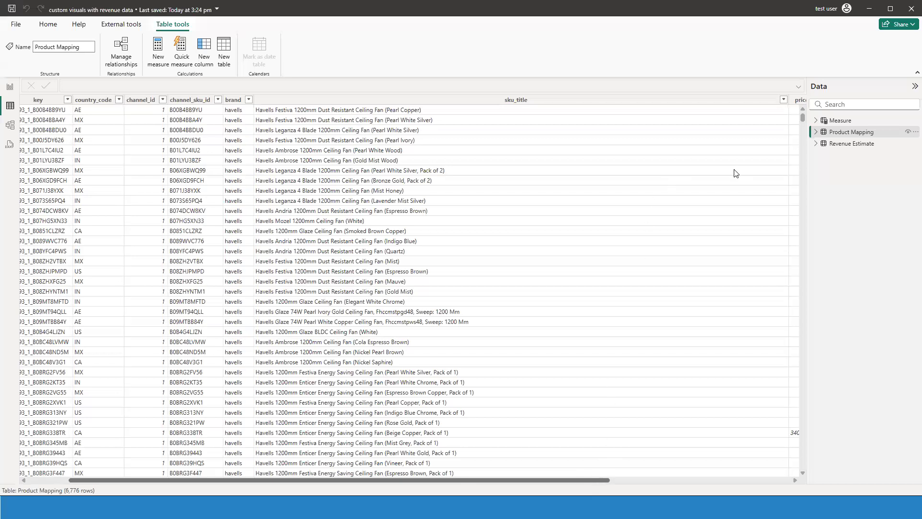
{"action": "scroll", "coordinate": [736, 173], "scroll_direction": "right", "scroll_amount": 8}
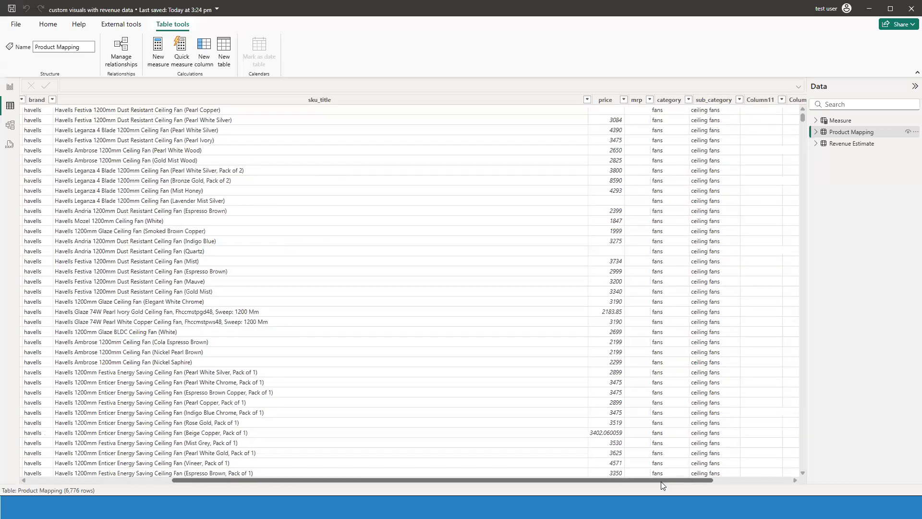
{"action": "left_click_drag", "start_coordinate": [627, 483], "coordinate": [628, 483]}
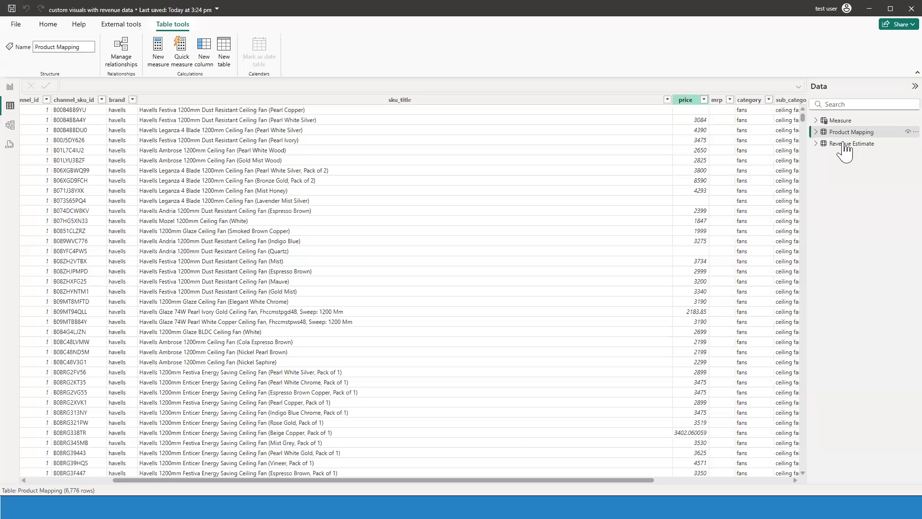
{"action": "mouse_move", "coordinate": [844, 152]}
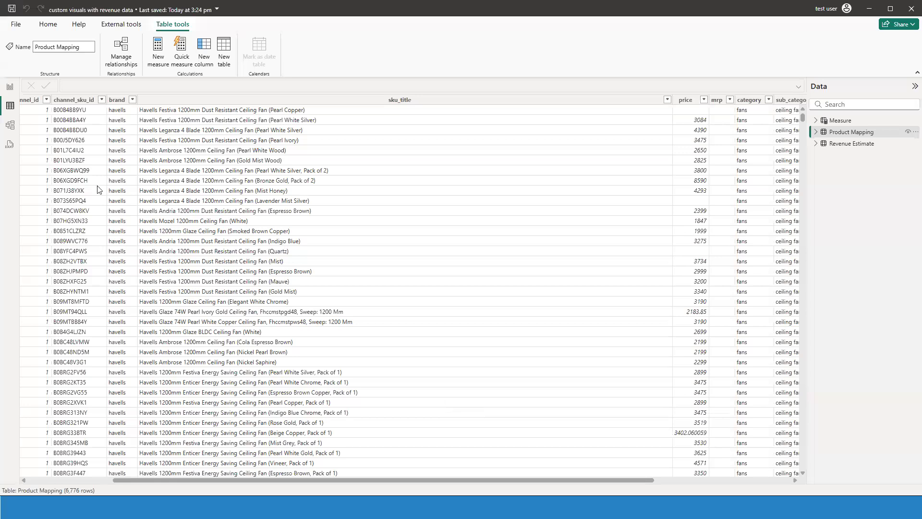
{"action": "left_click", "coordinate": [6, 127]}
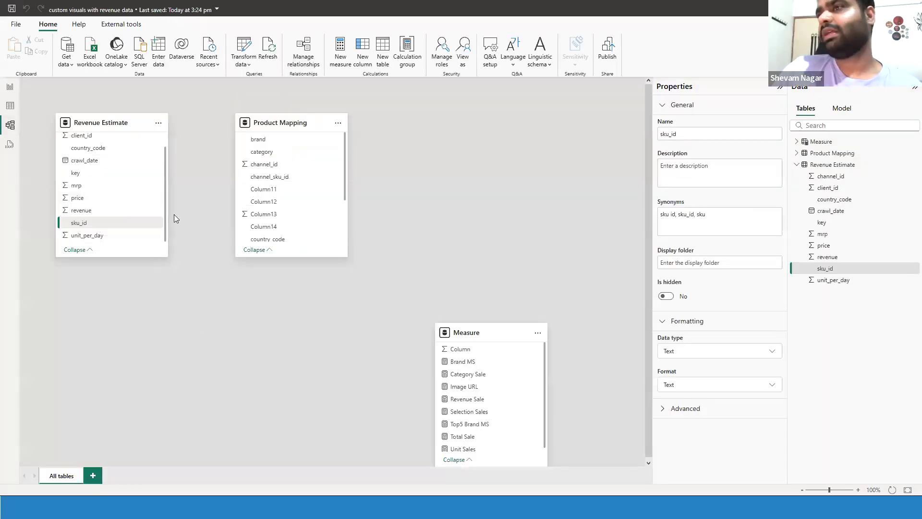
{"action": "left_click", "coordinate": [7, 108]}
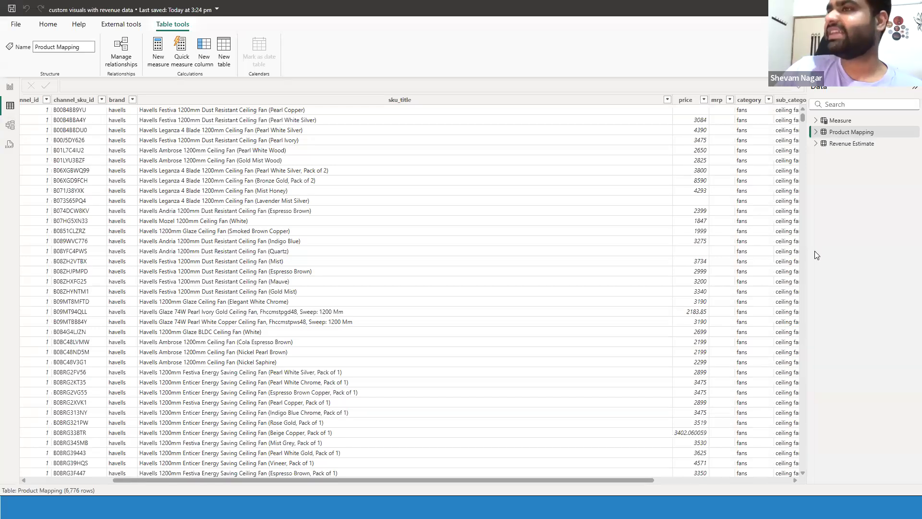
Step: Compare the columns of Revenue Estimate and Product Mapping in Table view, and return to Model view
{"action": "left_click", "coordinate": [862, 146]}
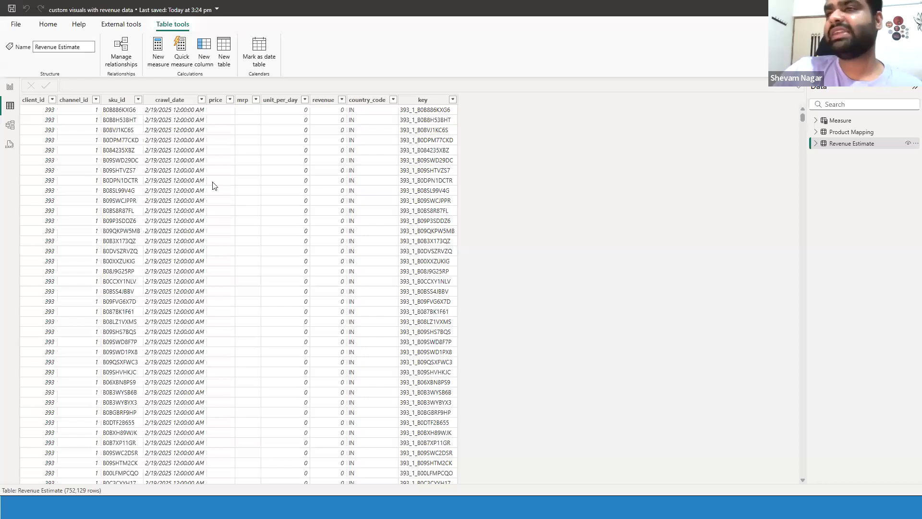
{"action": "left_click", "coordinate": [864, 133]}
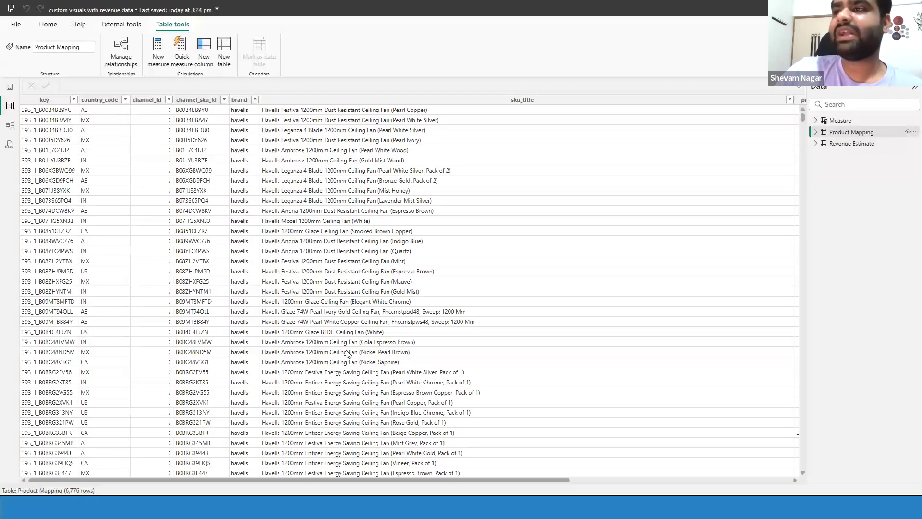
{"action": "left_click", "coordinate": [9, 125]}
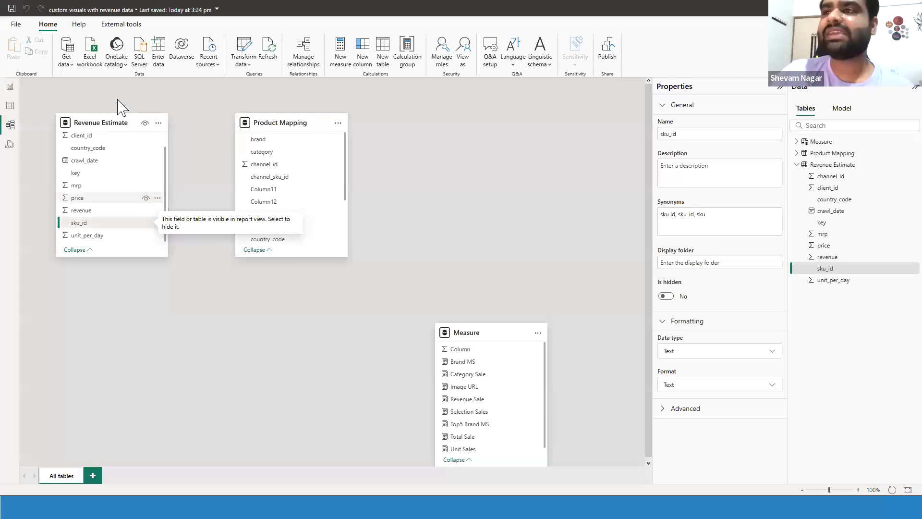
Step: Start a new relationship through Manage relationships, with Product Mapping as the From table and Revenue Estimate as the To table
{"action": "left_click_drag", "start_coordinate": [273, 180], "coordinate": [144, 229]}
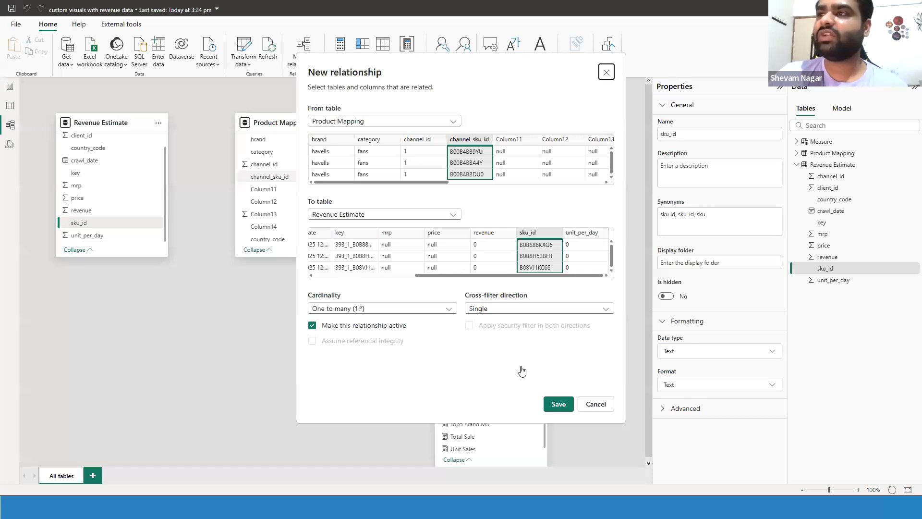
{"action": "left_click", "coordinate": [596, 405]}
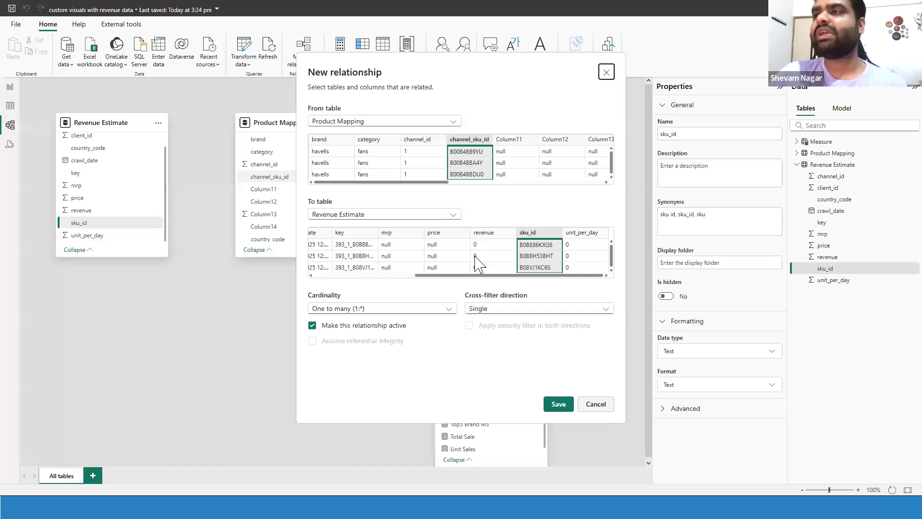
{"action": "left_click", "coordinate": [299, 58]}
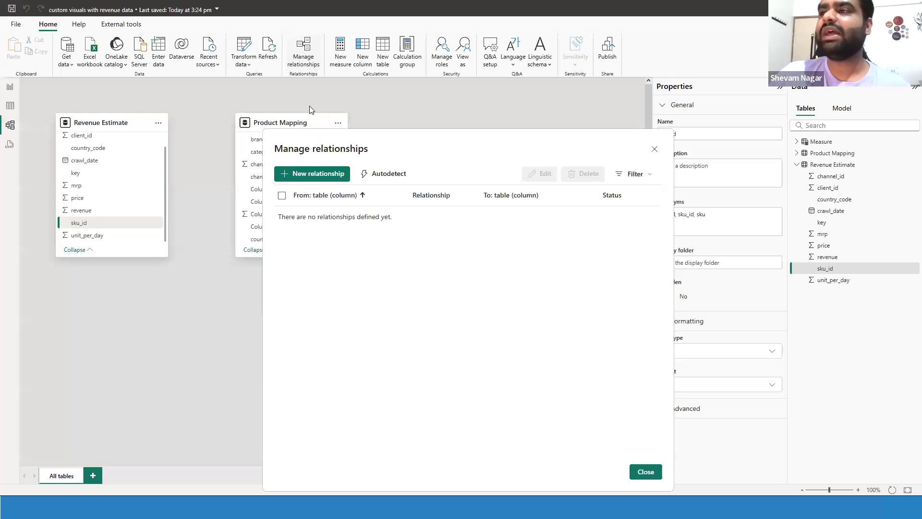
{"action": "left_click", "coordinate": [319, 174]}
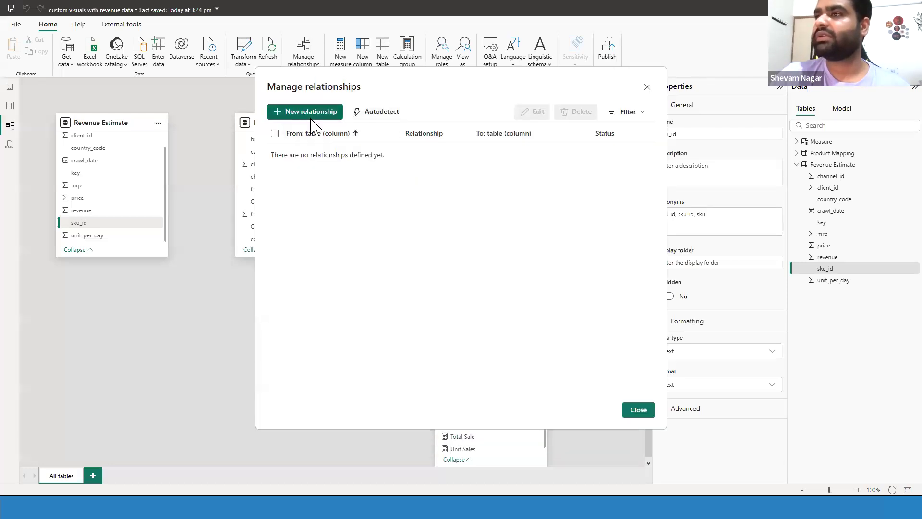
{"action": "left_click", "coordinate": [313, 117]}
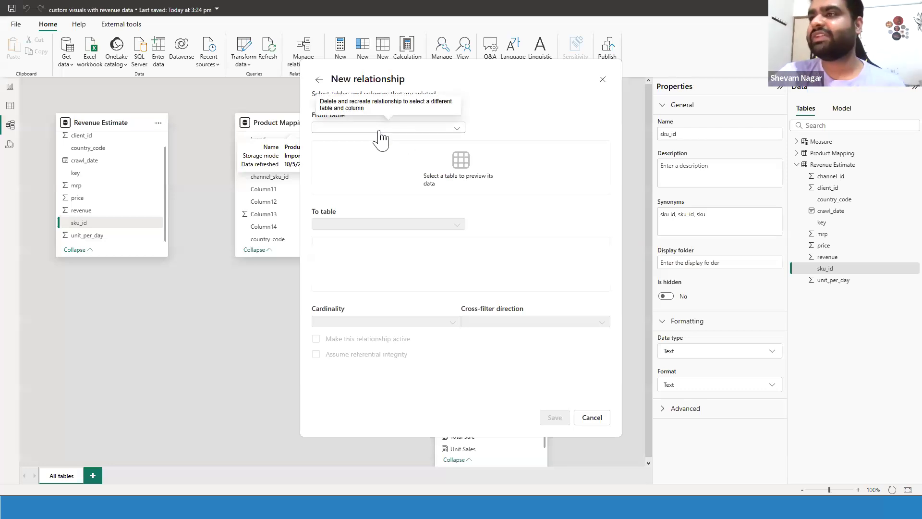
{"action": "left_click", "coordinate": [380, 130]}
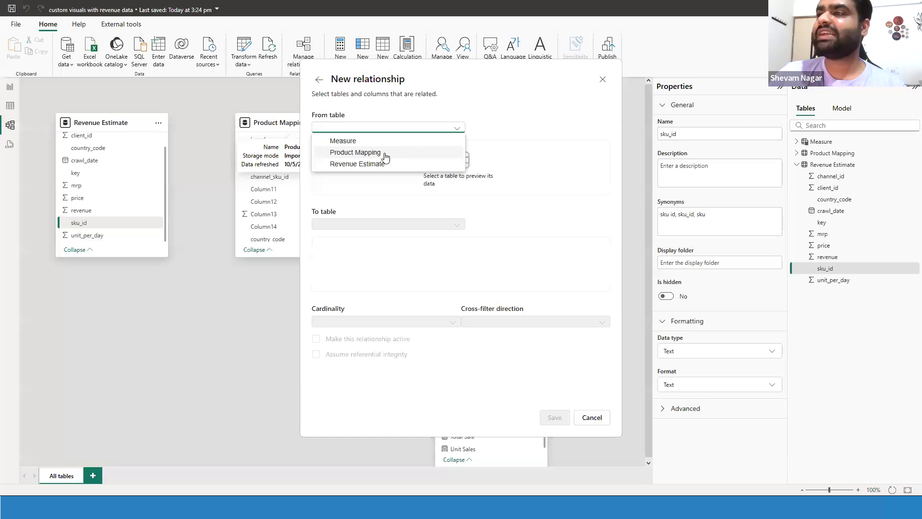
{"action": "left_click", "coordinate": [383, 154]}
{"action": "left_click", "coordinate": [383, 222]}
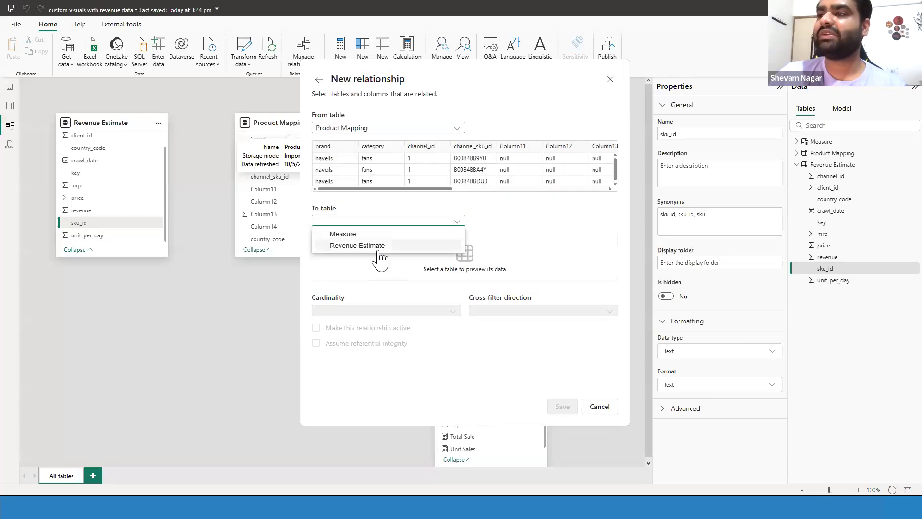
{"action": "left_click", "coordinate": [384, 246]}
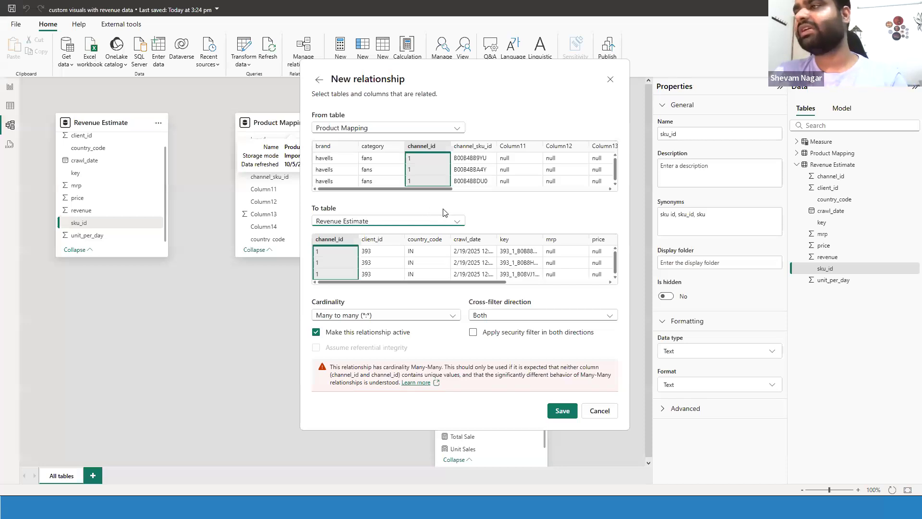
Step: Relate Product Mapping's channel_sku_id to Revenue Estimate's sku_id with One to many (1:*) cardinality and Single cross-filter direction, and save the relationship
{"action": "left_click", "coordinate": [469, 146]}
{"action": "scroll", "coordinate": [528, 284], "scroll_direction": "right", "scroll_amount": 1}
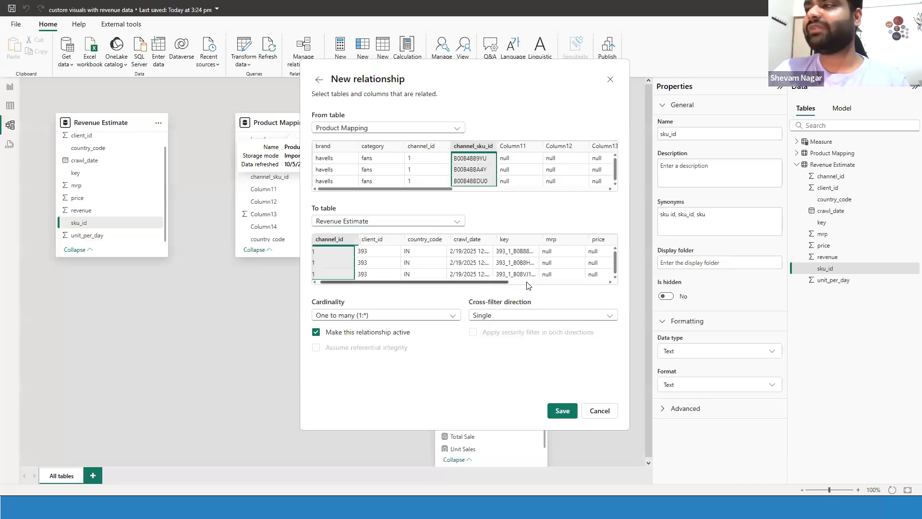
{"action": "scroll", "coordinate": [528, 283], "scroll_direction": "right", "scroll_amount": 5}
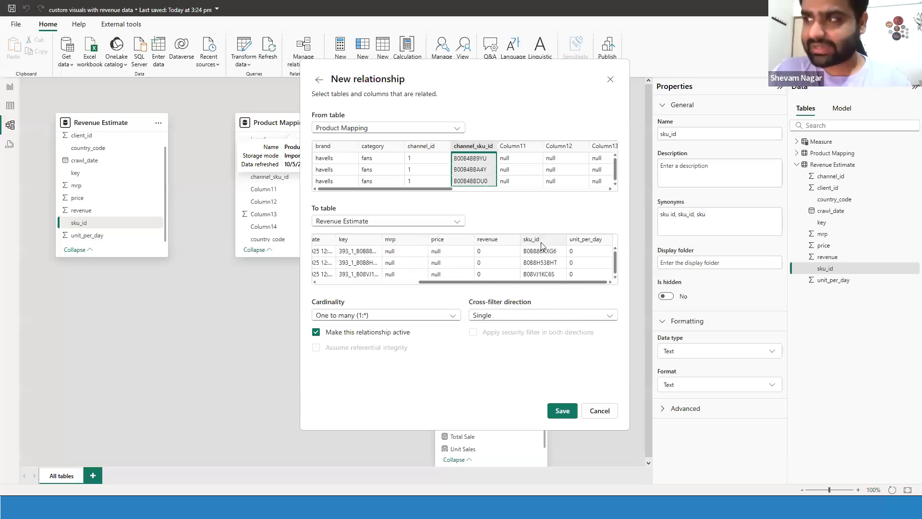
{"action": "left_click", "coordinate": [541, 246]}
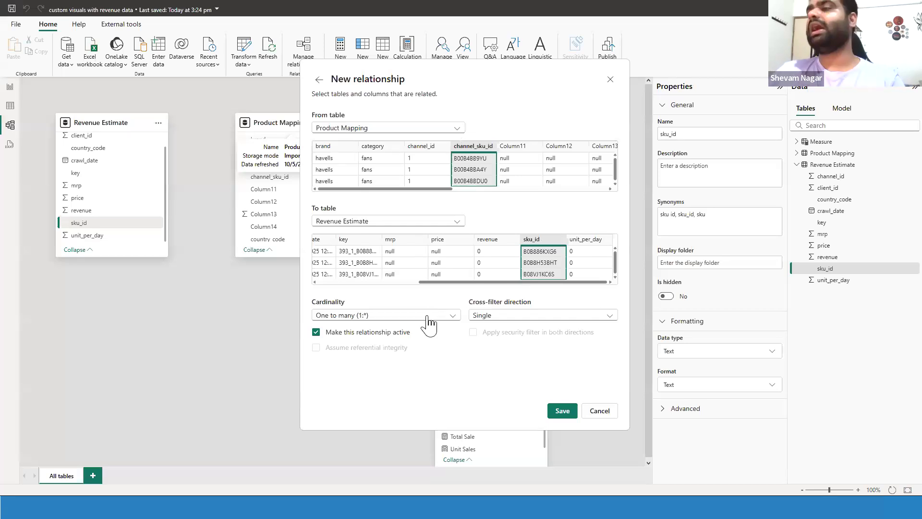
{"action": "left_click", "coordinate": [398, 317]}
{"action": "left_click", "coordinate": [397, 316]}
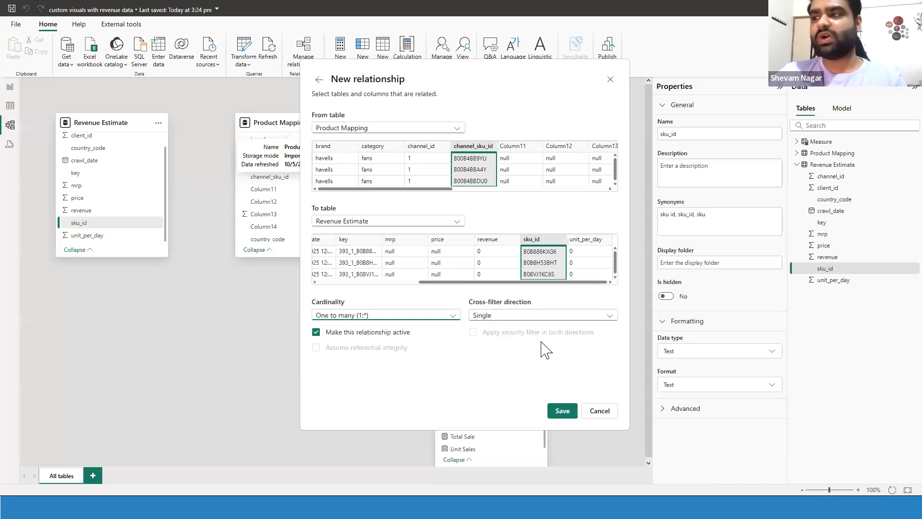
{"action": "left_click", "coordinate": [562, 410]}
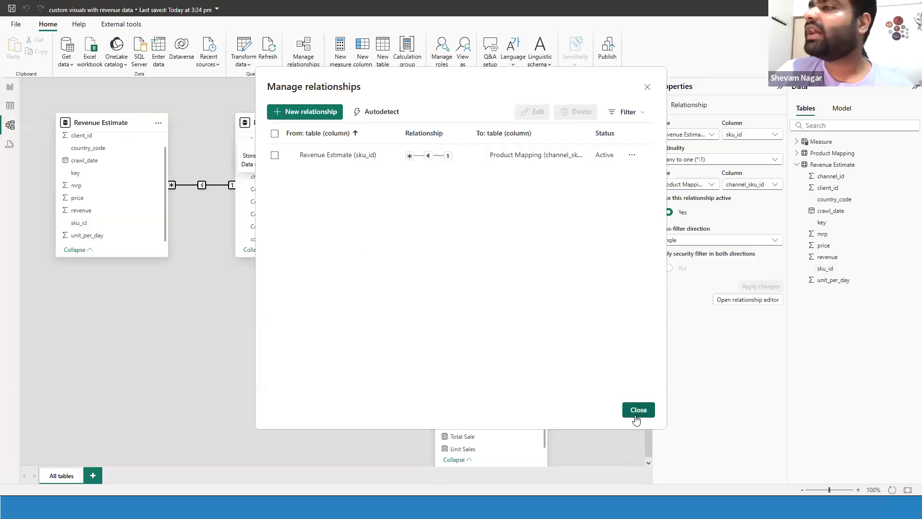
{"action": "left_click", "coordinate": [635, 412]}
Step: Move the Product Mapping card farther from Revenue Estimate, and inspect the settings of the relationship joining them
{"action": "left_click_drag", "start_coordinate": [275, 123], "coordinate": [397, 127]}
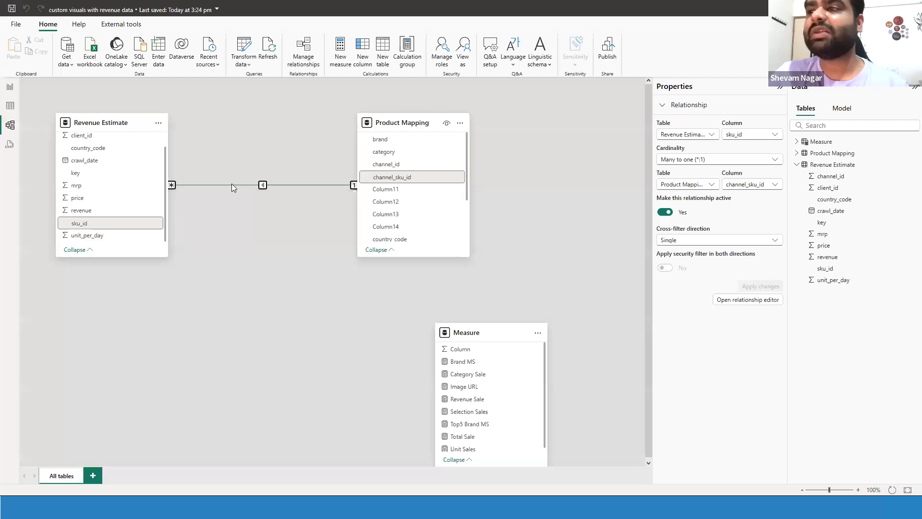
{"action": "left_click", "coordinate": [204, 185]}
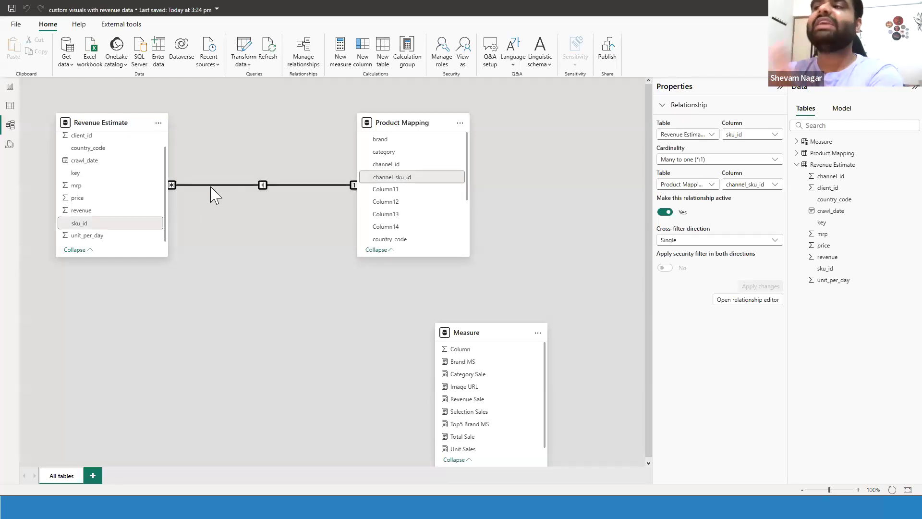
{"action": "left_click", "coordinate": [234, 226]}
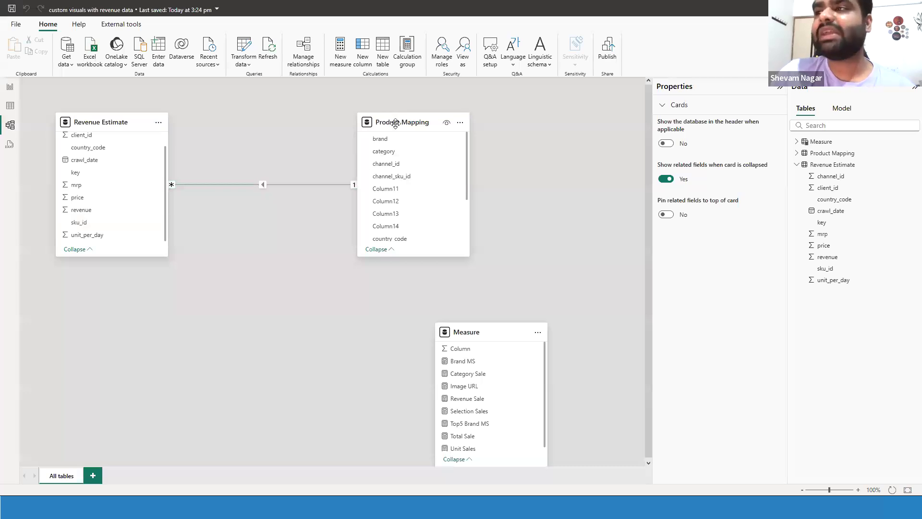
{"action": "double_click", "coordinate": [237, 184]}
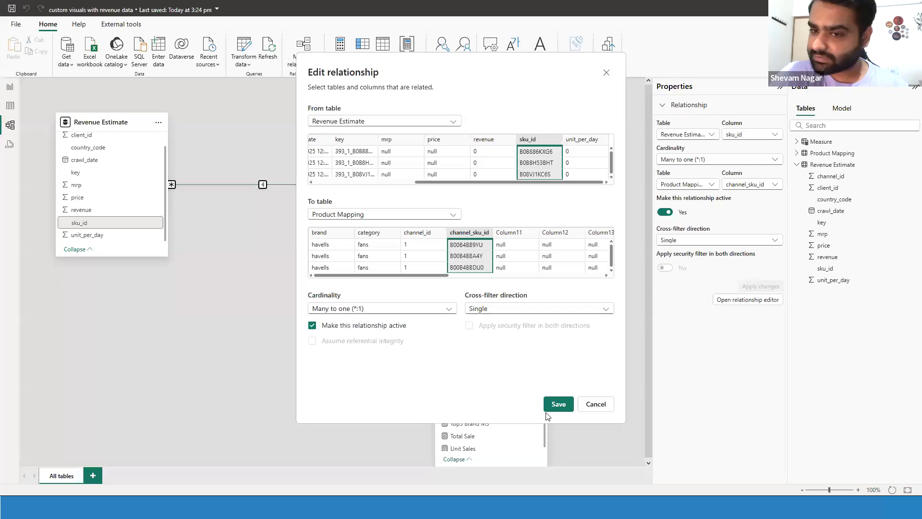
{"action": "left_click", "coordinate": [601, 408]}
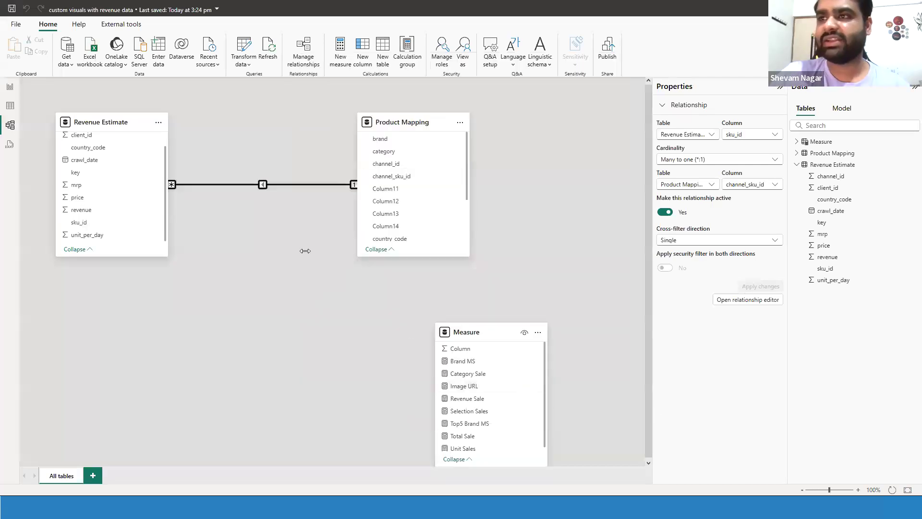
Step: Delete the relationship between Revenue Estimate and Product Mapping, and check both tables' data in Table view
{"action": "right_click", "coordinate": [246, 184]}
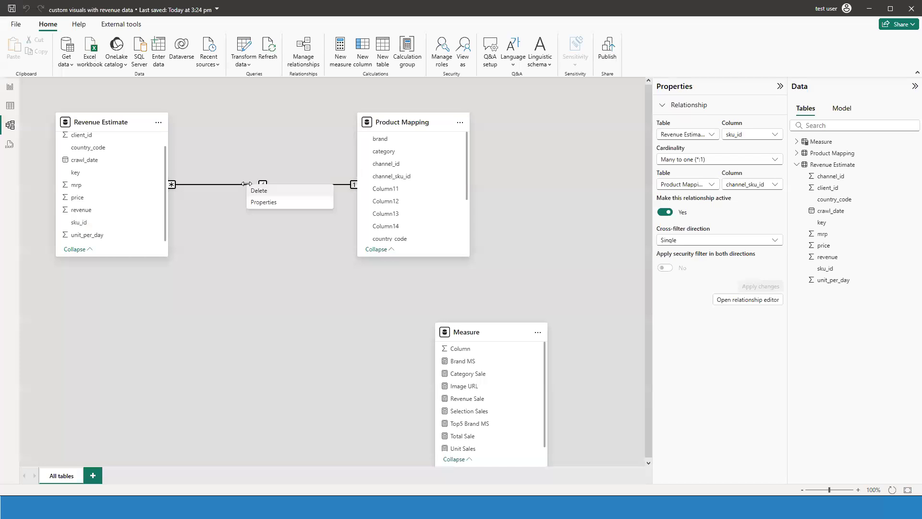
{"action": "left_click", "coordinate": [523, 296]}
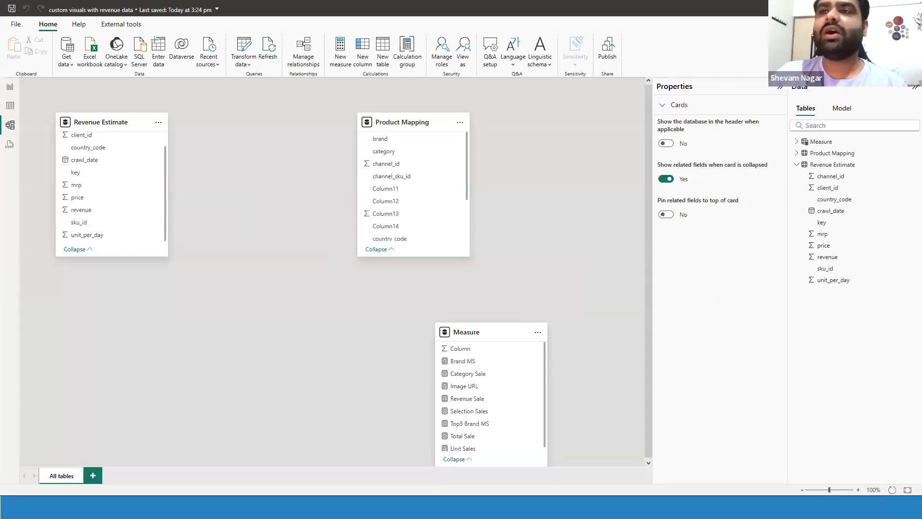
{"action": "left_click", "coordinate": [10, 106]}
{"action": "left_click", "coordinate": [857, 134]}
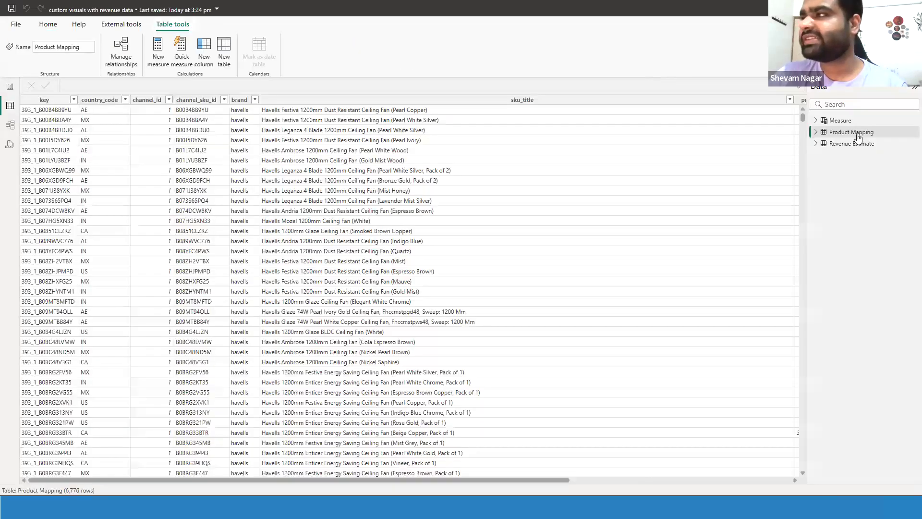
{"action": "left_click", "coordinate": [852, 143]}
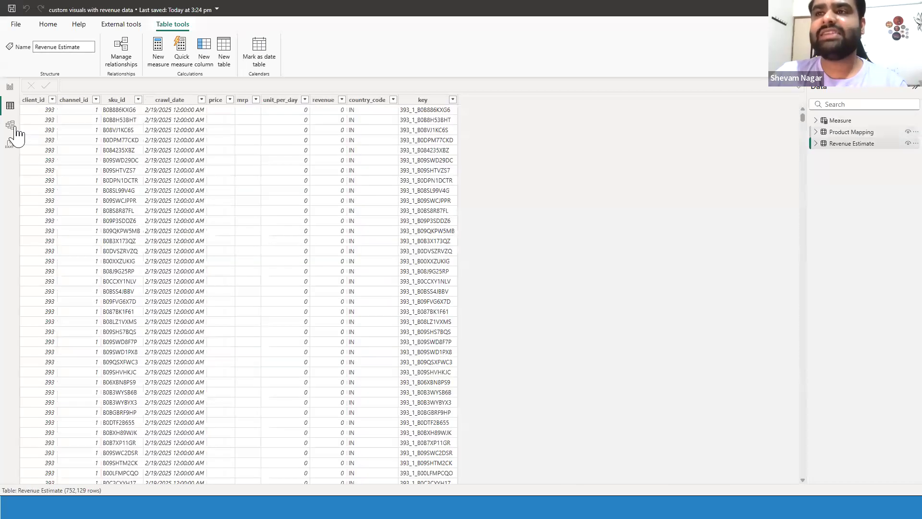
{"action": "left_click", "coordinate": [17, 127]}
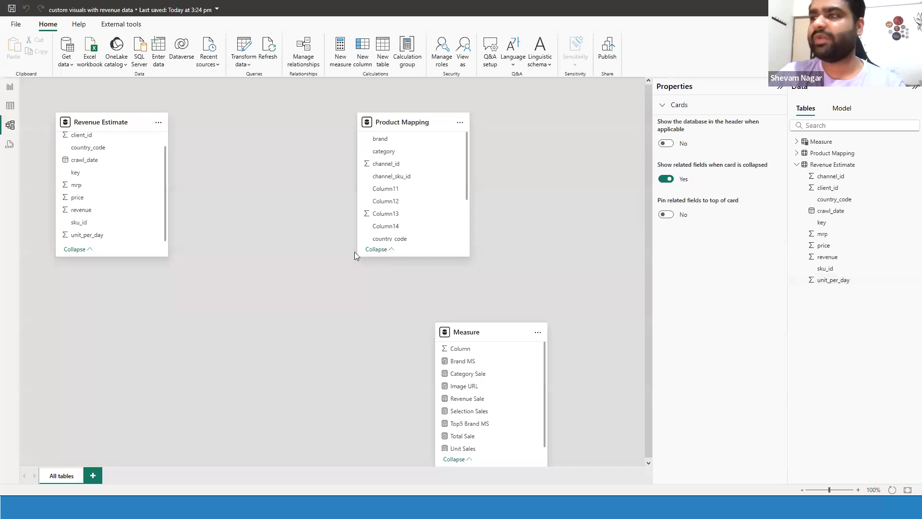
Step: Create an active one-to-many relationship in Model view by linking Product Mapping's channel_sku_id directly to Revenue Estimate's sku_id, with Single cross-filter direction
{"action": "left_click_drag", "start_coordinate": [393, 178], "coordinate": [120, 230]}
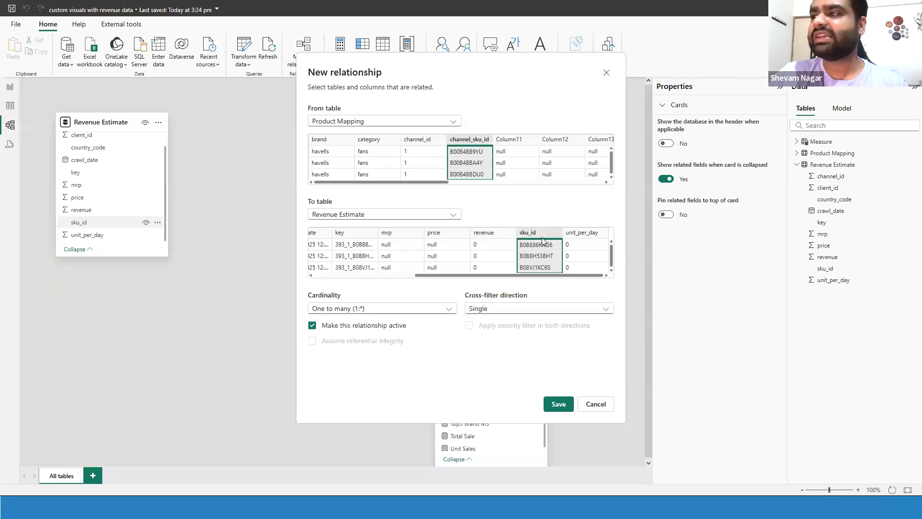
{"action": "left_click", "coordinate": [435, 144]}
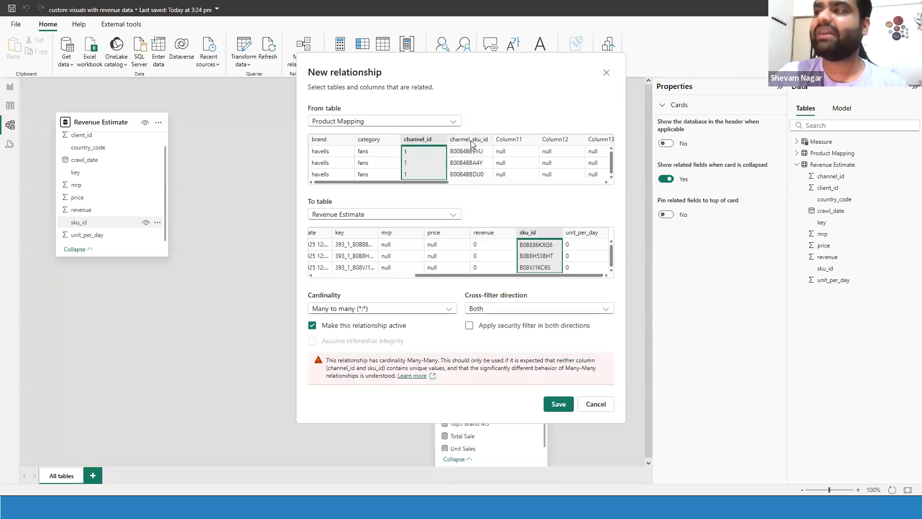
{"action": "left_click", "coordinate": [471, 144]}
{"action": "left_click", "coordinate": [496, 236]}
{"action": "left_click", "coordinate": [537, 242]}
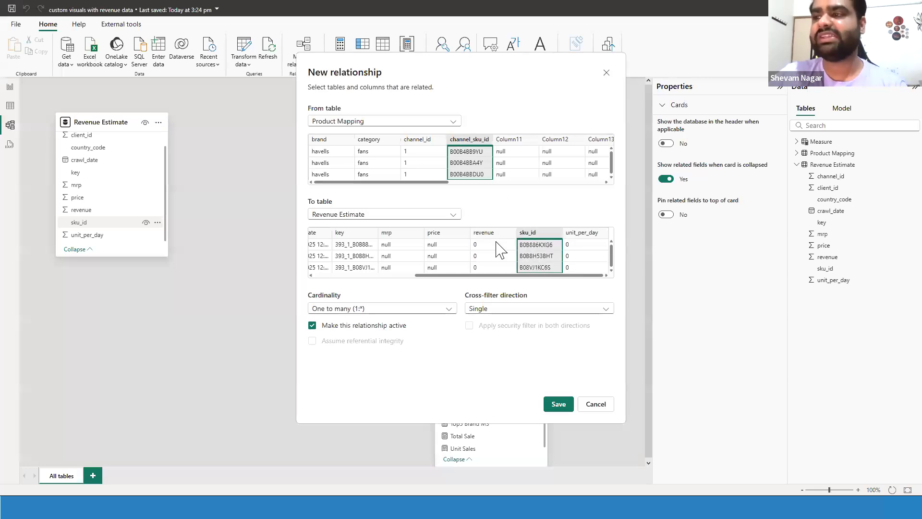
{"action": "left_click", "coordinate": [559, 404]}
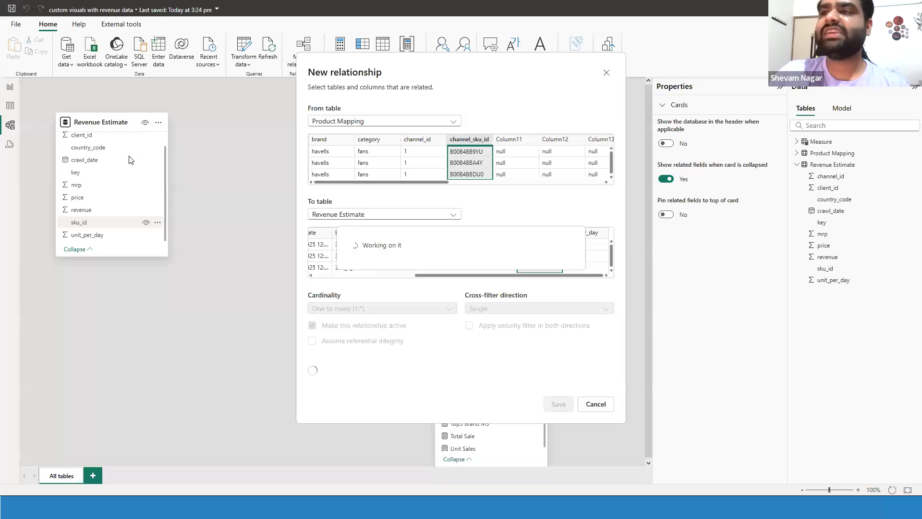
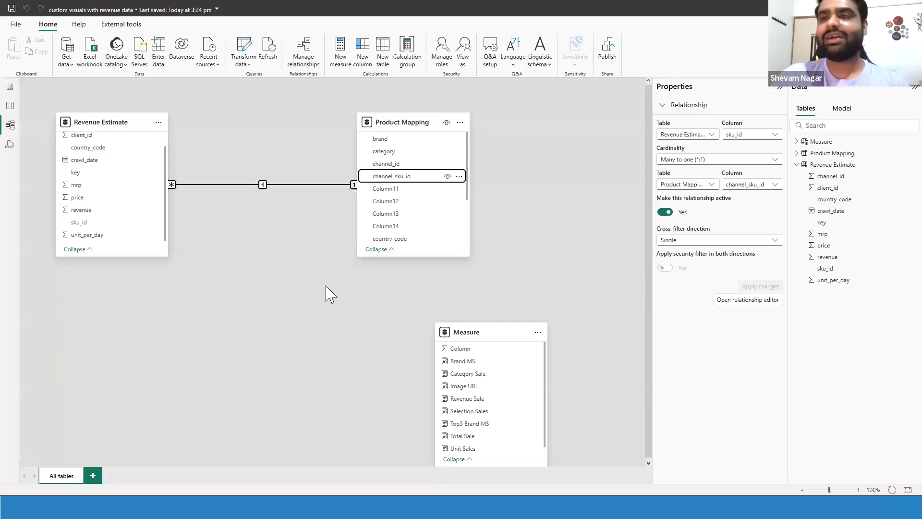
Step: Review the empty report page, Product Mapping's data and the table relationship across Report, Table and Model views
{"action": "left_click", "coordinate": [10, 87]}
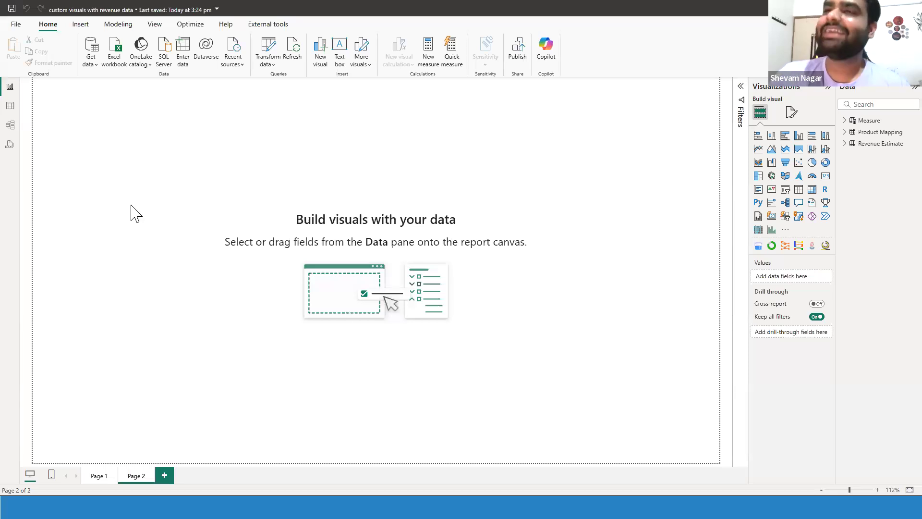
{"action": "left_click", "coordinate": [10, 125]}
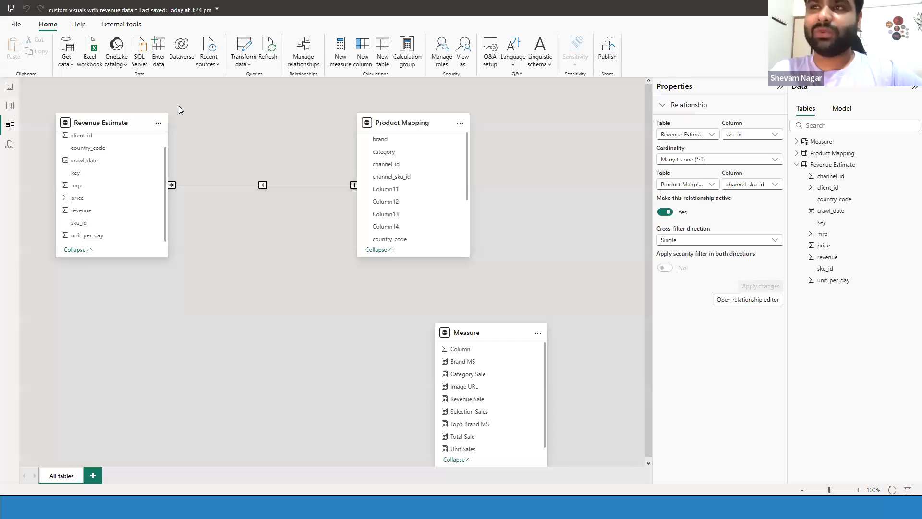
{"action": "left_click", "coordinate": [12, 92]}
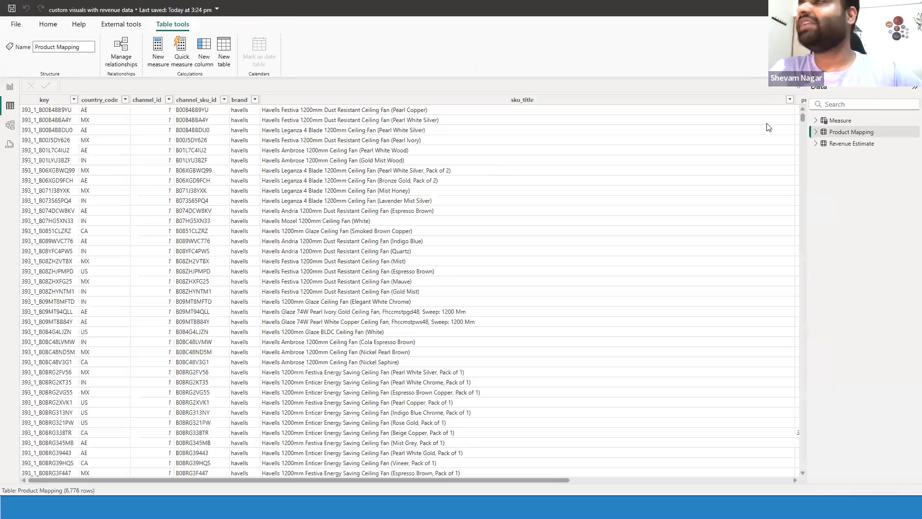
{"action": "left_click", "coordinate": [13, 132]}
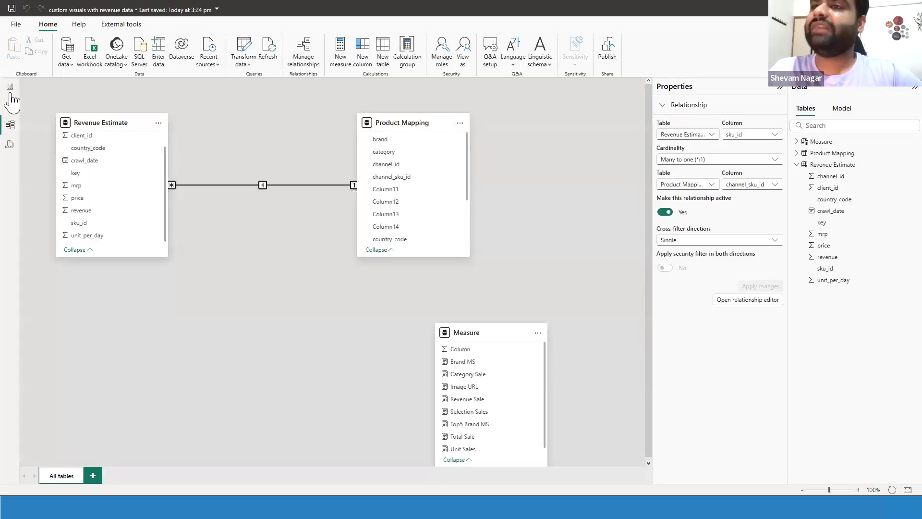
Step: Add a pie chart to the empty Page 2 in Report view and move it away from the page corner
{"action": "left_click", "coordinate": [11, 94]}
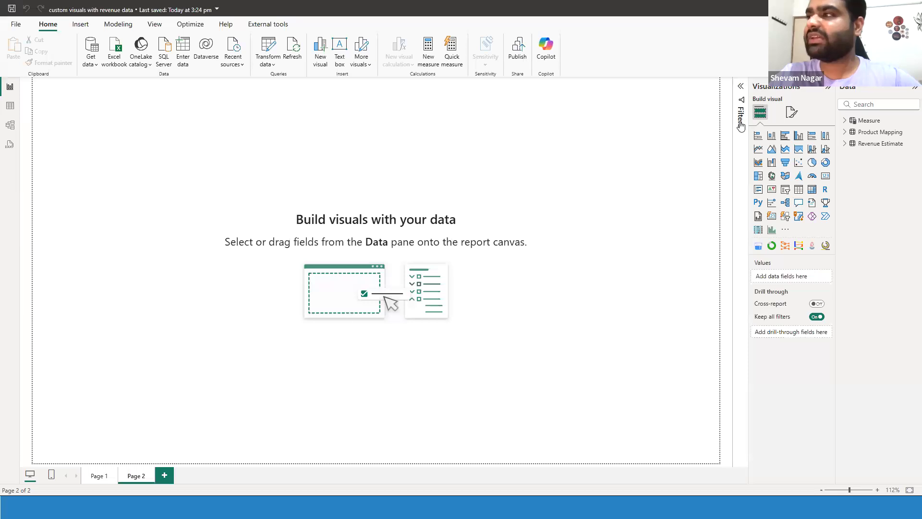
{"action": "left_click", "coordinate": [812, 164]}
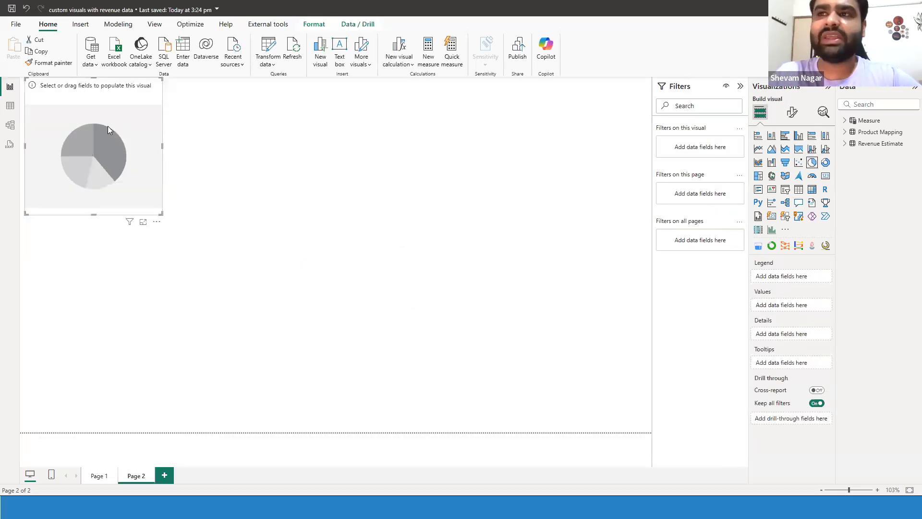
{"action": "left_click_drag", "start_coordinate": [136, 152], "coordinate": [170, 192]}
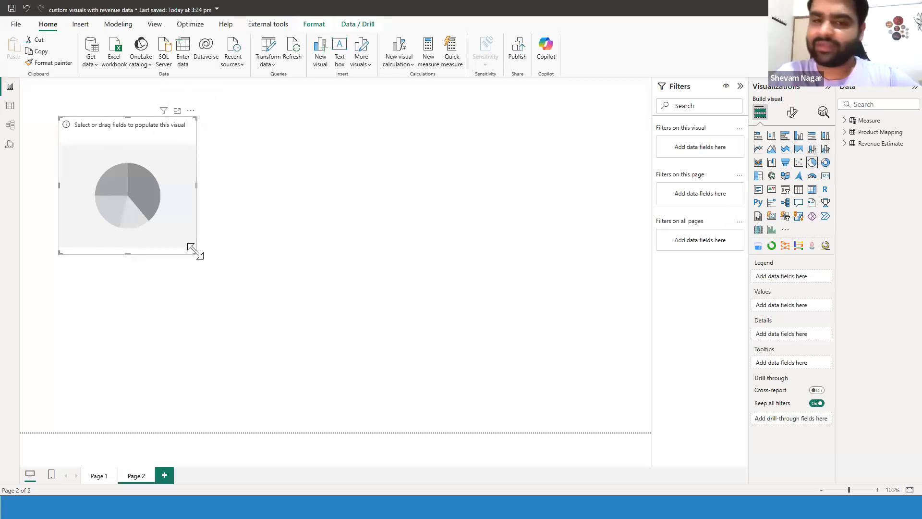
Step: Set Product Mapping's brand as the pie chart's legend and Revenue Estimate's revenue as its values, and enlarge the chart
{"action": "left_click", "coordinate": [845, 143]}
{"action": "left_click", "coordinate": [844, 131]}
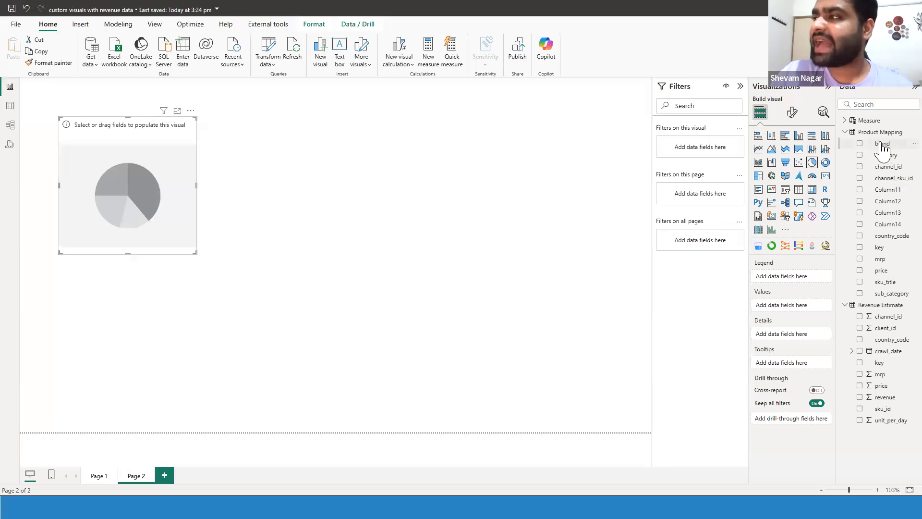
{"action": "left_click_drag", "start_coordinate": [882, 149], "coordinate": [797, 277]}
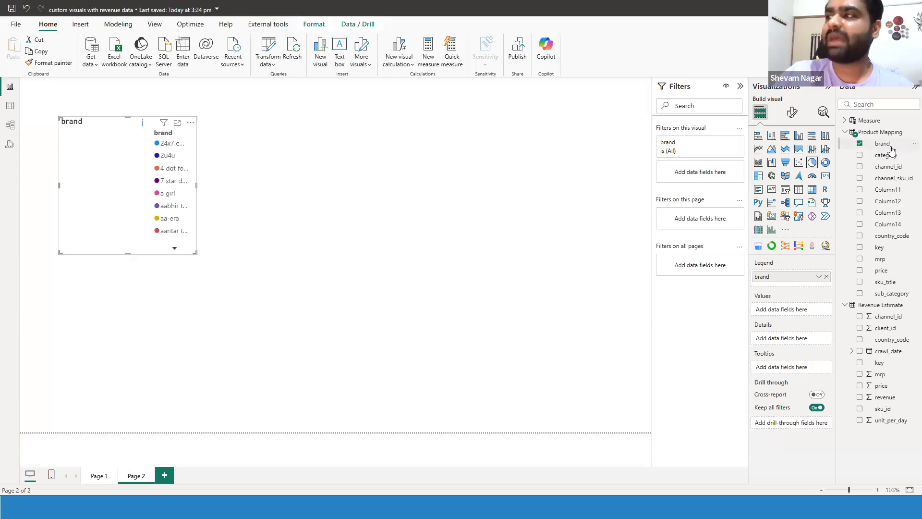
{"action": "left_click_drag", "start_coordinate": [883, 397], "coordinate": [799, 310]}
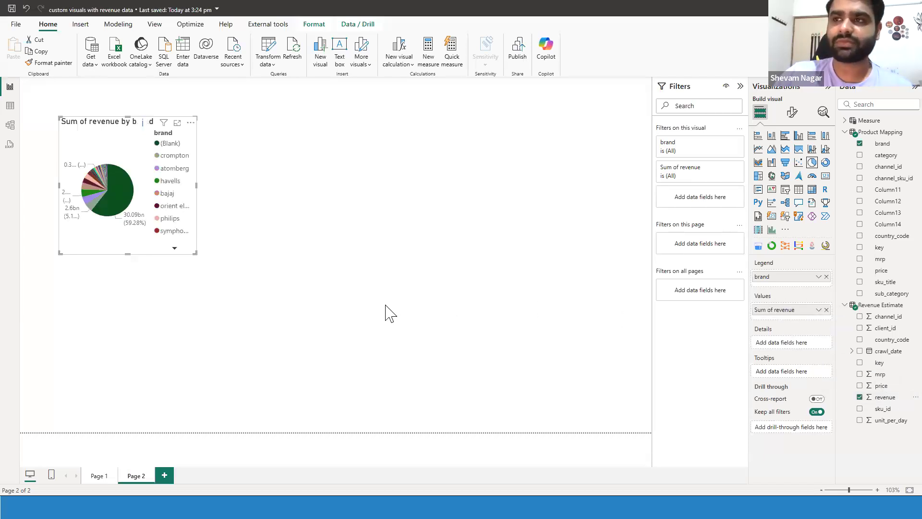
{"action": "left_click_drag", "start_coordinate": [194, 252], "coordinate": [370, 340]}
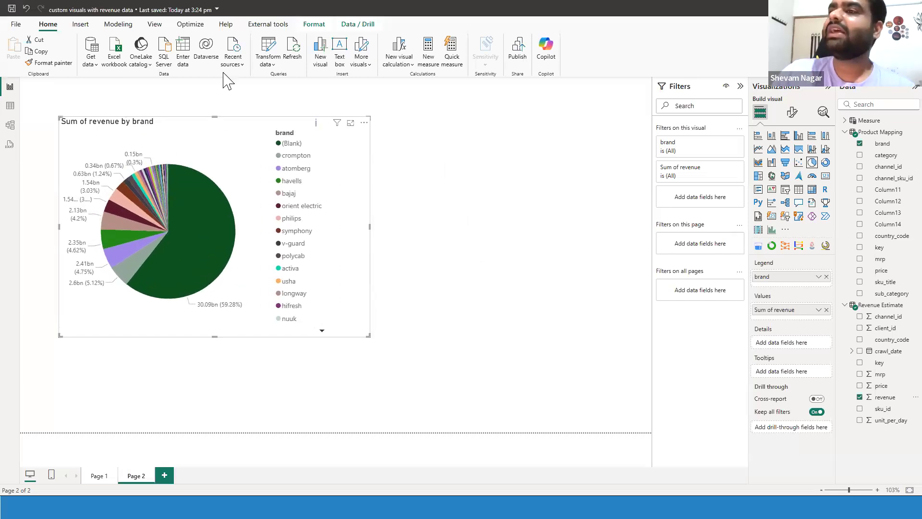
{"action": "left_click", "coordinate": [48, 233]}
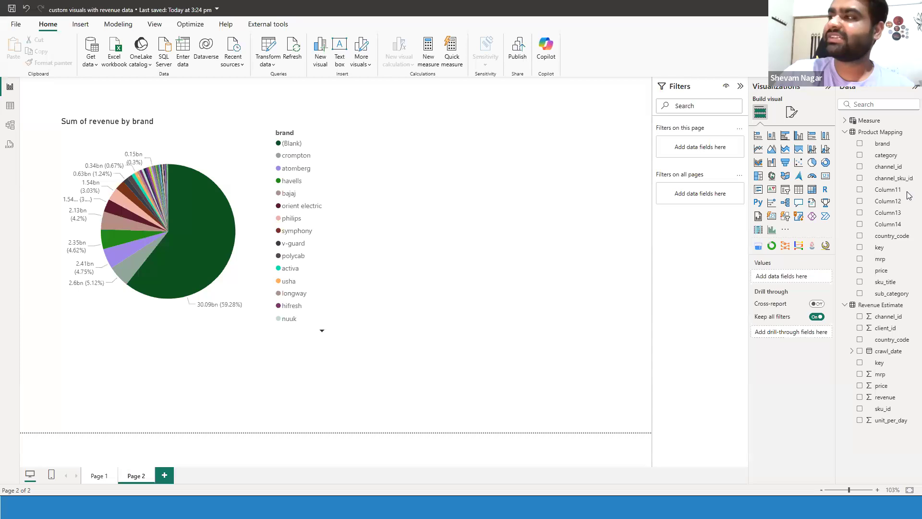
{"action": "left_click", "coordinate": [334, 215]}
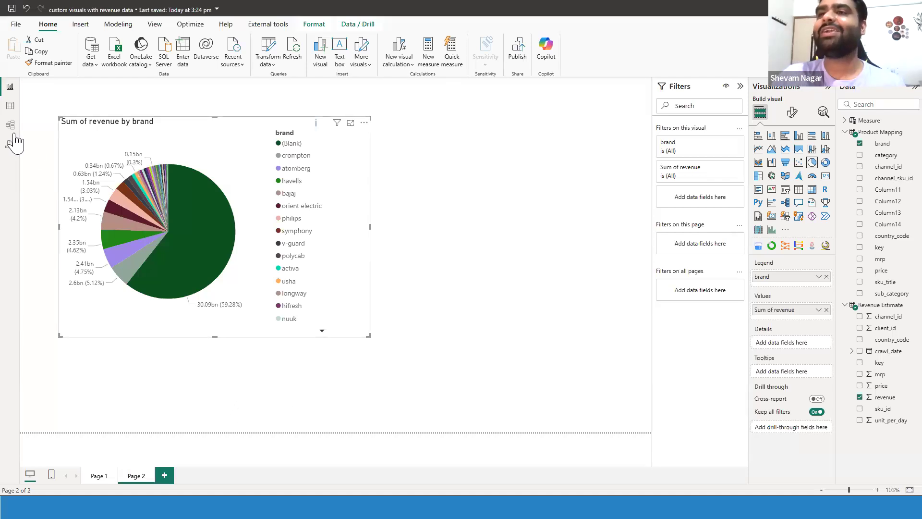
{"action": "left_click", "coordinate": [9, 107]}
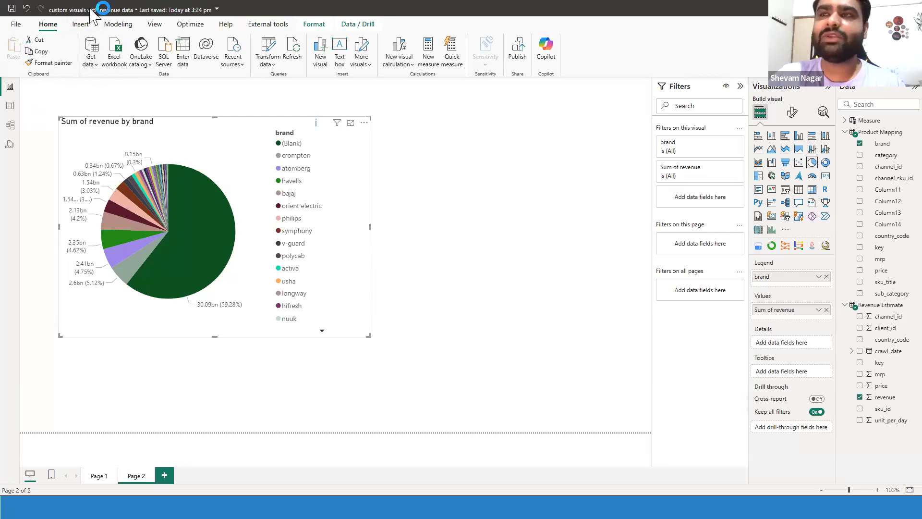
{"action": "left_click", "coordinate": [94, 51]}
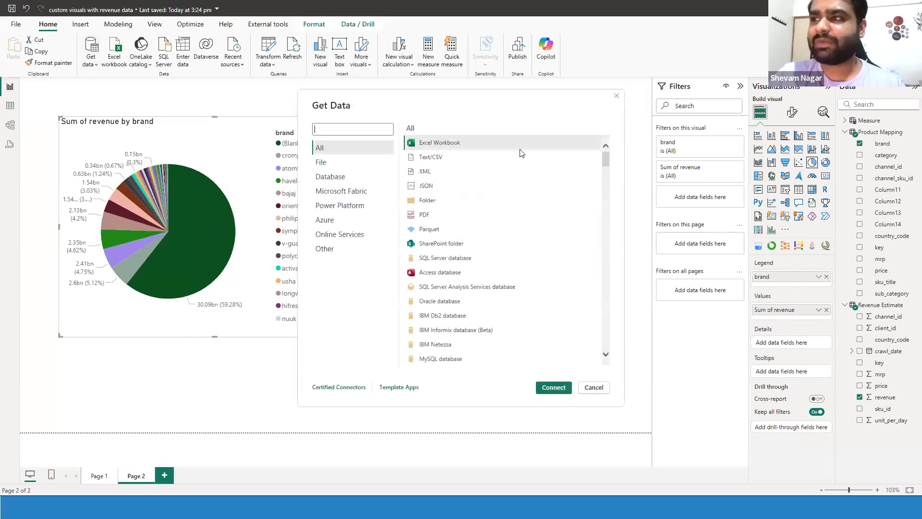
{"action": "double_click", "coordinate": [437, 147]}
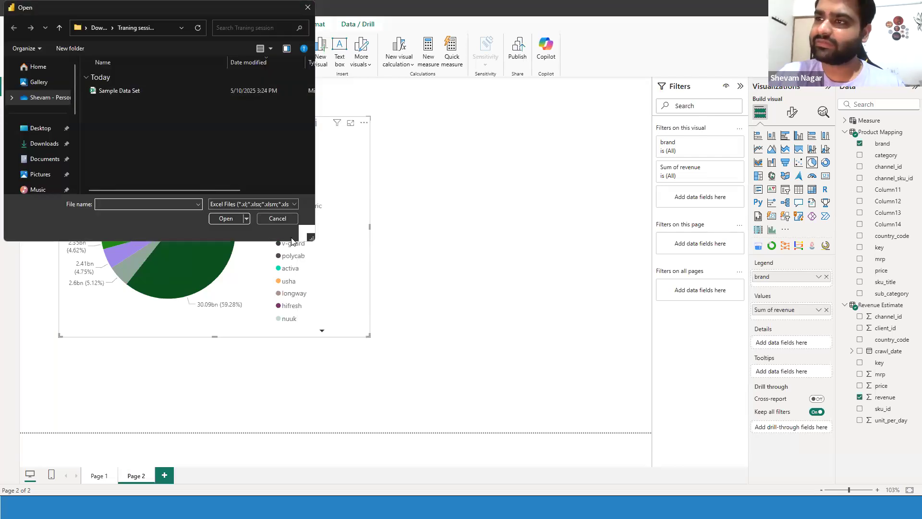
{"action": "key", "text": "Escape"}
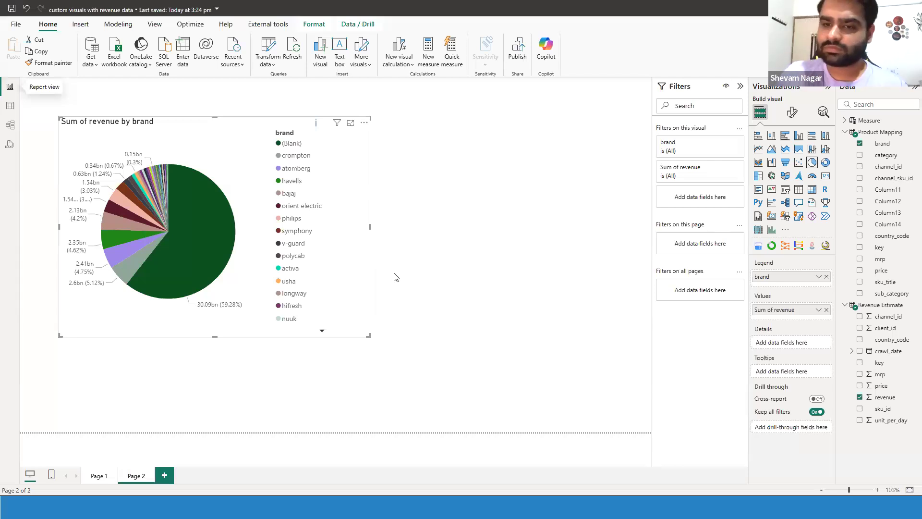
Step: Dismiss the Get Data dialog and delete the Measure table from the model in Table view
{"action": "left_click", "coordinate": [12, 109]}
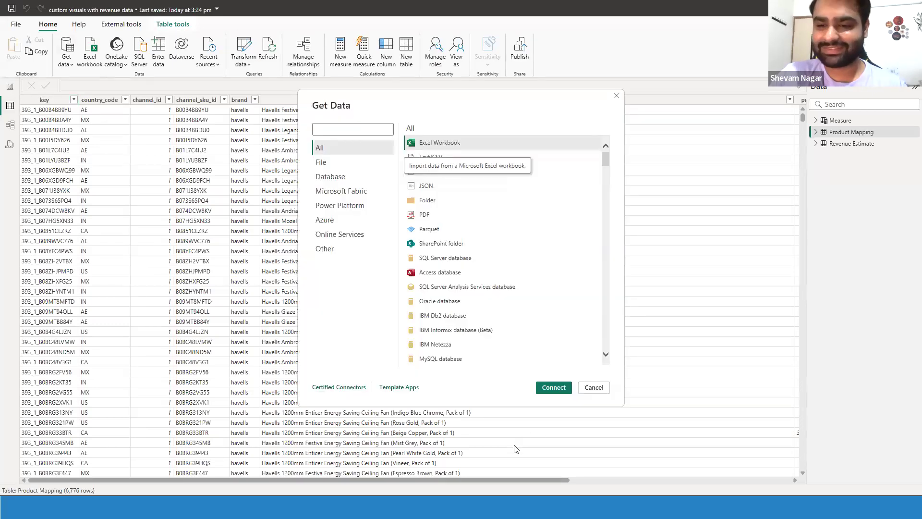
{"action": "left_click", "coordinate": [594, 388]}
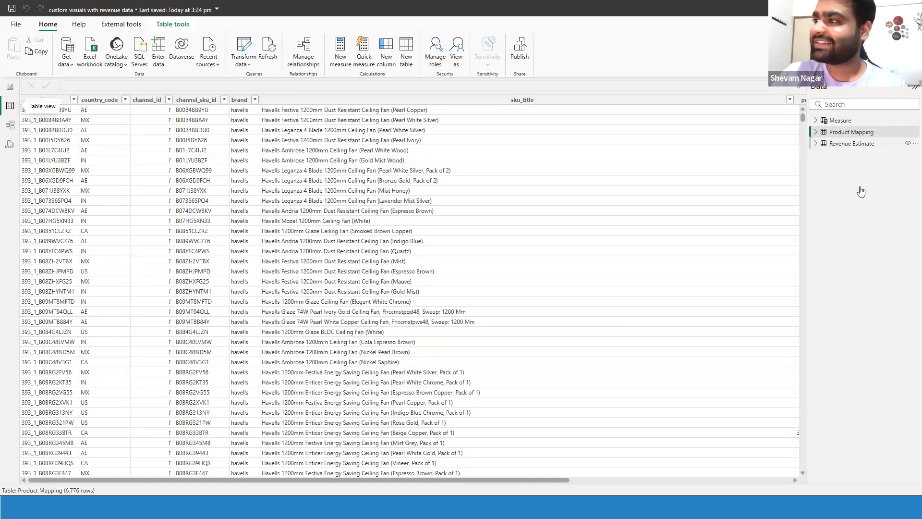
{"action": "right_click", "coordinate": [869, 201]}
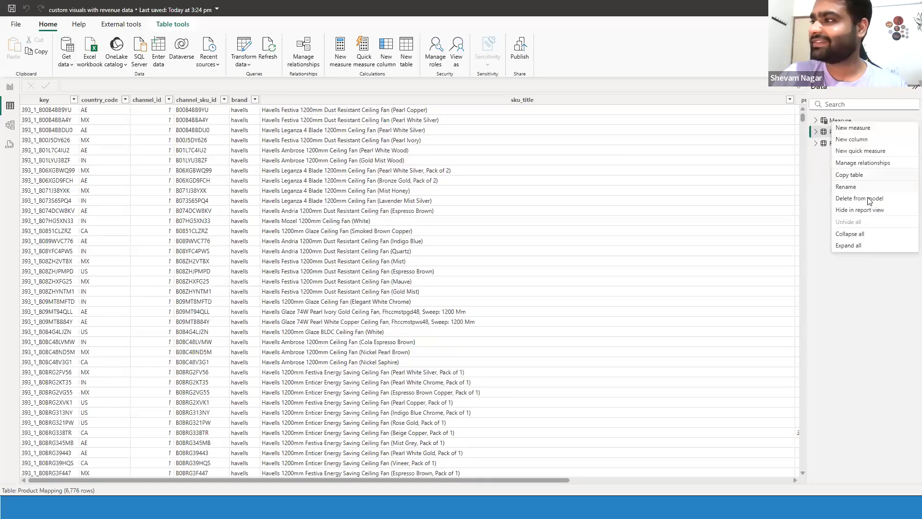
{"action": "left_click", "coordinate": [571, 356]}
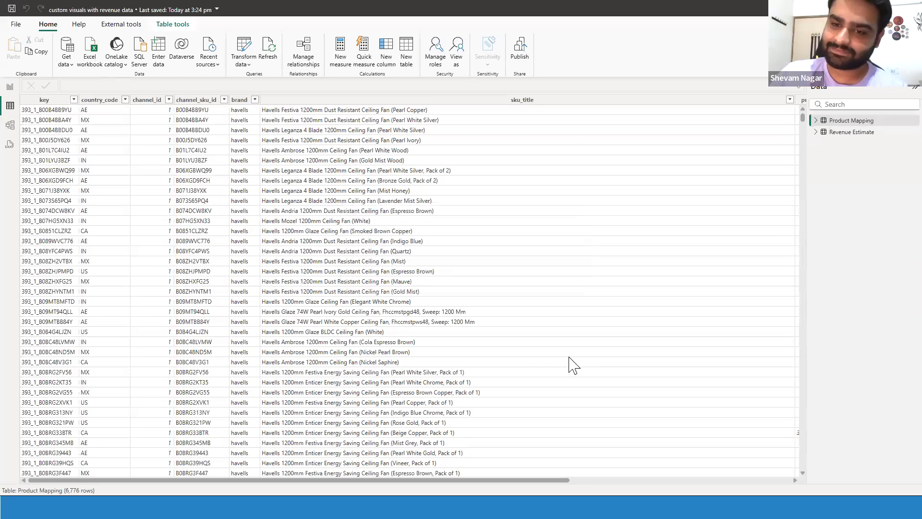
Step: In Power Query, filter null out of Product Mapping's country_code after the Changed Type step, keeping AE, CA, IN, MX and US
{"action": "left_click", "coordinate": [10, 86]}
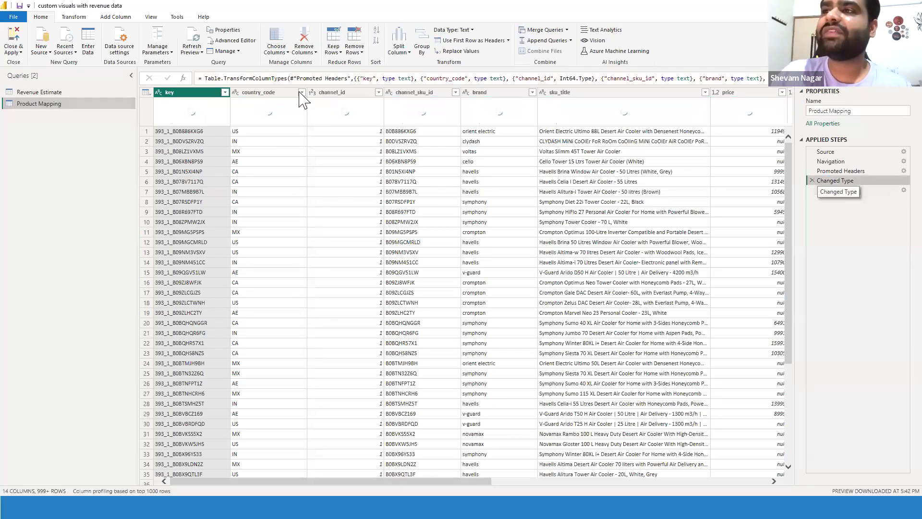
{"action": "left_click", "coordinate": [283, 265]}
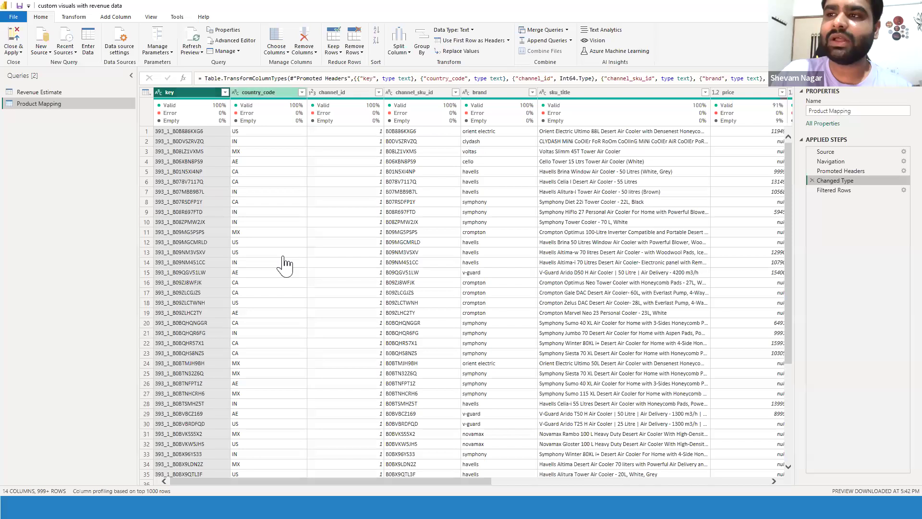
{"action": "key", "text": "alt+Down"}
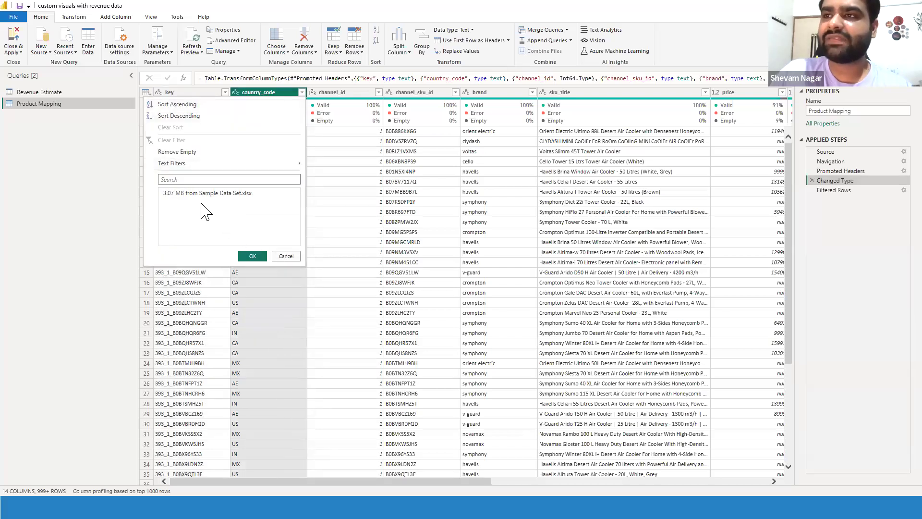
{"action": "left_click", "coordinate": [181, 192]}
{"action": "left_click", "coordinate": [173, 250]}
{"action": "left_click", "coordinate": [174, 240]}
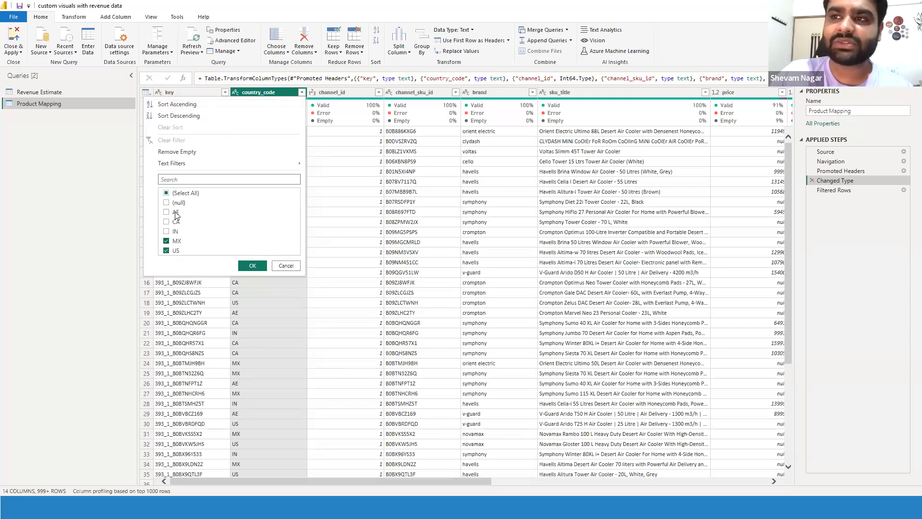
{"action": "left_click", "coordinate": [175, 212]}
{"action": "left_click", "coordinate": [175, 221]}
{"action": "left_click", "coordinate": [175, 231]}
{"action": "left_click", "coordinate": [253, 266]}
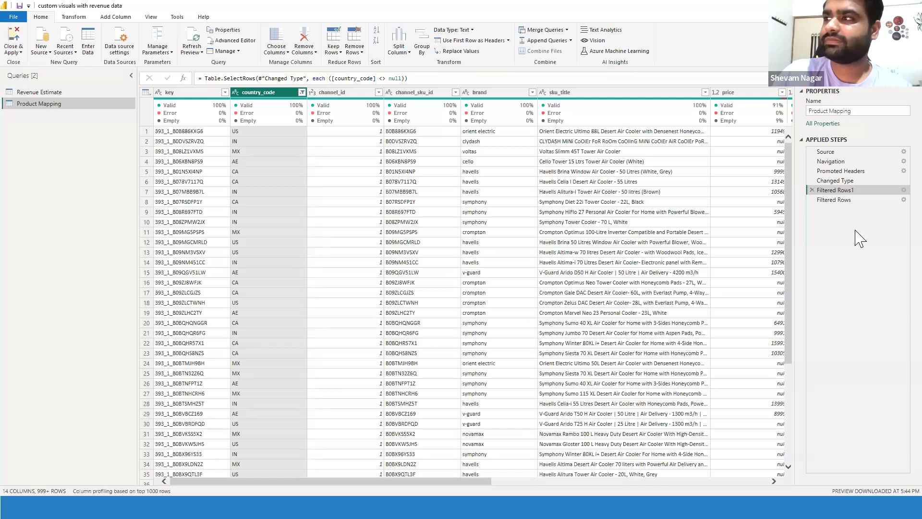
Step: Delete the original Filtered Rows step from the Product Mapping query and apply the changes to the report
{"action": "mouse_move", "coordinate": [814, 202]}
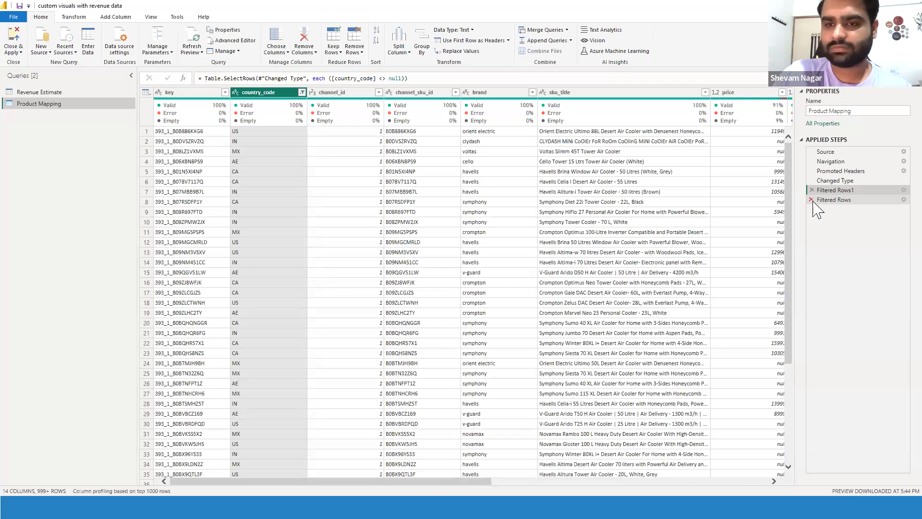
{"action": "left_click", "coordinate": [812, 200]}
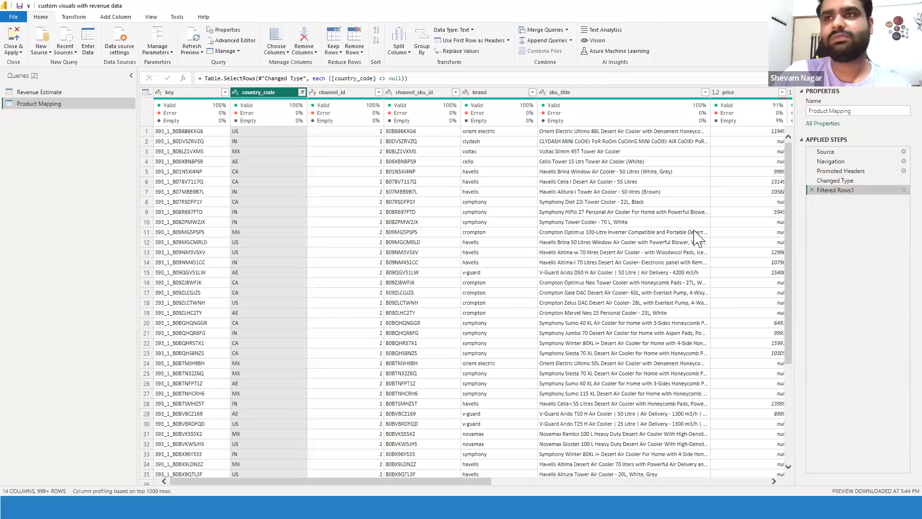
{"action": "left_click", "coordinate": [13, 45]}
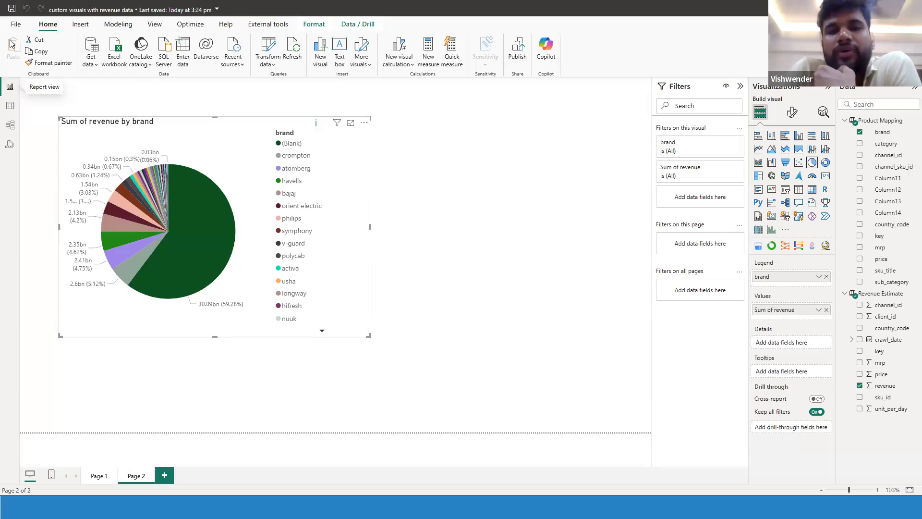
Step: Review the table relationship in Model view, and highlight the havells slice in the revenue-by-brand pie chart before clearing the highlight
{"action": "left_click", "coordinate": [471, 274]}
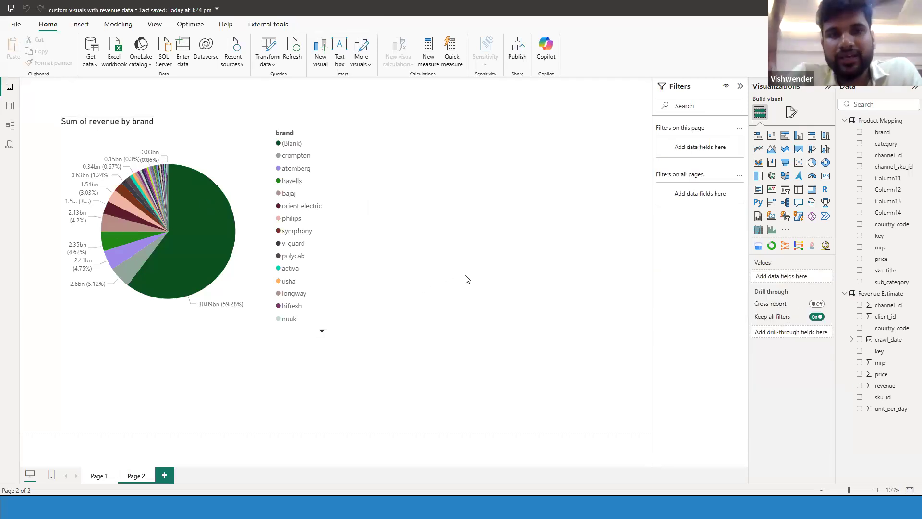
{"action": "left_click", "coordinate": [9, 125]}
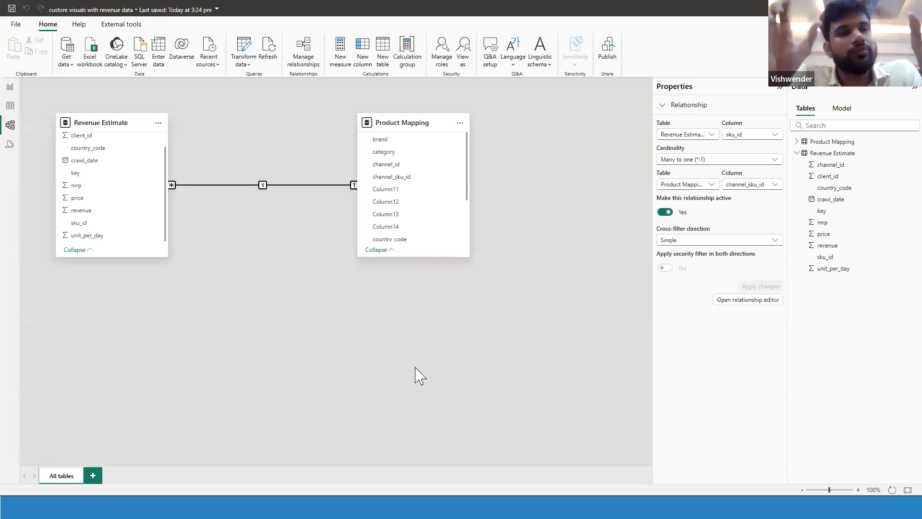
{"action": "left_click", "coordinate": [10, 88]}
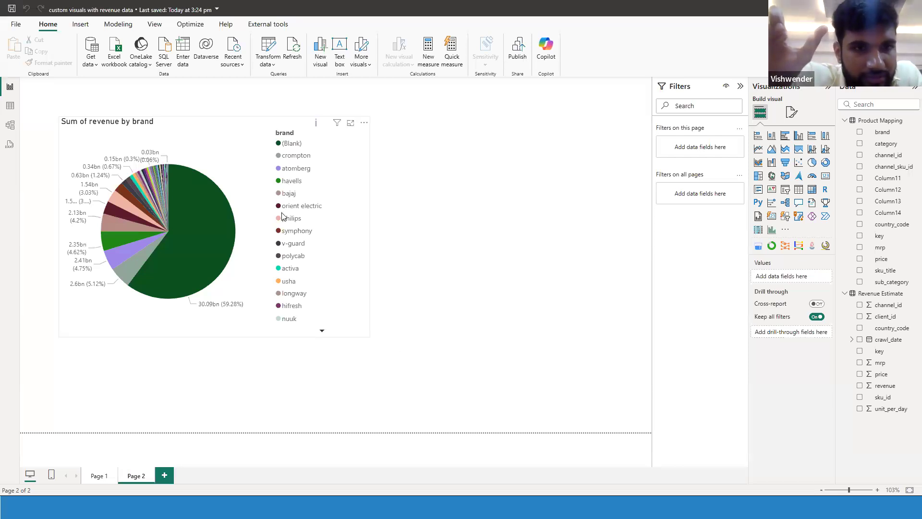
{"action": "left_click", "coordinate": [292, 186]}
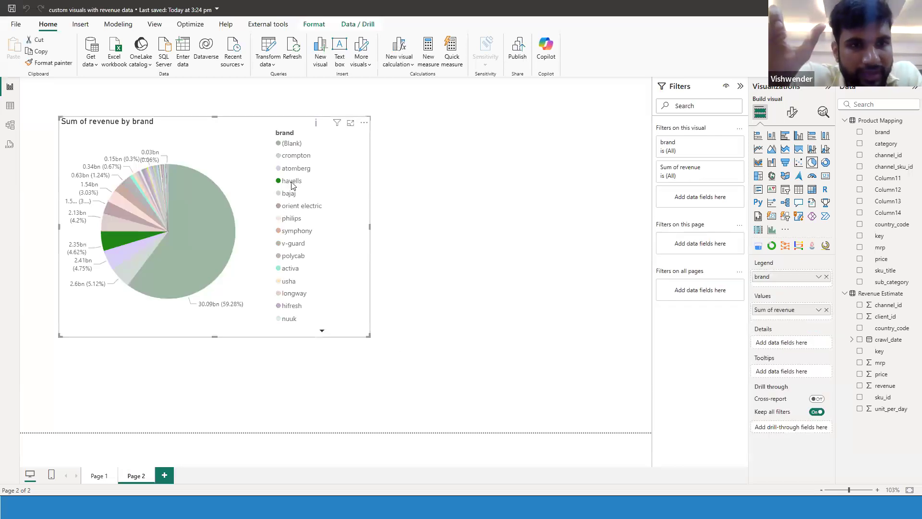
{"action": "left_click", "coordinate": [292, 150]}
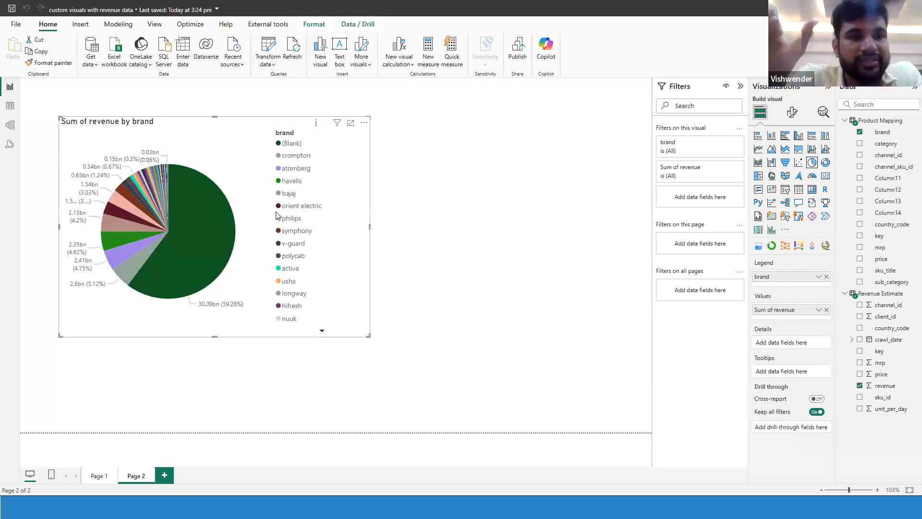
Step: Filter the pie chart's brand field to exclude (Blank) using basic filtering
{"action": "left_click", "coordinate": [720, 147]}
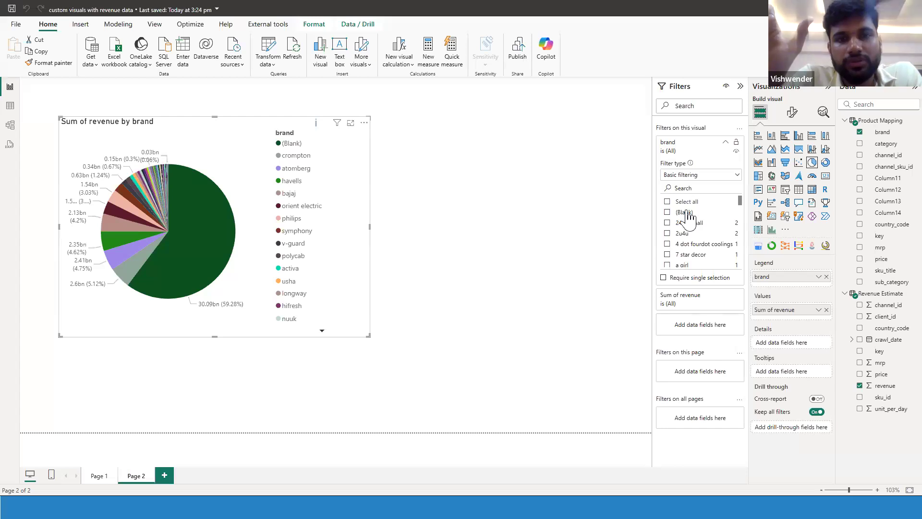
{"action": "left_click", "coordinate": [686, 212]}
{"action": "left_click", "coordinate": [578, 224]}
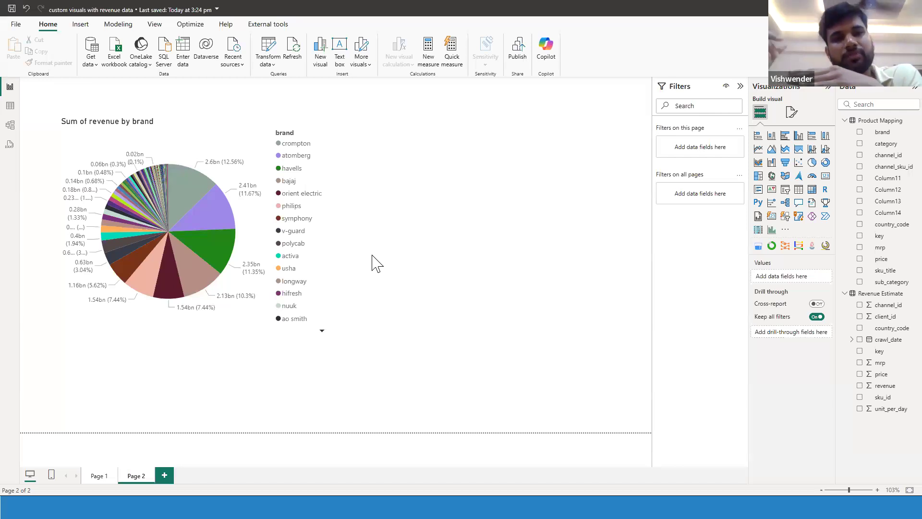
Step: Inspect the pie chart's brand filter and fields, and view the relationship between both tables in Model view
{"action": "left_click", "coordinate": [333, 255]}
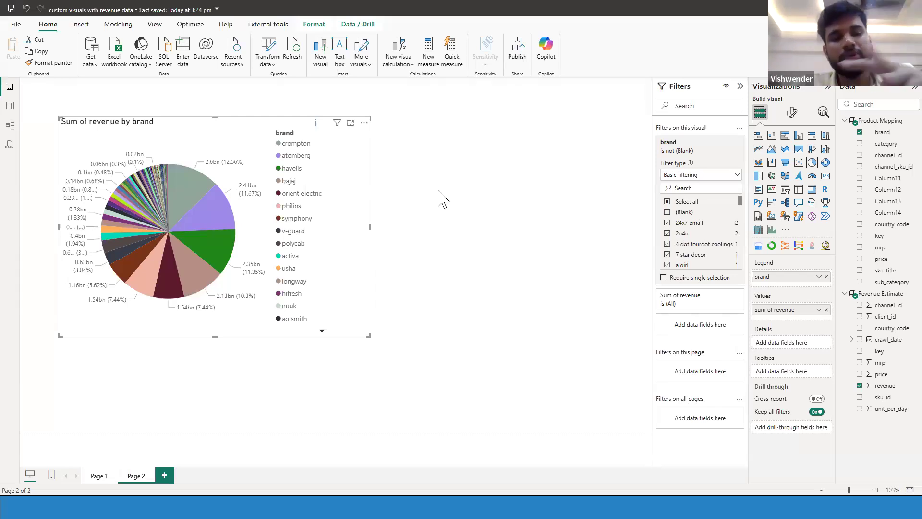
{"action": "left_click", "coordinate": [521, 232]}
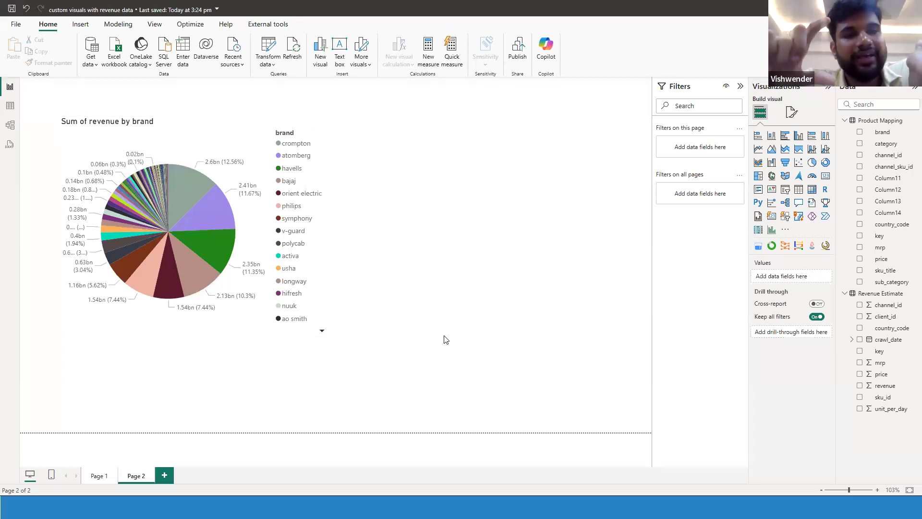
{"action": "left_click", "coordinate": [10, 125]}
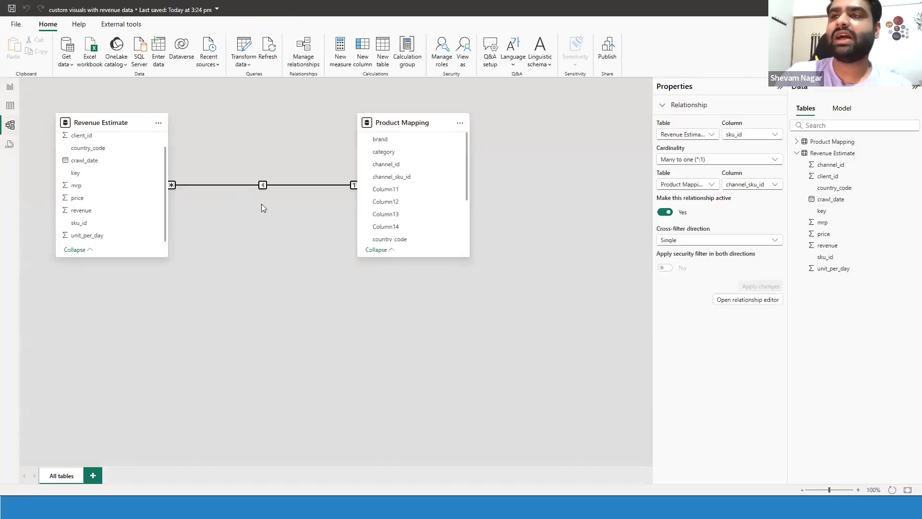
Step: Delete the relationship between Revenue Estimate and Product Mapping, and return to the report's pie chart
{"action": "right_click", "coordinate": [237, 187]}
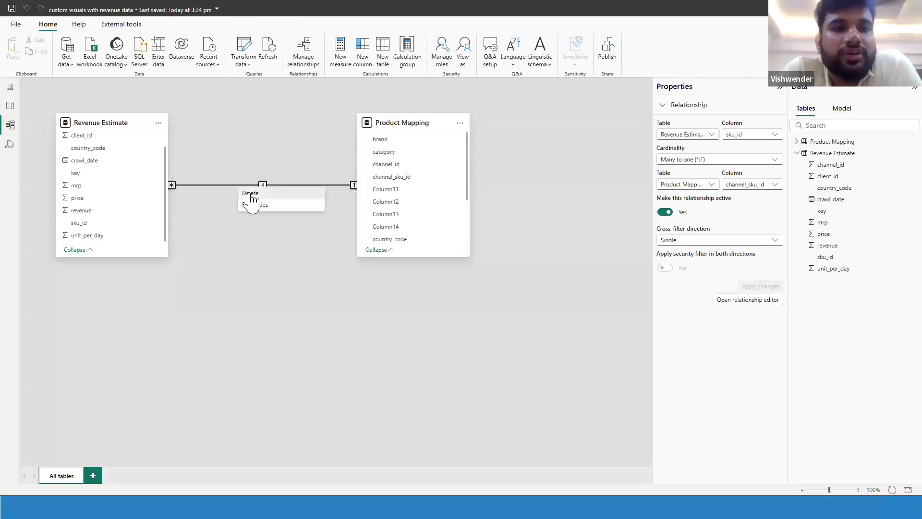
{"action": "left_click", "coordinate": [250, 193]}
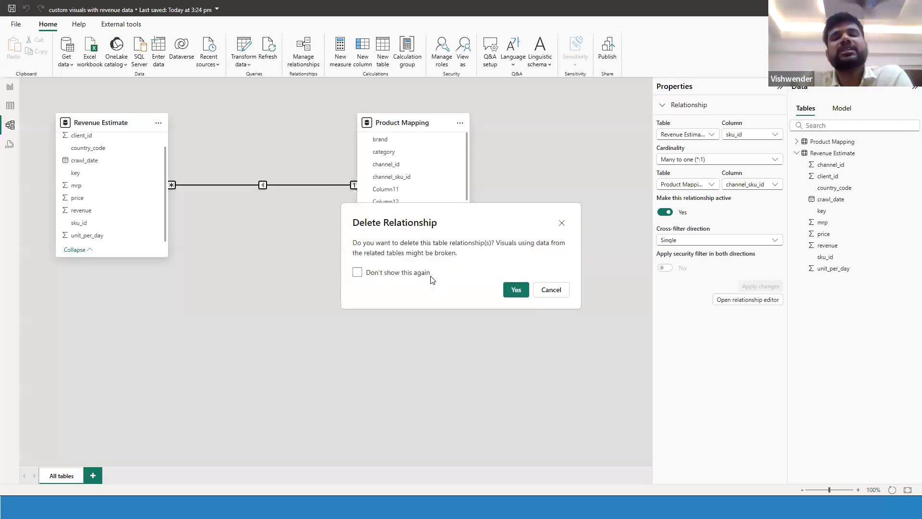
{"action": "left_click", "coordinate": [515, 290]}
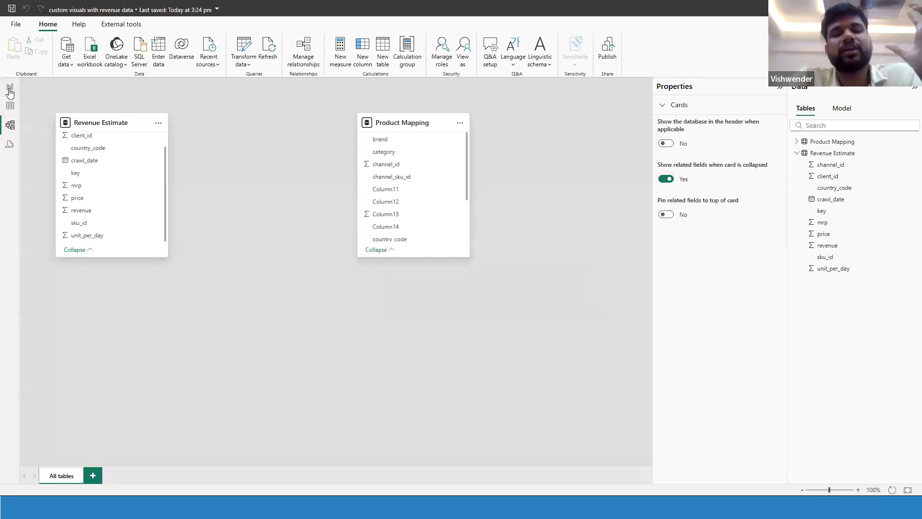
{"action": "left_click", "coordinate": [9, 87]}
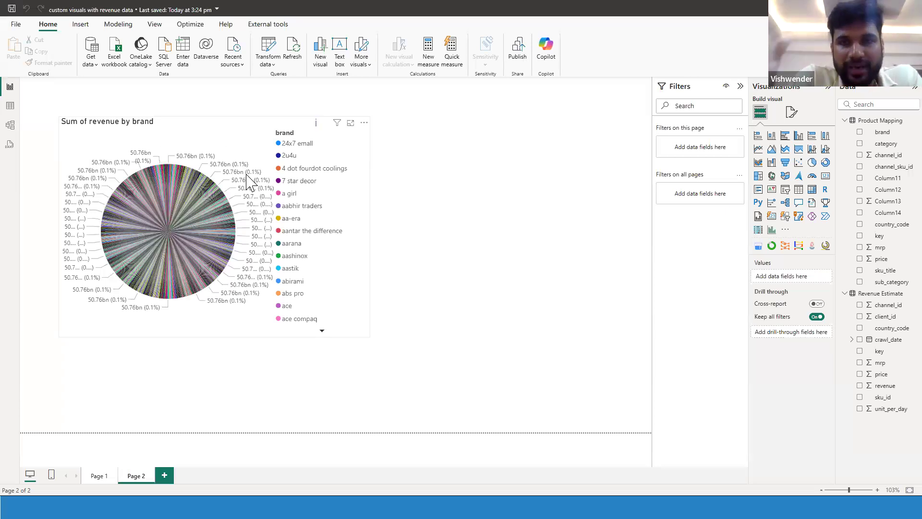
Step: Duplicate the revenue-by-brand pie chart, place the copy beside the original, and convert it to a table visual
{"action": "left_click", "coordinate": [344, 236]}
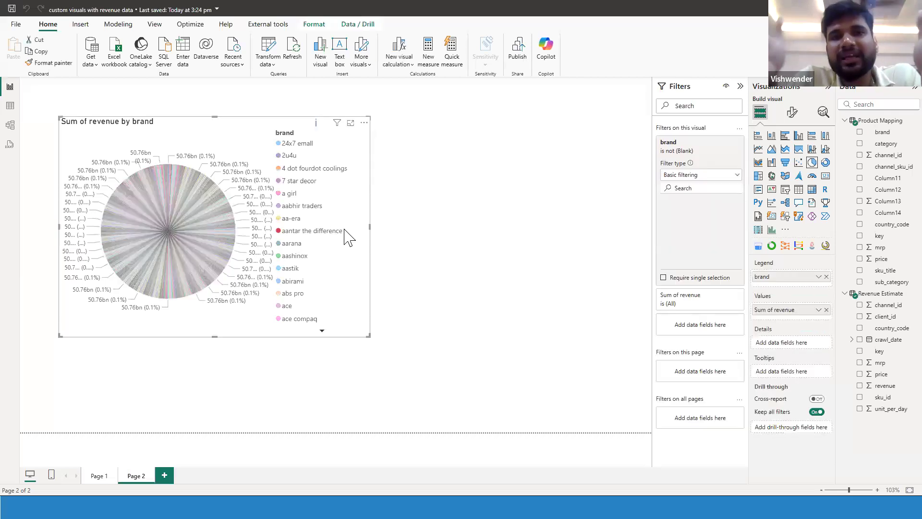
{"action": "left_click", "coordinate": [346, 235]}
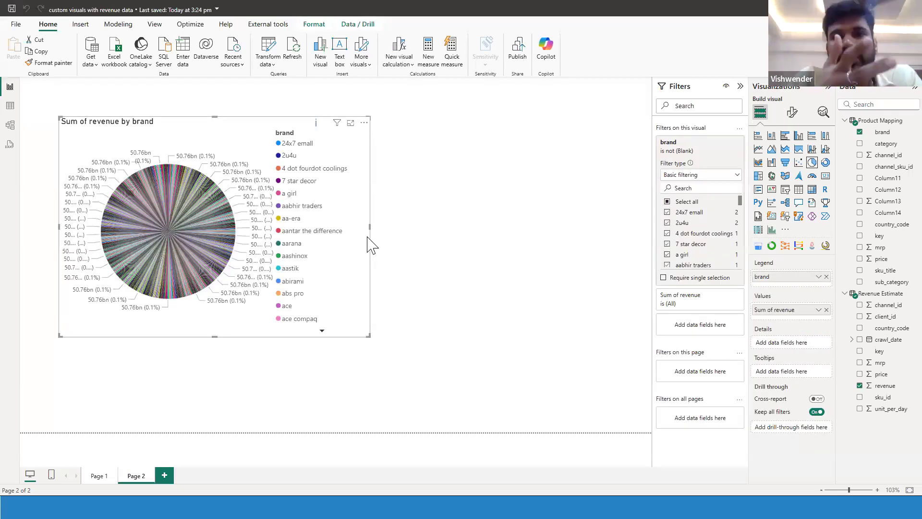
{"action": "key", "text": "ctrl+c"}
{"action": "key", "text": "ctrl+v"}
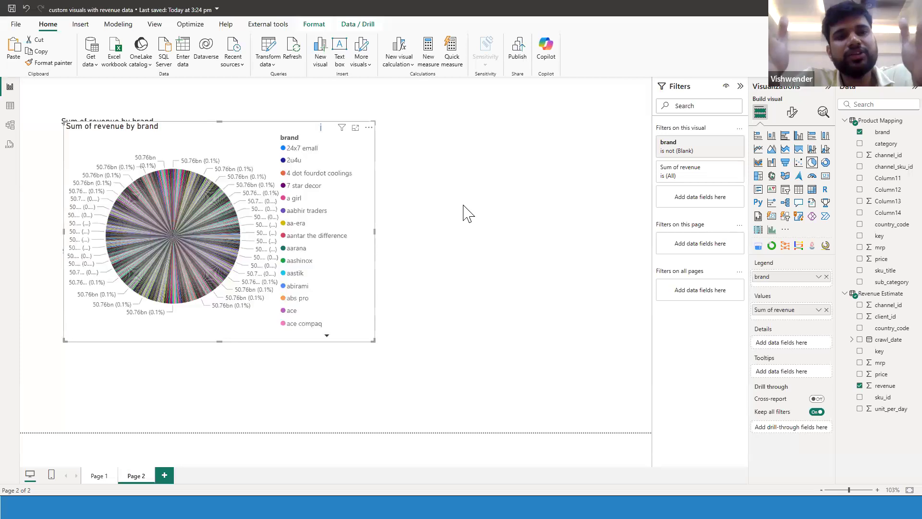
{"action": "left_click_drag", "start_coordinate": [365, 196], "coordinate": [561, 188]}
{"action": "left_click_drag", "start_coordinate": [826, 196], "coordinate": [789, 192]}
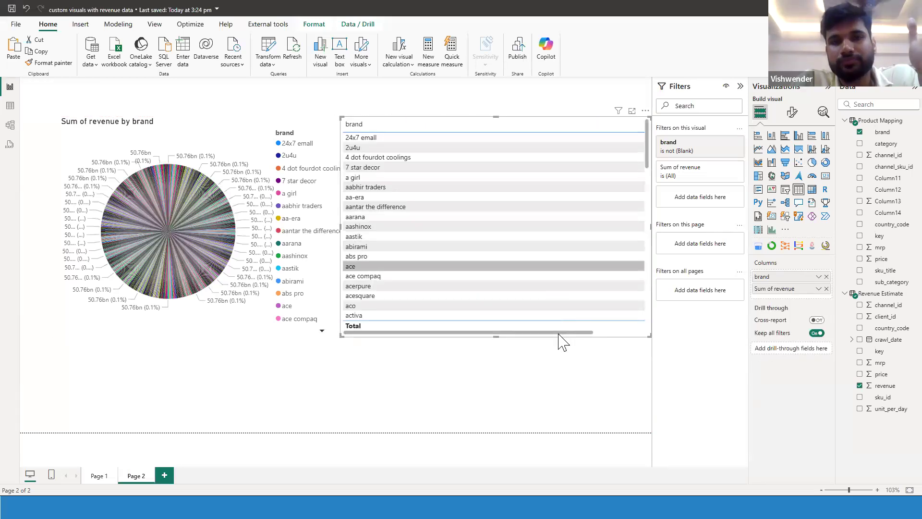
Step: Narrow the copied table's brand column to bring Sum of revenue into view, and resize the table clear of the pie chart
{"action": "left_click_drag", "start_coordinate": [558, 332], "coordinate": [650, 308]}
{"action": "left_click_drag", "start_coordinate": [584, 123], "coordinate": [416, 144]}
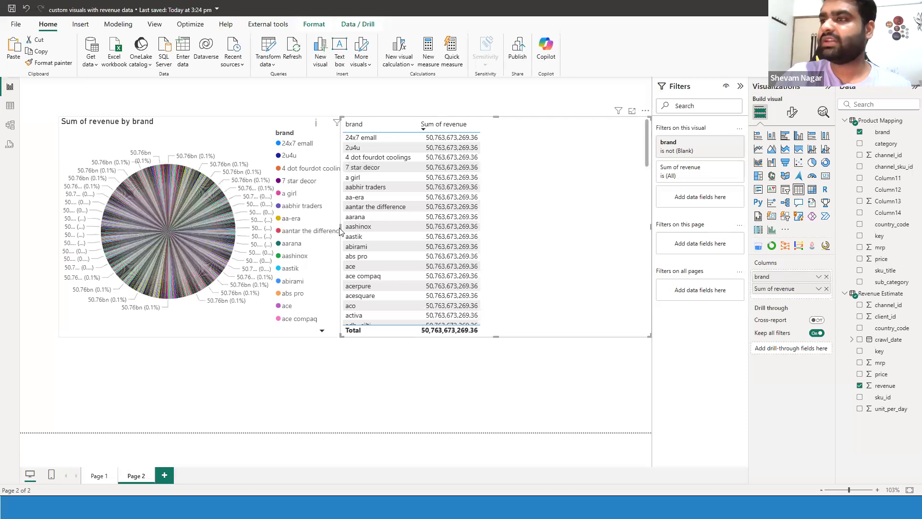
{"action": "left_click_drag", "start_coordinate": [339, 228], "coordinate": [432, 257]}
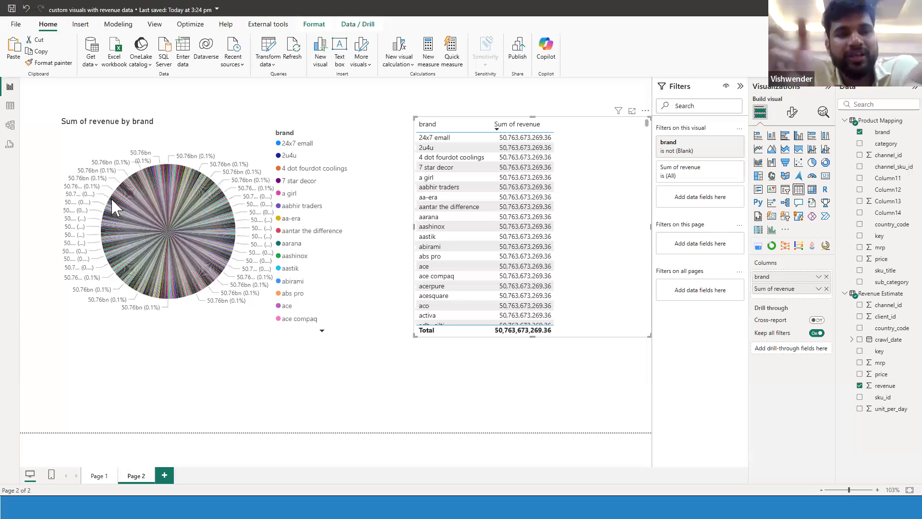
Step: Recreate the relationship linking sku_id in Revenue Estimate to channel_sku_id in Product Mapping, and return to the report
{"action": "left_click", "coordinate": [10, 125]}
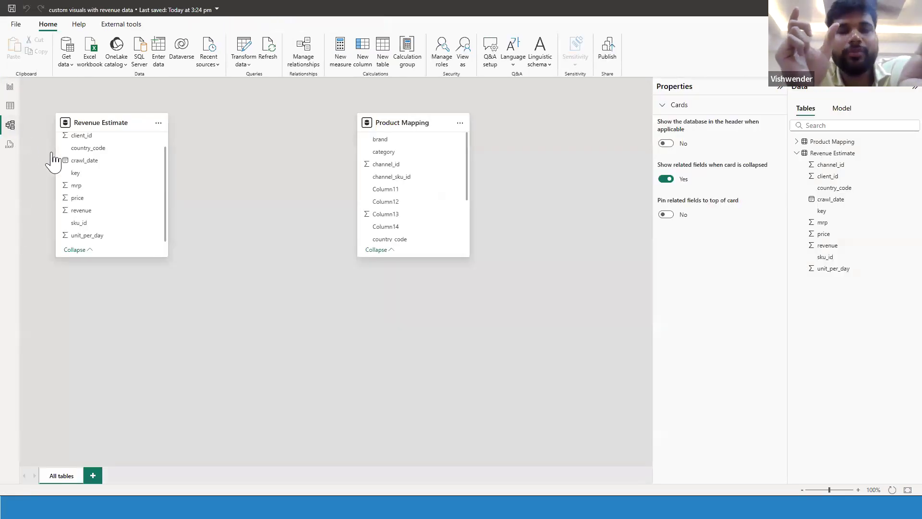
{"action": "left_click_drag", "start_coordinate": [99, 222], "coordinate": [429, 201]}
{"action": "left_click", "coordinate": [556, 402]}
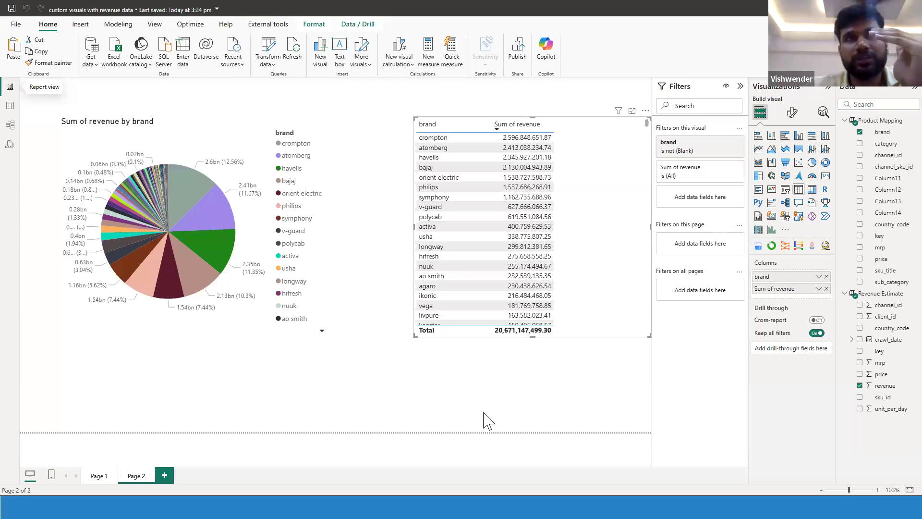
Step: Delete the copied brand and revenue table from the report page
{"action": "left_click", "coordinate": [483, 414]}
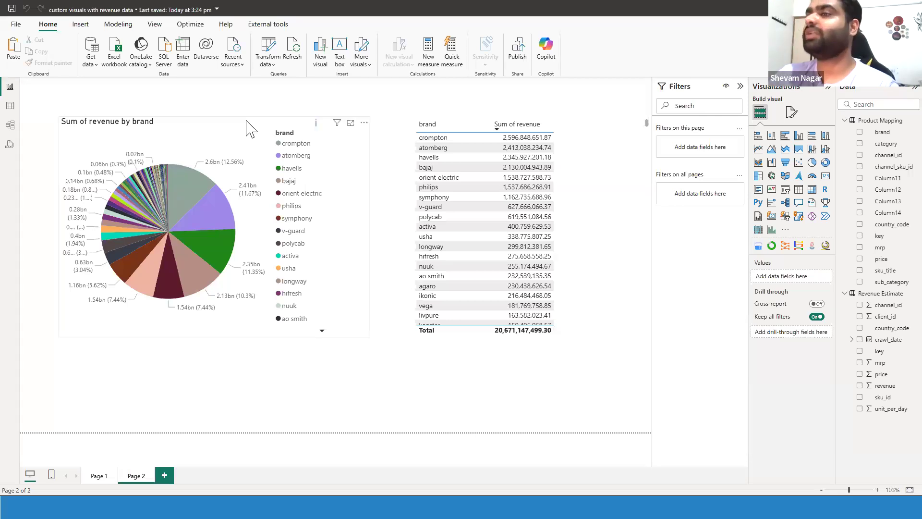
{"action": "left_click", "coordinate": [568, 131]}
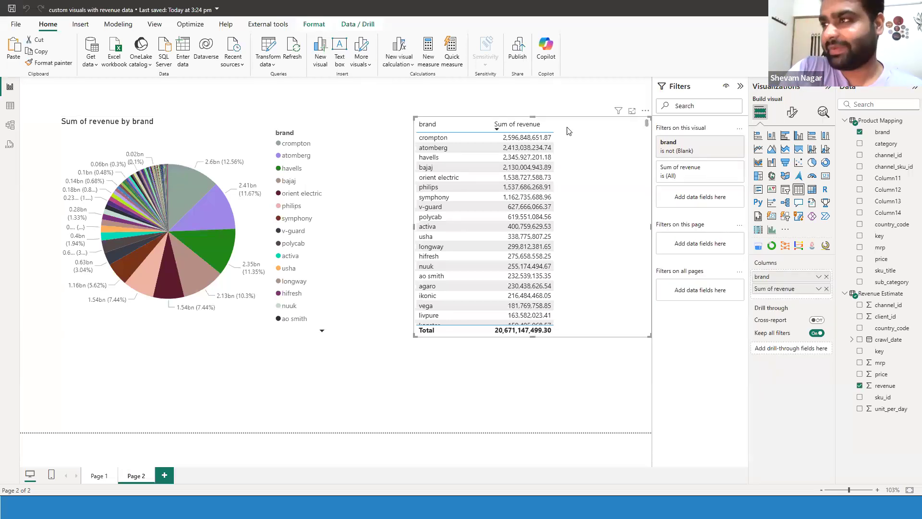
{"action": "key", "text": "Delete"}
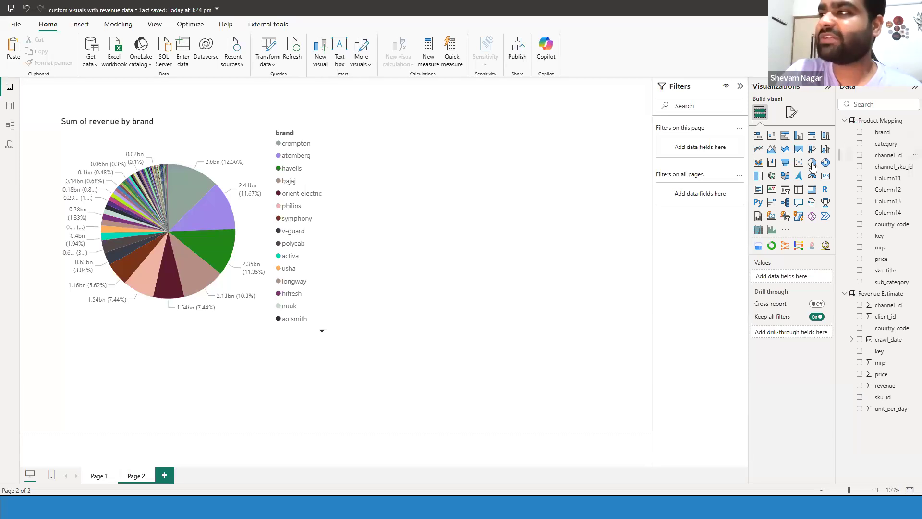
Step: Insert a table visual beside the pie chart with brand from Product Mapping and revenue from Revenue Estimate
{"action": "left_click", "coordinate": [798, 190]}
{"action": "left_click_drag", "start_coordinate": [286, 369], "coordinate": [570, 157]}
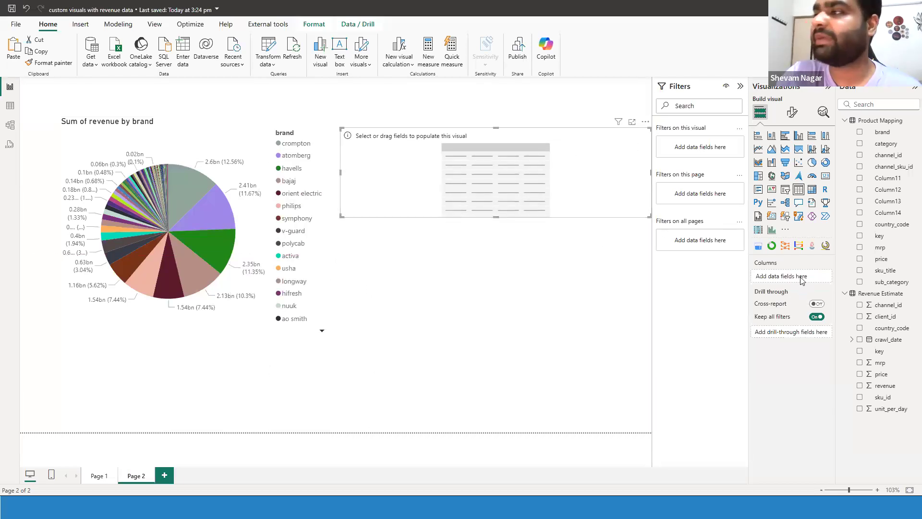
{"action": "left_click_drag", "start_coordinate": [886, 134], "coordinate": [800, 278]}
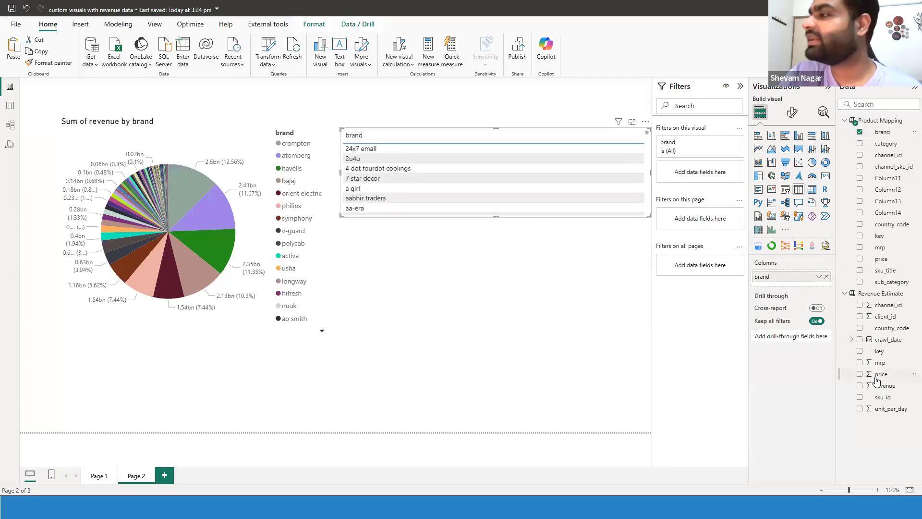
{"action": "left_click_drag", "start_coordinate": [885, 385], "coordinate": [799, 290]}
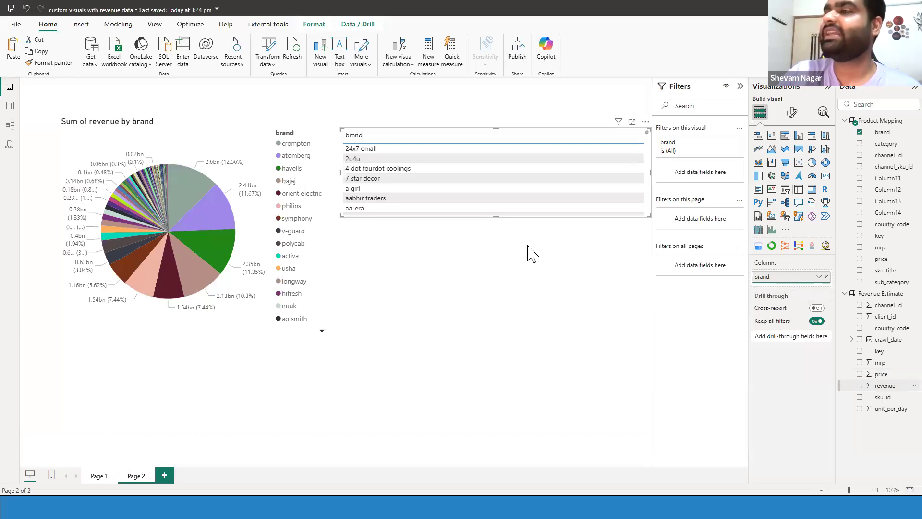
Step: Enlarge the table and narrow its brand column to show both fields, and sort it by Sum of revenue in descending order
{"action": "left_click_drag", "start_coordinate": [496, 217], "coordinate": [529, 367]}
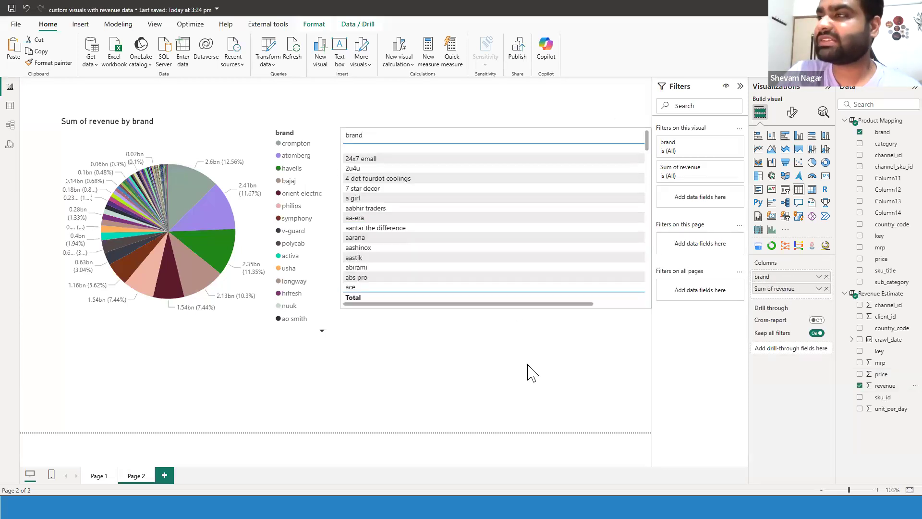
{"action": "left_click", "coordinate": [596, 356]}
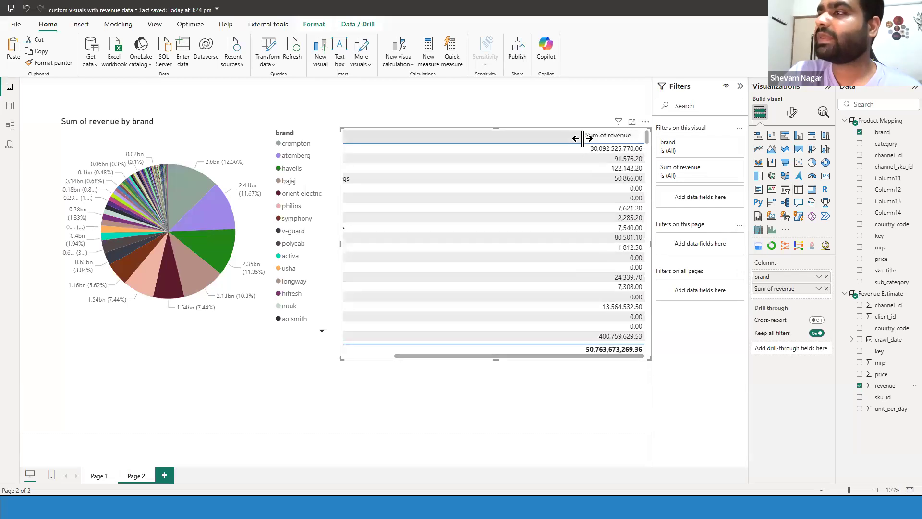
{"action": "left_click", "coordinate": [552, 411]}
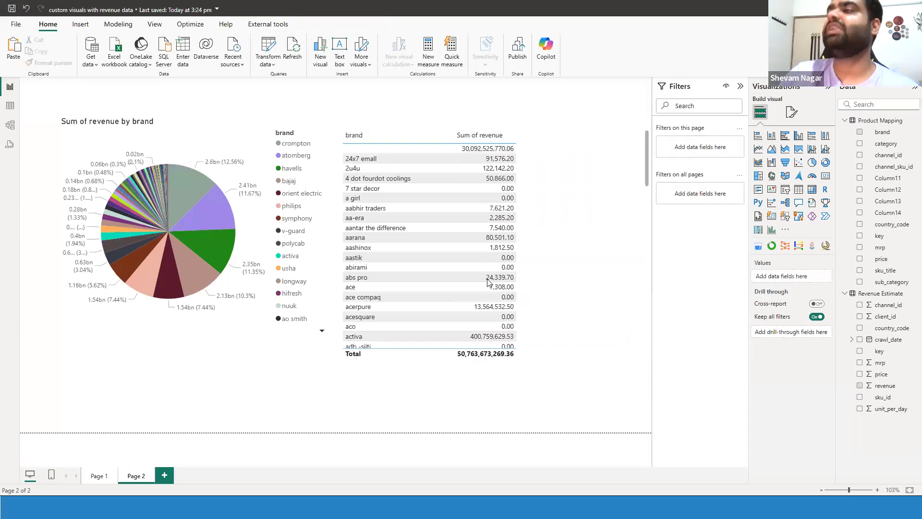
{"action": "left_click", "coordinate": [481, 136]}
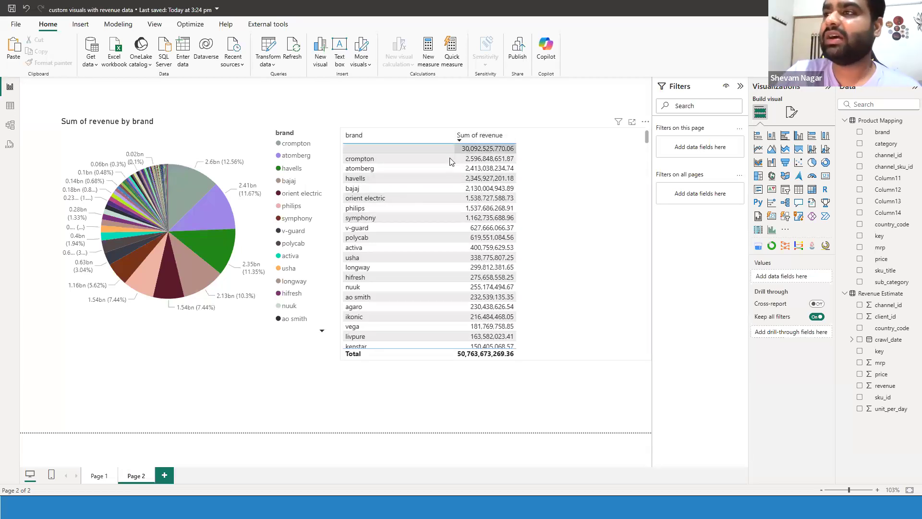
Step: Filter the table's brand field to exclude (Blank) using basic filtering, and shorten the table to align with the pie chart's lower edge
{"action": "left_click", "coordinate": [571, 185]}
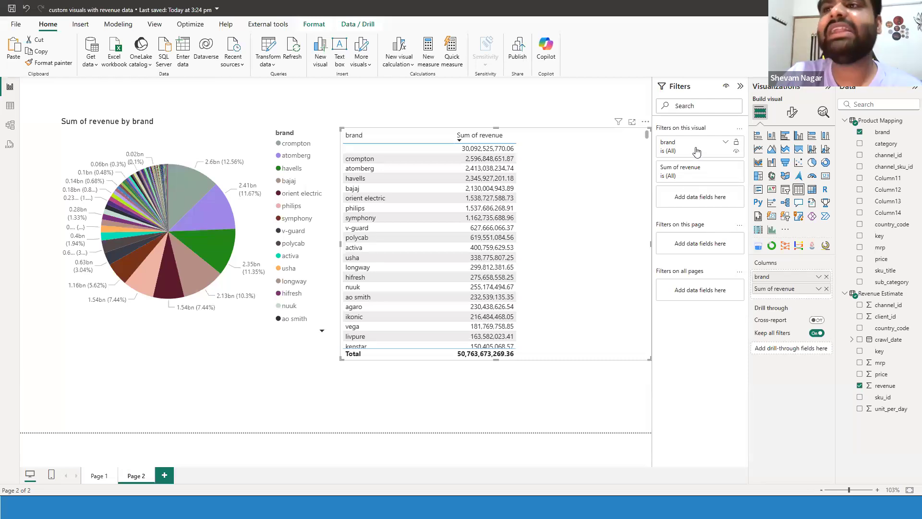
{"action": "left_click", "coordinate": [227, 320]}
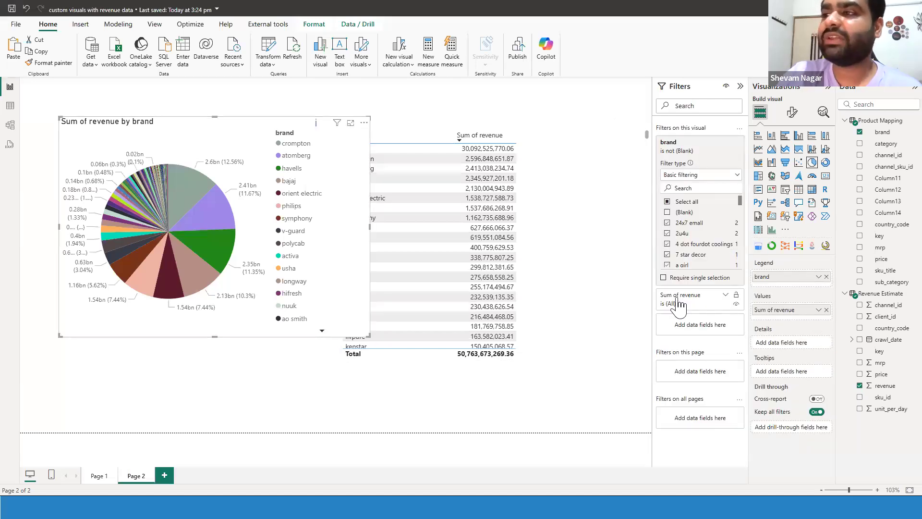
{"action": "left_click", "coordinate": [547, 233]}
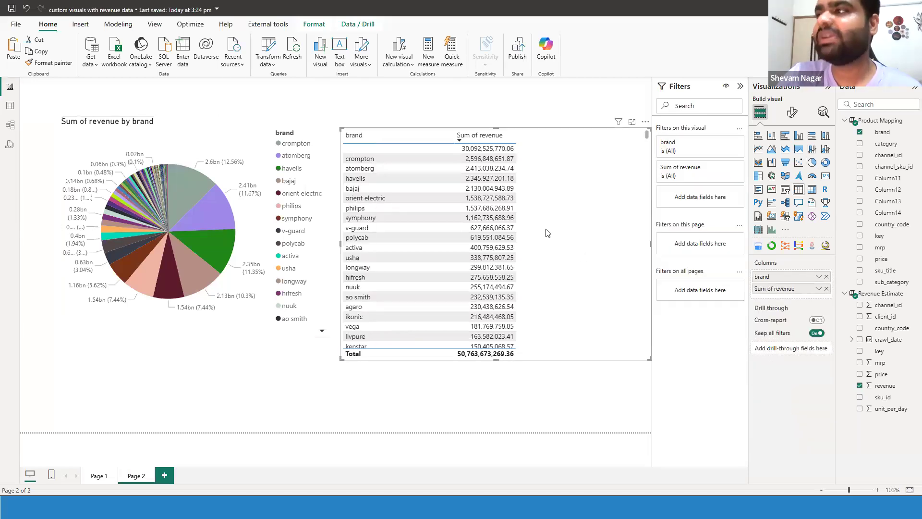
{"action": "left_click", "coordinate": [708, 150]}
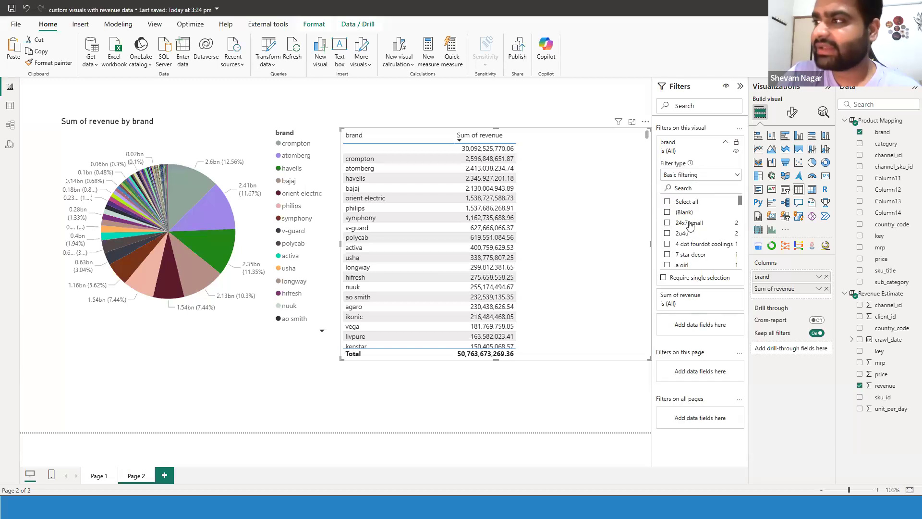
{"action": "left_click", "coordinate": [689, 204]}
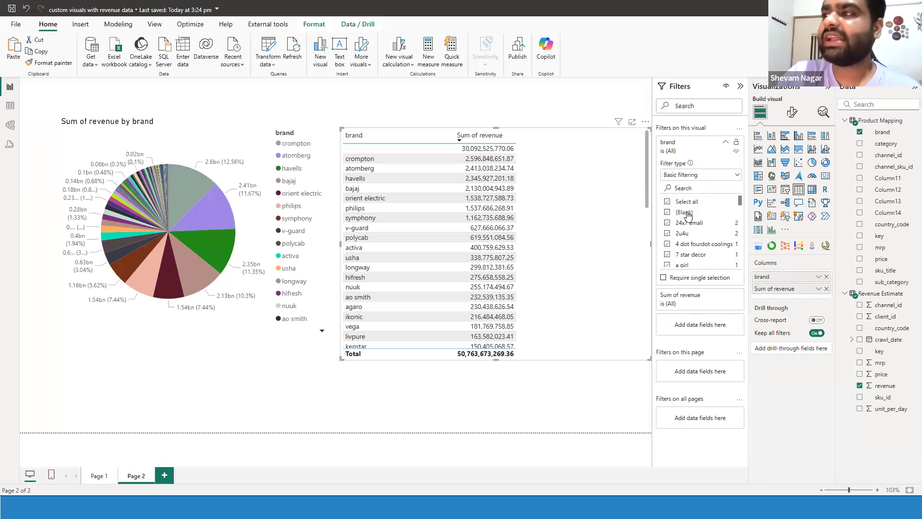
{"action": "left_click", "coordinate": [686, 212]}
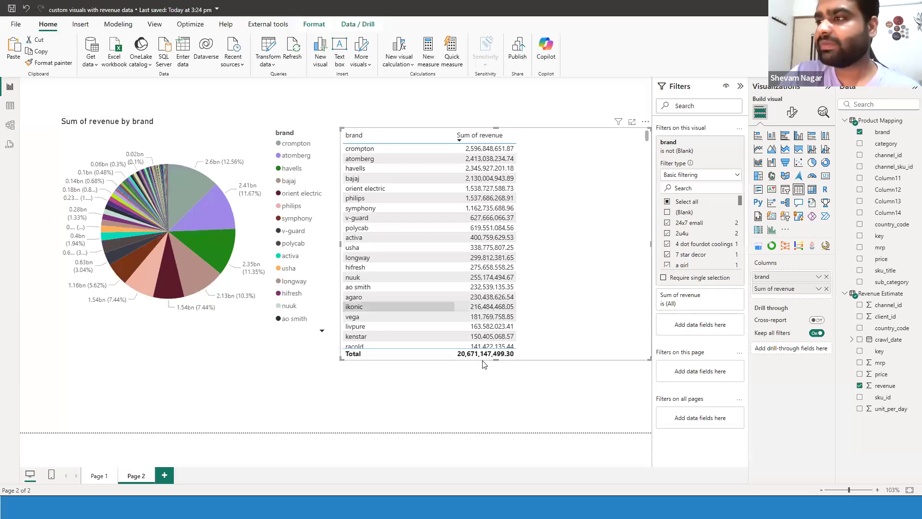
{"action": "left_click_drag", "start_coordinate": [498, 343], "coordinate": [498, 337]}
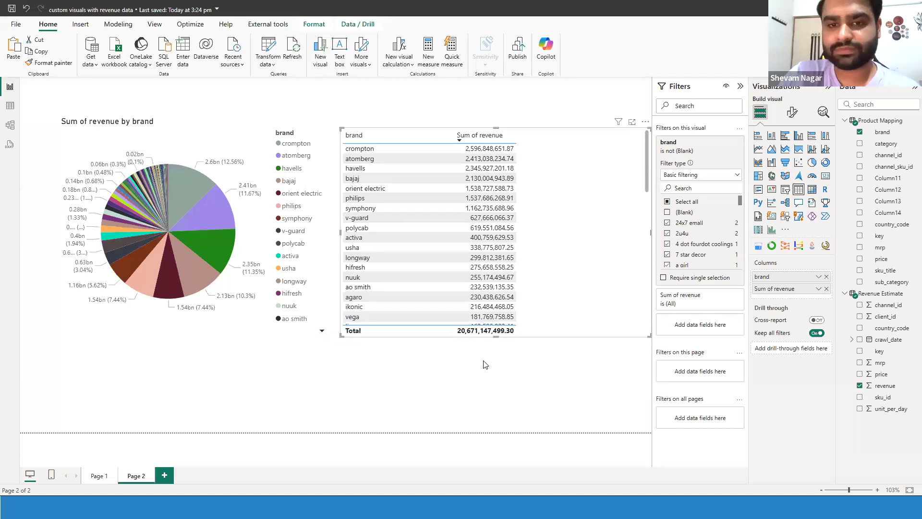
{"action": "left_click", "coordinate": [485, 364]}
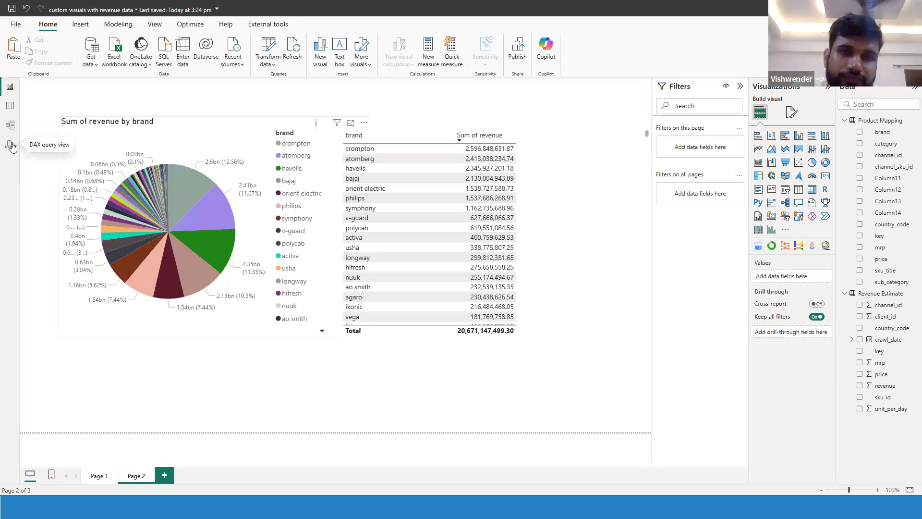
Step: Start a new relationship in the model from the Product Mapping table to the Revenue Estimate table
{"action": "left_click", "coordinate": [10, 125]}
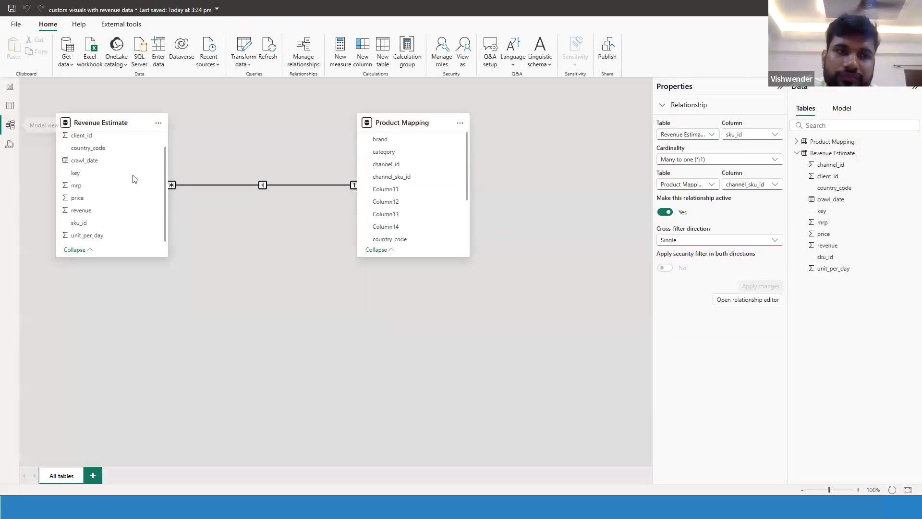
{"action": "left_click", "coordinate": [302, 52]}
{"action": "left_click", "coordinate": [303, 112]}
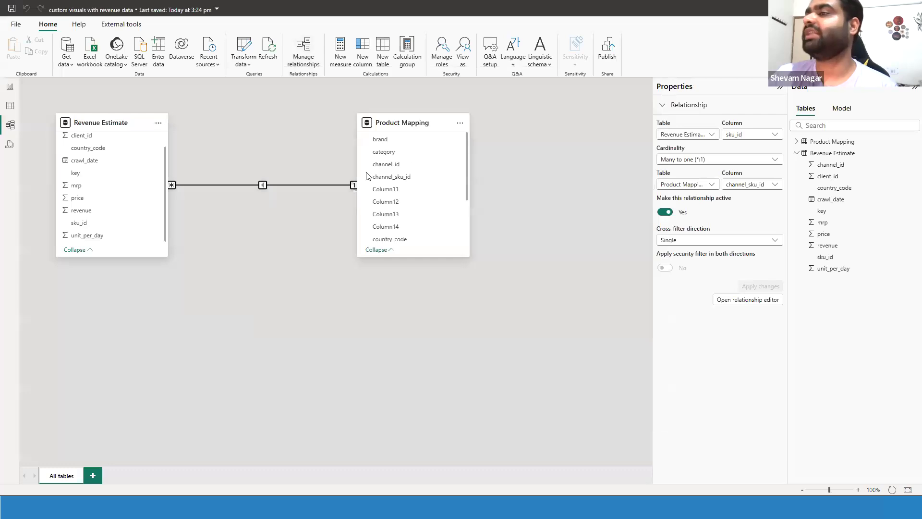
{"action": "left_click", "coordinate": [393, 129]}
{"action": "left_click", "coordinate": [382, 143]}
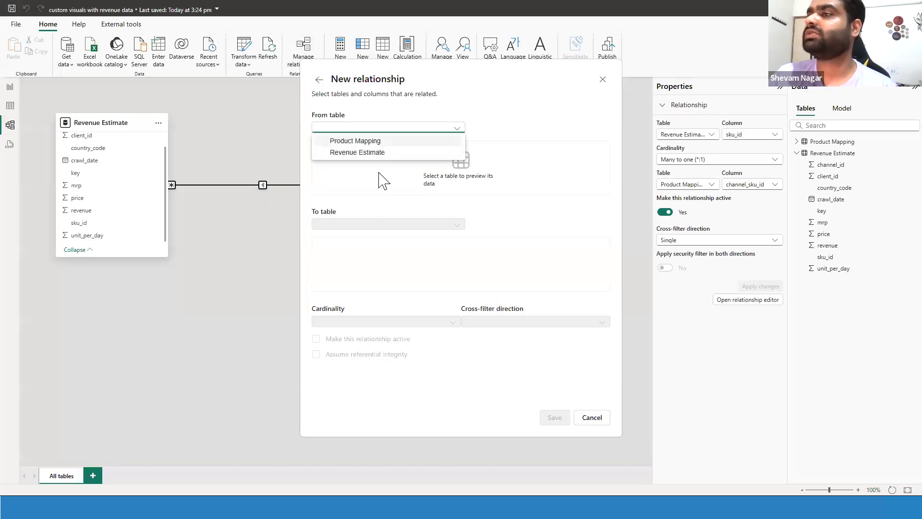
{"action": "left_click", "coordinate": [370, 222]}
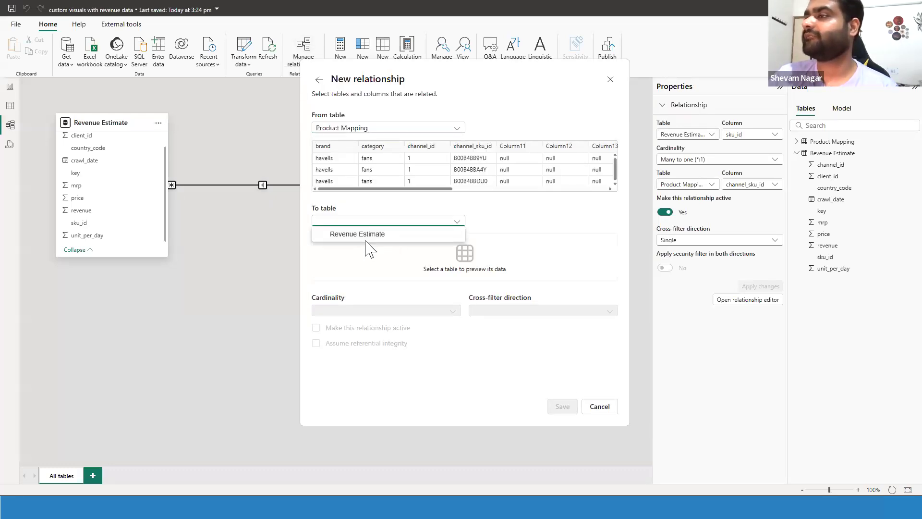
{"action": "left_click", "coordinate": [430, 233]}
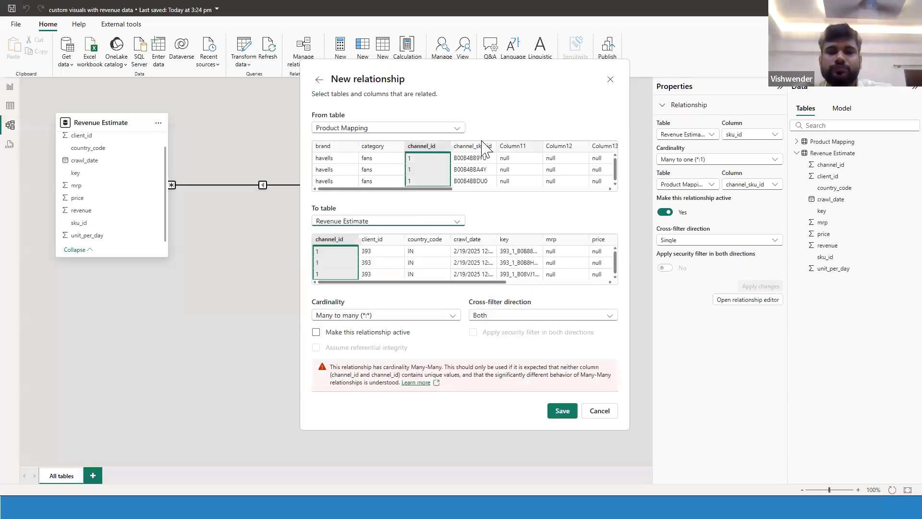
Step: Match channel_sku_id with crawl_date, try making this second relationship active, and save it as inactive
{"action": "left_click", "coordinate": [482, 146]}
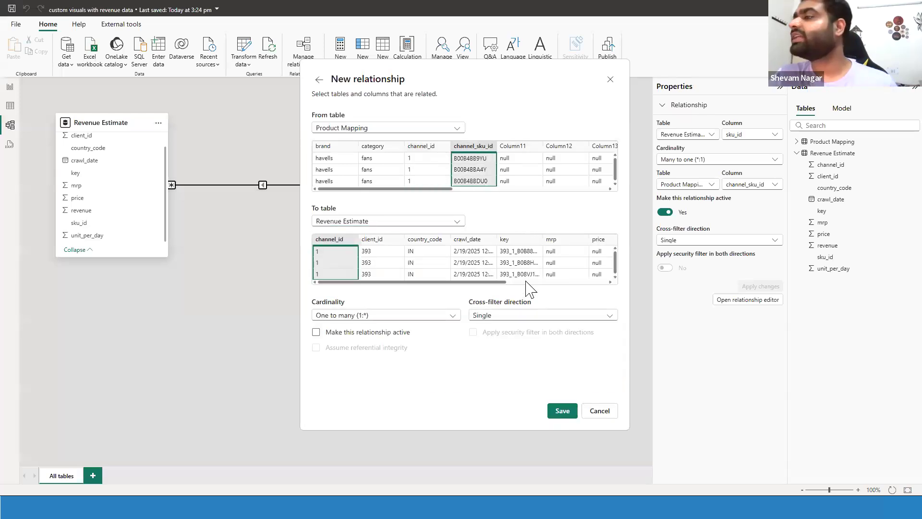
{"action": "scroll", "coordinate": [499, 288], "scroll_direction": "right", "scroll_amount": 1}
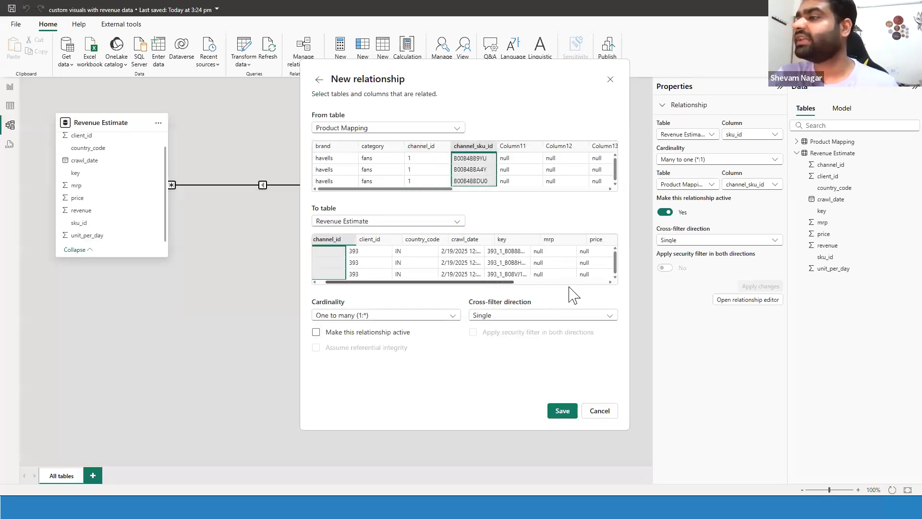
{"action": "scroll", "coordinate": [379, 269], "scroll_direction": "right", "scroll_amount": 3}
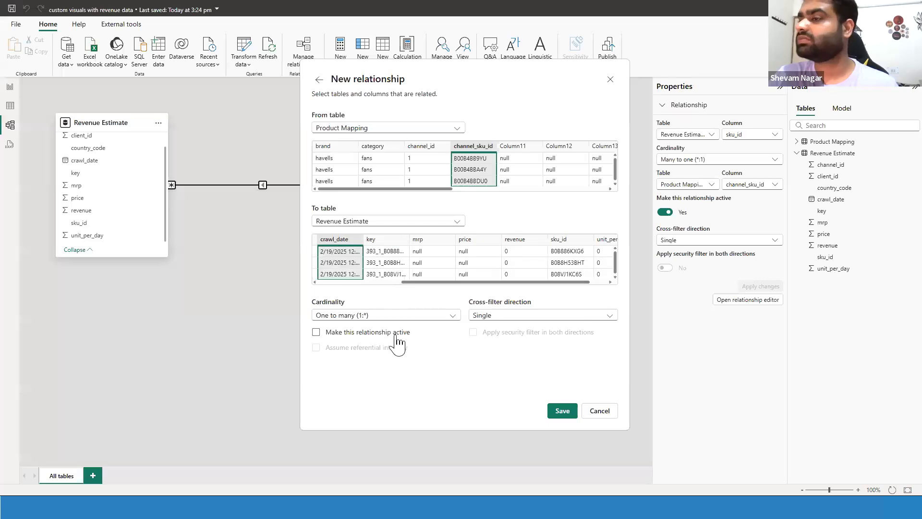
{"action": "left_click", "coordinate": [396, 336]}
{"action": "left_click", "coordinate": [562, 409]}
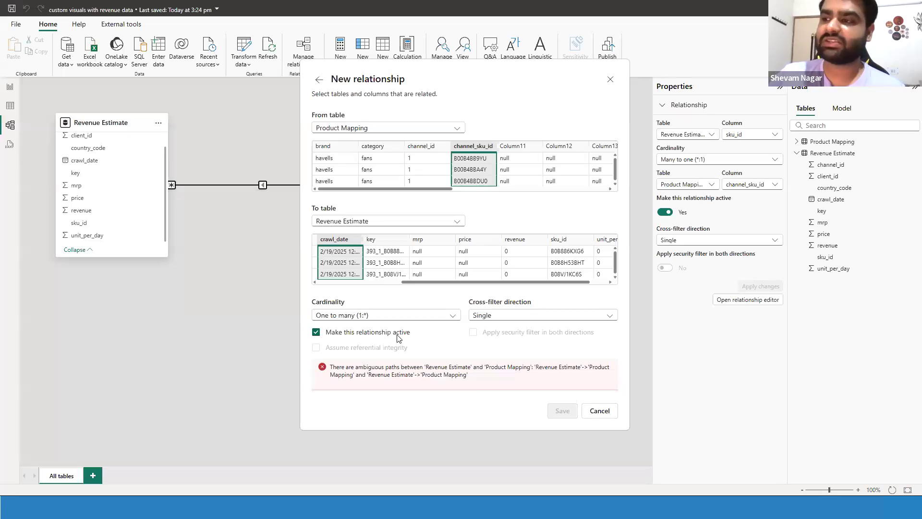
{"action": "left_click", "coordinate": [557, 410]}
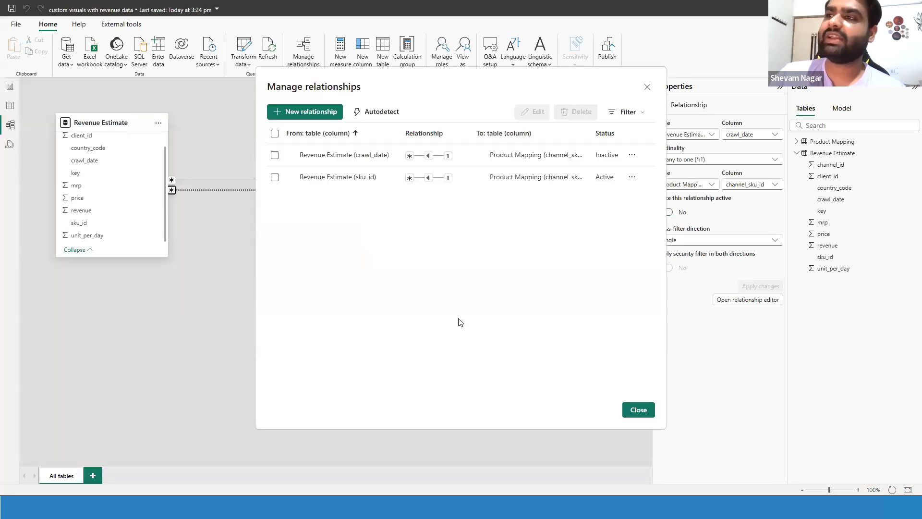
{"action": "left_click", "coordinate": [638, 410]}
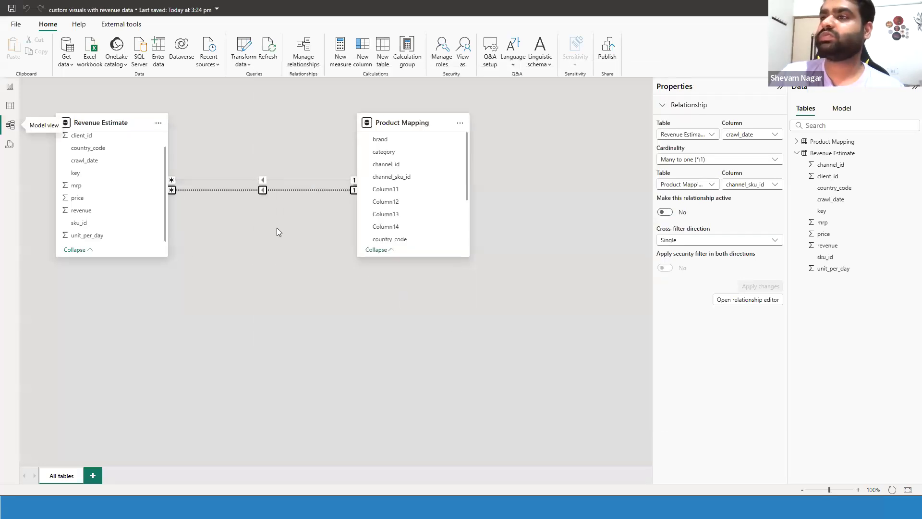
{"action": "left_click", "coordinate": [287, 191]}
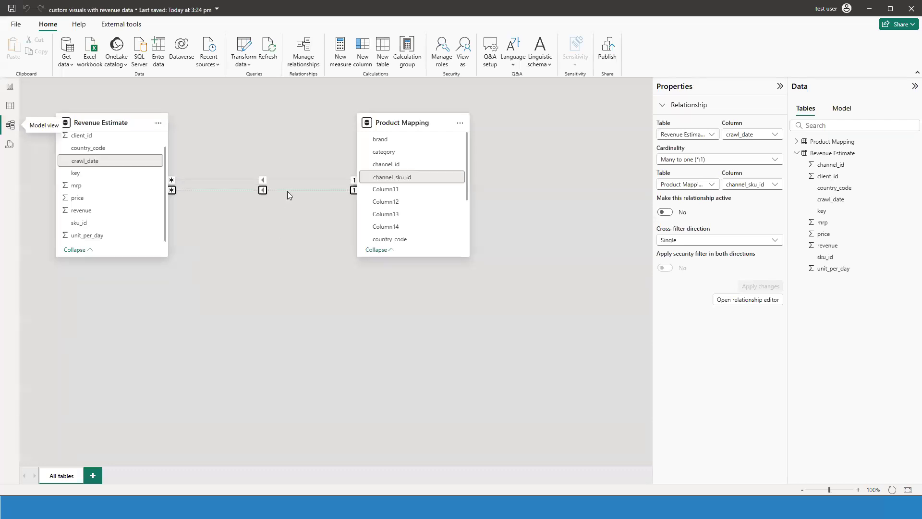
Step: Duplicate the Sum of revenue by brand pie chart on report Page 2 and place the copy lower on the page
{"action": "left_click", "coordinate": [9, 86]}
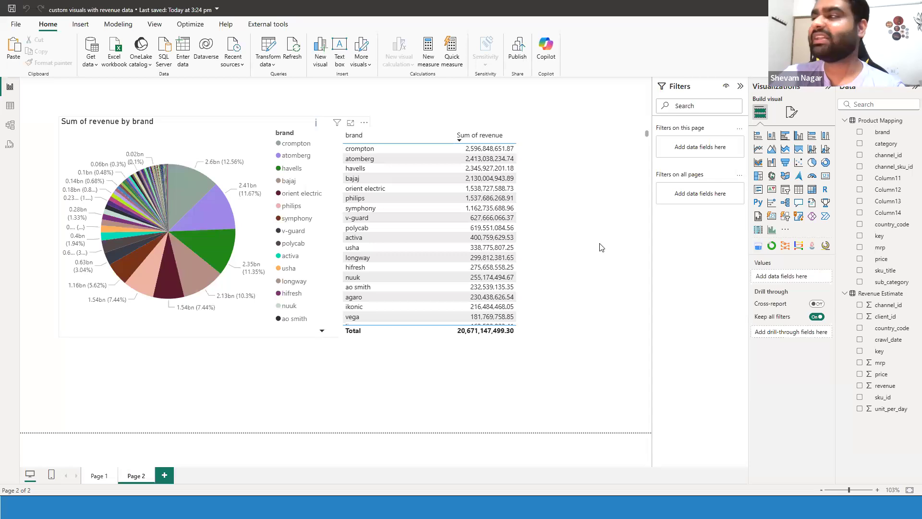
{"action": "left_click", "coordinate": [568, 268]}
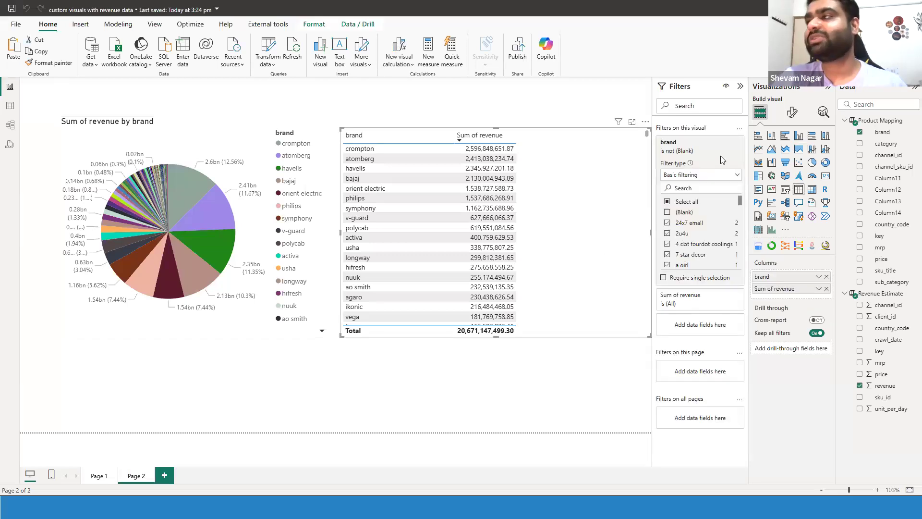
{"action": "left_click", "coordinate": [565, 350]}
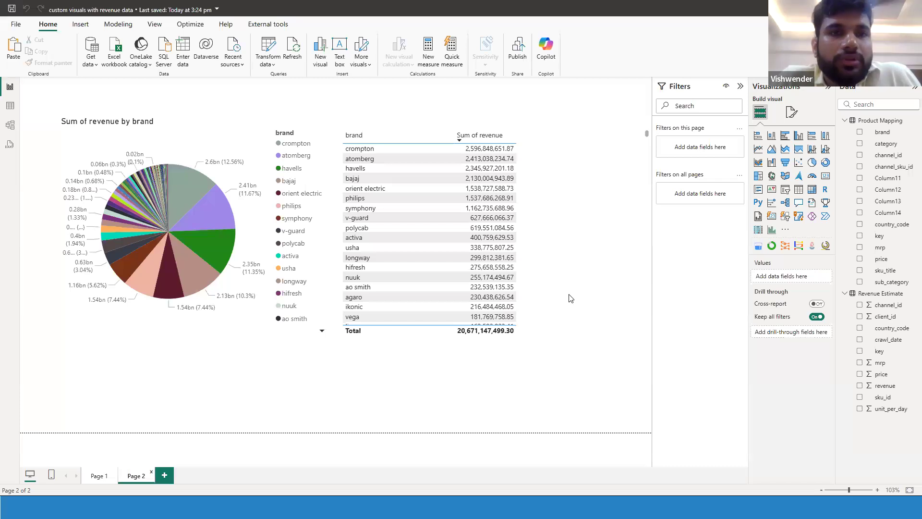
{"action": "left_click", "coordinate": [607, 309]}
{"action": "left_click", "coordinate": [459, 382]}
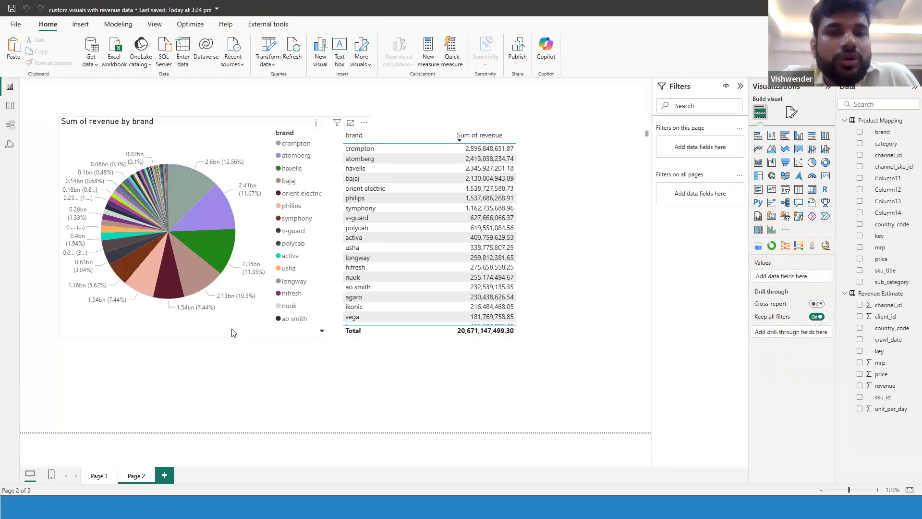
{"action": "left_click", "coordinate": [232, 333]}
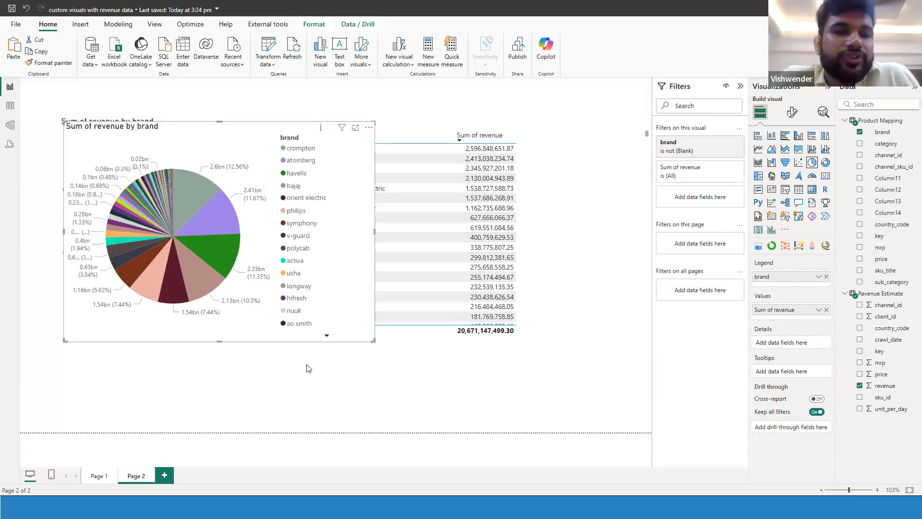
{"action": "key", "text": "ctrl+v"}
{"action": "left_click_drag", "start_coordinate": [317, 189], "coordinate": [327, 212]}
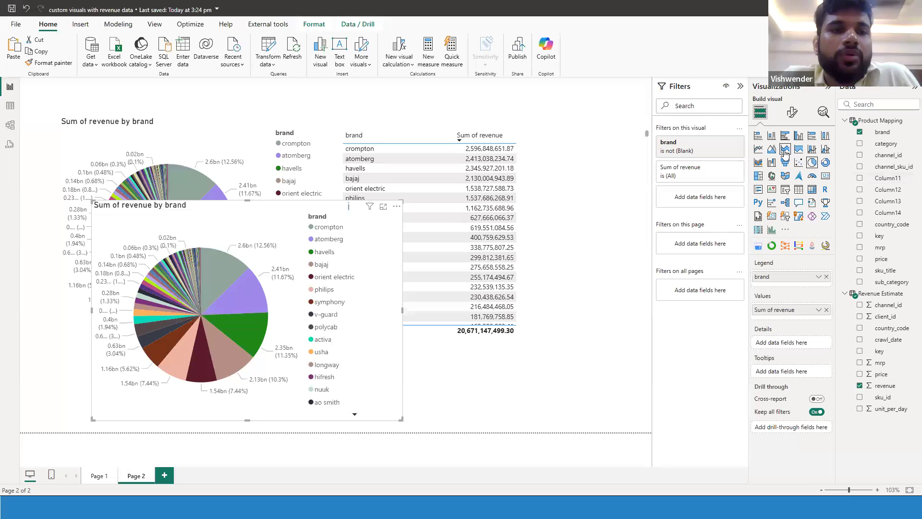
Step: Convert the copied pie chart to a line chart and replace brand with crawl_date on its X-axis
{"action": "left_click", "coordinate": [759, 150]}
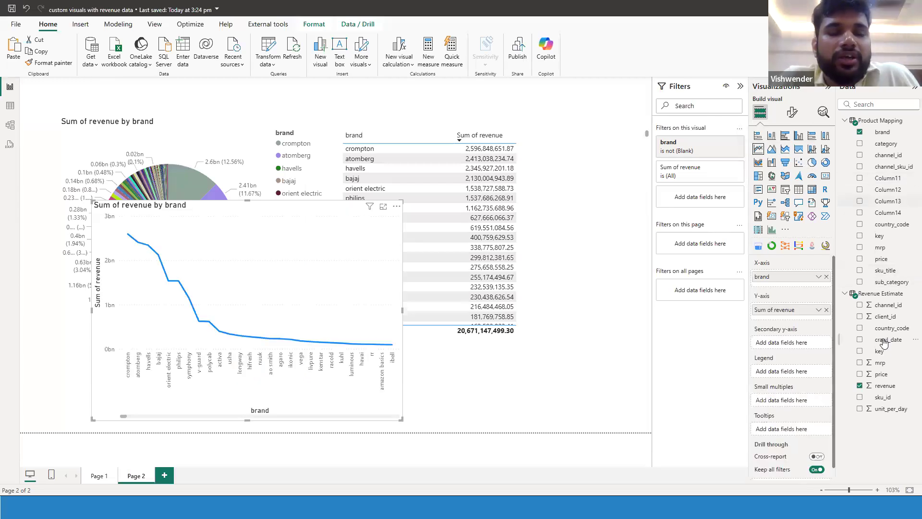
{"action": "left_click_drag", "start_coordinate": [887, 339], "coordinate": [786, 279]}
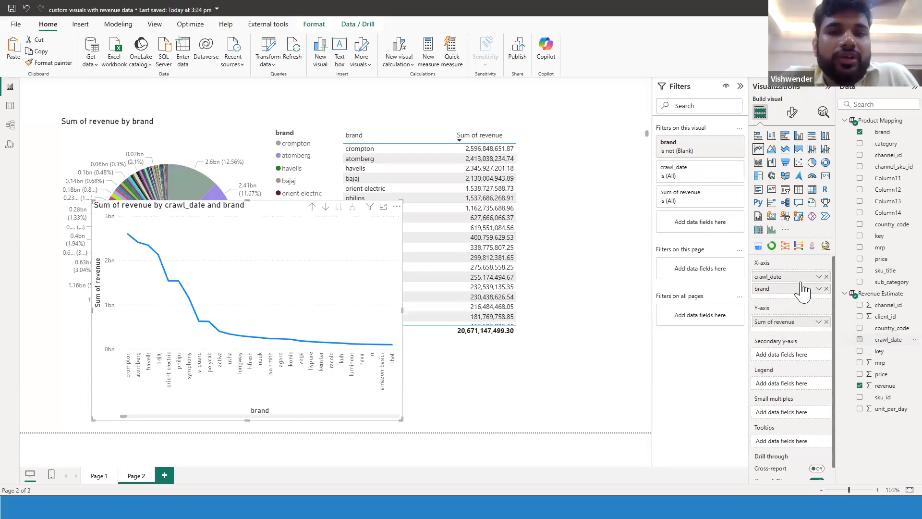
{"action": "left_click", "coordinate": [826, 290]}
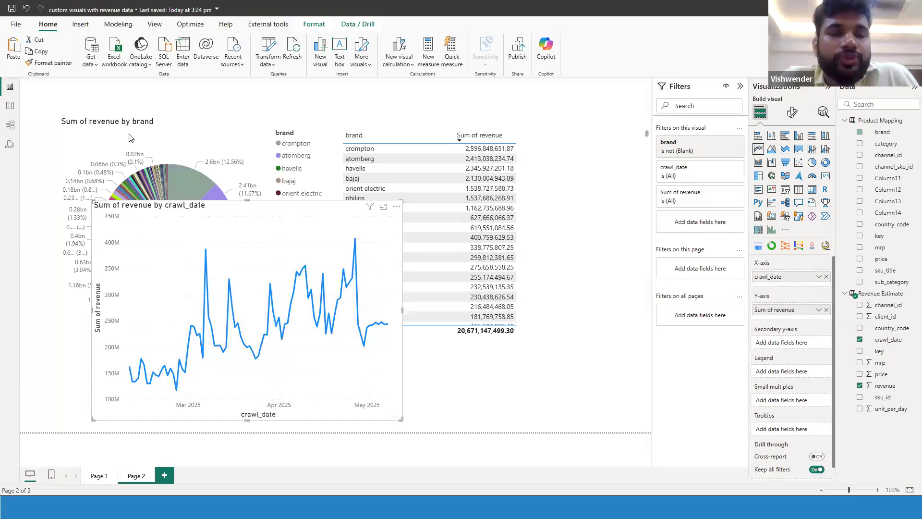
Step: Arrange Page 2 with a shortened pie chart in the page's upper-left corner, the line chart directly beneath it, and the table raised beside them
{"action": "left_click", "coordinate": [95, 98]}
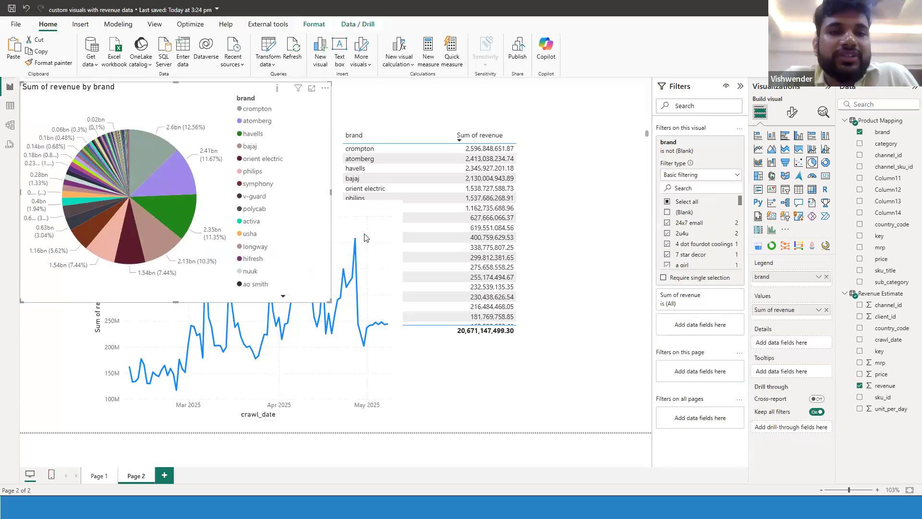
{"action": "left_click_drag", "start_coordinate": [362, 228], "coordinate": [348, 239]}
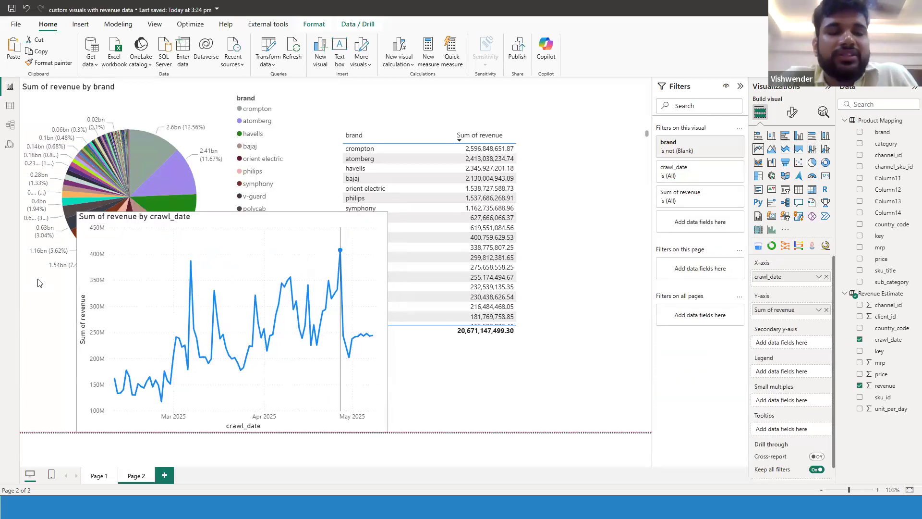
{"action": "left_click", "coordinate": [67, 292]}
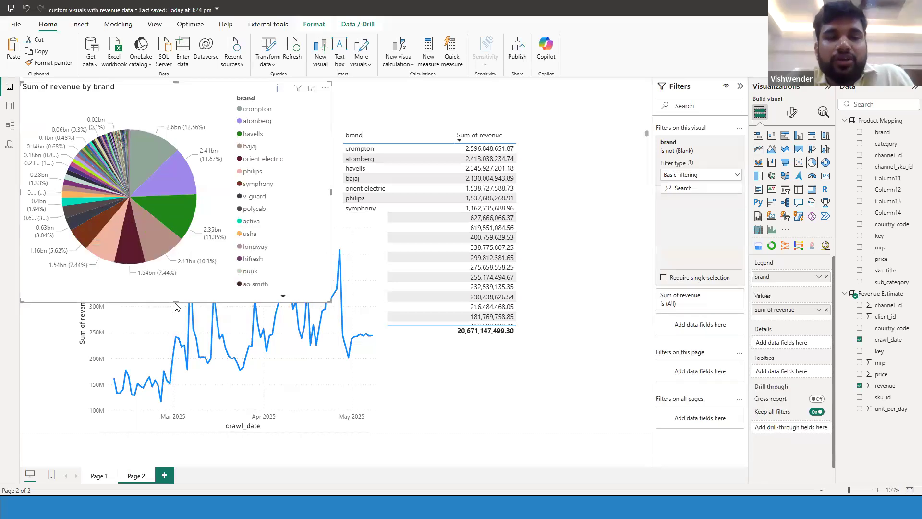
{"action": "left_click_drag", "start_coordinate": [176, 302], "coordinate": [176, 224]}
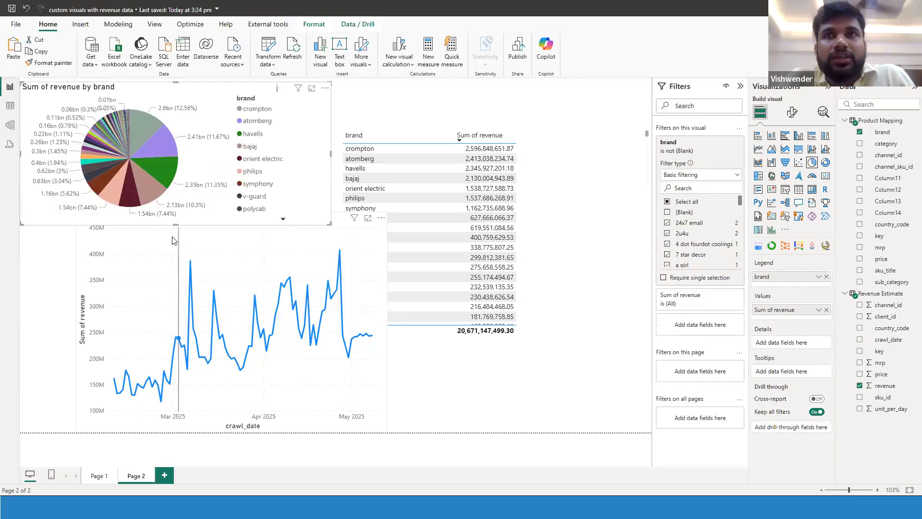
{"action": "left_click", "coordinate": [123, 241]}
{"action": "left_click_drag", "start_coordinate": [230, 212], "coordinate": [185, 239]}
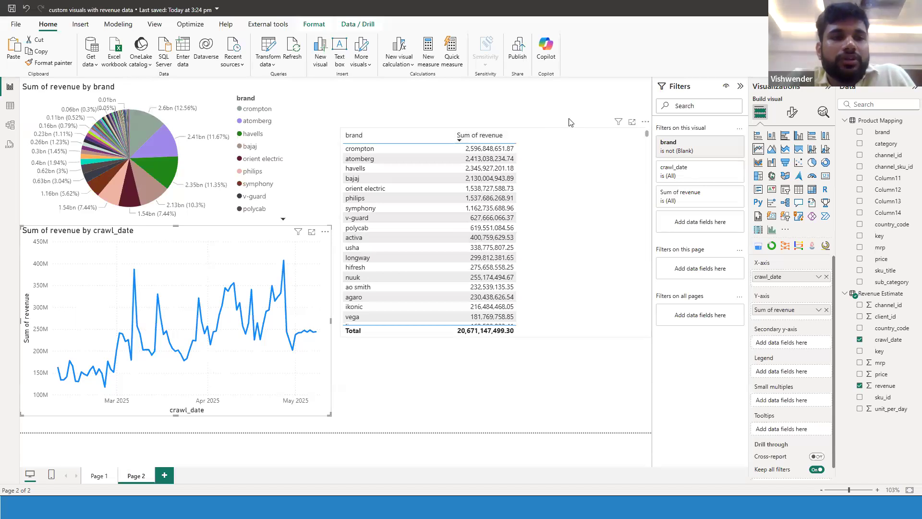
{"action": "left_click", "coordinate": [507, 360]}
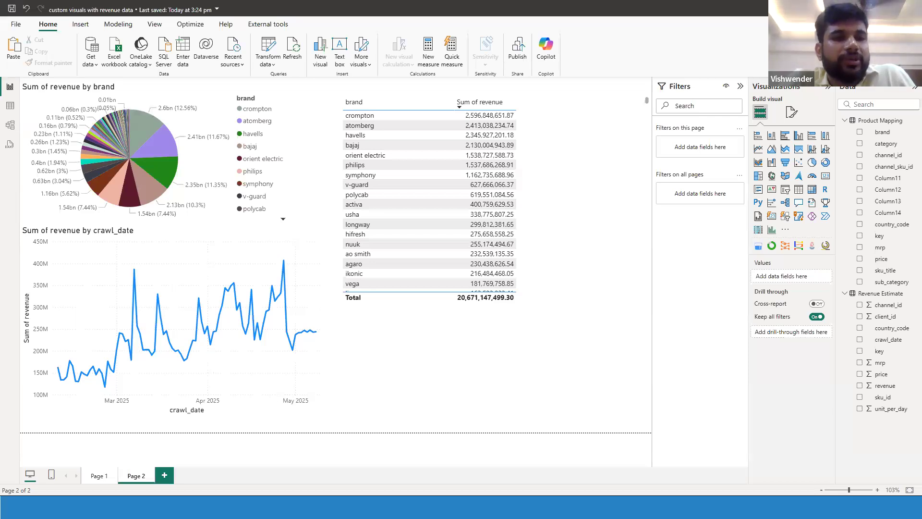
Step: Delete the Sum of revenue by crawl_date line chart from the report page
{"action": "left_click", "coordinate": [316, 414]}
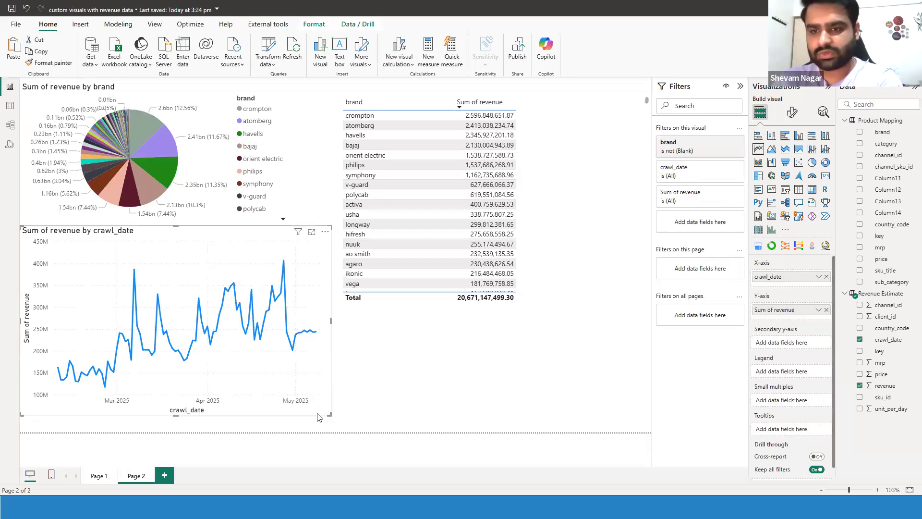
{"action": "key", "text": "Delete"}
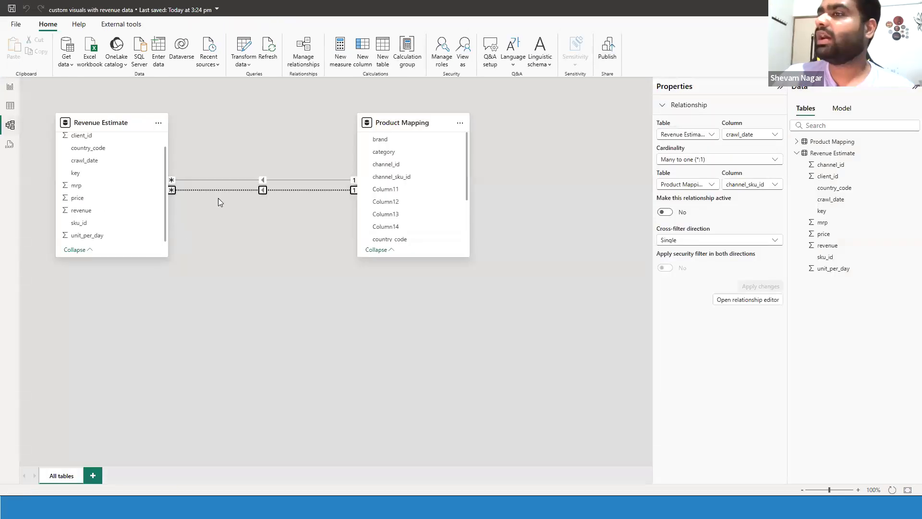
Step: Delete both the inactive crawl_date and the active sku_id relationships between Revenue Estimate and Product Mapping in the model
{"action": "right_click", "coordinate": [243, 190]}
{"action": "left_click", "coordinate": [264, 198]}
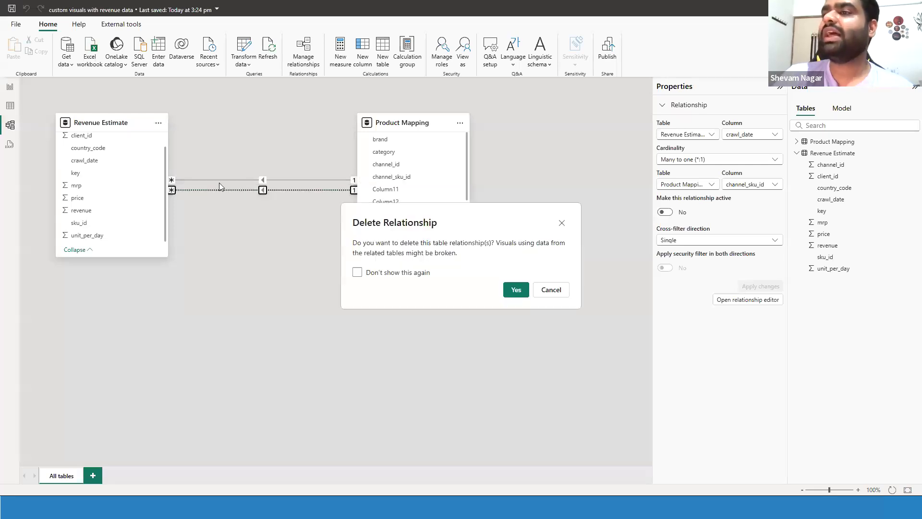
{"action": "left_click", "coordinate": [515, 290]}
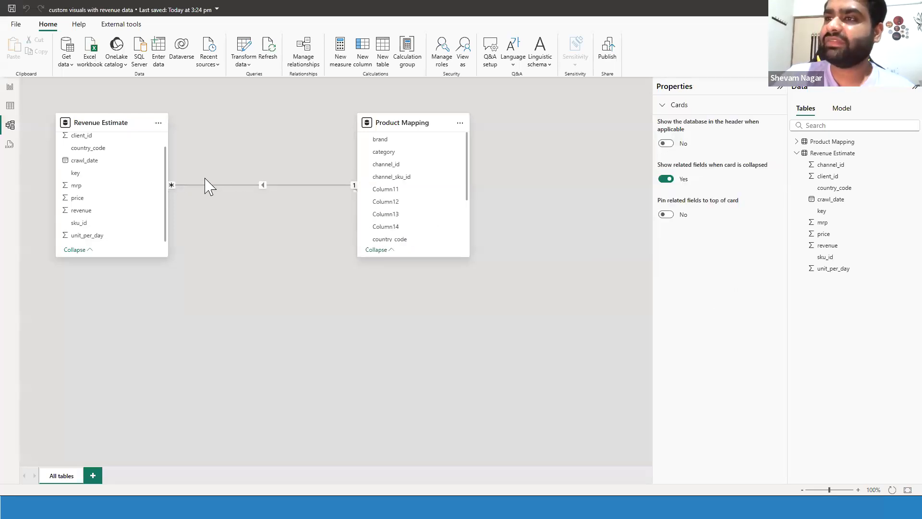
{"action": "right_click", "coordinate": [209, 187]}
{"action": "left_click", "coordinate": [267, 193]}
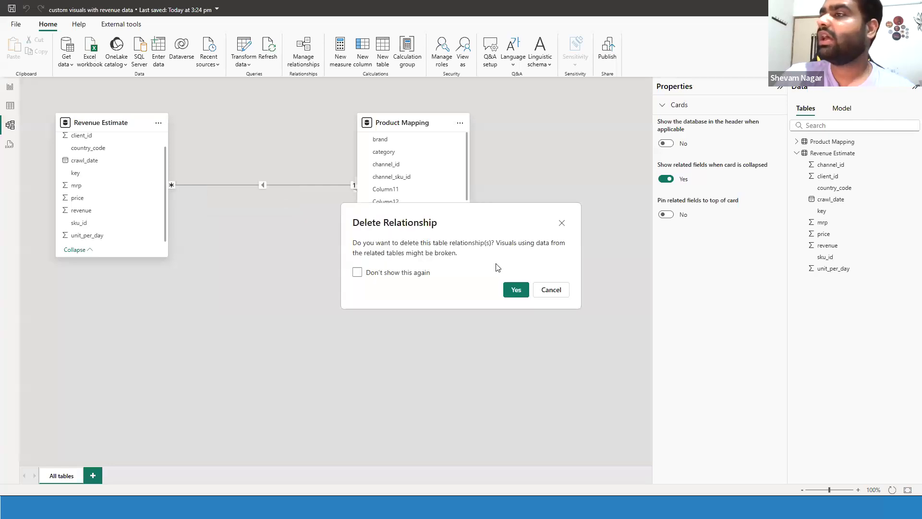
{"action": "left_click", "coordinate": [518, 293]}
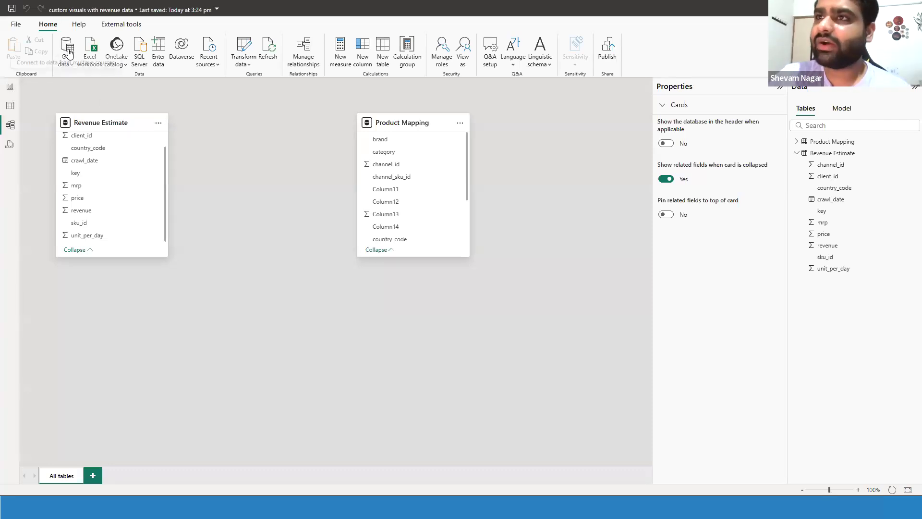
Step: Bring Product Mapping and Revenue Sheet from the Sample Data Set Excel workbook into Power Query for transformation and close the query editor
{"action": "left_click", "coordinate": [77, 61]}
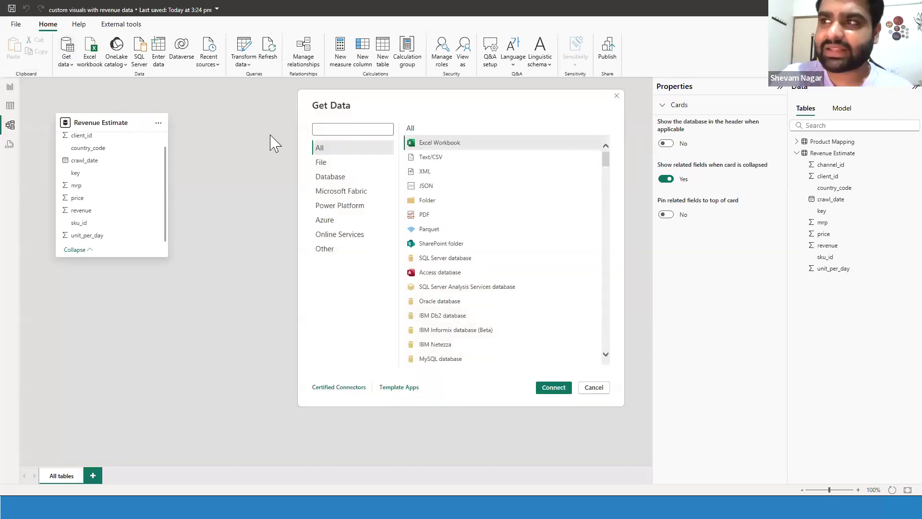
{"action": "double_click", "coordinate": [466, 142]}
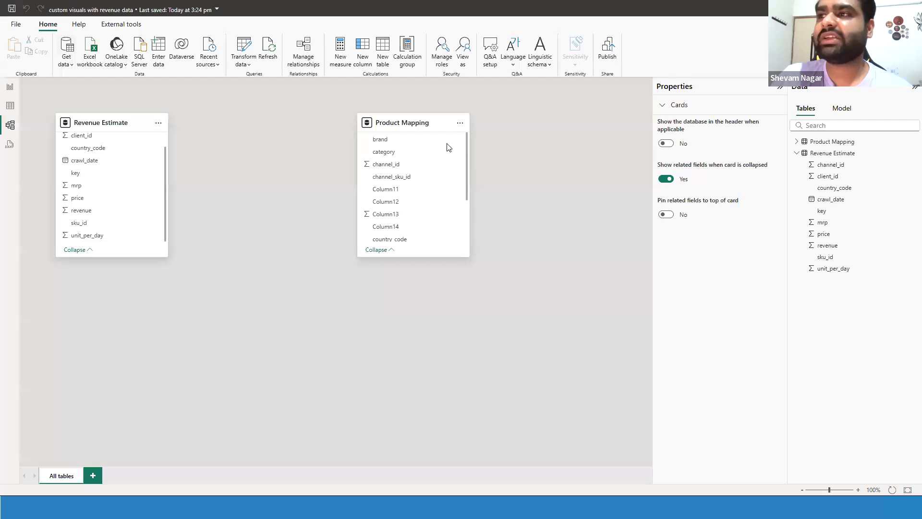
{"action": "left_click", "coordinate": [112, 91]}
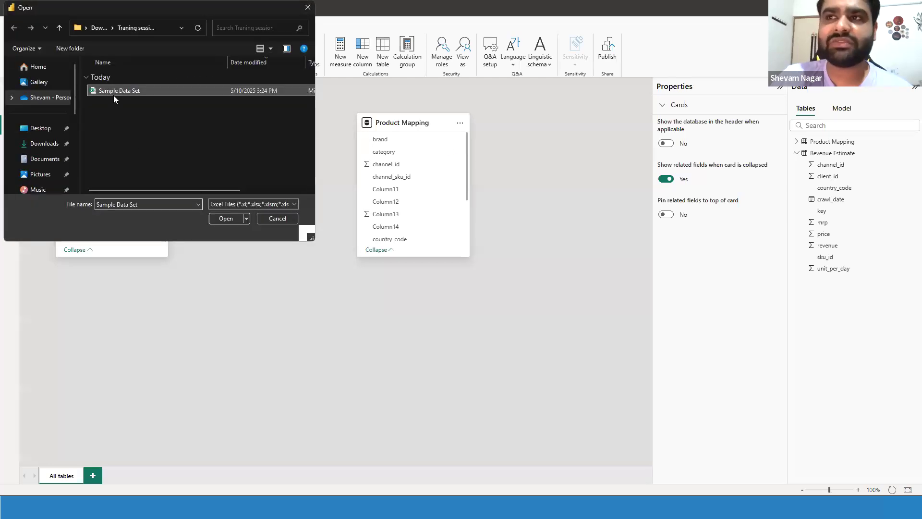
{"action": "left_click", "coordinate": [227, 216]}
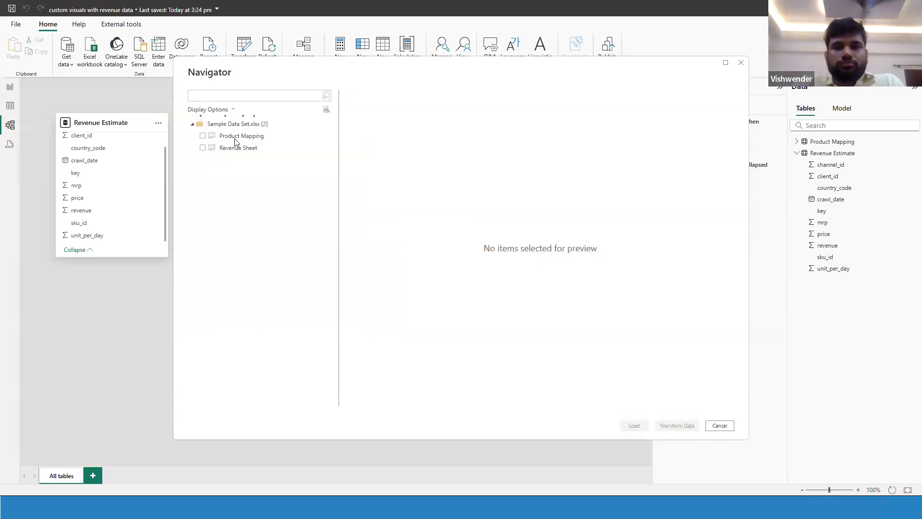
{"action": "left_click", "coordinate": [203, 135]}
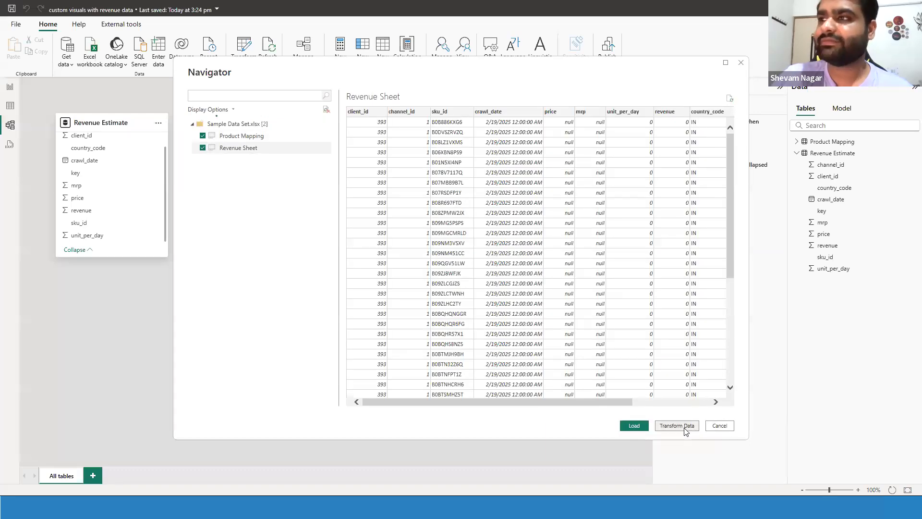
{"action": "left_click", "coordinate": [676, 425]}
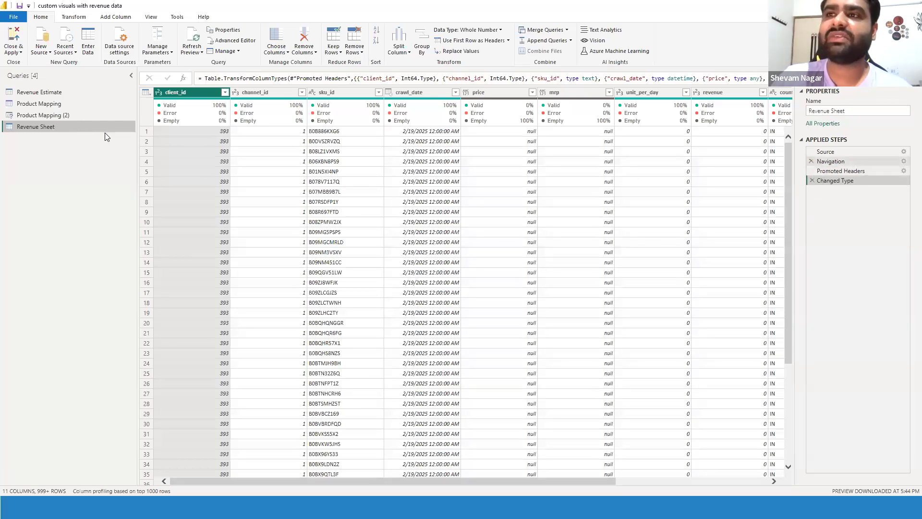
{"action": "left_click", "coordinate": [16, 54]}
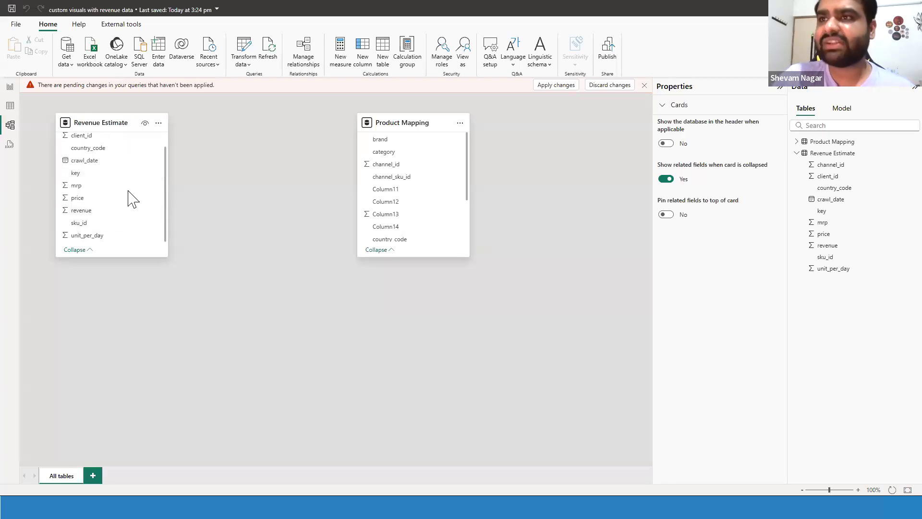
Step: Start defining a new table relationship through Manage relationships
{"action": "scroll", "coordinate": [129, 201], "scroll_direction": "up", "scroll_amount": 2}
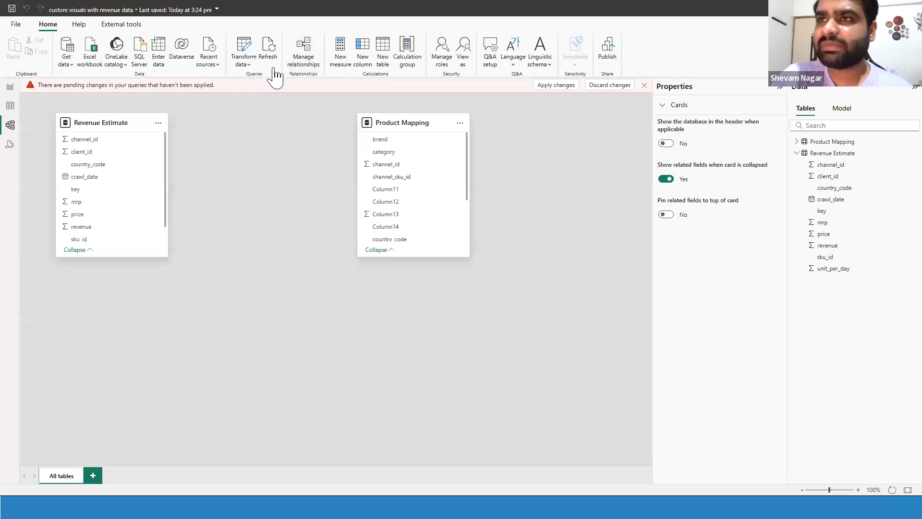
{"action": "left_click", "coordinate": [306, 58]}
{"action": "left_click", "coordinate": [312, 113]}
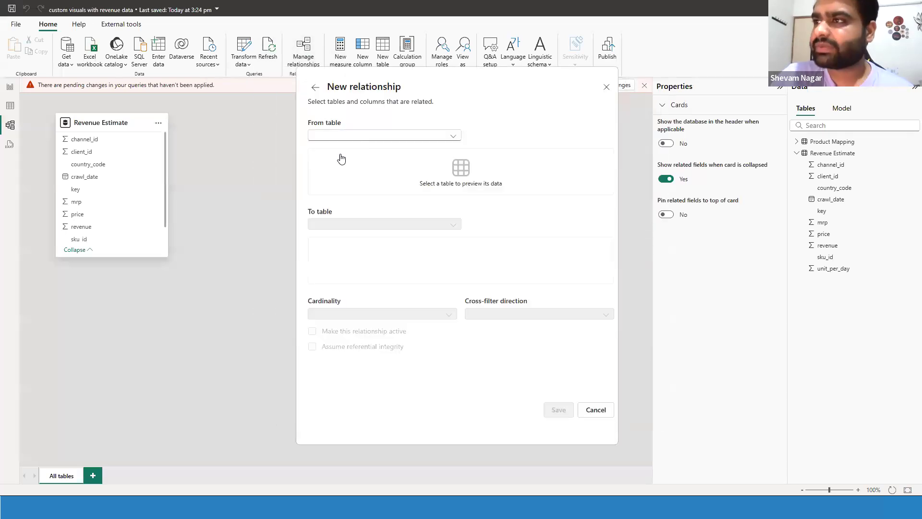
Step: Start a new relationship from the Product Mapping table to the Revenue Estimate table
{"action": "left_click", "coordinate": [606, 87]}
{"action": "left_click", "coordinate": [305, 59]}
{"action": "left_click", "coordinate": [310, 114]}
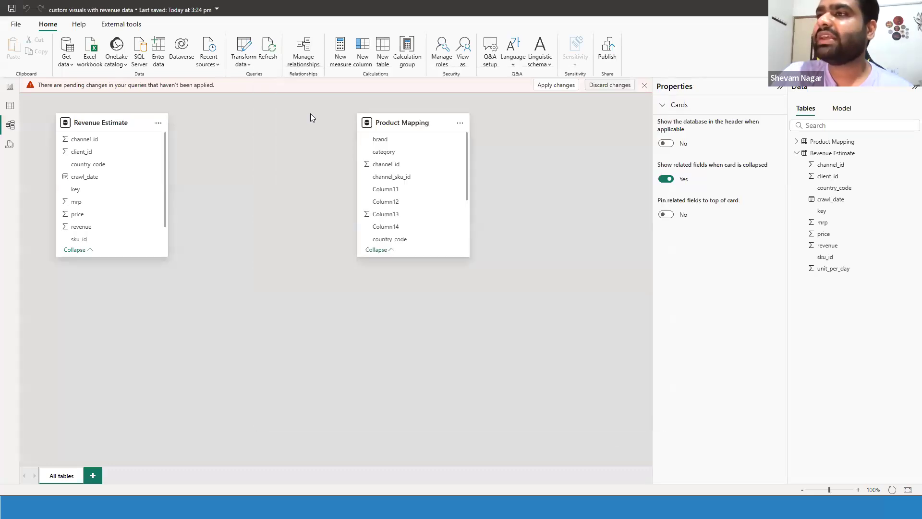
{"action": "left_click", "coordinate": [361, 128]}
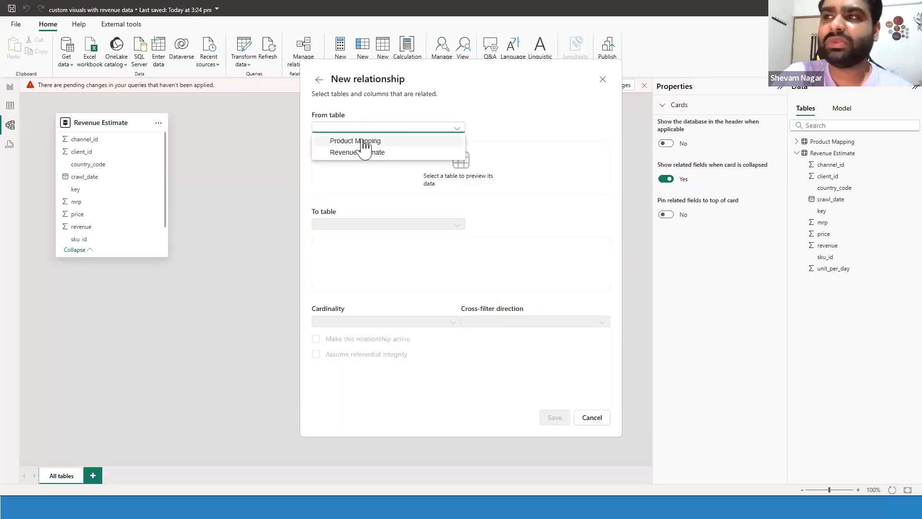
{"action": "left_click", "coordinate": [356, 141]}
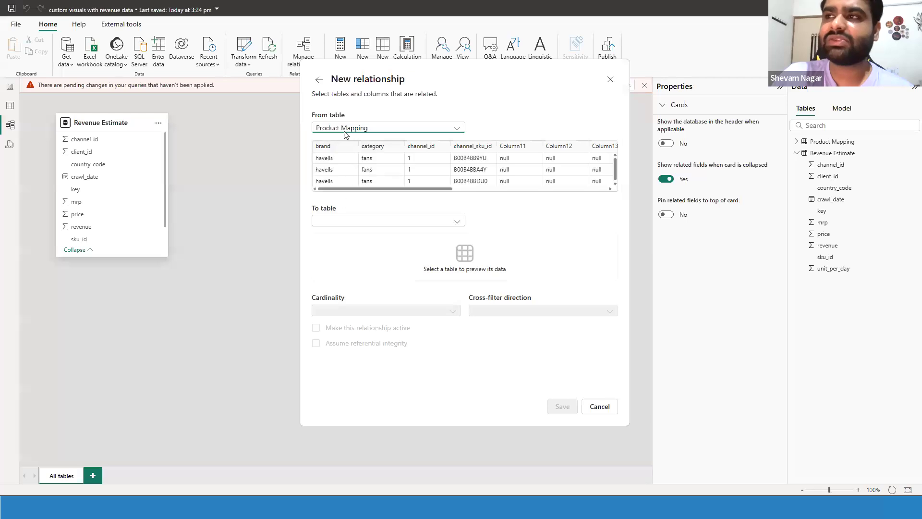
{"action": "left_click", "coordinate": [360, 230]}
{"action": "left_click", "coordinate": [360, 234]}
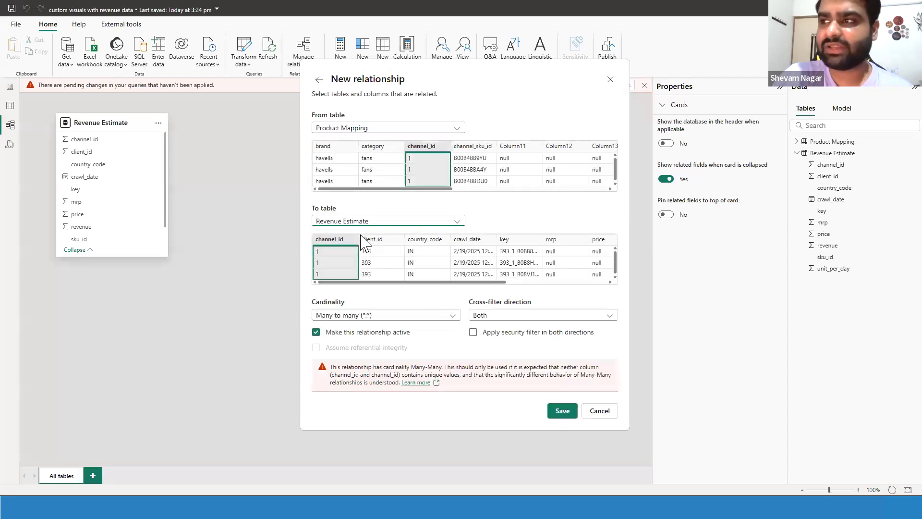
Step: Relate channel_sku_id in Product Mapping to sku_id in Revenue Estimate, save the relationship and close the relationship manager
{"action": "left_click", "coordinate": [477, 158]}
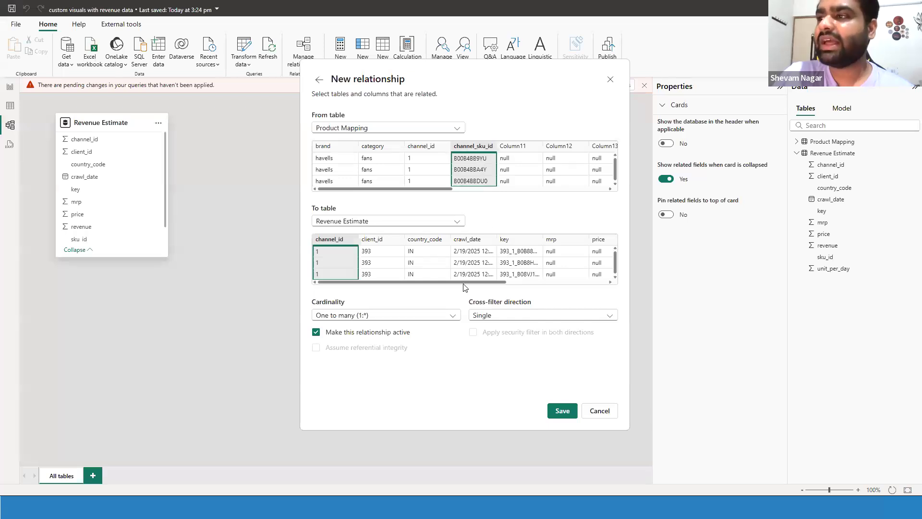
{"action": "scroll", "coordinate": [465, 283], "scroll_direction": "right", "scroll_amount": 1}
{"action": "left_click_drag", "start_coordinate": [473, 283], "coordinate": [631, 292]}
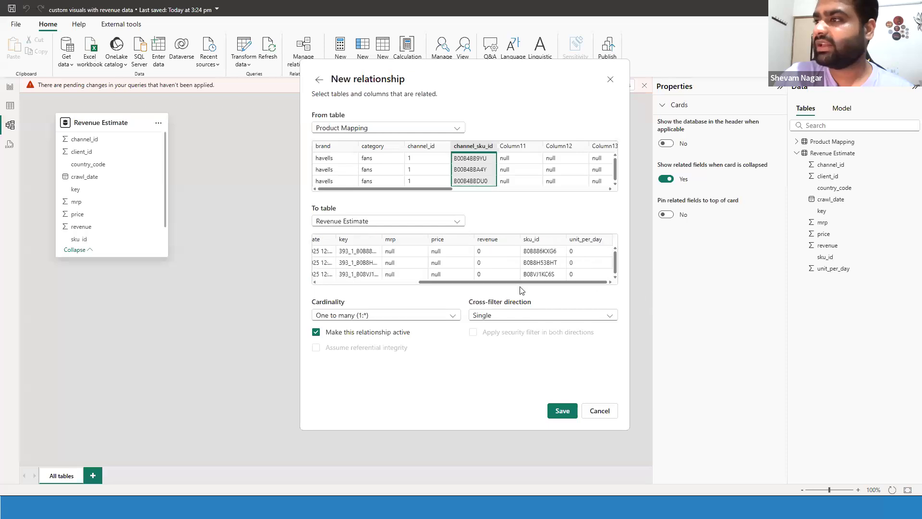
{"action": "left_click", "coordinate": [540, 241]}
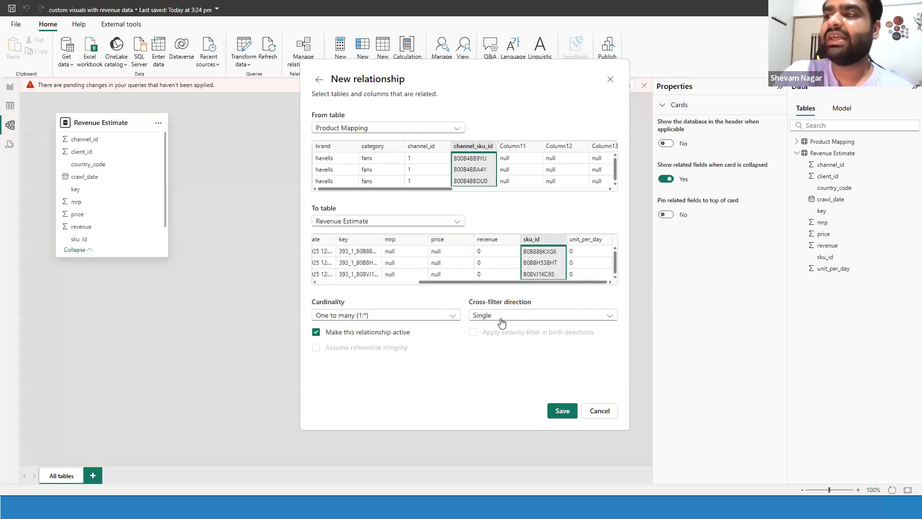
{"action": "left_click", "coordinate": [557, 409]}
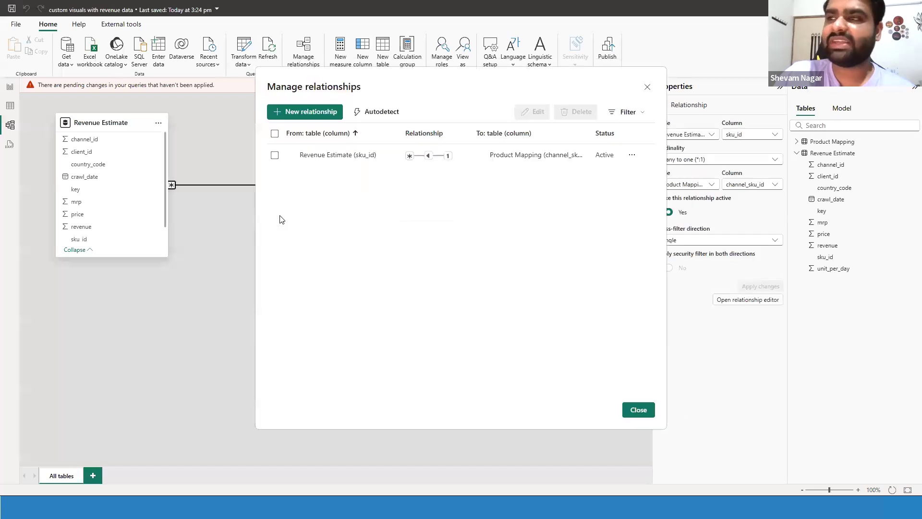
{"action": "left_click", "coordinate": [638, 409]}
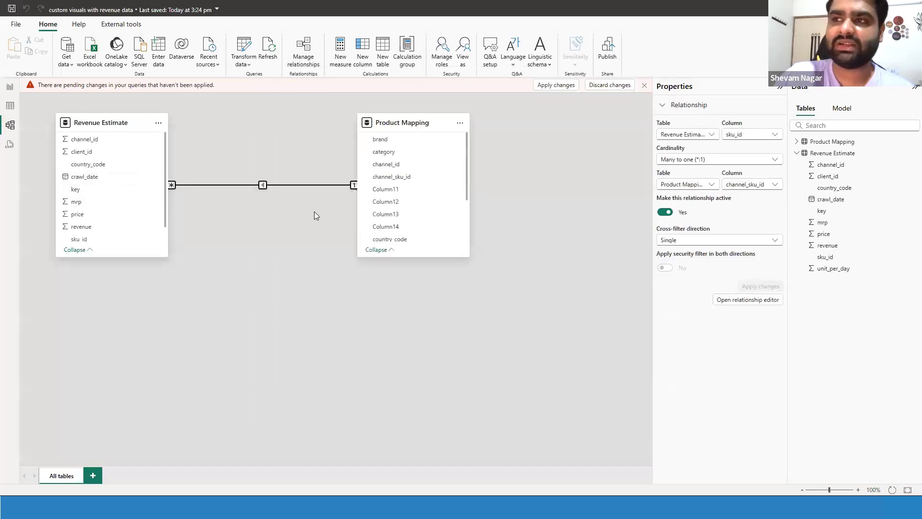
Step: Return to the report and delete the existing brand revenue table and pie chart from Page 2
{"action": "left_click", "coordinate": [10, 86]}
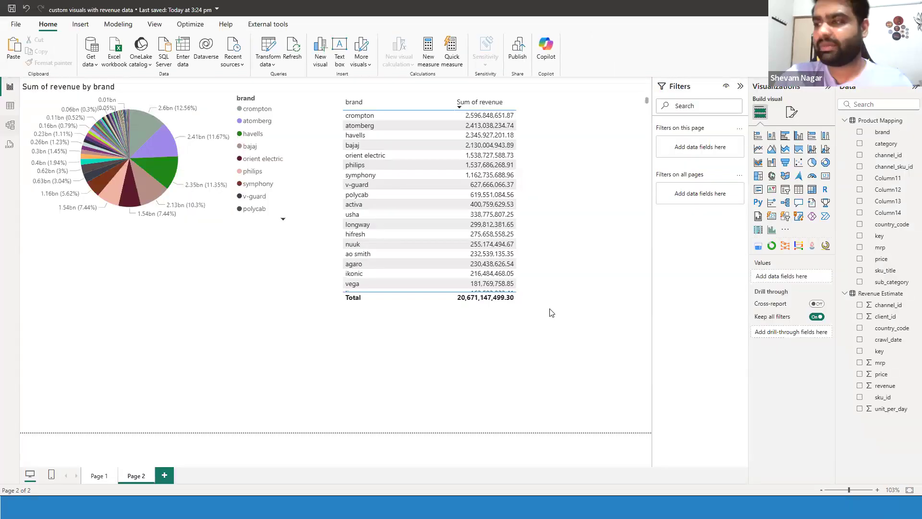
{"action": "left_click", "coordinate": [555, 287]}
{"action": "key", "text": "Delete"}
{"action": "left_click", "coordinate": [275, 221]}
{"action": "key", "text": "Delete"}
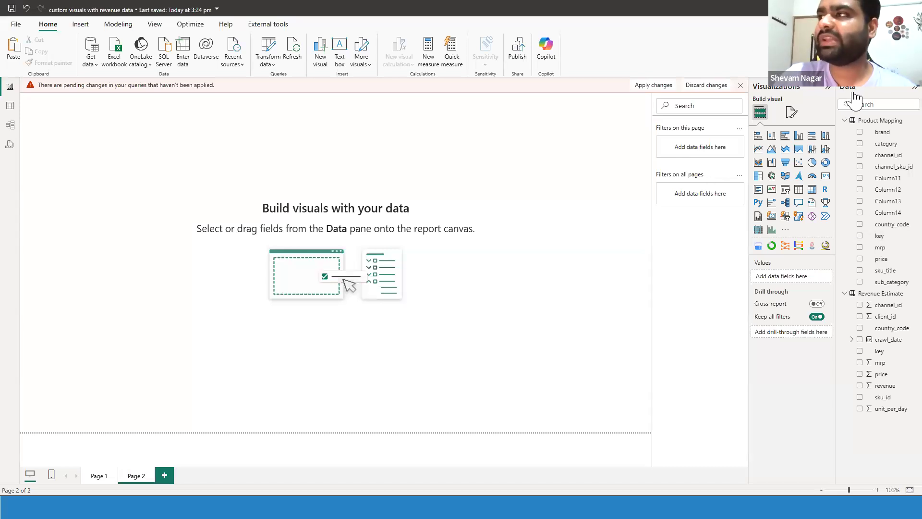
Step: Add an enlarged pie chart with brand as legend and revenue as values, placed near the page's upper-left corner
{"action": "left_click", "coordinate": [812, 163]}
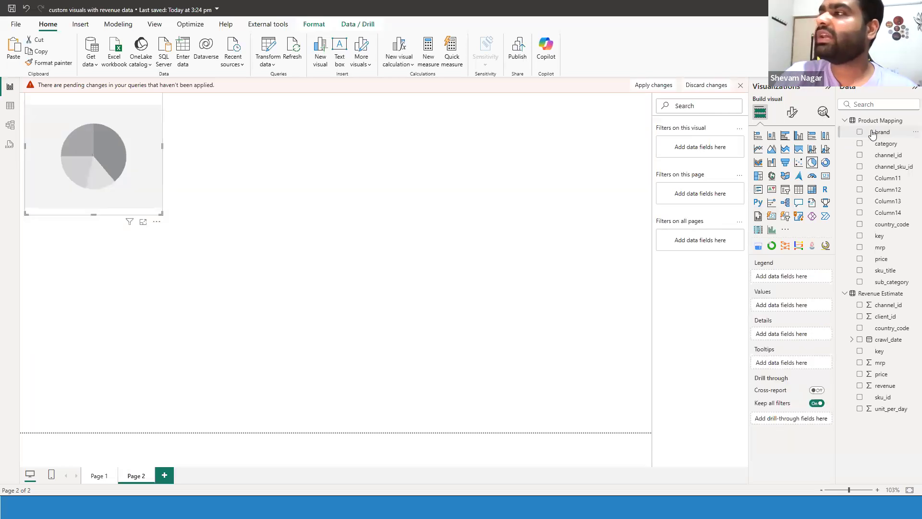
{"action": "left_click_drag", "start_coordinate": [136, 199], "coordinate": [167, 260]}
{"action": "left_click_drag", "start_coordinate": [889, 131], "coordinate": [804, 280]}
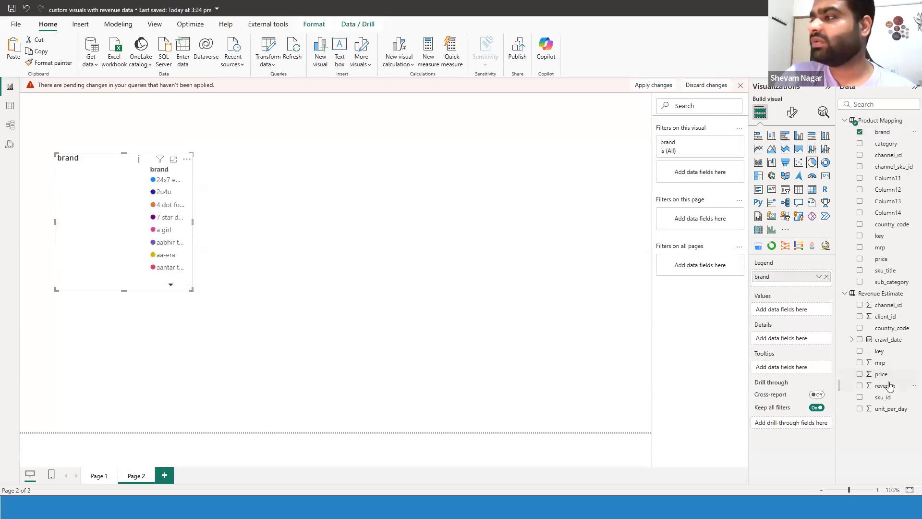
{"action": "left_click_drag", "start_coordinate": [888, 387], "coordinate": [806, 317]}
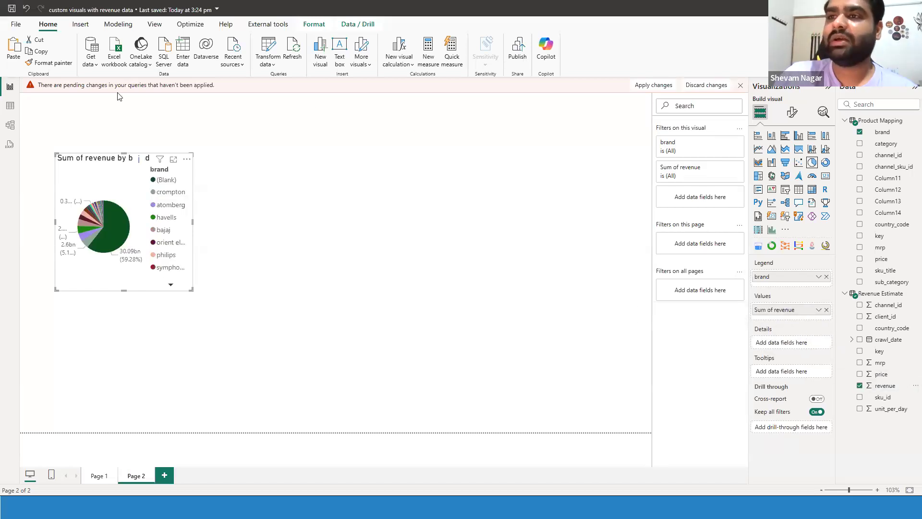
{"action": "left_click_drag", "start_coordinate": [192, 289], "coordinate": [462, 377]}
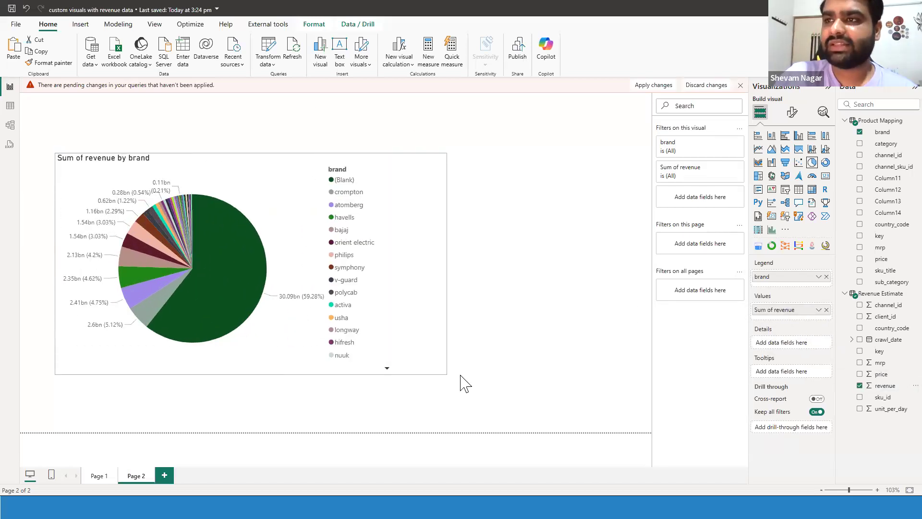
{"action": "left_click_drag", "start_coordinate": [199, 159], "coordinate": [139, 117]}
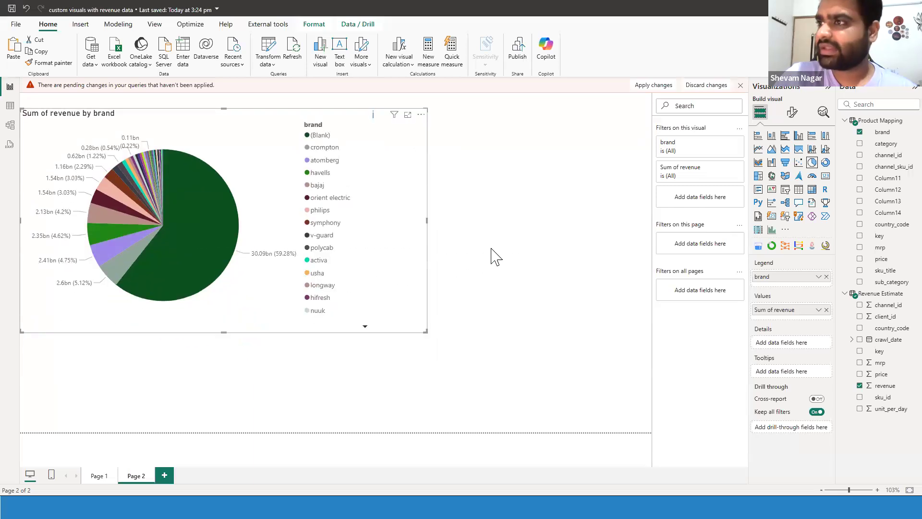
Step: Add a table visual with the brand and revenue columns and place it near the page's upper-right corner
{"action": "left_click", "coordinate": [503, 222]}
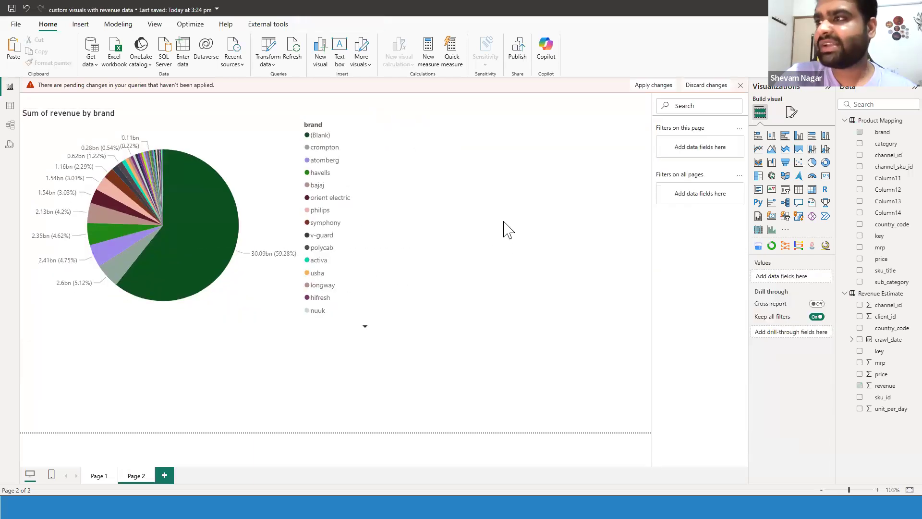
{"action": "left_click", "coordinate": [798, 192]}
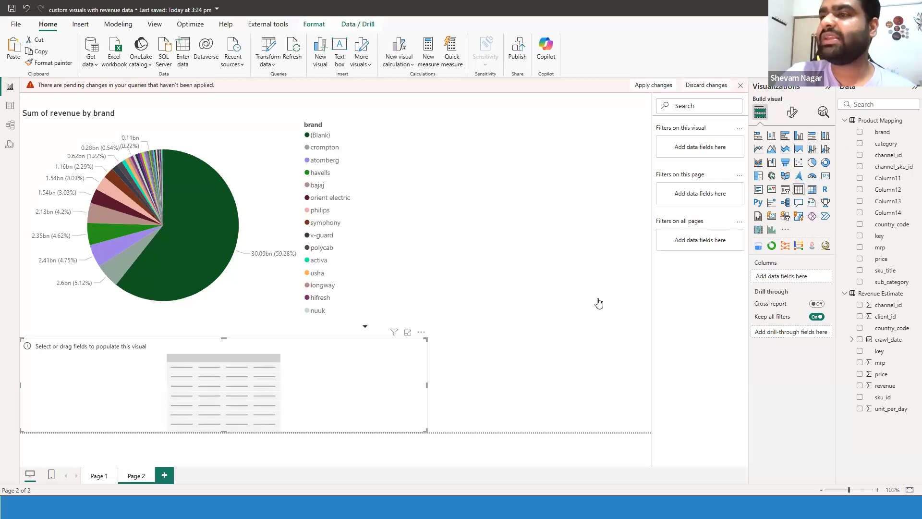
{"action": "left_click_drag", "start_coordinate": [890, 134], "coordinate": [798, 278]}
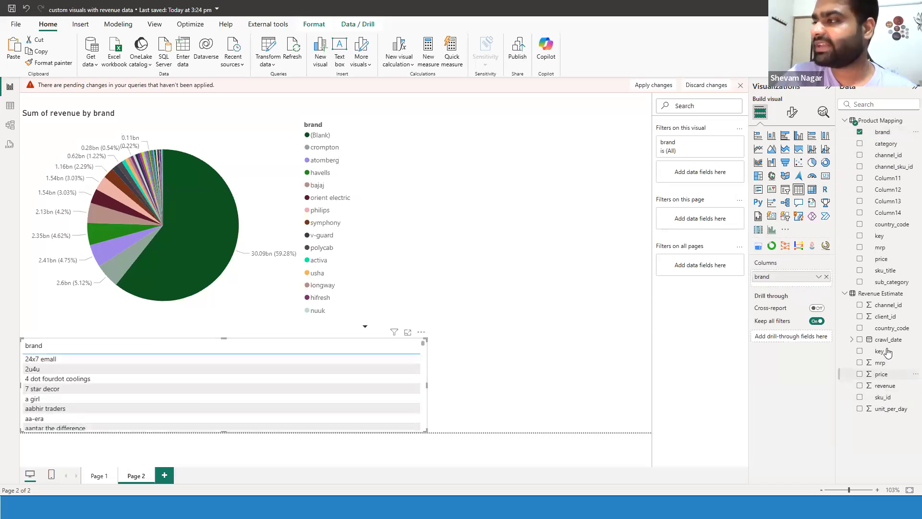
{"action": "left_click_drag", "start_coordinate": [891, 390], "coordinate": [346, 336]}
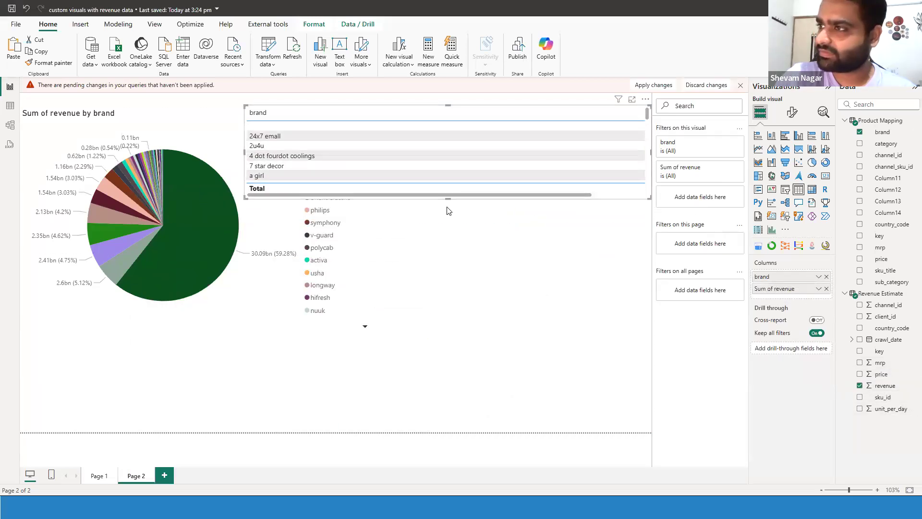
Step: Make the table taller, narrow its brand column so both columns fit, and shift it right beside the pie chart
{"action": "left_click_drag", "start_coordinate": [447, 198], "coordinate": [479, 324]}
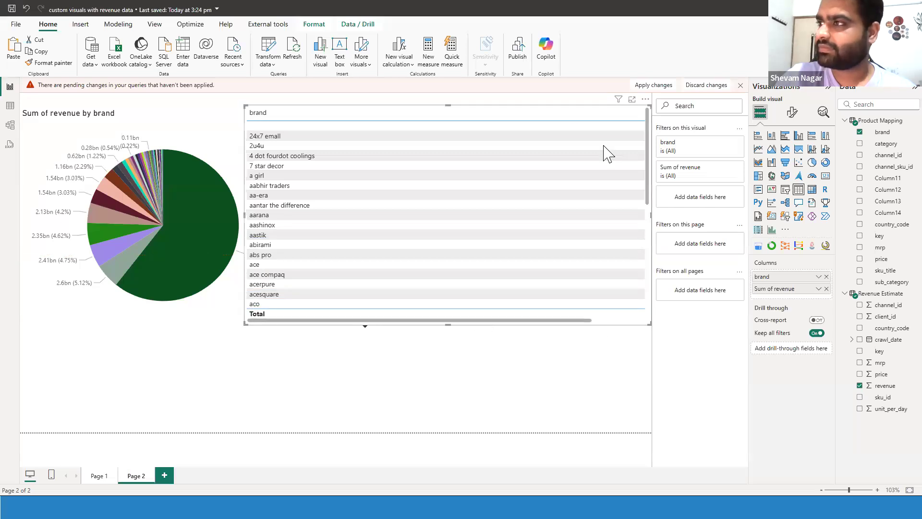
{"action": "scroll", "coordinate": [606, 144], "scroll_direction": "right", "scroll_amount": 3}
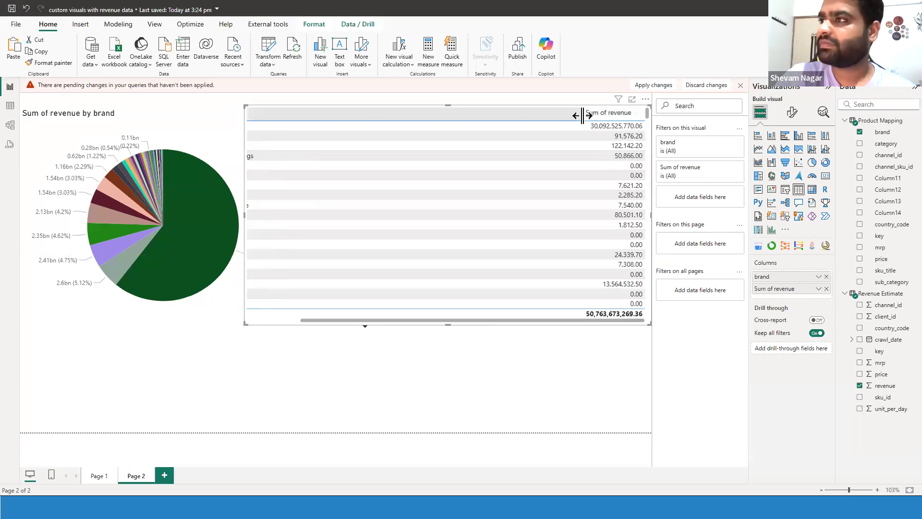
{"action": "left_click_drag", "start_coordinate": [581, 115], "coordinate": [422, 115]}
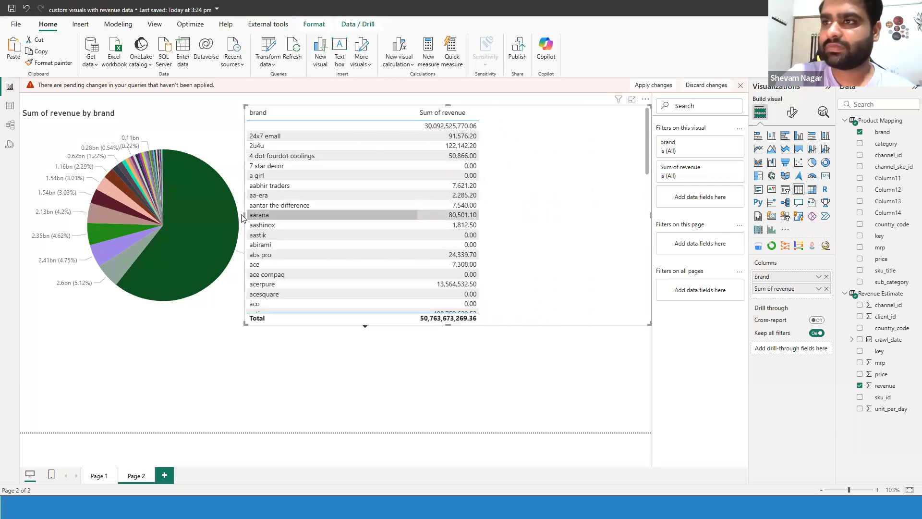
{"action": "left_click_drag", "start_coordinate": [452, 216], "coordinate": [386, 217]}
{"action": "left_click", "coordinate": [395, 402]}
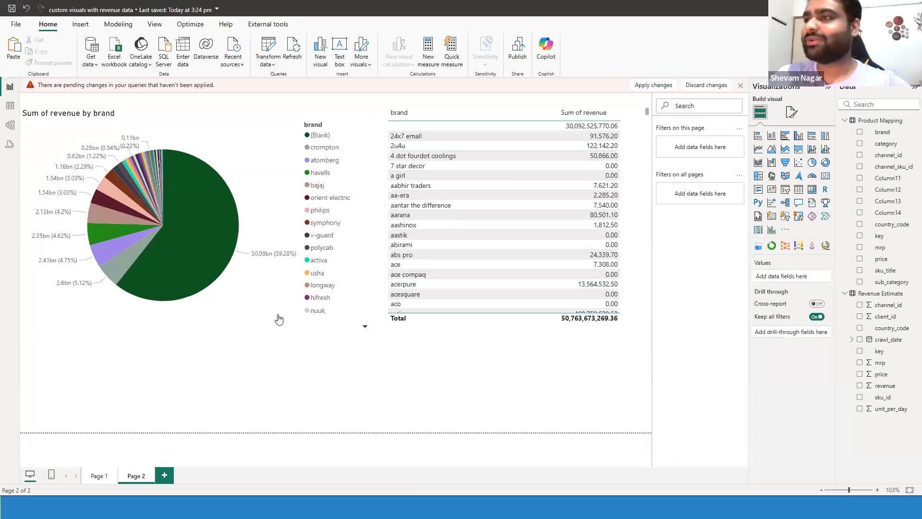
Step: Narrow the pie chart so it clears the table, and dismiss the pending query changes notice
{"action": "left_click", "coordinate": [263, 318]}
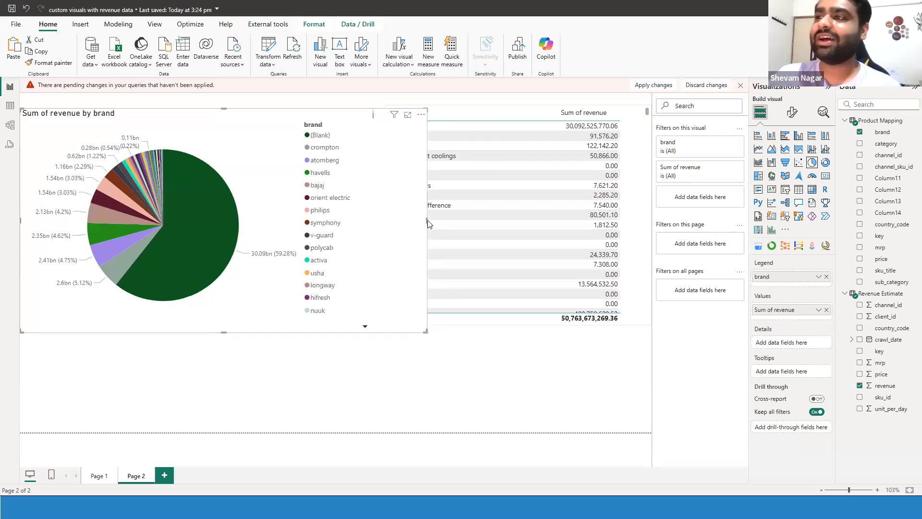
{"action": "left_click_drag", "start_coordinate": [427, 221], "coordinate": [348, 228]}
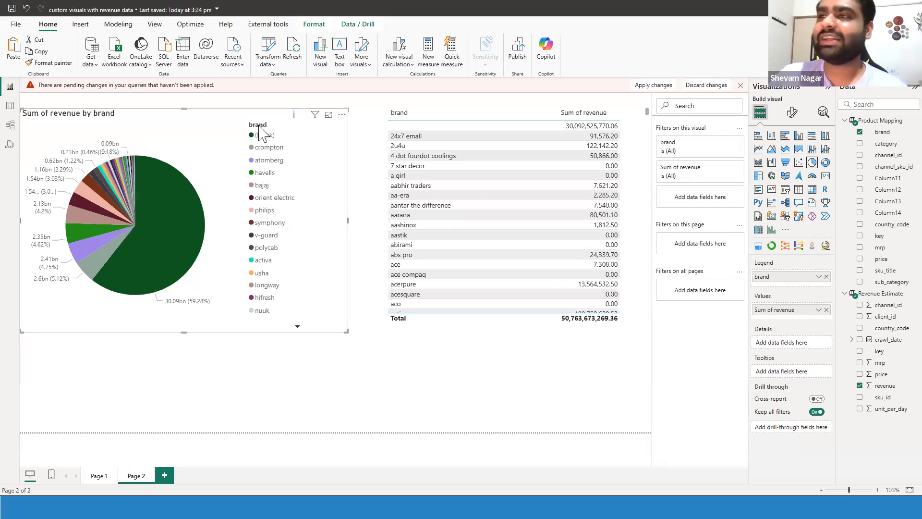
{"action": "left_click", "coordinate": [740, 85]}
Step: Exclude the (Blank) brand from the pie chart with its visual-level brand filter
{"action": "left_click", "coordinate": [724, 143]}
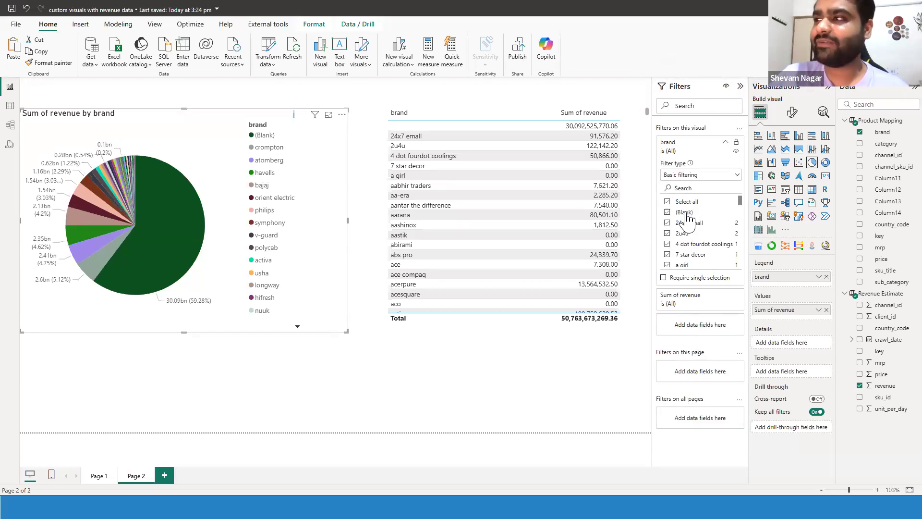
{"action": "left_click", "coordinate": [686, 213]}
{"action": "left_click", "coordinate": [497, 384]}
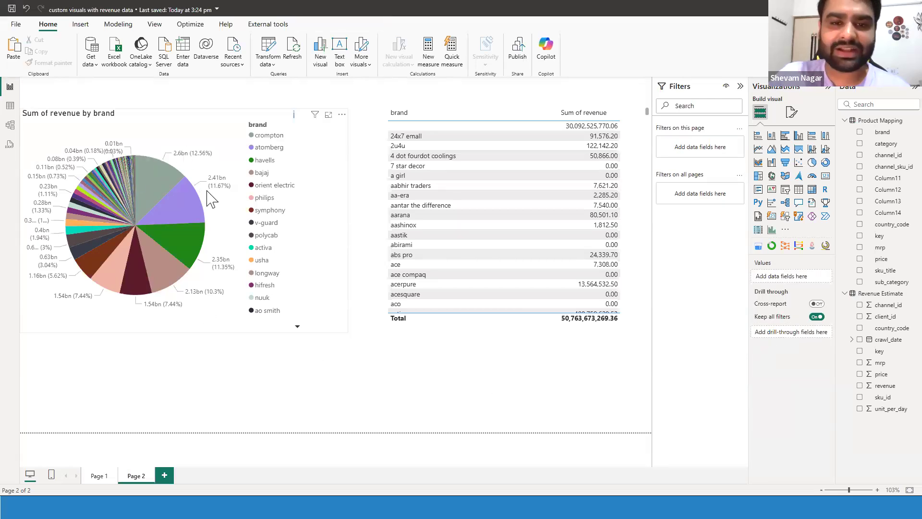
Step: Add the brand field from Product Mapping as a second visual-level filter on the pie chart
{"action": "left_click", "coordinate": [317, 191]}
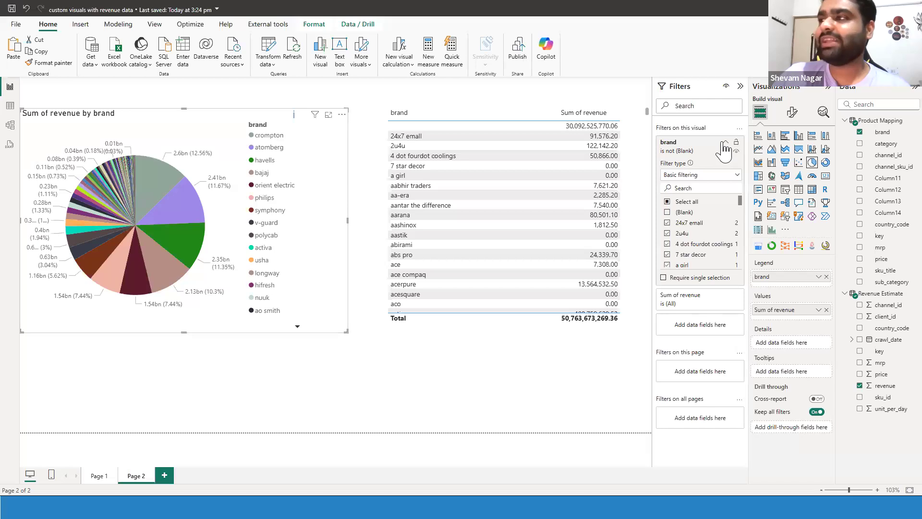
{"action": "left_click", "coordinate": [725, 143]}
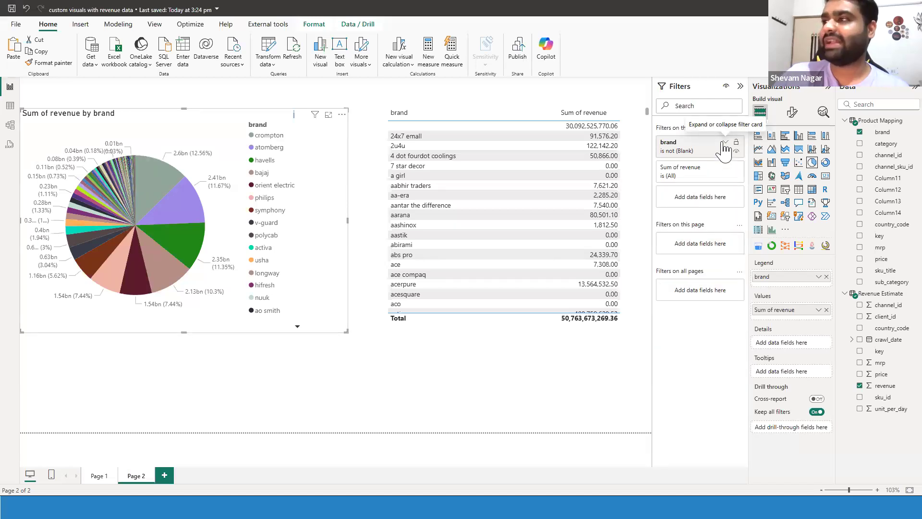
{"action": "left_click", "coordinate": [725, 144]}
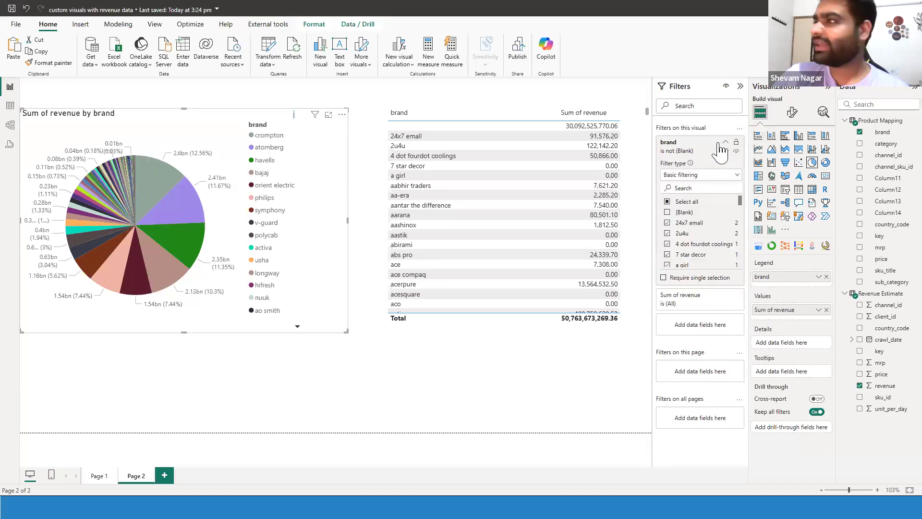
{"action": "left_click", "coordinate": [725, 143]}
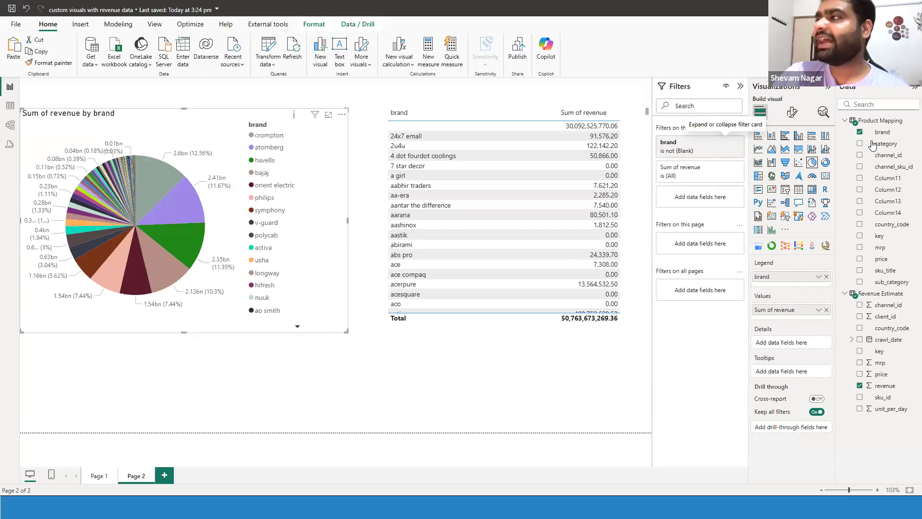
{"action": "left_click_drag", "start_coordinate": [877, 137], "coordinate": [707, 199]}
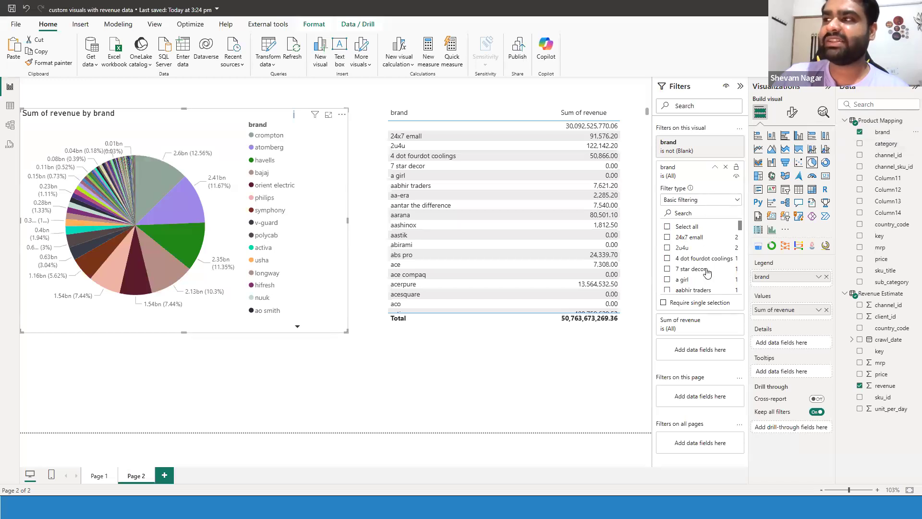
Step: Set the new brand filter to Top N, showing the top 5 items by Sum of revenue, and apply it
{"action": "left_click", "coordinate": [700, 201]}
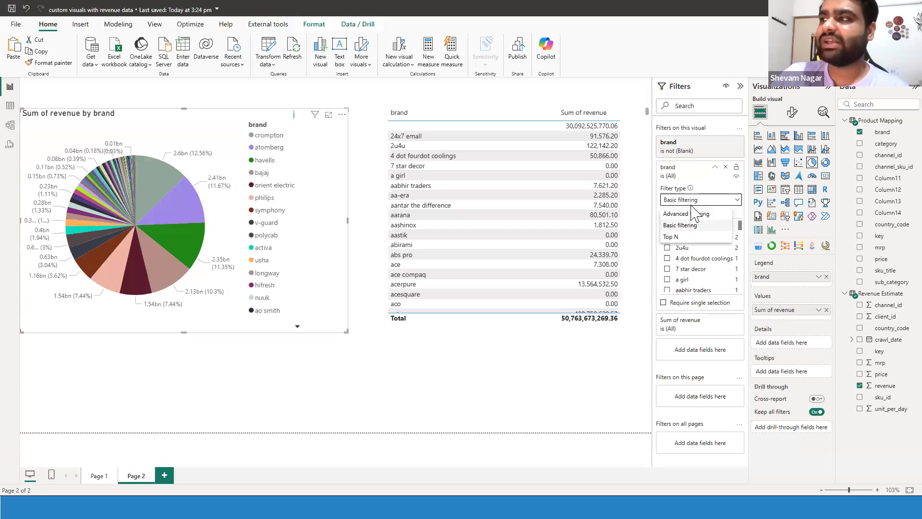
{"action": "left_click", "coordinate": [696, 237]}
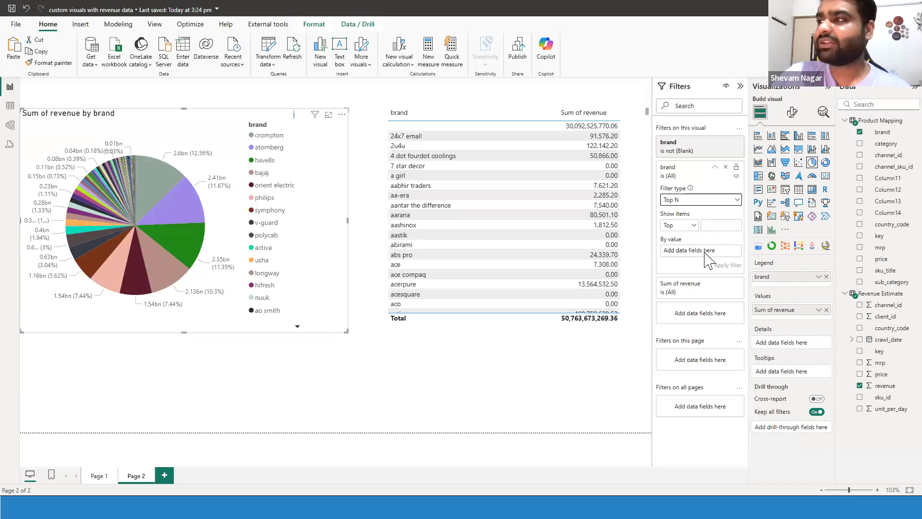
{"action": "left_click", "coordinate": [714, 226]}
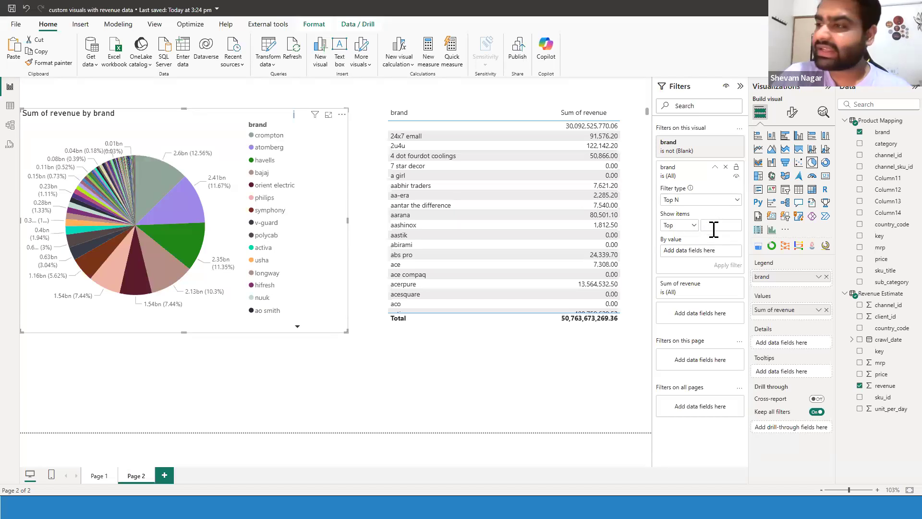
{"action": "type", "text": "5"}
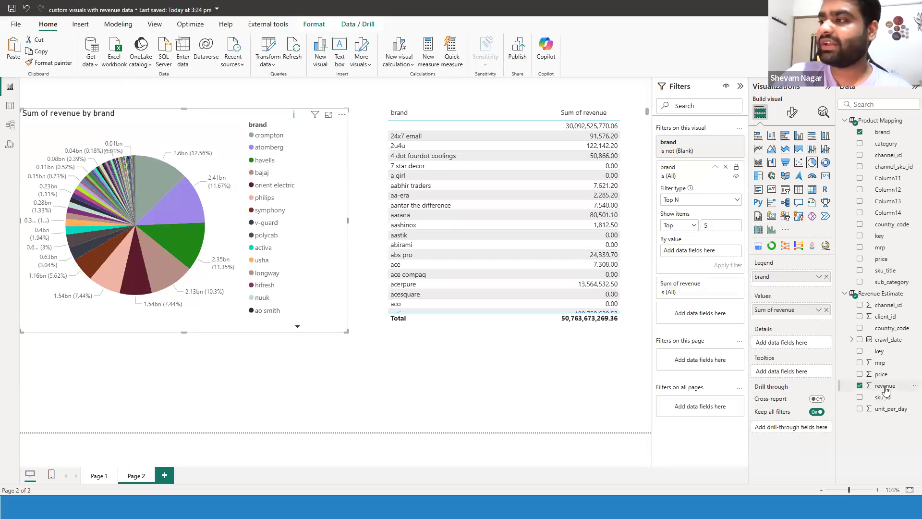
{"action": "left_click_drag", "start_coordinate": [875, 385], "coordinate": [714, 252]}
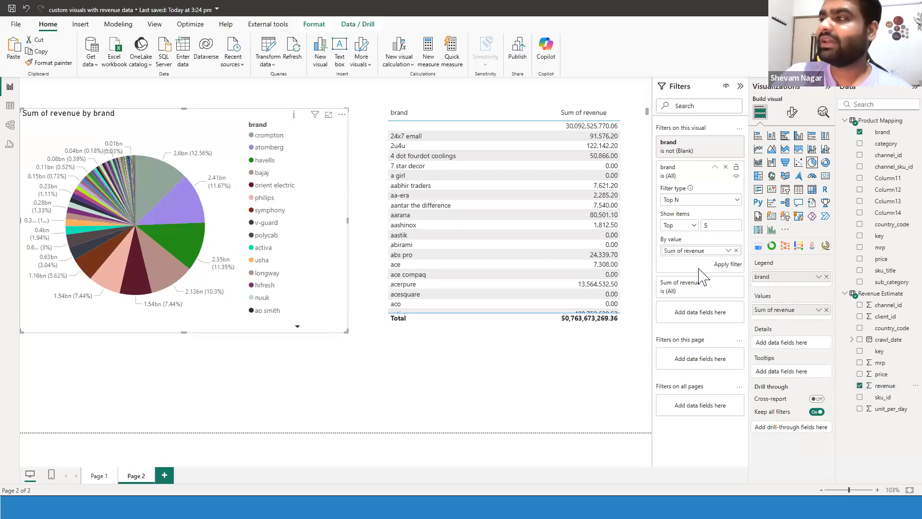
{"action": "left_click", "coordinate": [721, 265]}
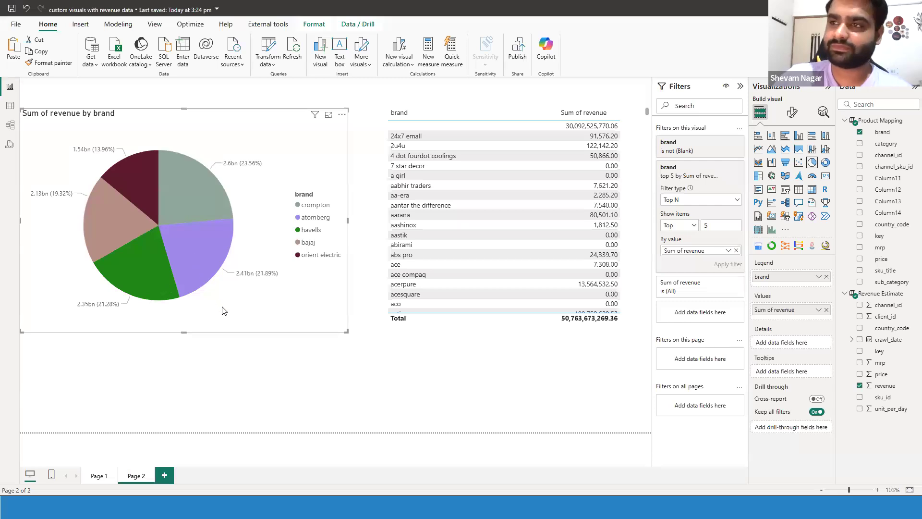
{"action": "left_click", "coordinate": [258, 356]}
{"action": "left_click", "coordinate": [284, 315]}
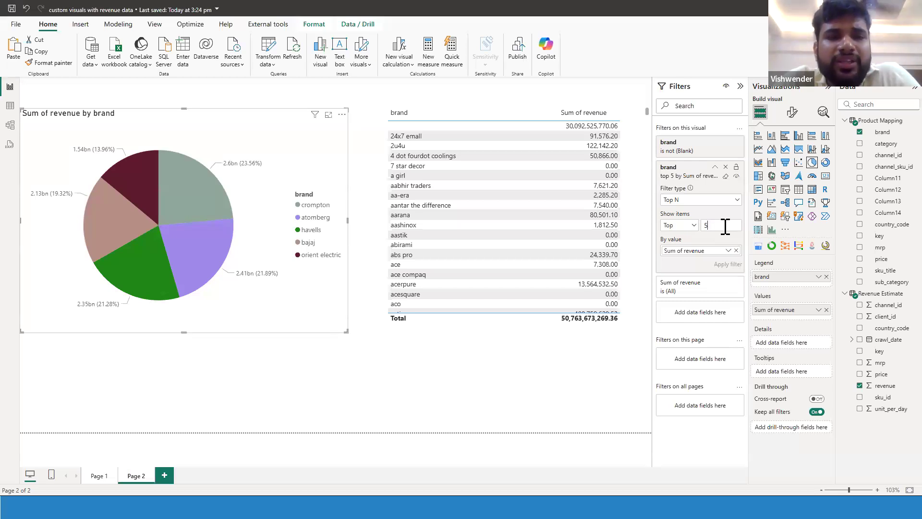
{"action": "left_click", "coordinate": [595, 381]}
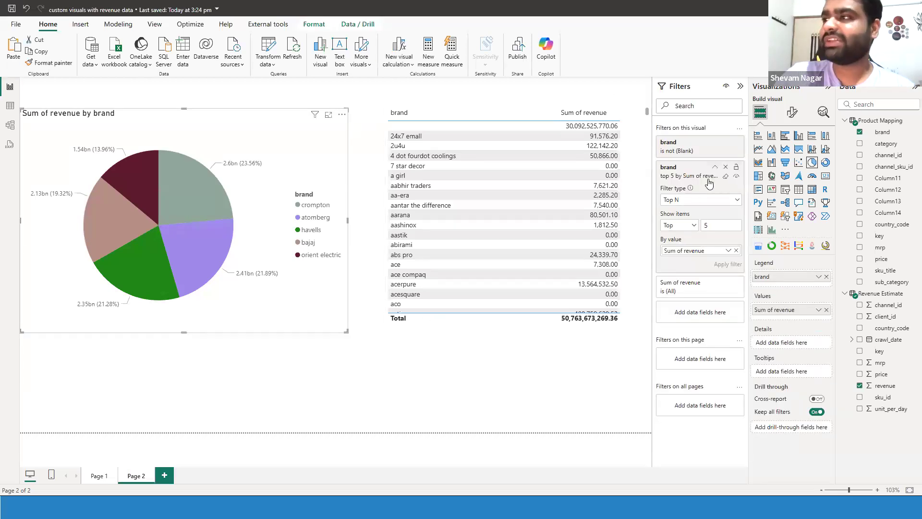
{"action": "left_click", "coordinate": [709, 177]}
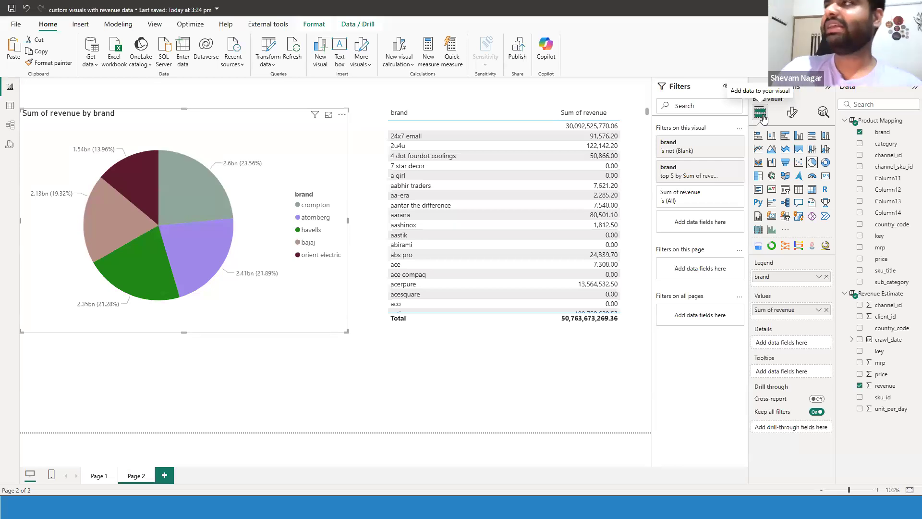
Step: Recolour the pie slices, making crompton dark purple and atomberg bright blue
{"action": "left_click", "coordinate": [793, 114]}
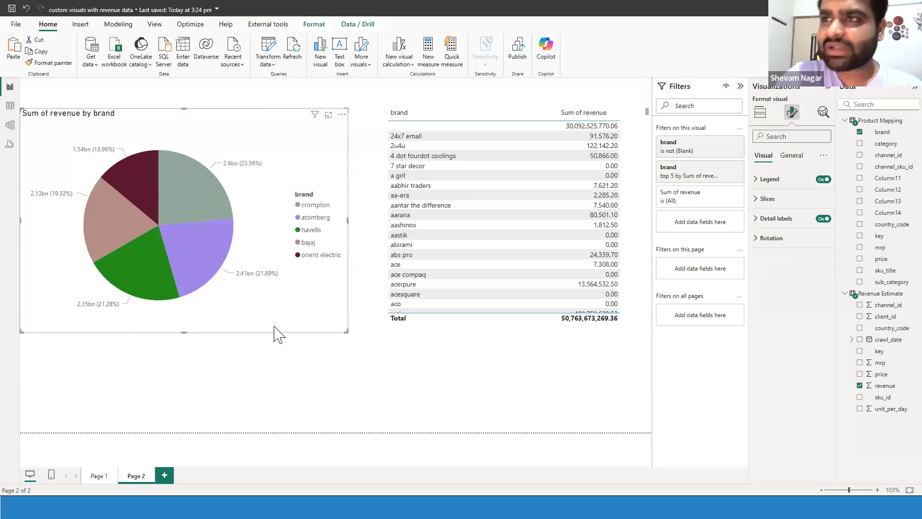
{"action": "left_click", "coordinate": [764, 199]}
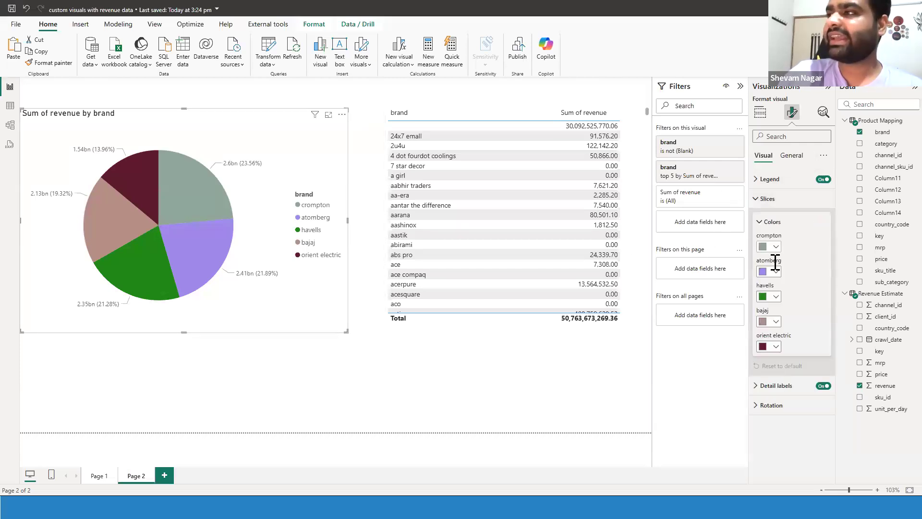
{"action": "left_click", "coordinate": [769, 246]}
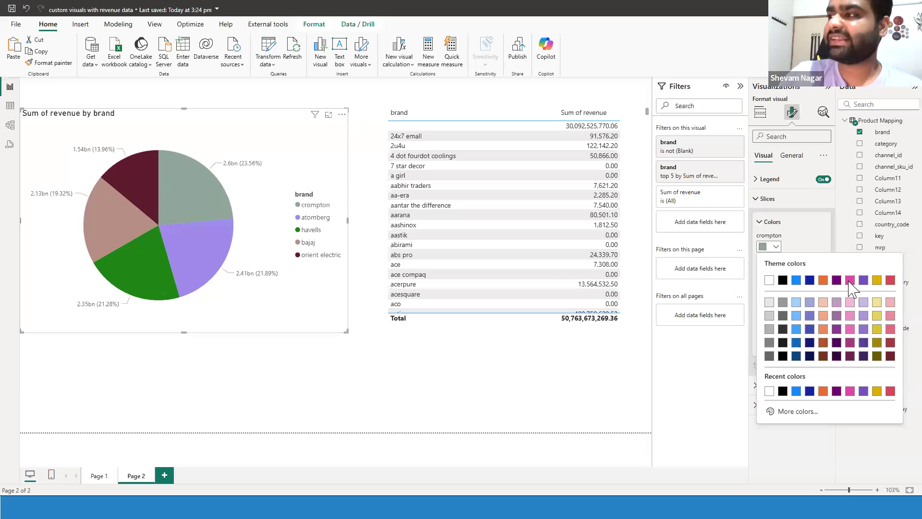
{"action": "left_click", "coordinate": [836, 280]}
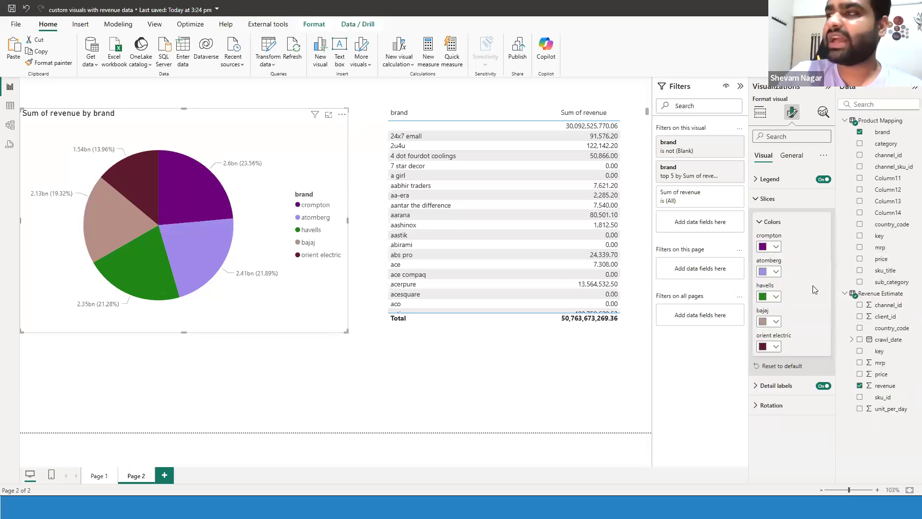
{"action": "left_click", "coordinate": [774, 272]}
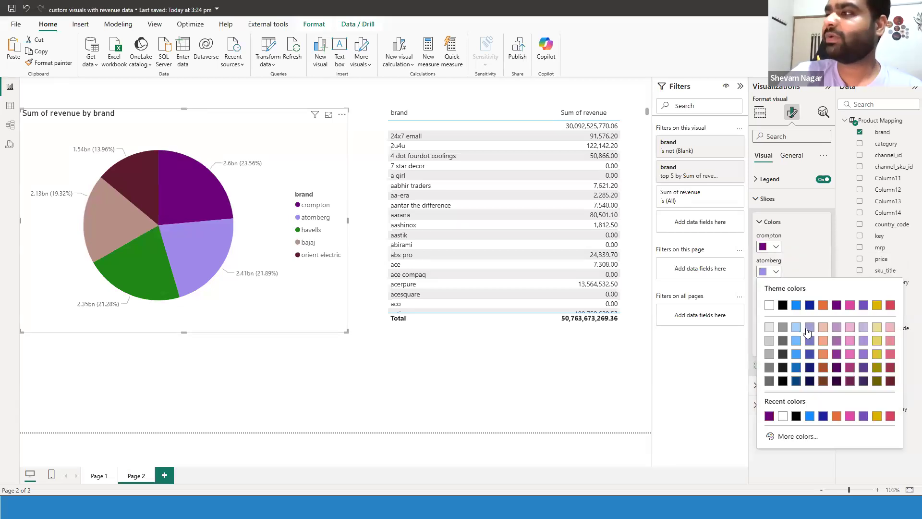
{"action": "left_click", "coordinate": [796, 305]}
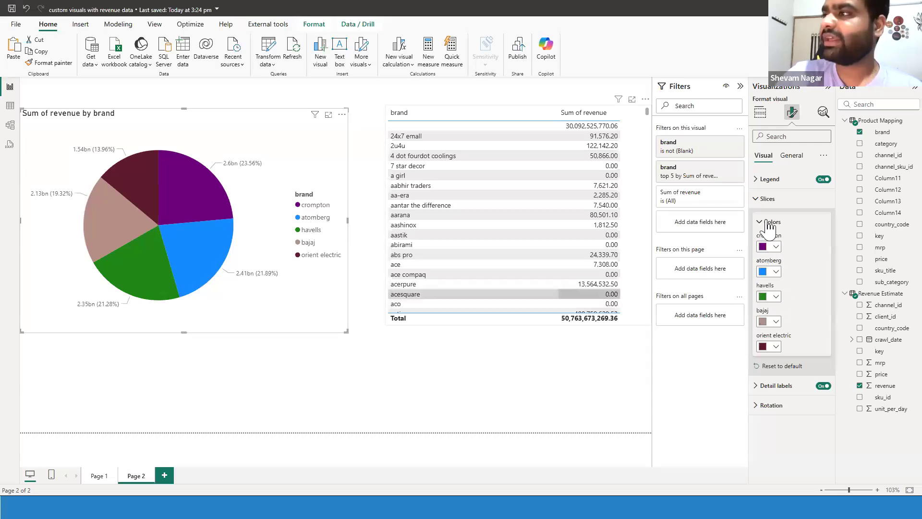
Step: Set the pie chart's legend position to Bottom center
{"action": "left_click", "coordinate": [769, 181]}
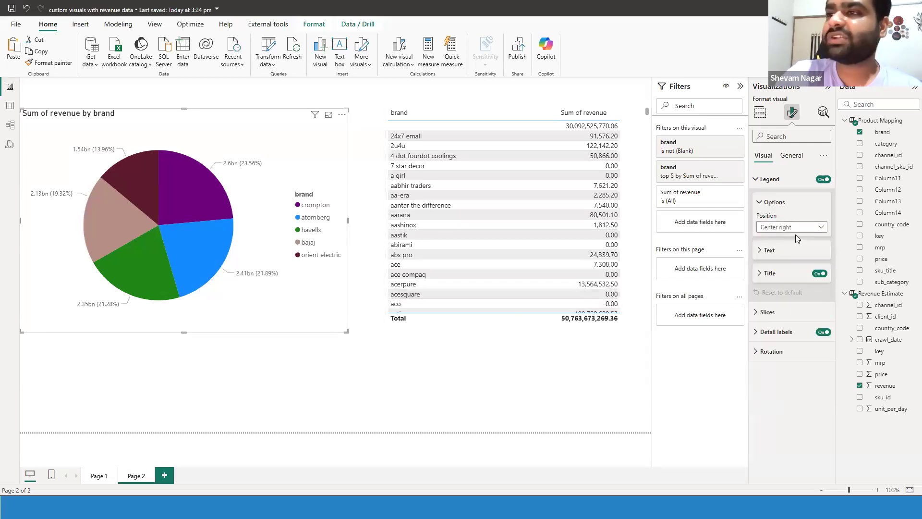
{"action": "left_click", "coordinate": [806, 229]}
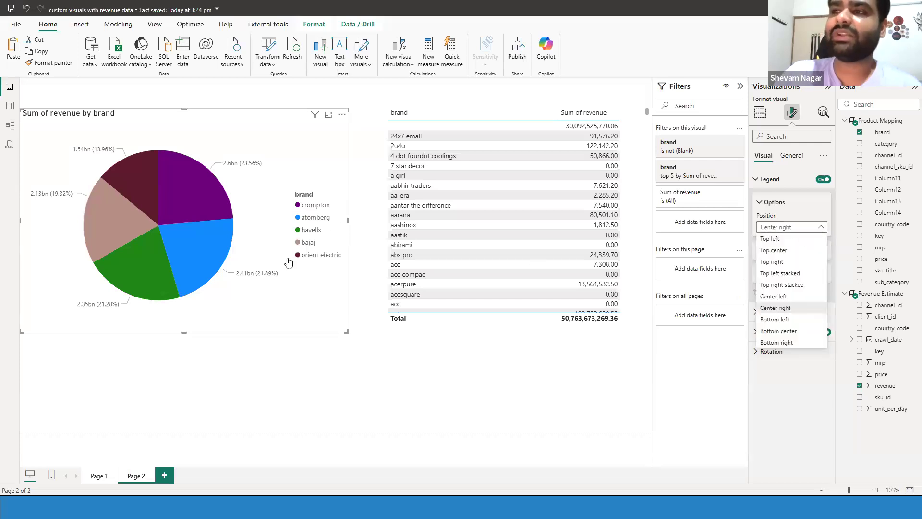
{"action": "left_click", "coordinate": [778, 331]}
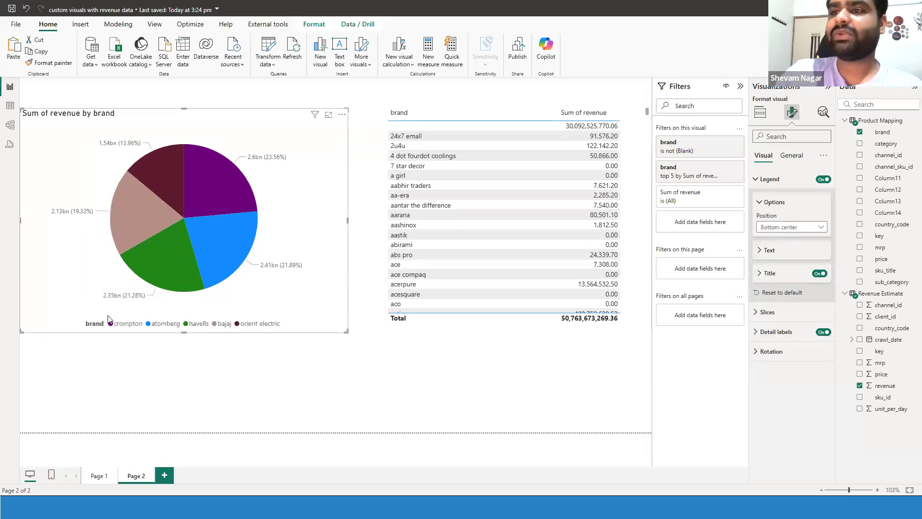
Step: Change the pie chart's legend title to "Companies"
{"action": "left_click", "coordinate": [757, 272]}
{"action": "double_click", "coordinate": [777, 298]}
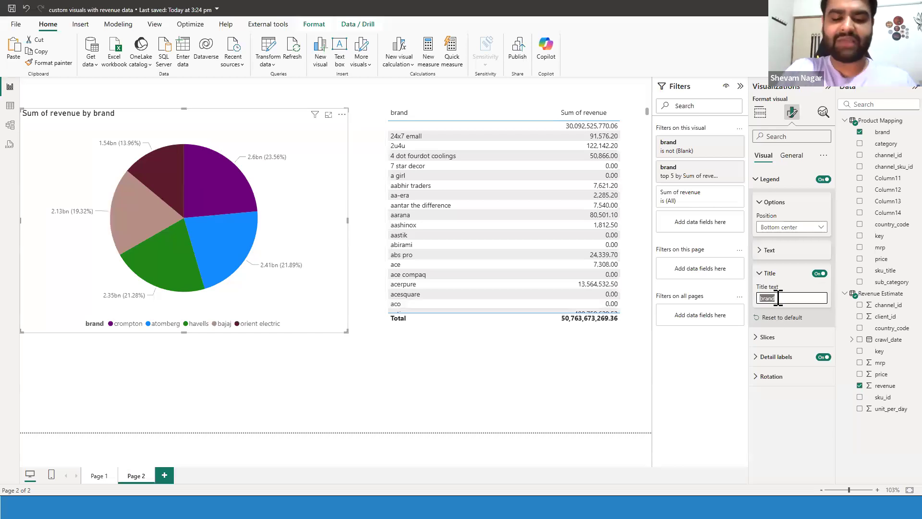
{"action": "type", "text": "Co"}
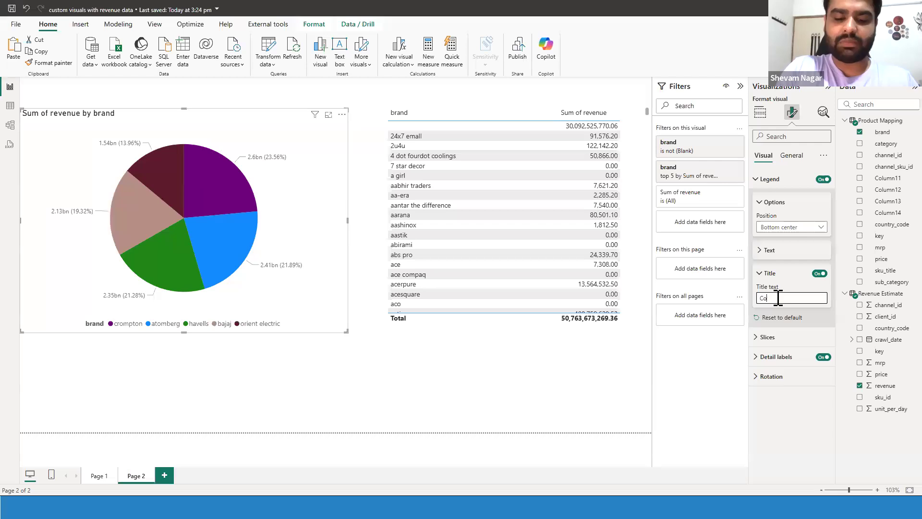
{"action": "type", "text": "mpanies"}
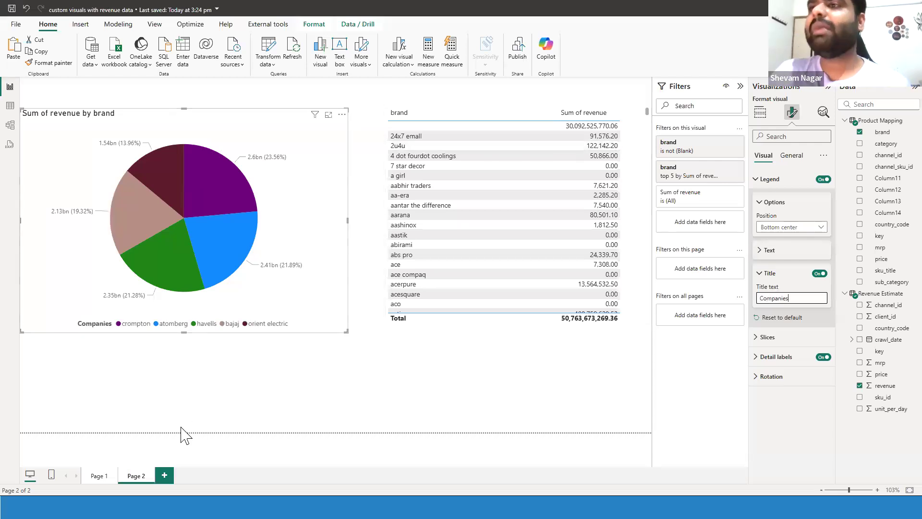
{"action": "left_click", "coordinate": [216, 370]}
{"action": "left_click", "coordinate": [300, 294]}
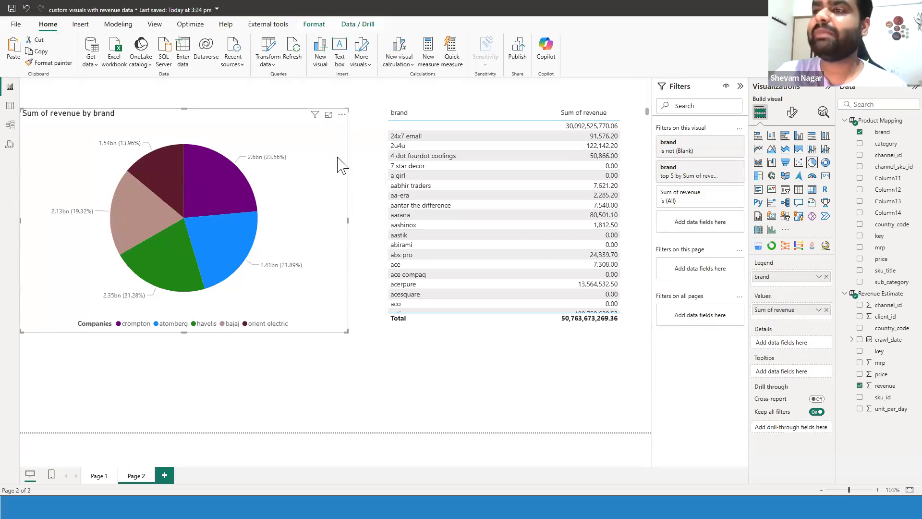
{"action": "left_click", "coordinate": [793, 113]}
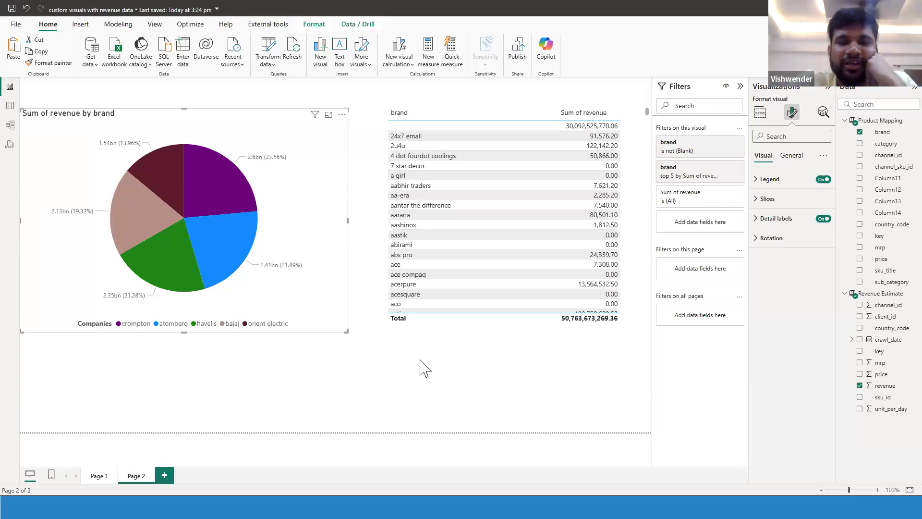
{"action": "left_click", "coordinate": [759, 116]}
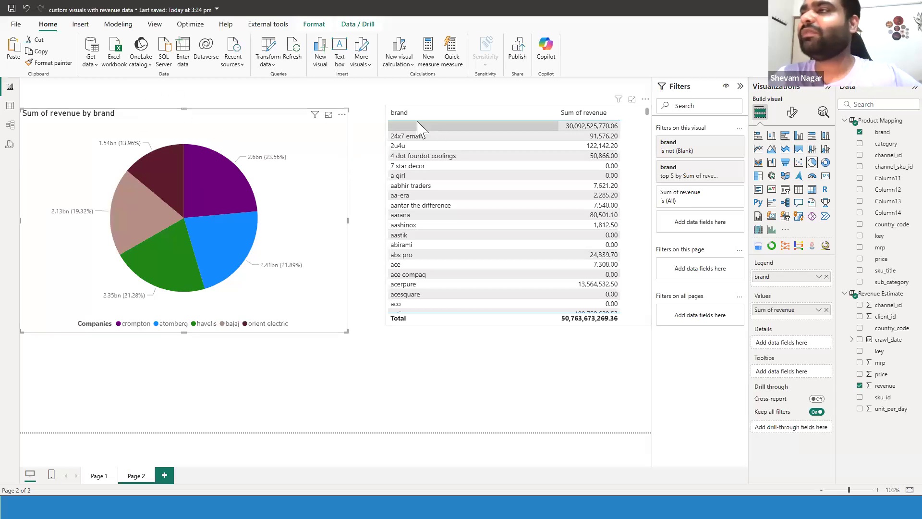
Step: Move the pie chart up to the page's upper edge and paste a duplicate of it on the same page
{"action": "left_click_drag", "start_coordinate": [248, 124], "coordinate": [247, 100]}
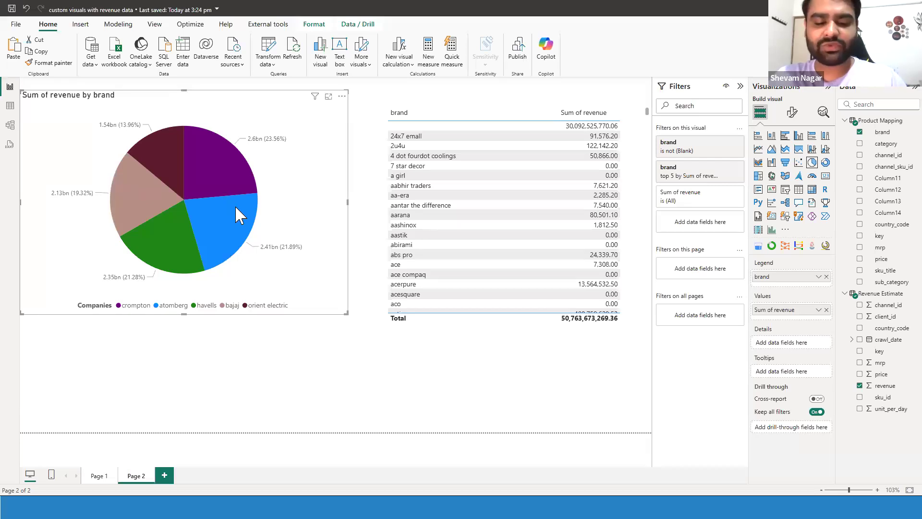
{"action": "left_click", "coordinate": [347, 339]}
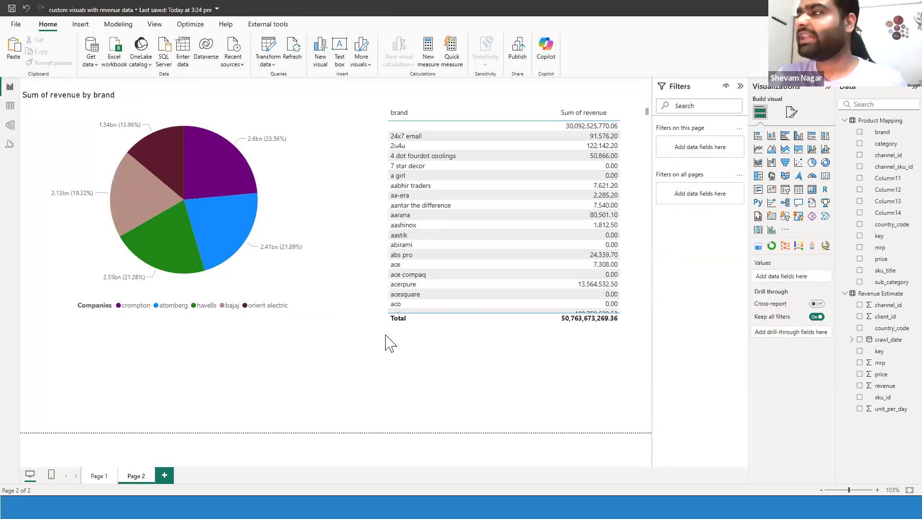
{"action": "left_click", "coordinate": [269, 98]}
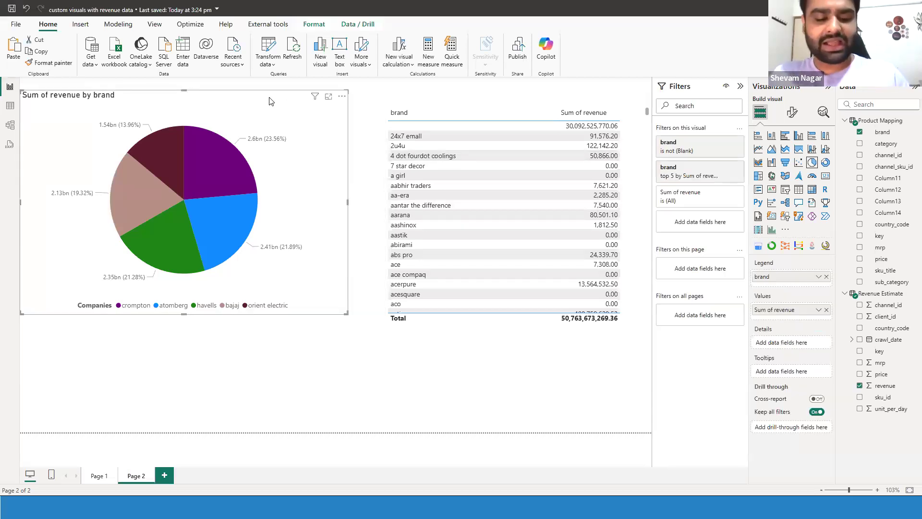
{"action": "right_click", "coordinate": [277, 102]}
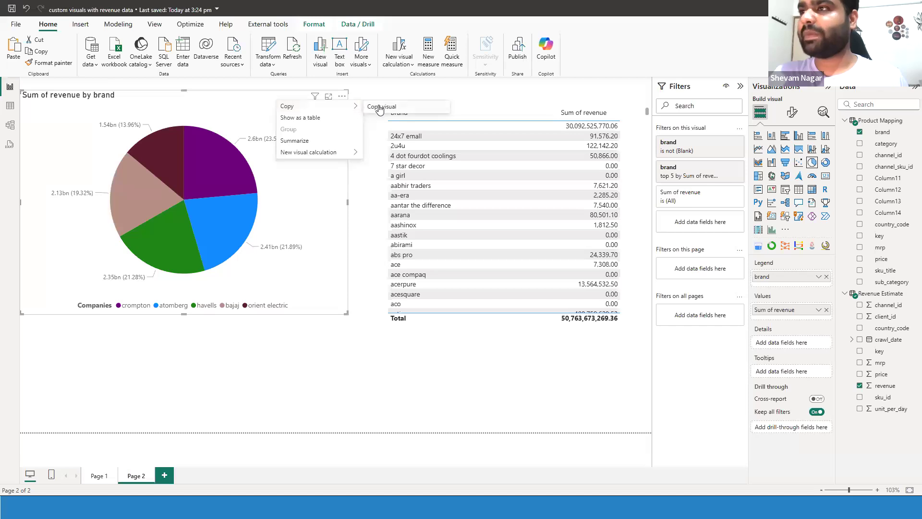
{"action": "left_click", "coordinate": [340, 305]}
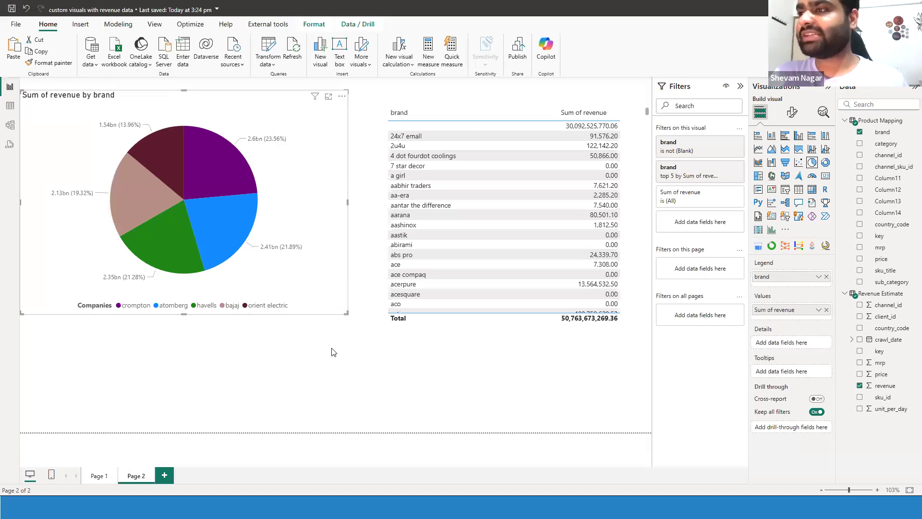
{"action": "key", "text": "ctrl+v"}
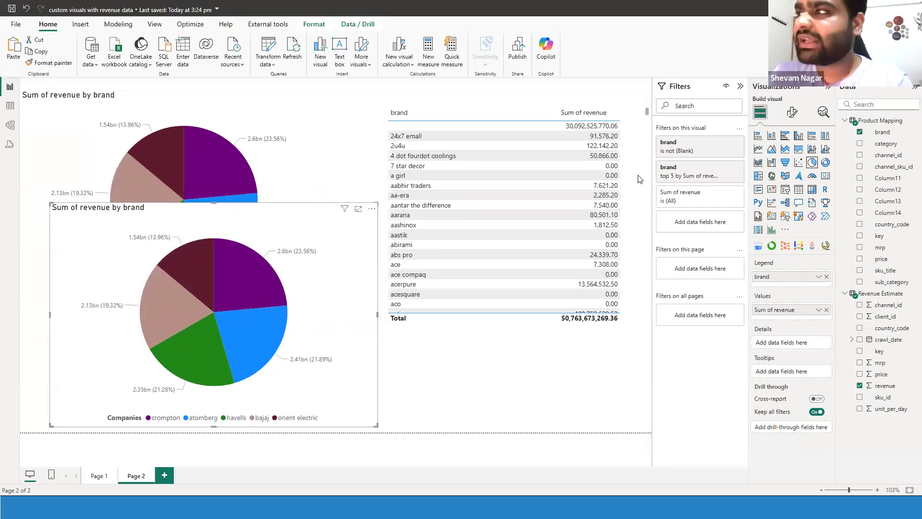
Step: Convert the duplicated pie chart to a stacked column chart, reduce its height to clear the pie, and widen it
{"action": "left_click", "coordinate": [773, 137]}
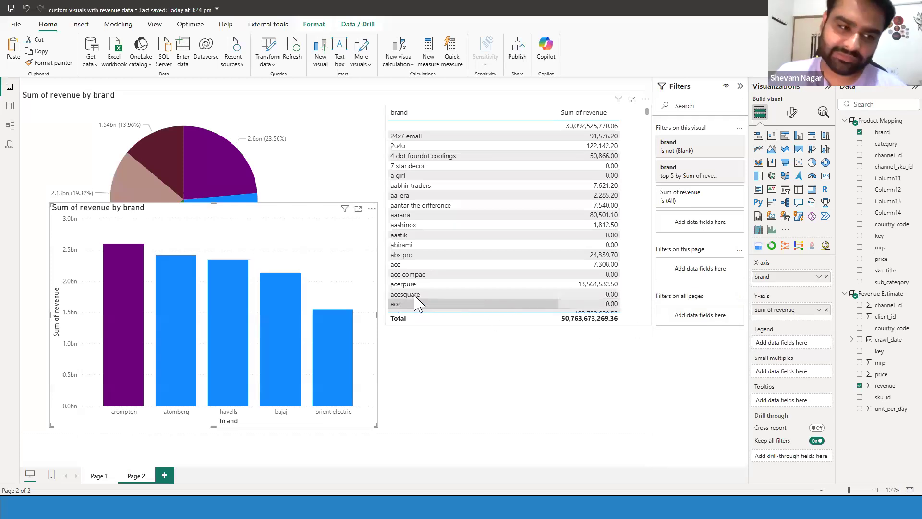
{"action": "left_click_drag", "start_coordinate": [213, 204], "coordinate": [206, 242]}
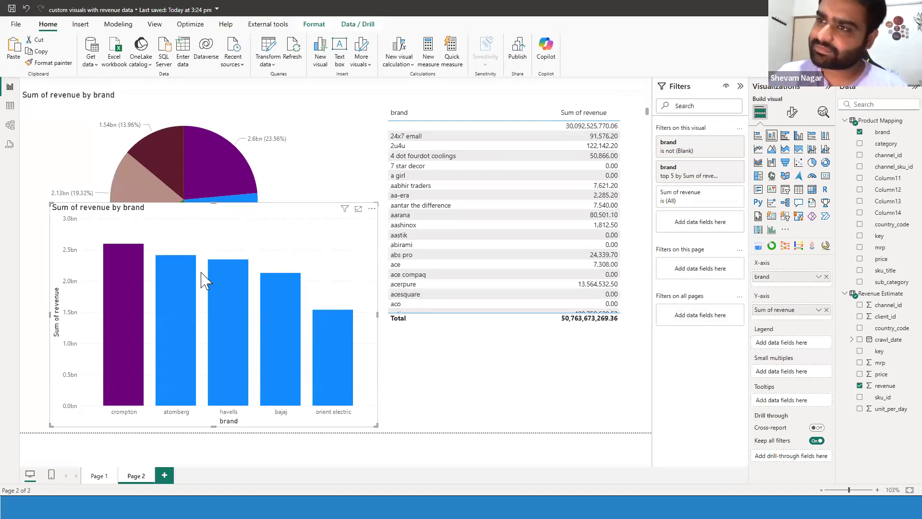
{"action": "left_click_drag", "start_coordinate": [200, 298], "coordinate": [200, 303]}
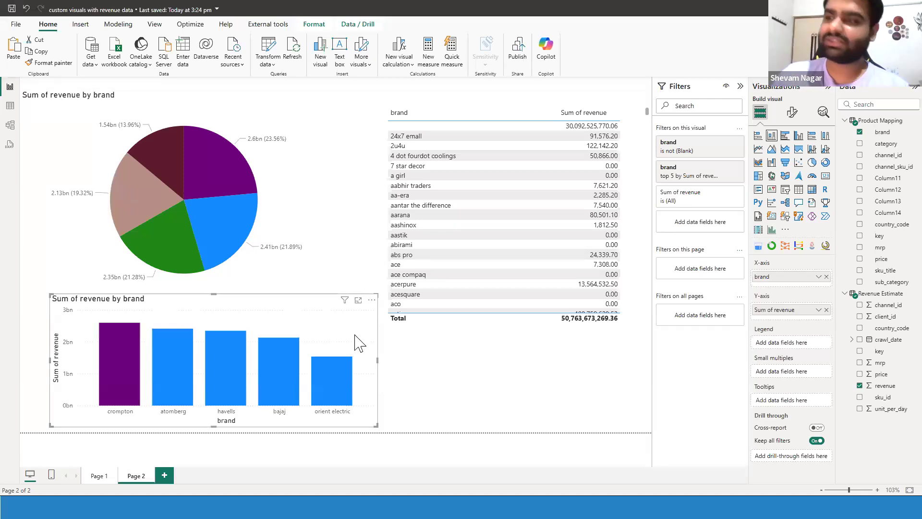
{"action": "left_click_drag", "start_coordinate": [378, 360], "coordinate": [388, 365]}
{"action": "left_click", "coordinate": [528, 377]}
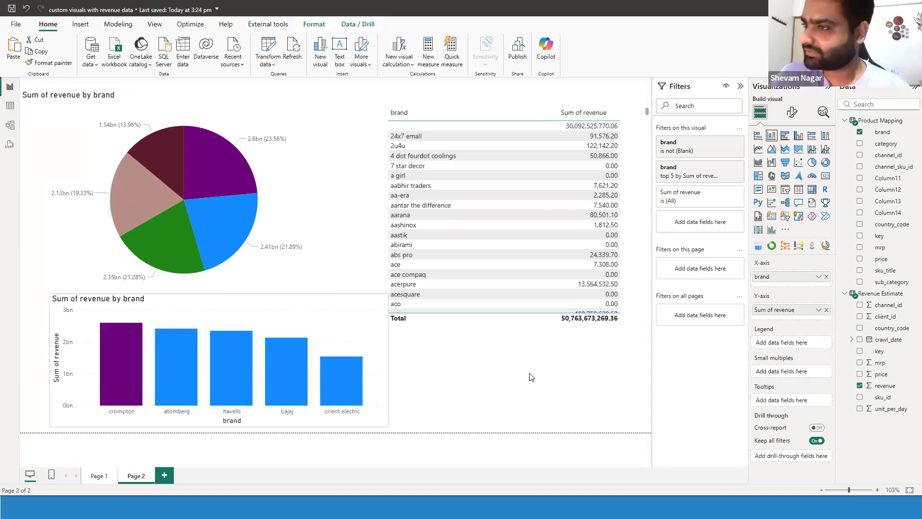
{"action": "left_click_drag", "start_coordinate": [529, 374], "coordinate": [530, 373]}
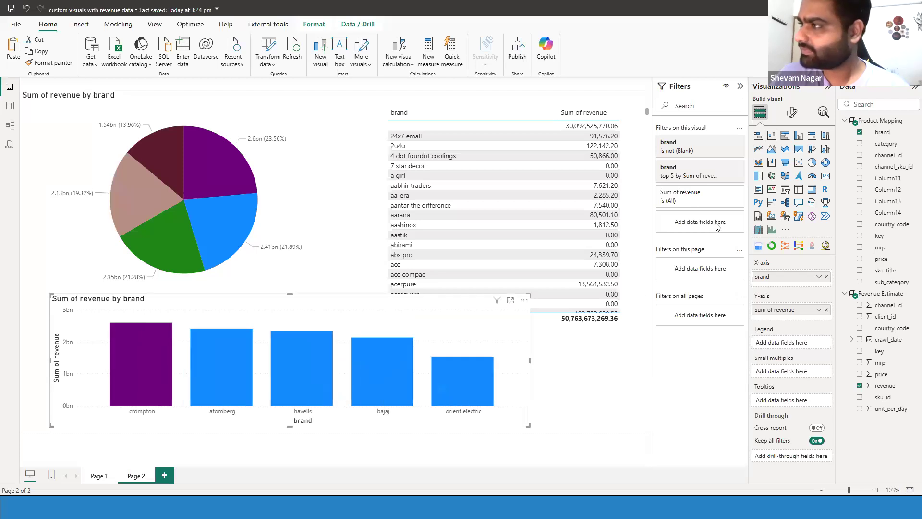
Step: Set the column chart's brand Top N filter to the top 10 by Sum of revenue
{"action": "left_click", "coordinate": [716, 168]}
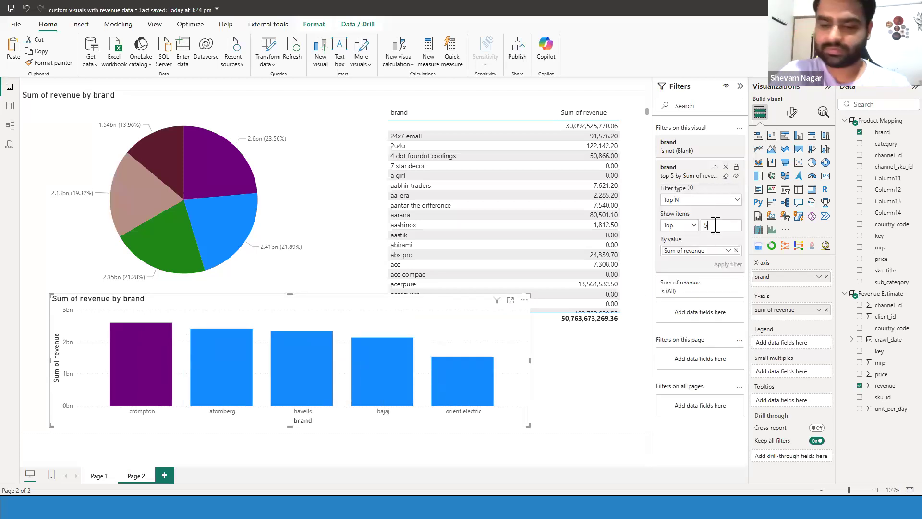
{"action": "key", "text": "BackSpace"}
{"action": "type", "text": "10"}
{"action": "key", "text": "Return"}
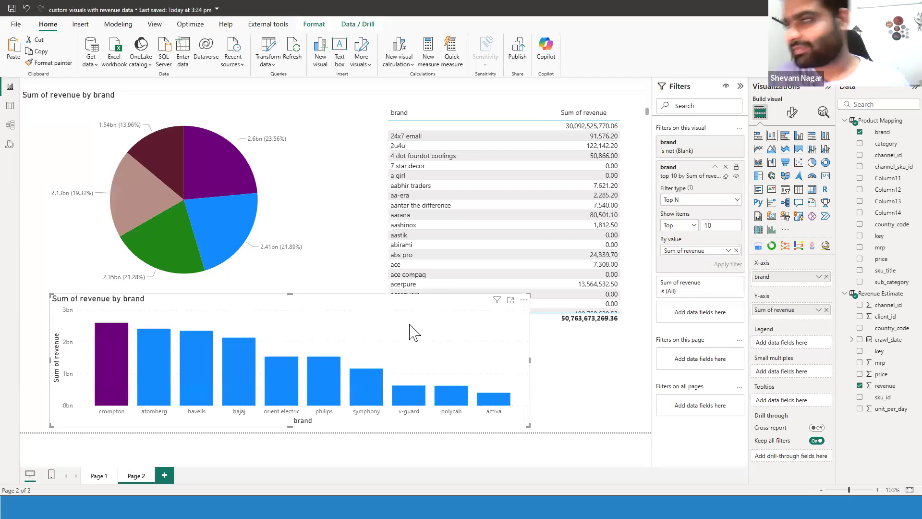
{"action": "left_click", "coordinate": [571, 414]}
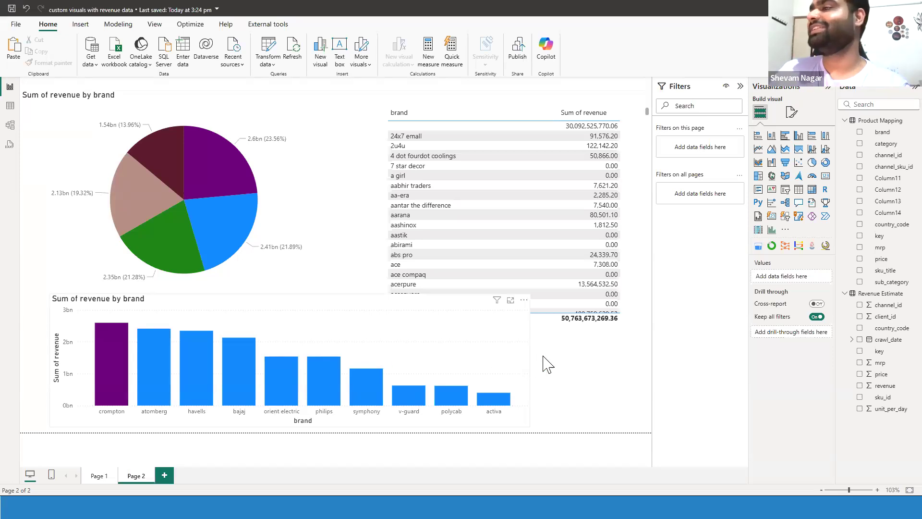
Step: Shrink the pie chart so its legend clears the column chart, and align the column chart to the page edge beneath it
{"action": "left_click", "coordinate": [334, 207]}
{"action": "left_click_drag", "start_coordinate": [349, 301], "coordinate": [321, 253]}
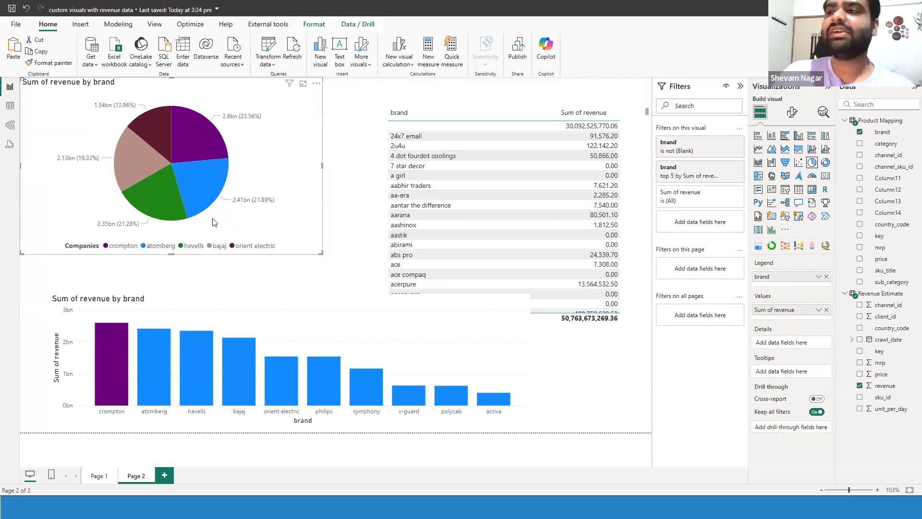
{"action": "left_click_drag", "start_coordinate": [151, 350], "coordinate": [122, 328]}
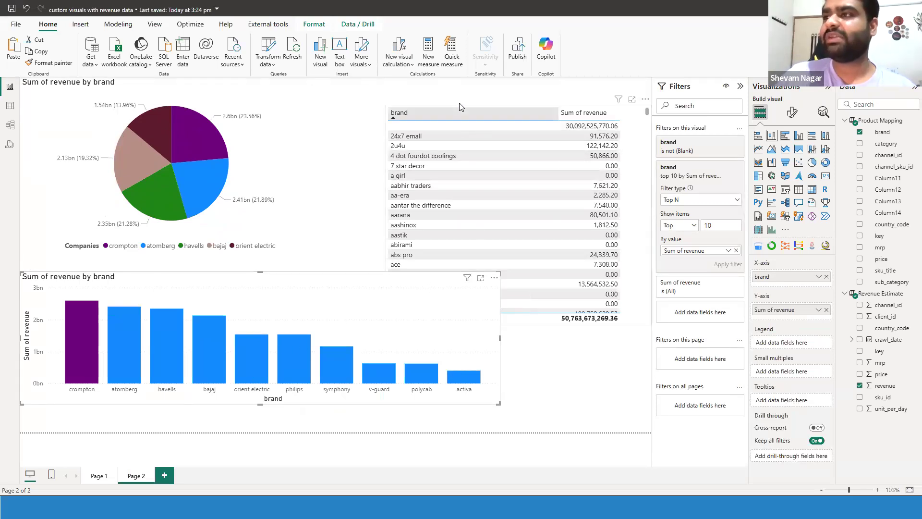
Step: Move the brand revenue table to the page's upper edge beside the pie chart and shorten it to clear the column chart
{"action": "left_click_drag", "start_coordinate": [461, 107], "coordinate": [435, 73]}
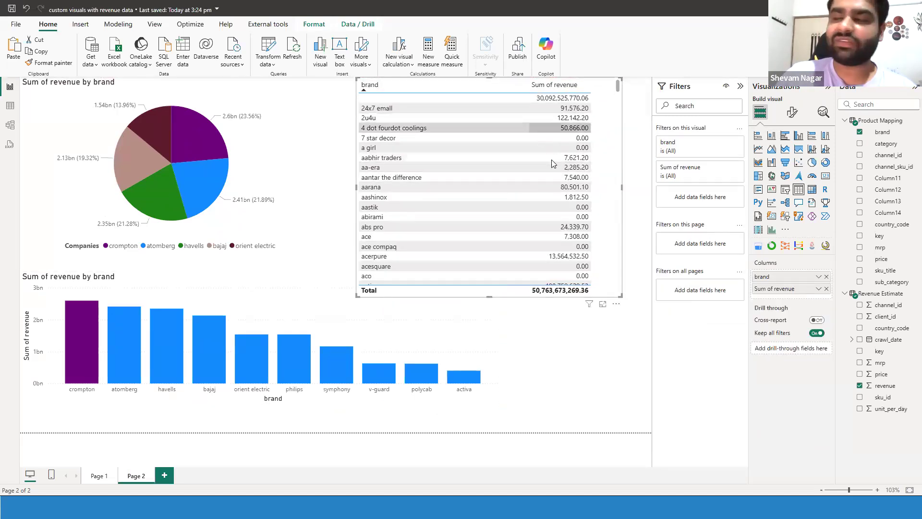
{"action": "left_click", "coordinate": [509, 340]}
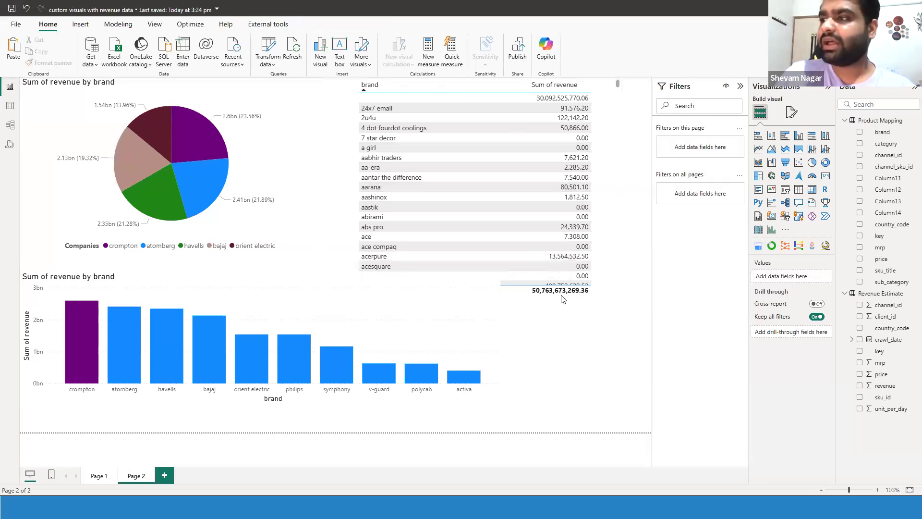
{"action": "left_click", "coordinate": [499, 294]}
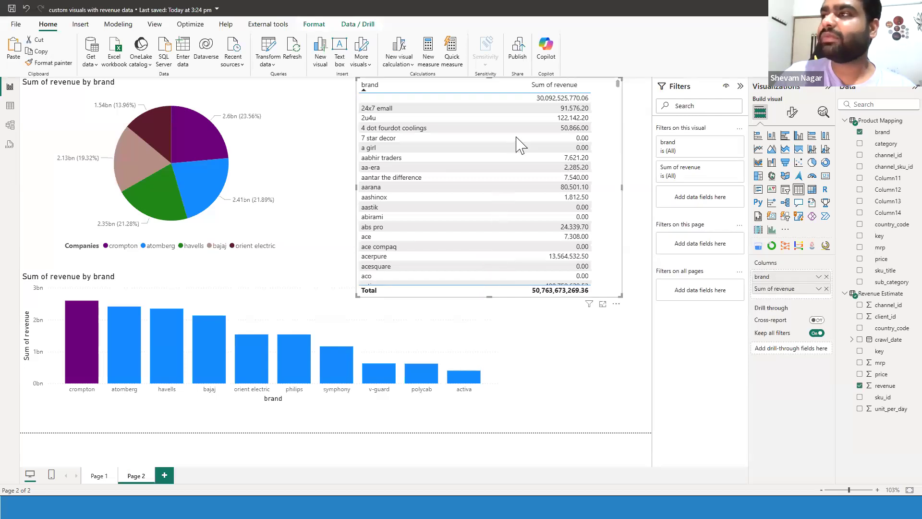
{"action": "left_click_drag", "start_coordinate": [590, 296], "coordinate": [591, 247]}
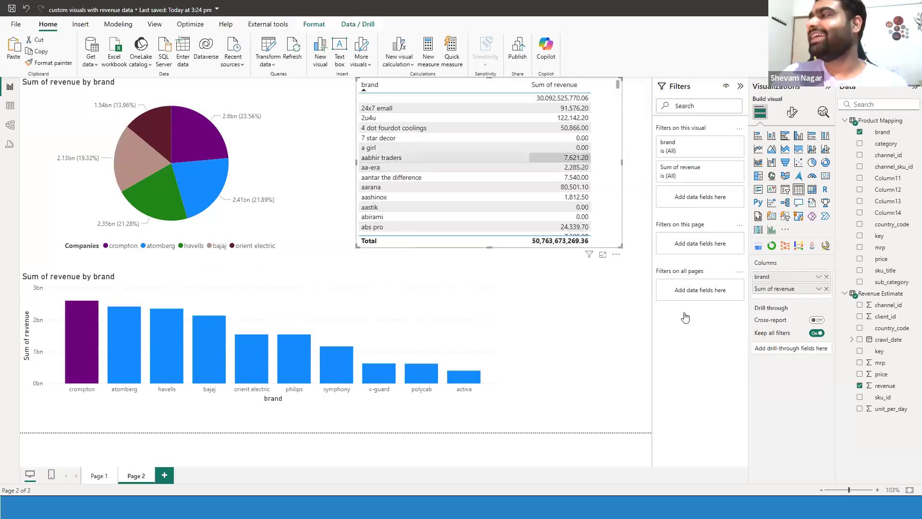
{"action": "left_click", "coordinate": [615, 317]}
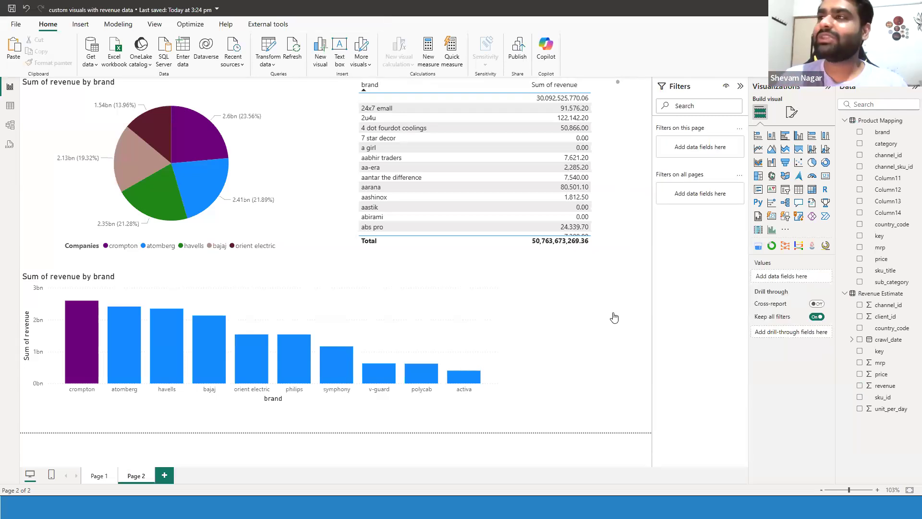
Step: Add a slicer on the category field in the free space beside the column chart
{"action": "left_click", "coordinate": [785, 191]}
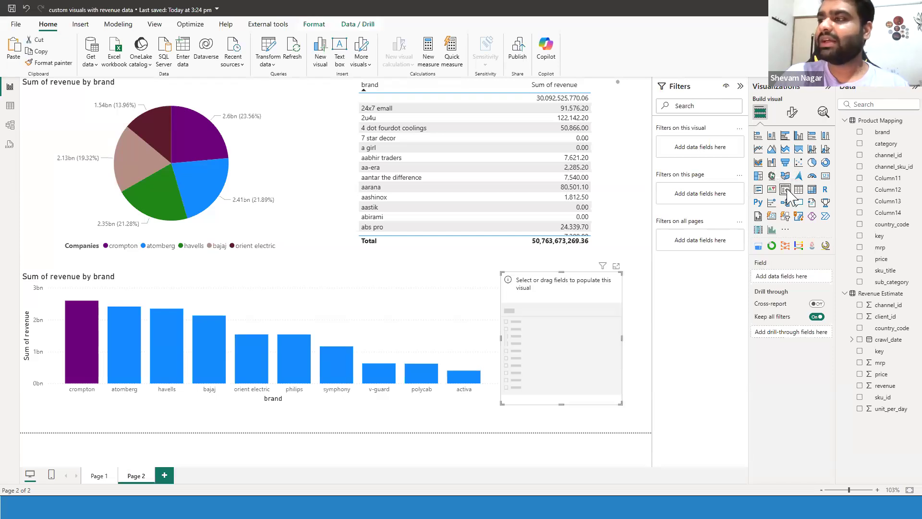
{"action": "left_click_drag", "start_coordinate": [579, 277], "coordinate": [604, 273]}
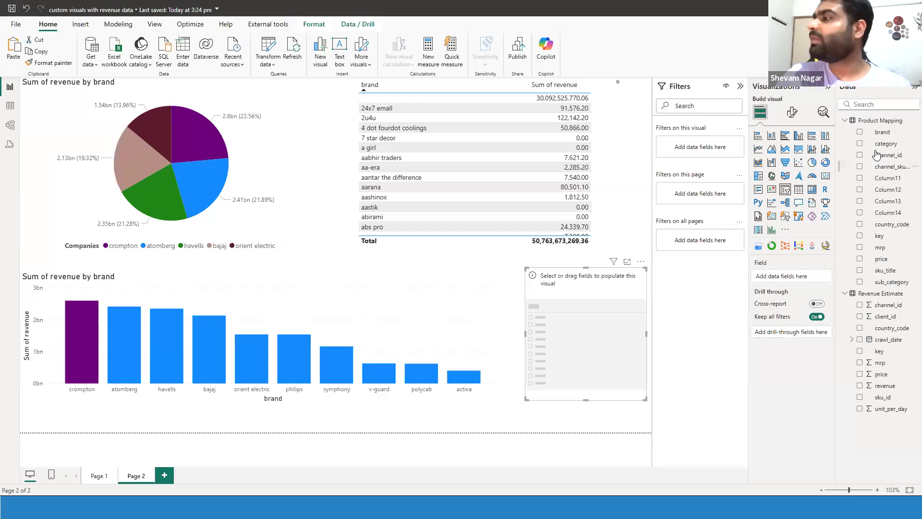
{"action": "left_click_drag", "start_coordinate": [880, 150], "coordinate": [782, 277]}
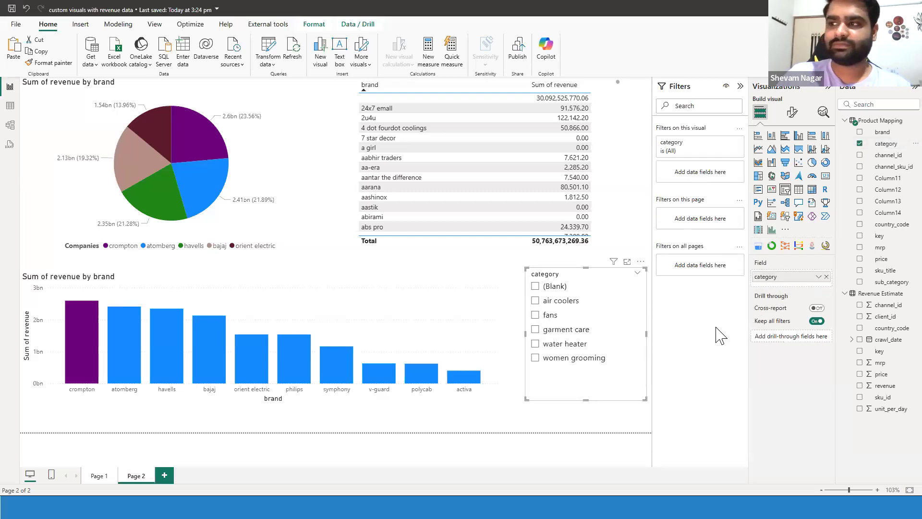
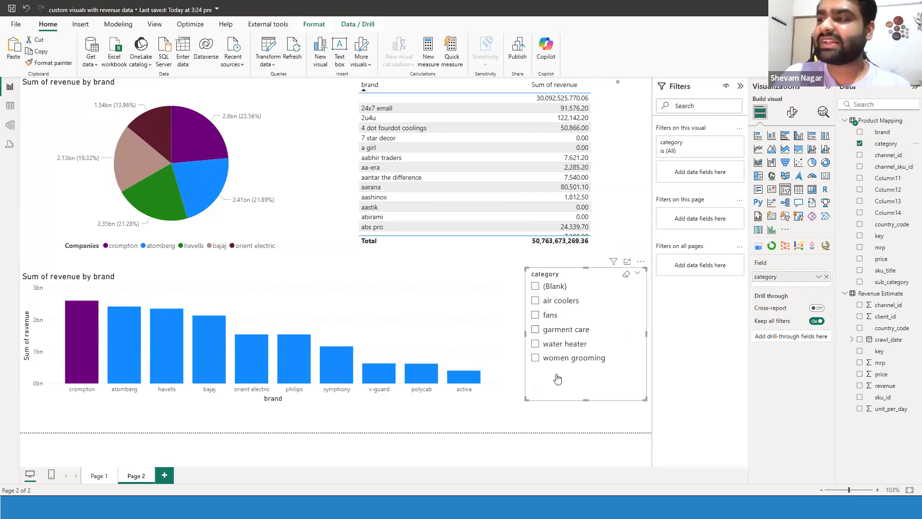
Step: Filter the page to the fans category and sort the table by Sum of revenue in descending order
{"action": "left_click", "coordinate": [551, 317]}
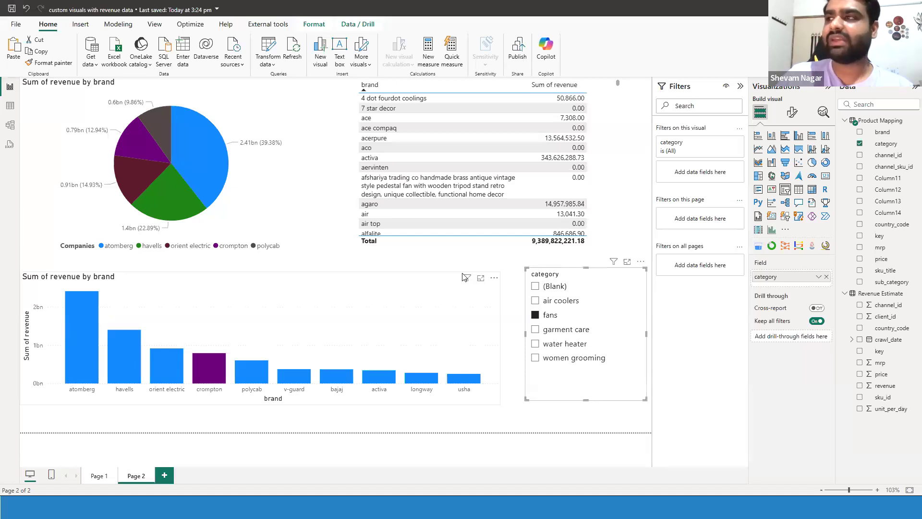
{"action": "left_click", "coordinate": [561, 87]}
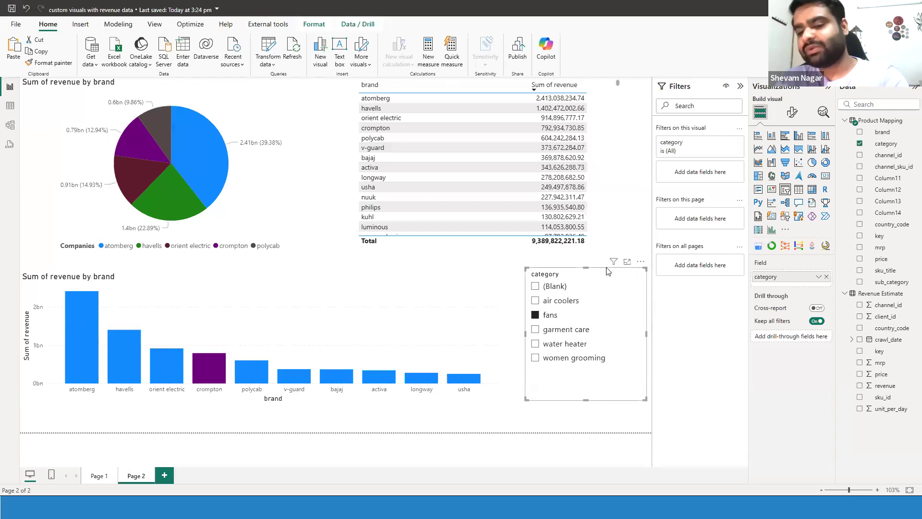
Step: Replace the slicer with a new one on the category field and filter the page to air coolers
{"action": "key", "text": "Delete"}
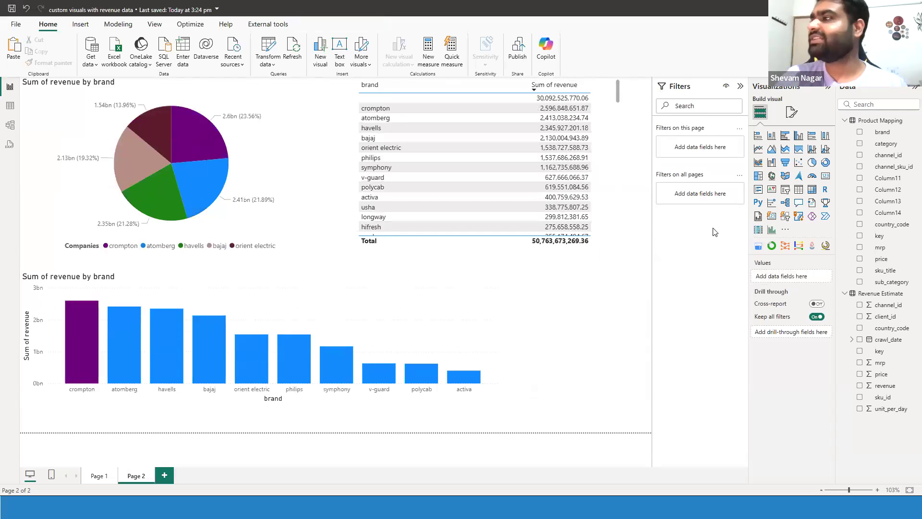
{"action": "left_click", "coordinate": [787, 191]}
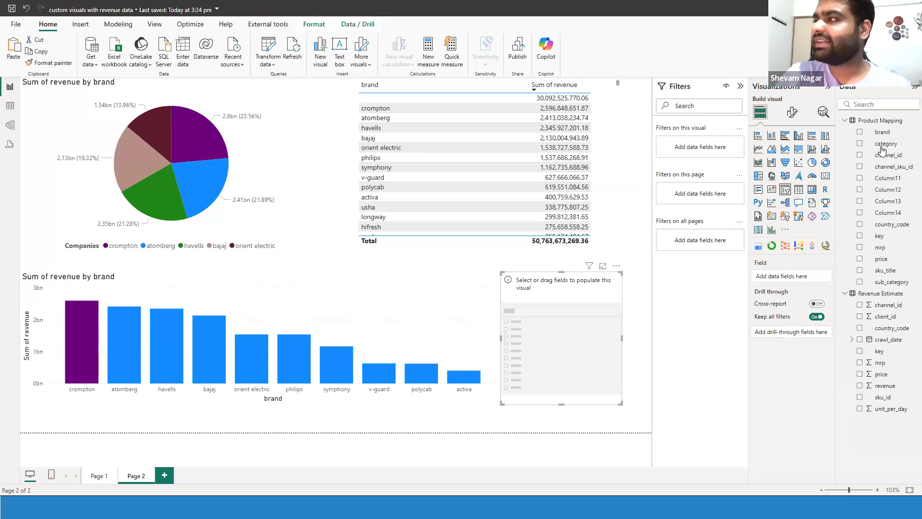
{"action": "left_click_drag", "start_coordinate": [838, 186], "coordinate": [793, 276]}
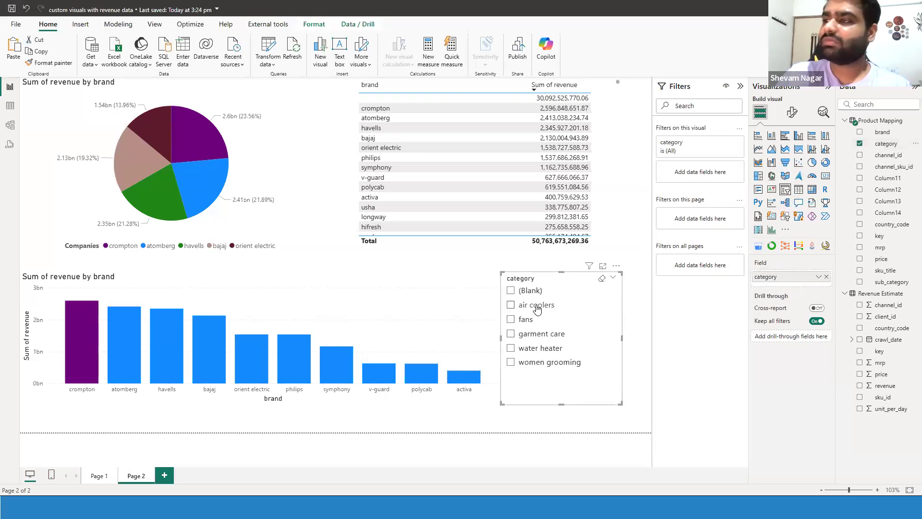
{"action": "left_click", "coordinate": [537, 309]}
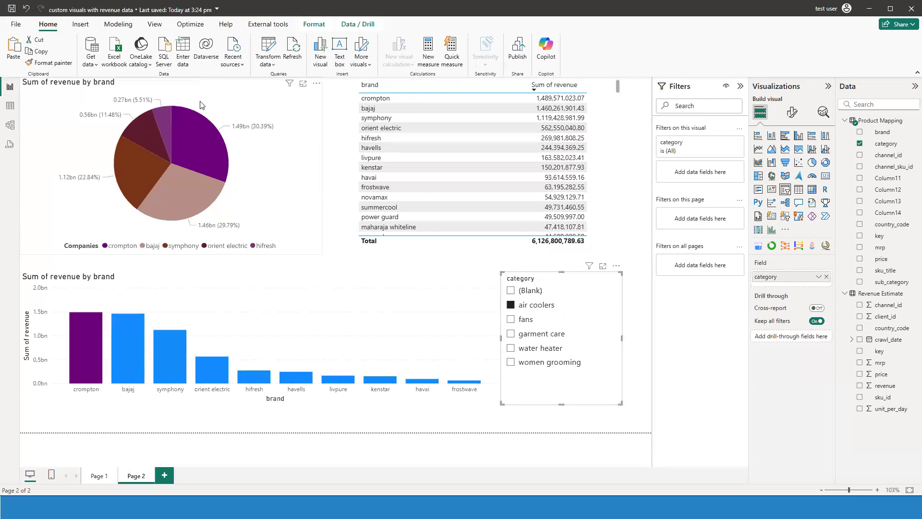
Step: Move the pie chart down over the column chart and place the category slicer on top of it
{"action": "left_click", "coordinate": [213, 138]}
{"action": "left_click_drag", "start_coordinate": [213, 136], "coordinate": [241, 236]}
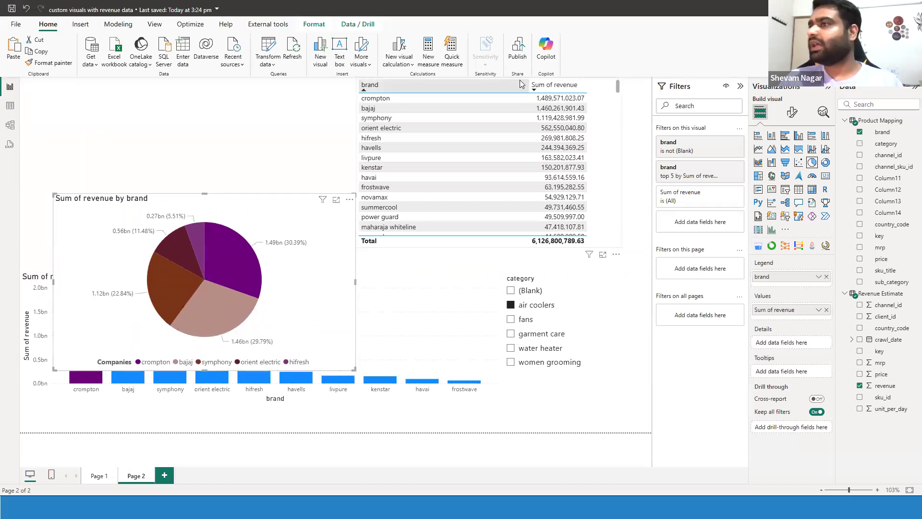
{"action": "left_click", "coordinate": [504, 425]}
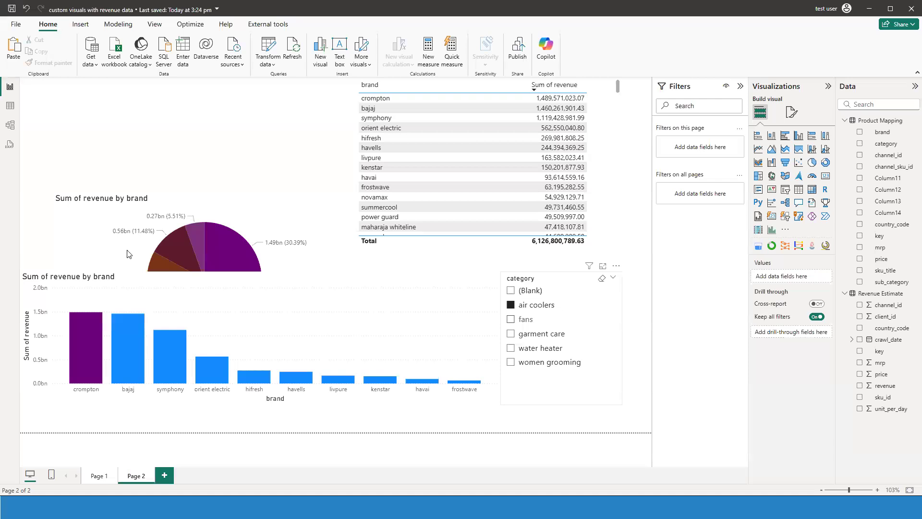
{"action": "left_click_drag", "start_coordinate": [125, 257], "coordinate": [138, 214]}
{"action": "left_click_drag", "start_coordinate": [96, 83], "coordinate": [231, 207]}
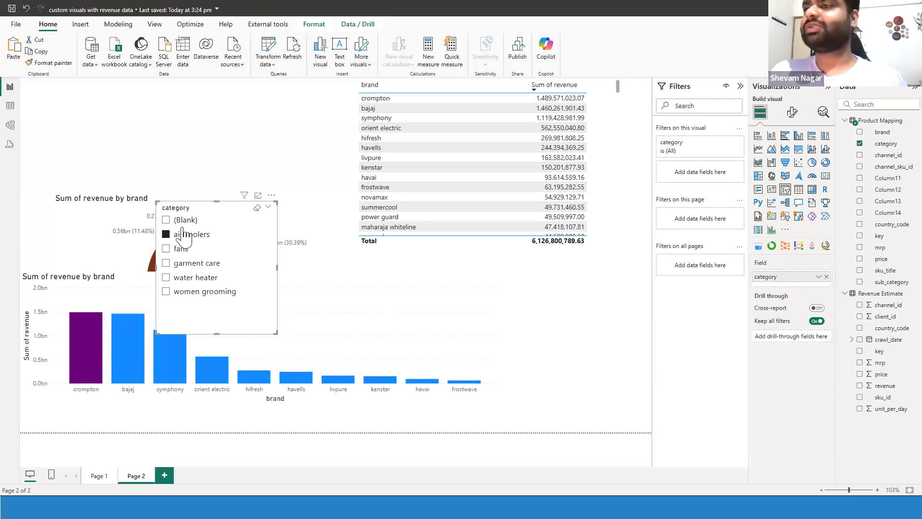
{"action": "left_click_drag", "start_coordinate": [186, 224], "coordinate": [217, 234]}
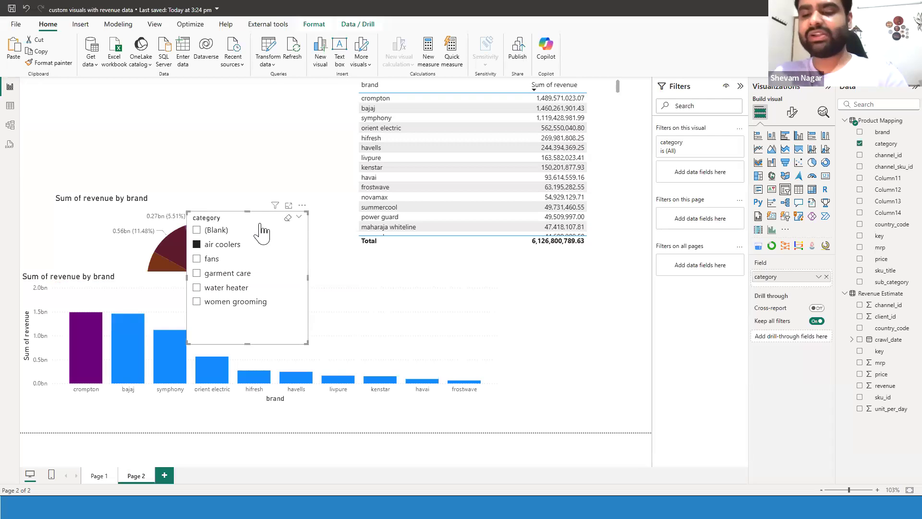
Step: Delete the category slicer, pie chart, column chart and revenue table from Page 2
{"action": "key", "text": "Delete"}
{"action": "left_click", "coordinate": [154, 206]}
{"action": "key", "text": "Delete"}
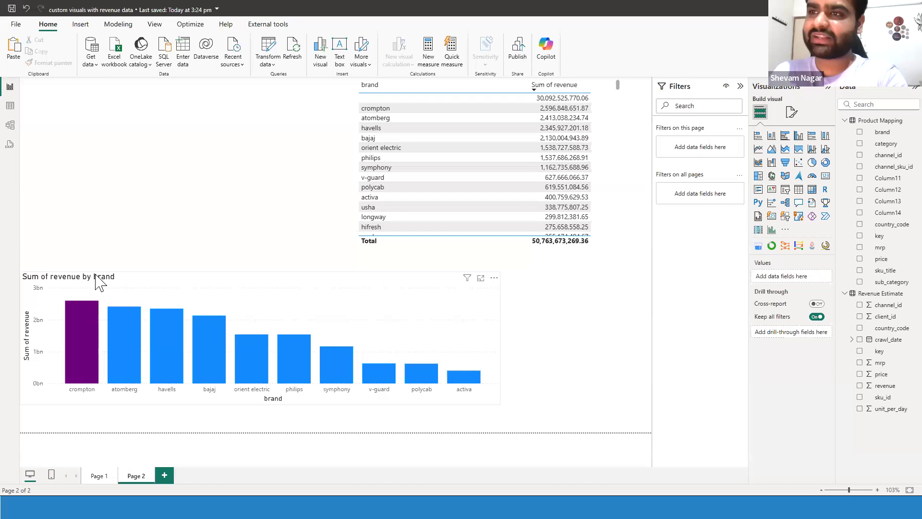
{"action": "left_click", "coordinate": [98, 280]}
{"action": "key", "text": "Delete"}
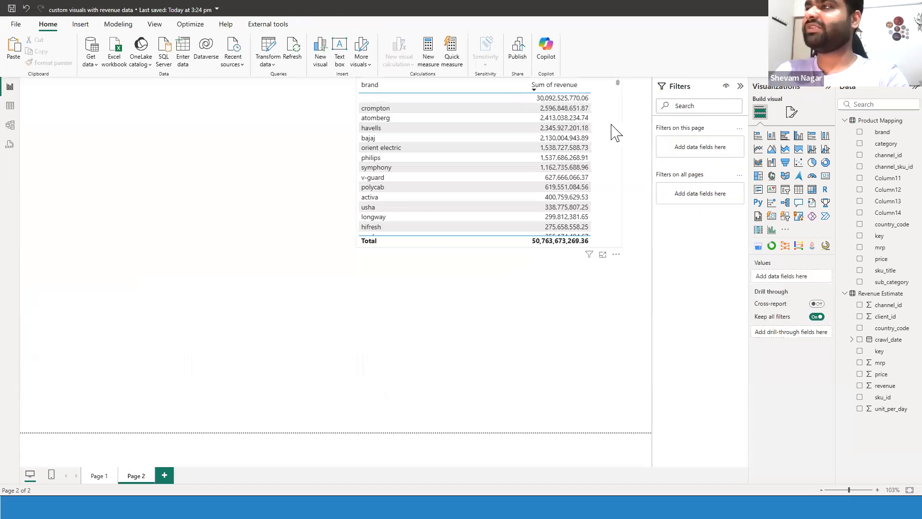
{"action": "left_click", "coordinate": [616, 133]}
{"action": "key", "text": "Delete"}
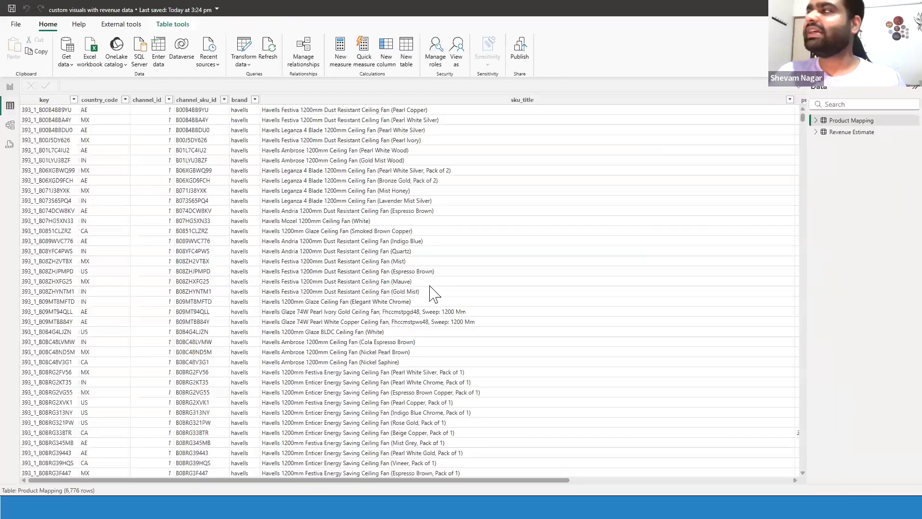
Step: Examine the columns of the Product Mapping table and the sku_id column of the Revenue Estimate table
{"action": "left_click", "coordinate": [862, 136]}
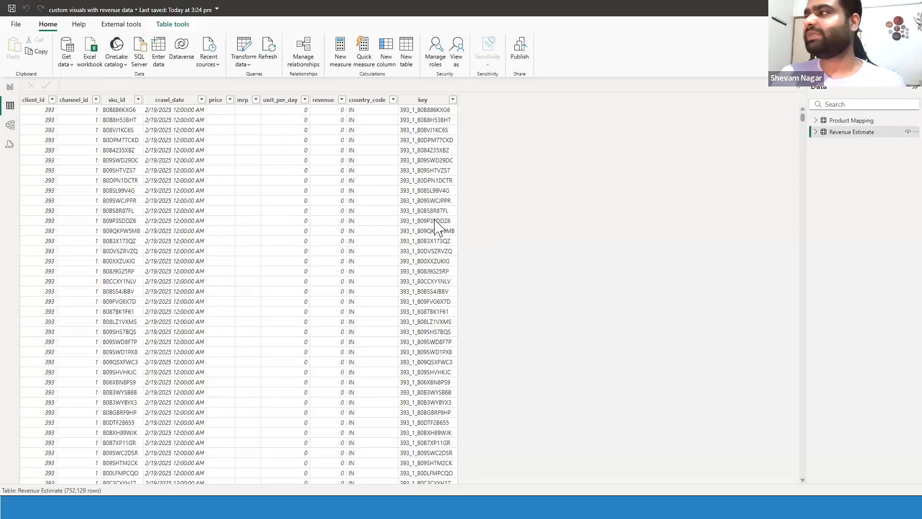
{"action": "left_click", "coordinate": [842, 126]}
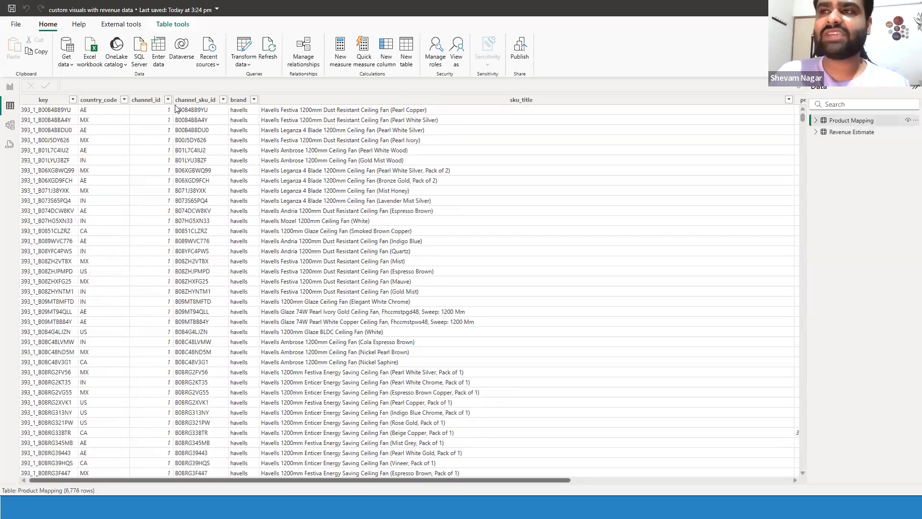
{"action": "scroll", "coordinate": [196, 112], "scroll_direction": "right", "scroll_amount": 2}
{"action": "scroll", "coordinate": [515, 441], "scroll_direction": "right", "scroll_amount": 2}
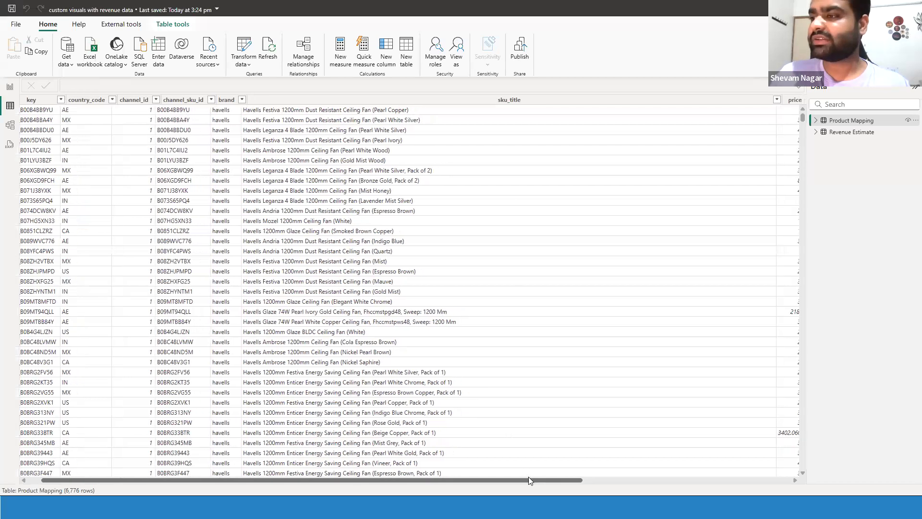
{"action": "scroll", "coordinate": [696, 107], "scroll_direction": "right", "scroll_amount": 5}
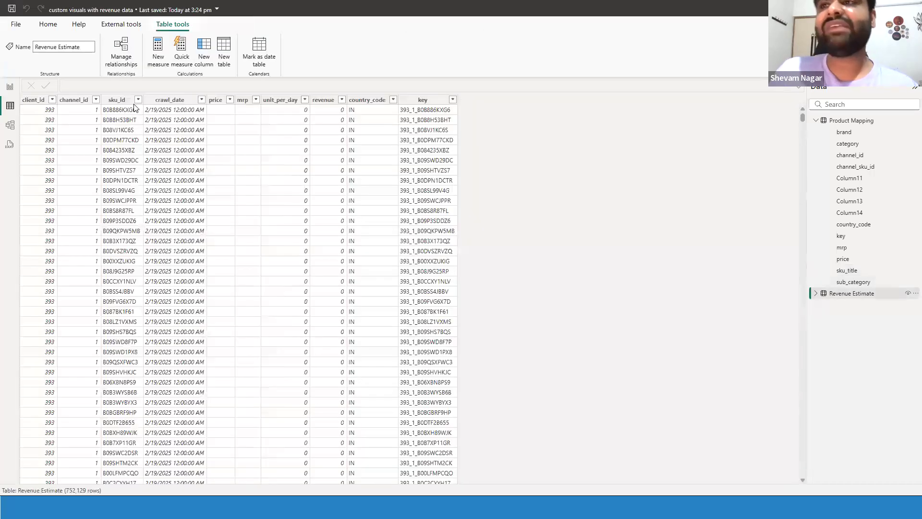
{"action": "left_click", "coordinate": [134, 102]}
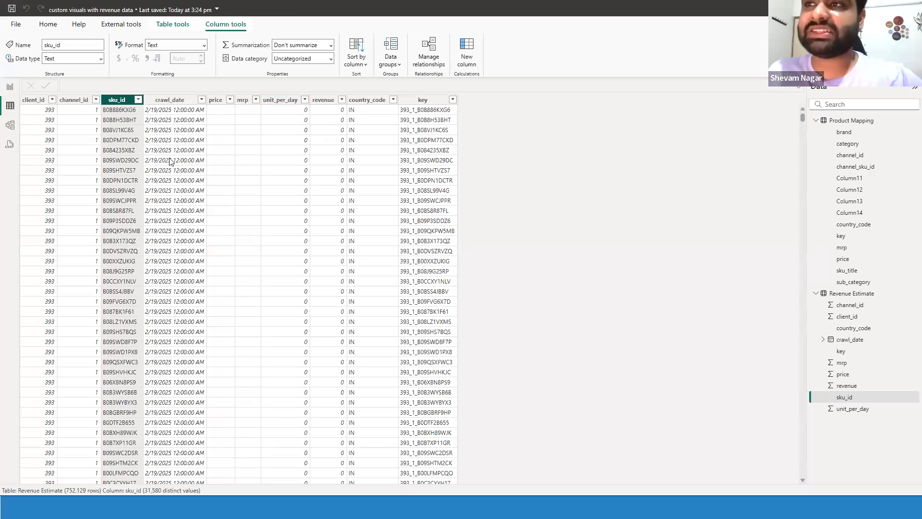
Step: Add a slicer on the Product Mapping category field to Page 2 and shrink it to fit its options
{"action": "left_click", "coordinate": [10, 88]}
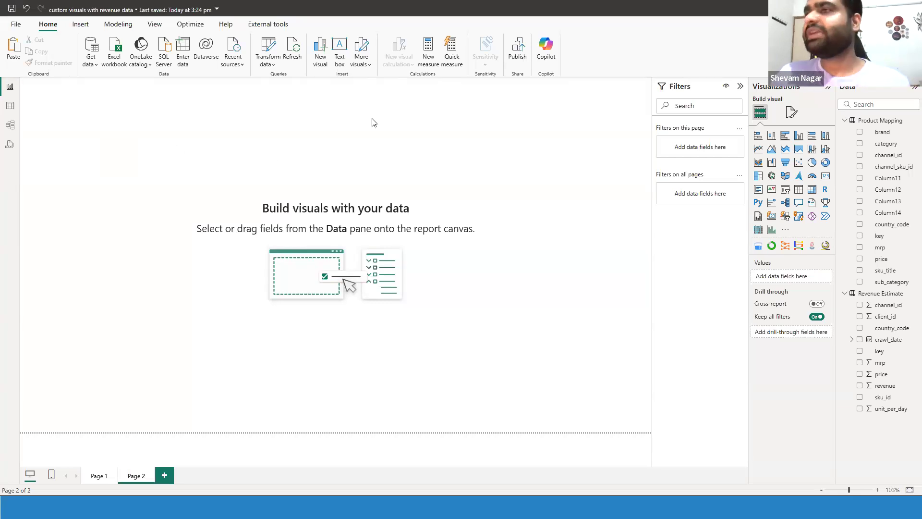
{"action": "left_click", "coordinate": [787, 191]}
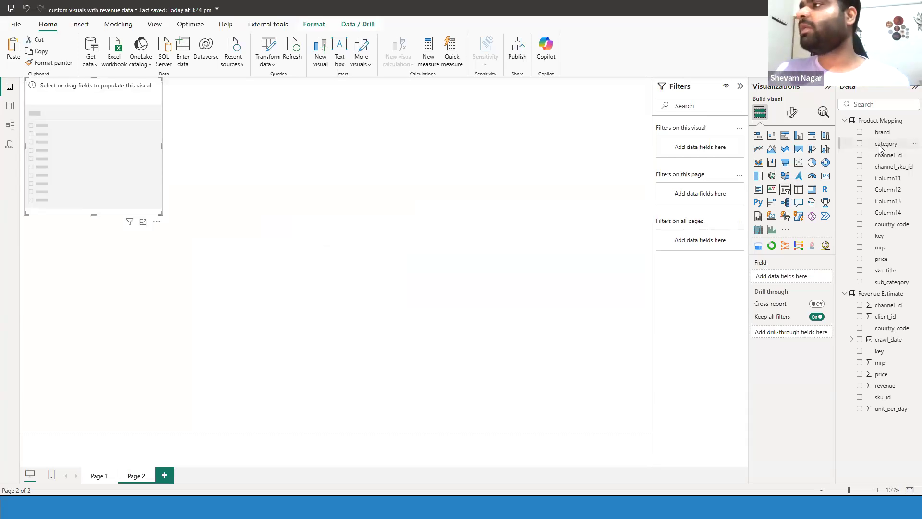
{"action": "left_click_drag", "start_coordinate": [890, 144], "coordinate": [768, 276]}
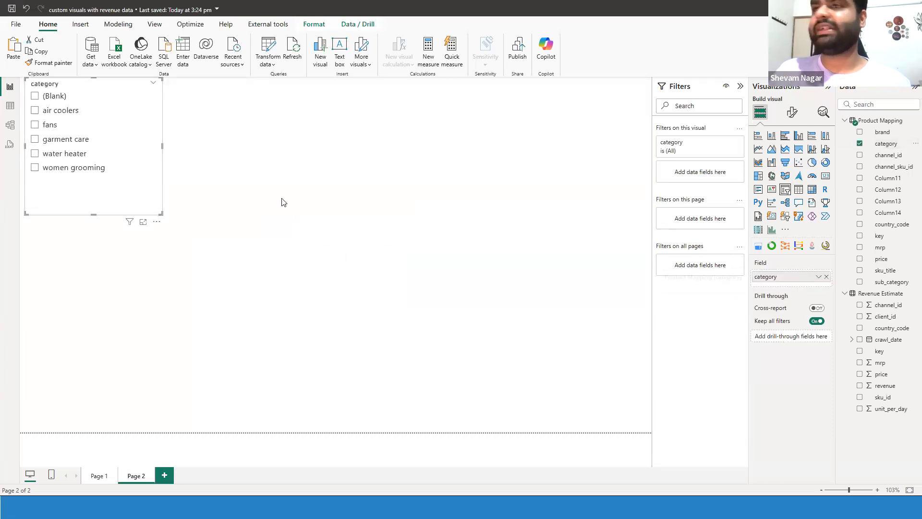
{"action": "left_click_drag", "start_coordinate": [159, 214], "coordinate": [156, 182]}
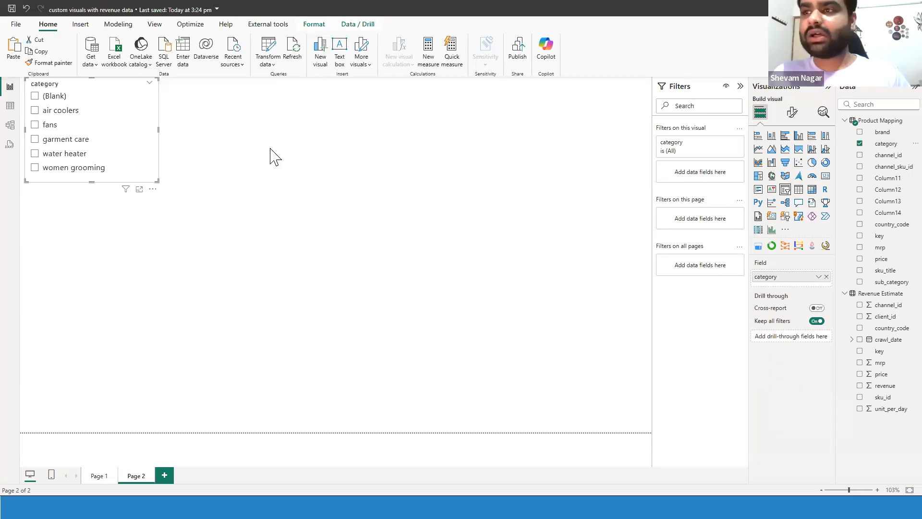
Step: Duplicate the category slicer, place the copy directly beside the original and change its field to sub_category
{"action": "key", "text": "ctrl+v"}
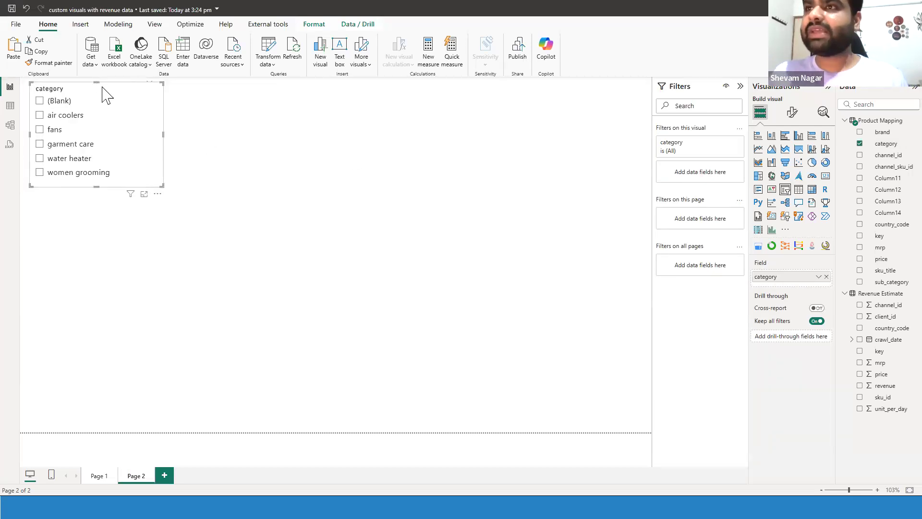
{"action": "left_click_drag", "start_coordinate": [147, 88], "coordinate": [224, 86]}
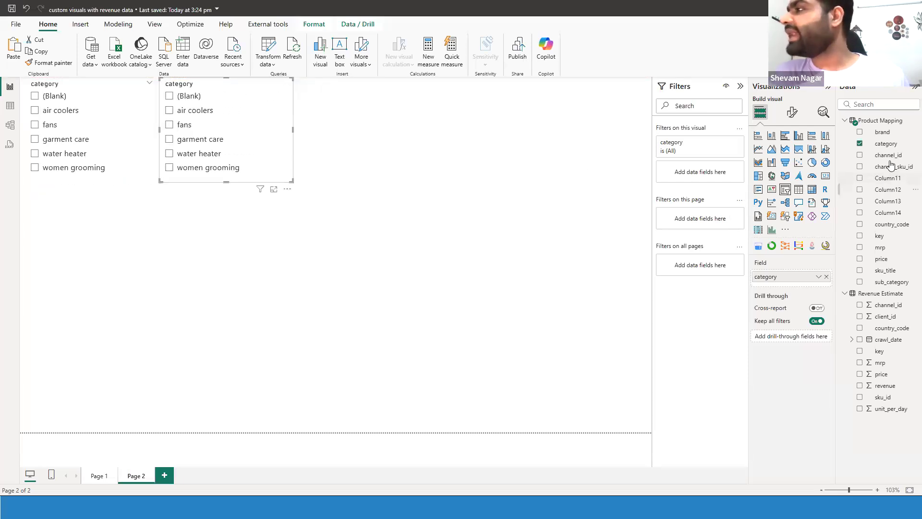
{"action": "left_click_drag", "start_coordinate": [887, 288], "coordinate": [691, 282]}
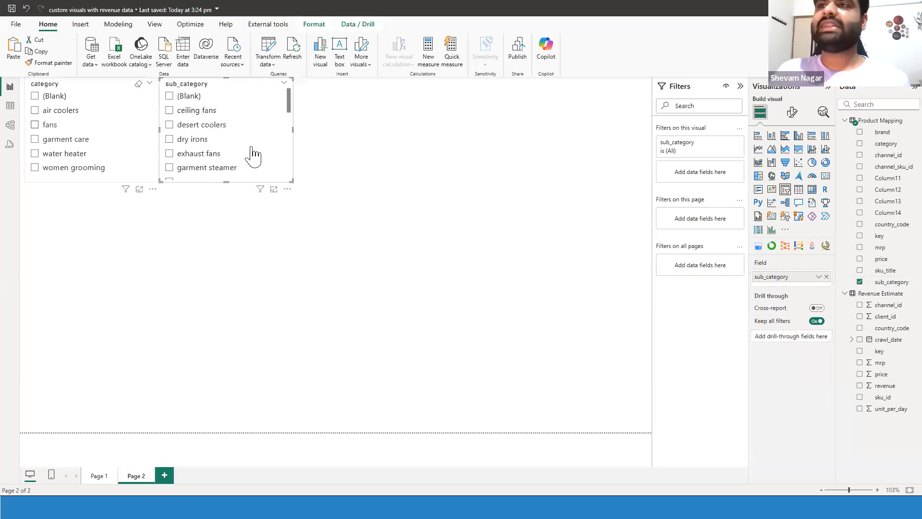
{"action": "left_click", "coordinate": [386, 152]}
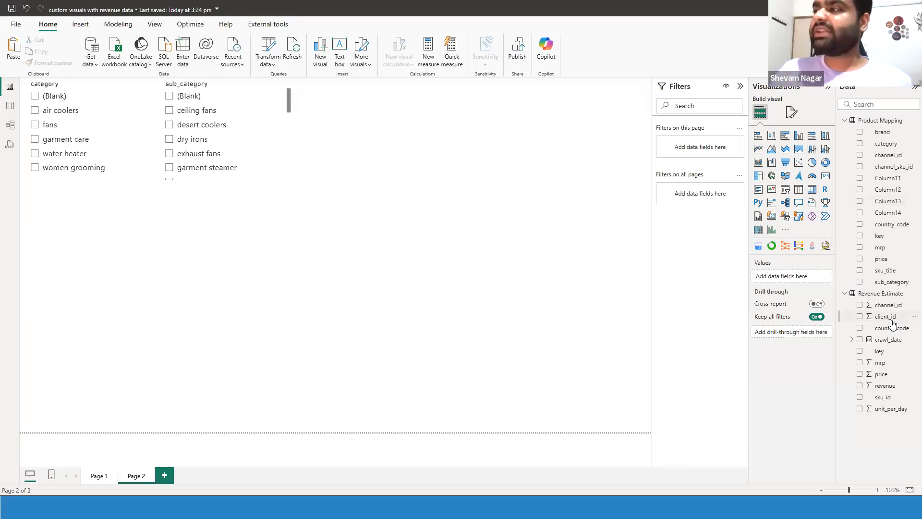
Step: Add a crawl_date slicer in the upper-right corner of the report page
{"action": "left_click", "coordinate": [785, 190]}
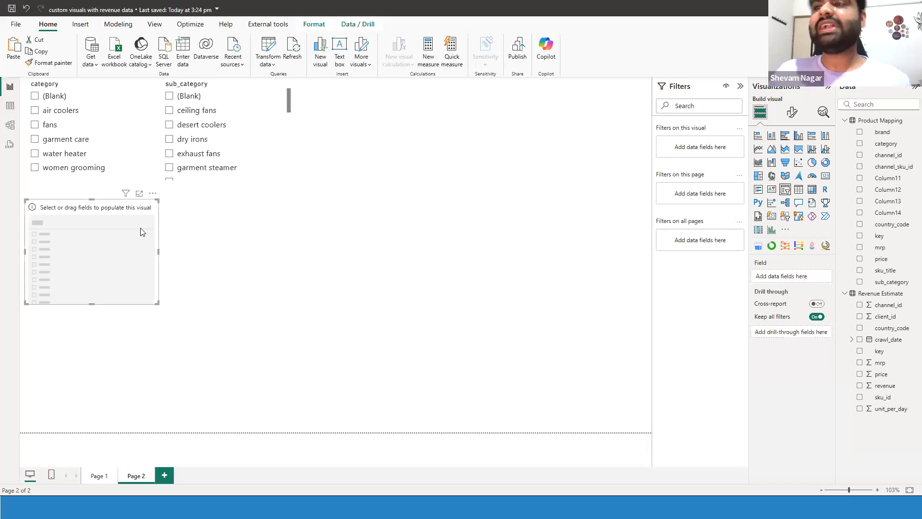
{"action": "left_click_drag", "start_coordinate": [142, 232], "coordinate": [636, 109]}
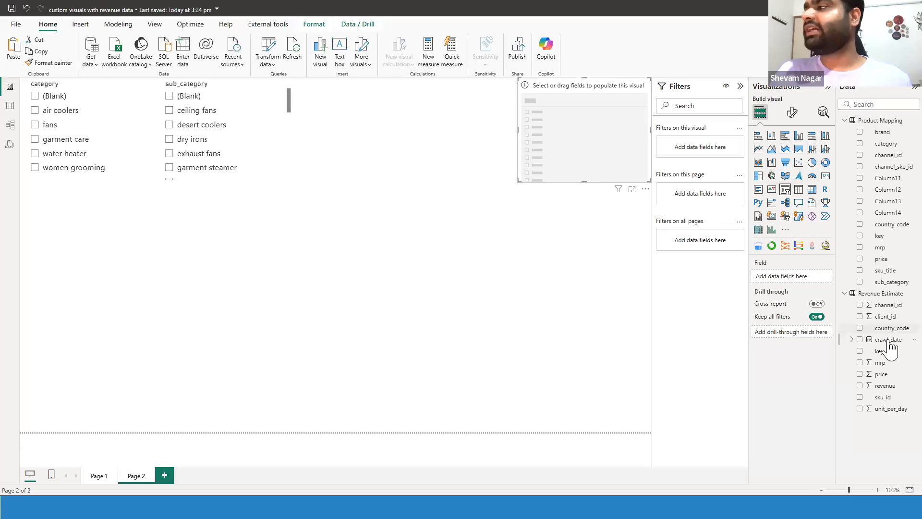
{"action": "left_click_drag", "start_coordinate": [888, 342], "coordinate": [805, 274]}
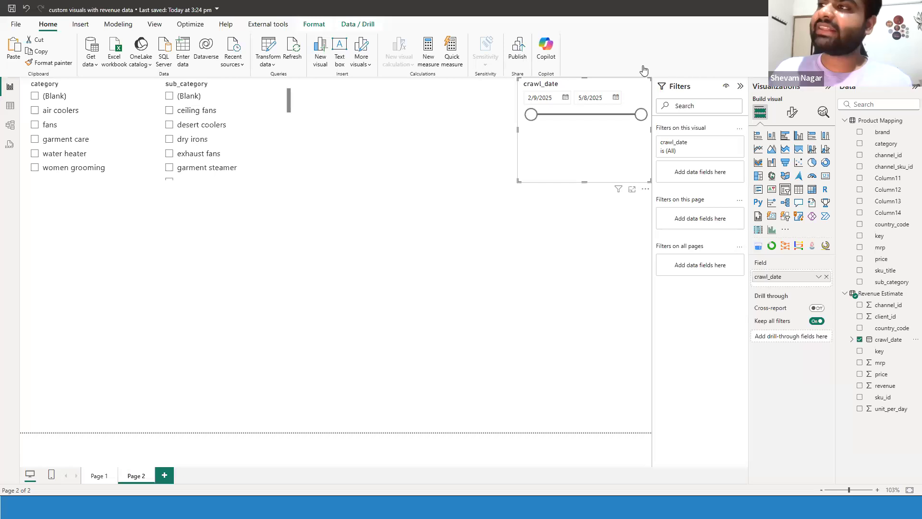
{"action": "left_click", "coordinate": [460, 263]}
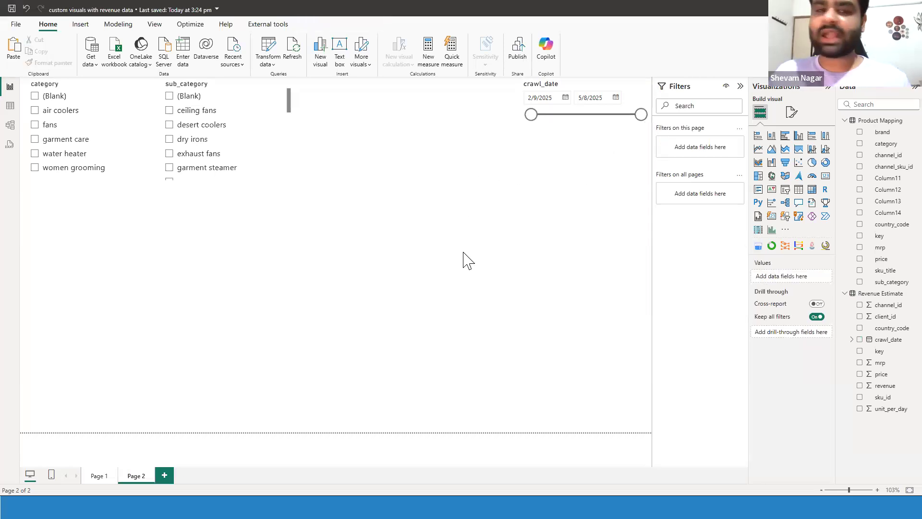
{"action": "left_click", "coordinate": [578, 181]}
{"action": "left_click", "coordinate": [295, 263]}
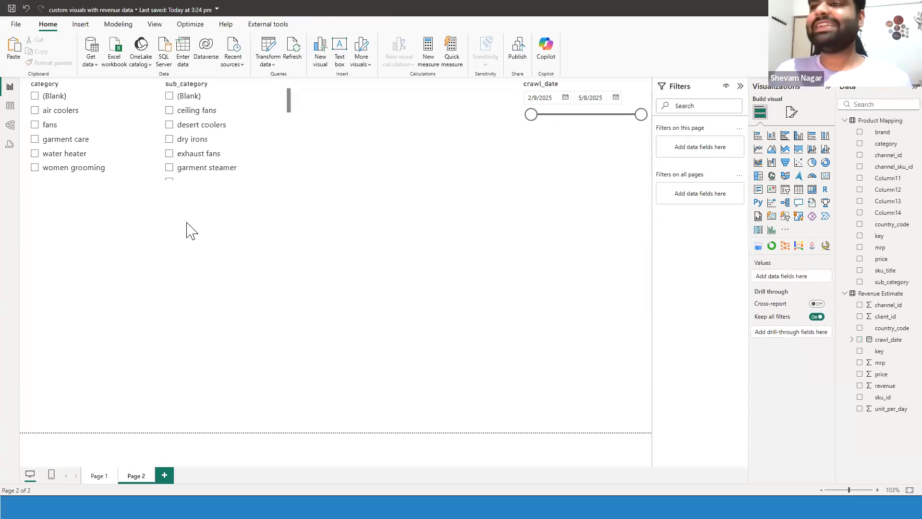
Step: Insert a pie chart below the category slicer with brand as legend and revenue as values
{"action": "left_click", "coordinate": [811, 165]}
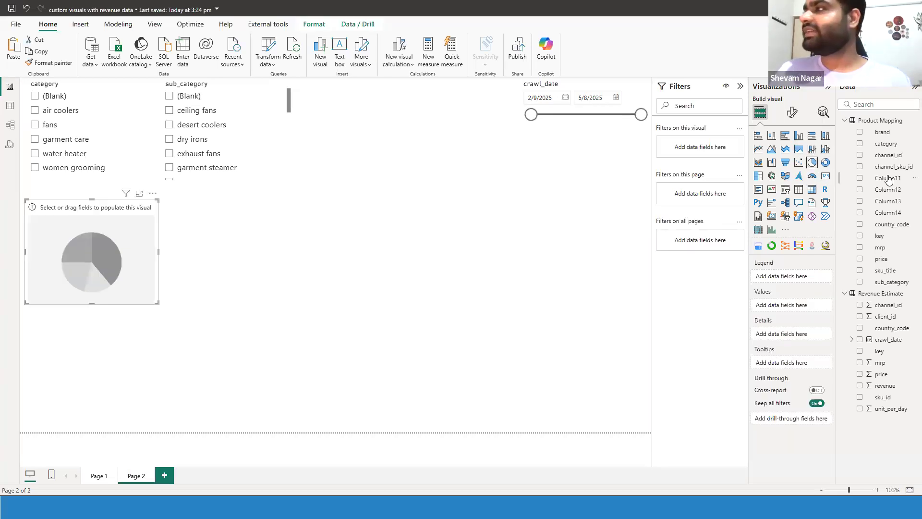
{"action": "left_click_drag", "start_coordinate": [882, 133], "coordinate": [787, 276]}
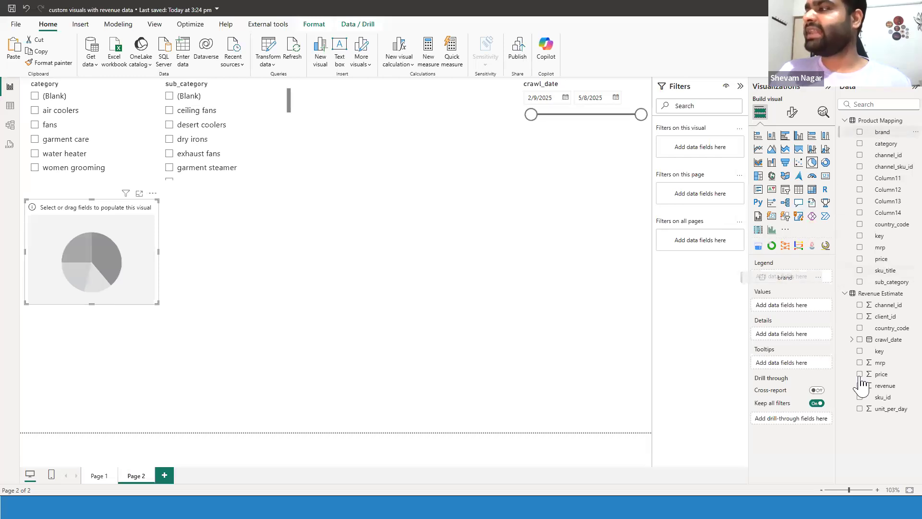
{"action": "left_click_drag", "start_coordinate": [894, 390], "coordinate": [858, 375]}
{"action": "left_click_drag", "start_coordinate": [801, 315], "coordinate": [802, 315]}
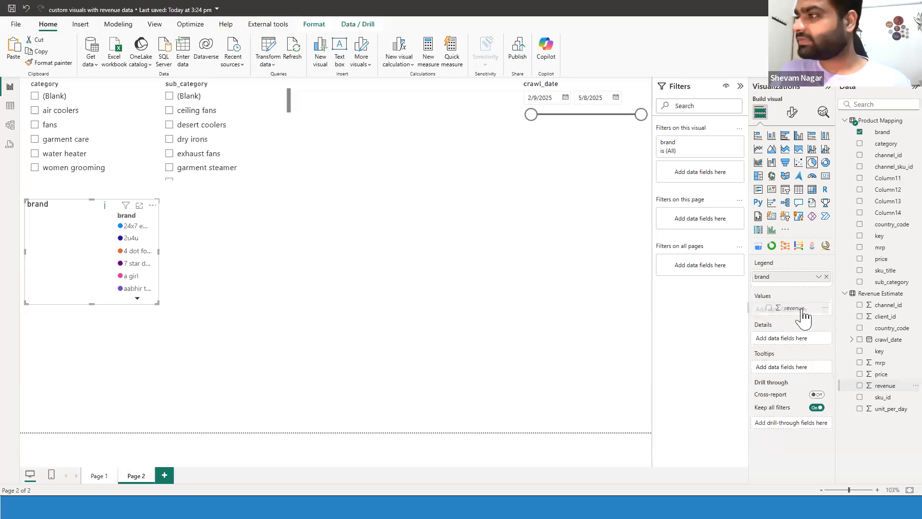
{"action": "left_click", "coordinate": [537, 245]}
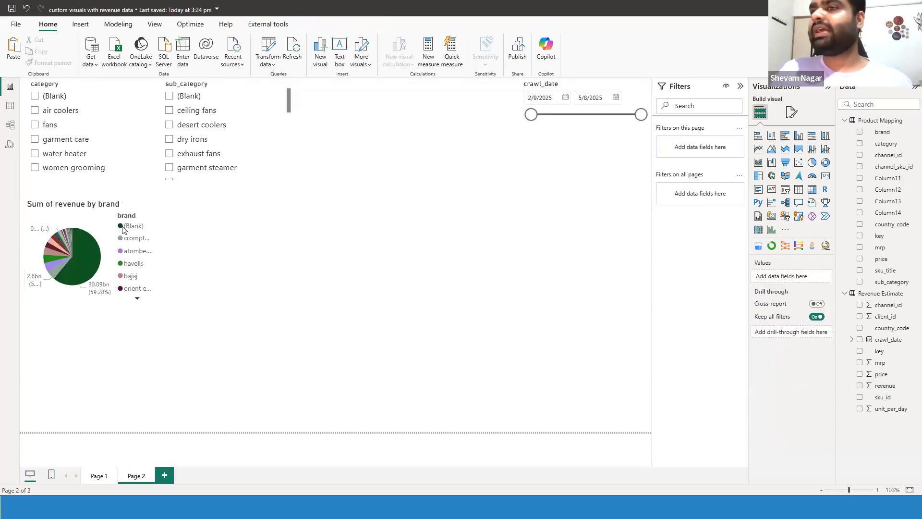
Step: Duplicate the brand pie chart to the right of the original and replace its legend field with sub_category
{"action": "left_click", "coordinate": [74, 209]}
{"action": "key", "text": "ctrl+v"}
{"action": "left_click_drag", "start_coordinate": [77, 208], "coordinate": [270, 207]}
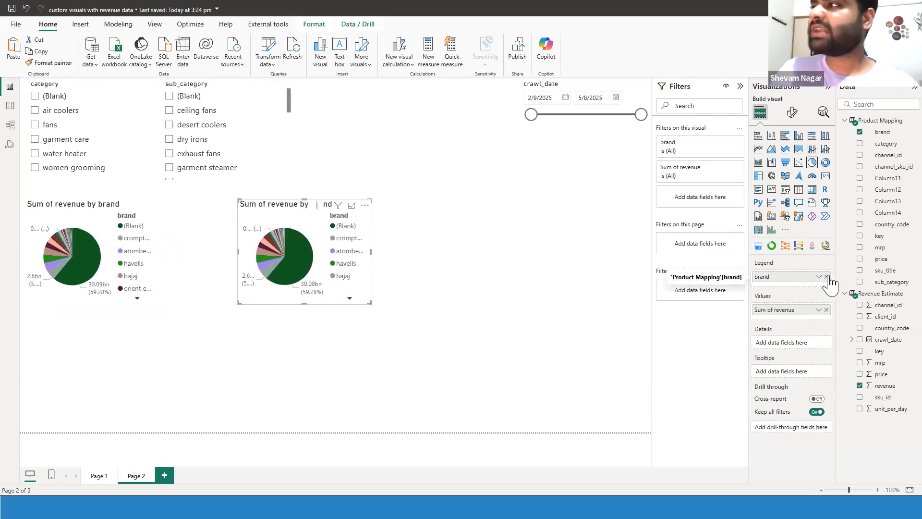
{"action": "left_click", "coordinate": [859, 133]}
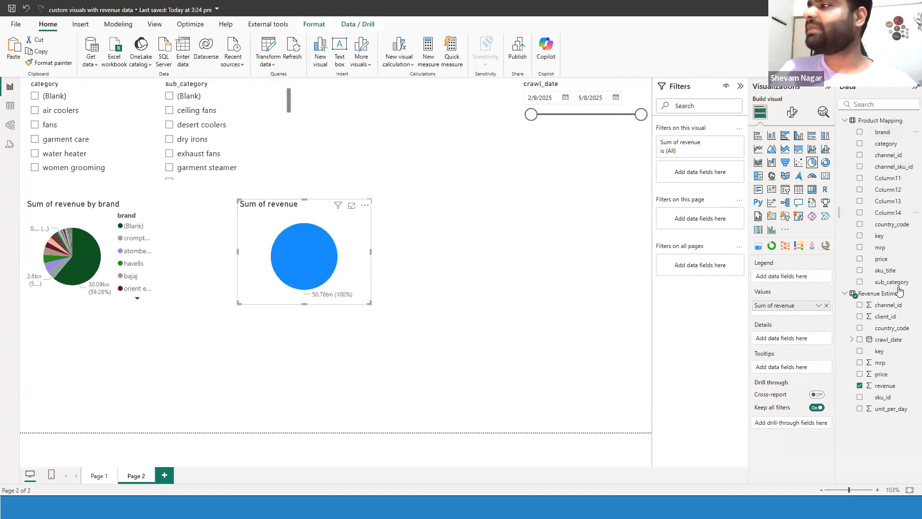
{"action": "left_click_drag", "start_coordinate": [892, 282], "coordinate": [802, 276]}
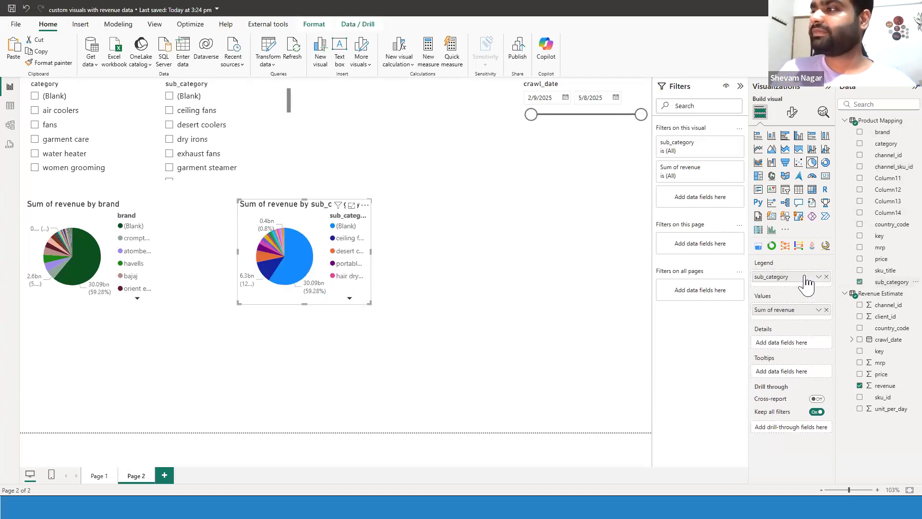
{"action": "left_click", "coordinate": [205, 226]}
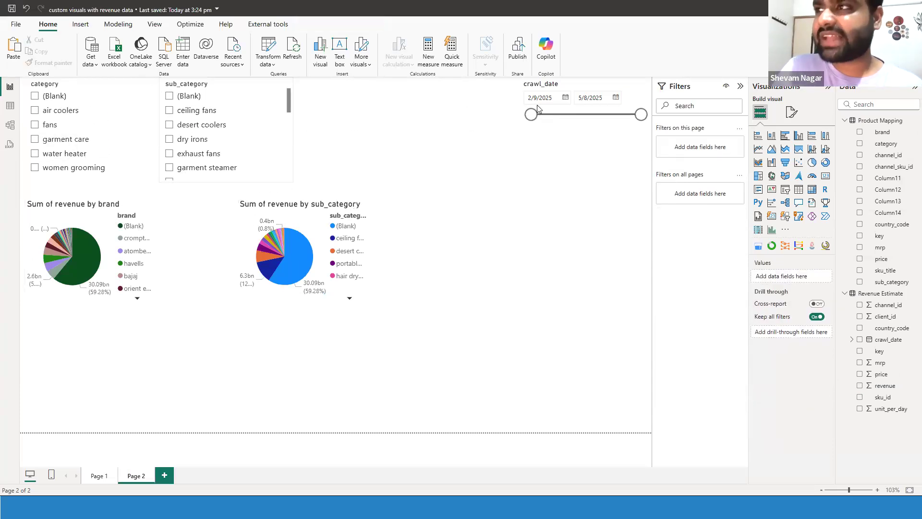
Step: Review the fields used by the three slicers and the two revenue pie charts
{"action": "left_click", "coordinate": [110, 87]}
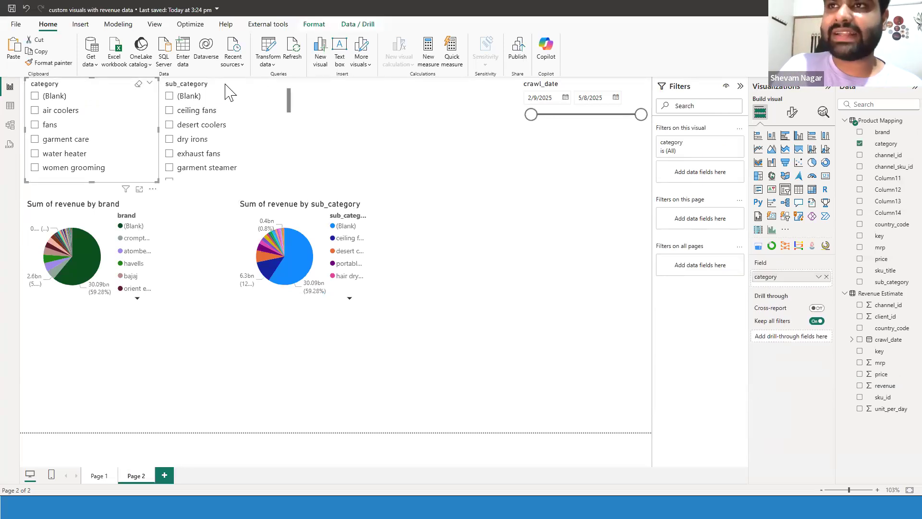
{"action": "left_click", "coordinate": [245, 87]}
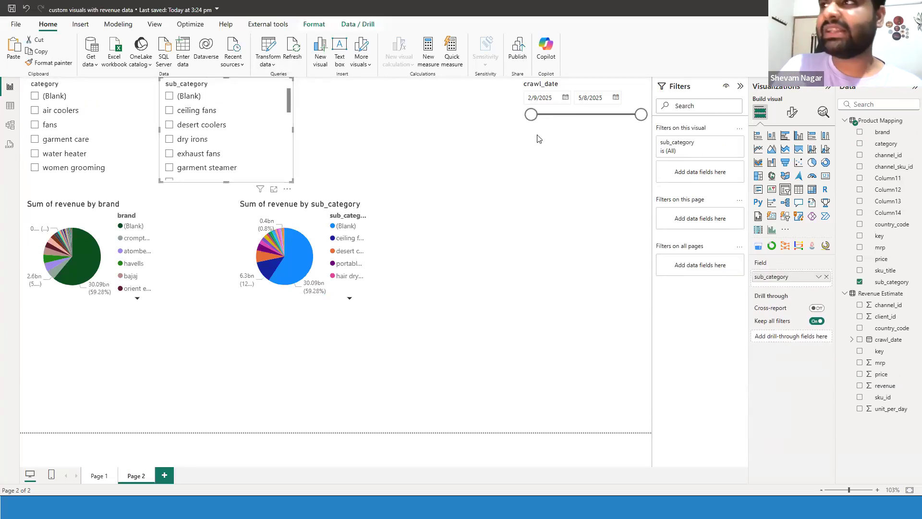
{"action": "left_click", "coordinate": [579, 134]}
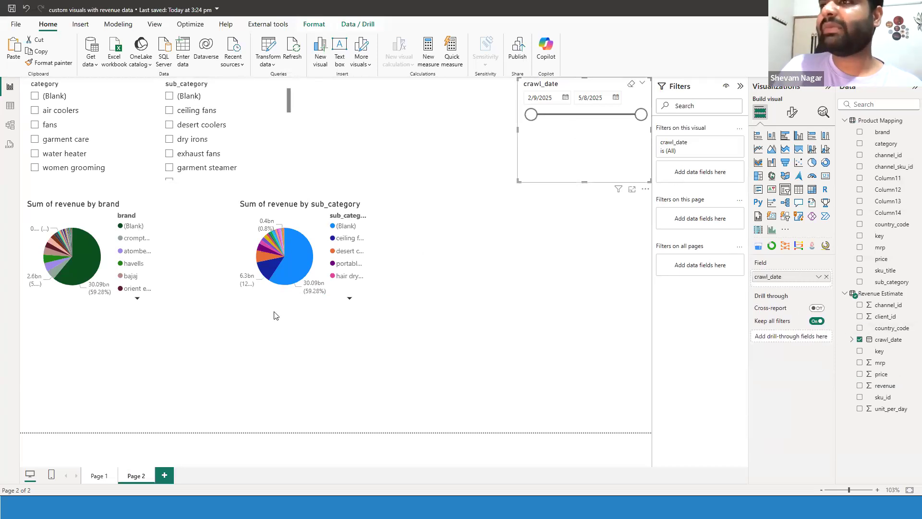
{"action": "left_click", "coordinate": [84, 204]}
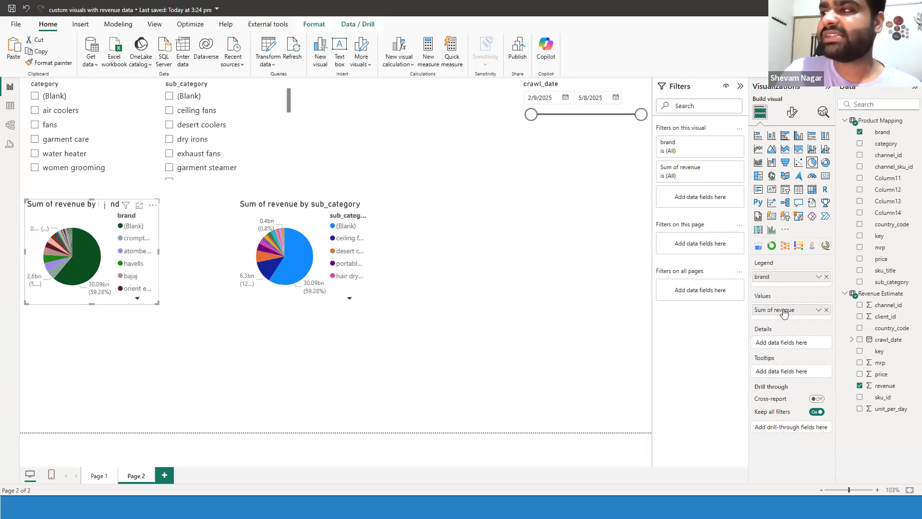
{"action": "left_click", "coordinate": [298, 213]}
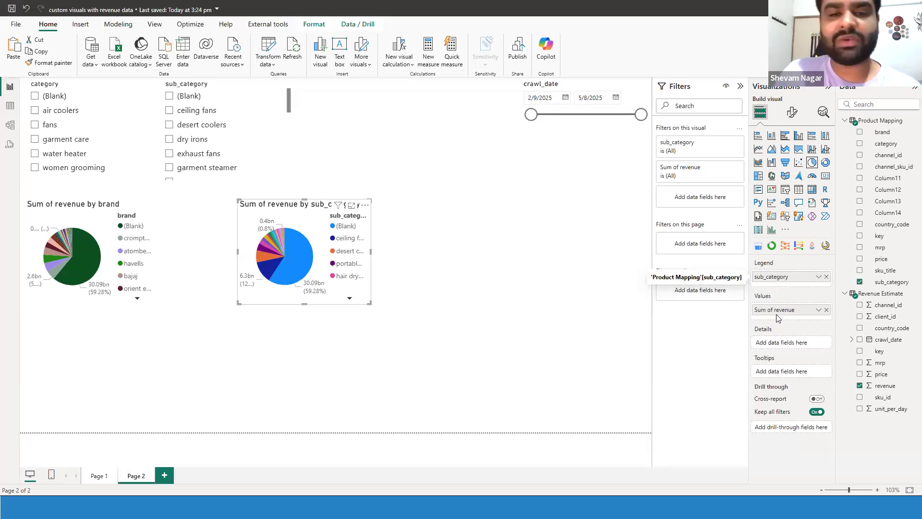
{"action": "left_click", "coordinate": [522, 286]}
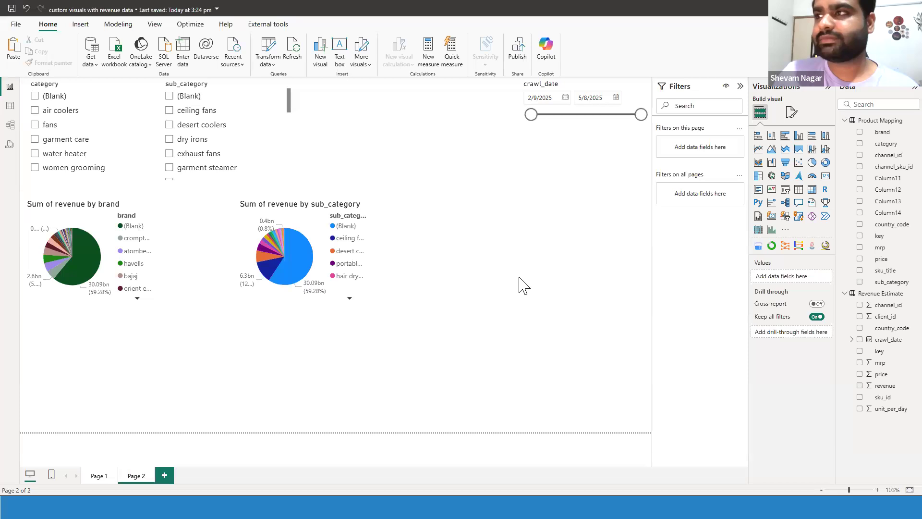
Step: Convert the sub_category pie chart to a stacked column chart, widen it and align it beside the brand pie chart
{"action": "left_click", "coordinate": [263, 211]}
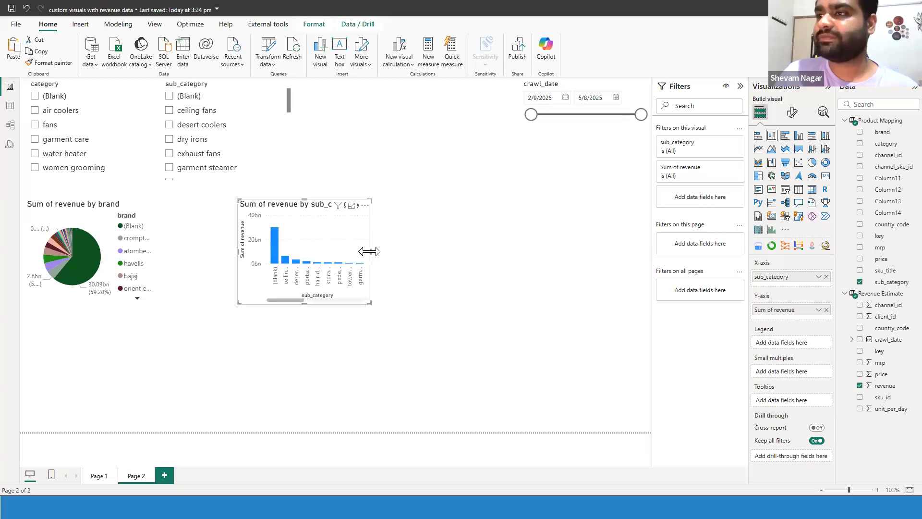
{"action": "left_click_drag", "start_coordinate": [371, 251], "coordinate": [459, 251]}
{"action": "left_click_drag", "start_coordinate": [247, 210], "coordinate": [183, 213]}
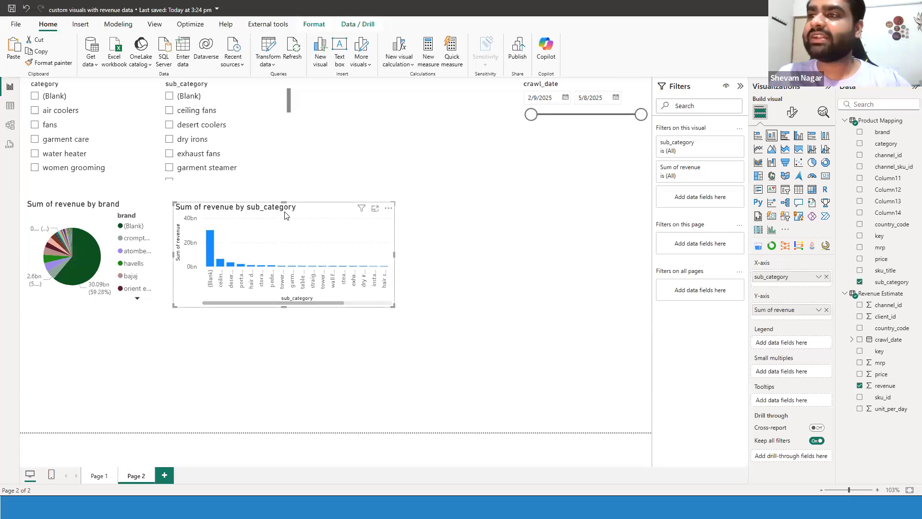
{"action": "left_click_drag", "start_coordinate": [283, 216], "coordinate": [288, 213]}
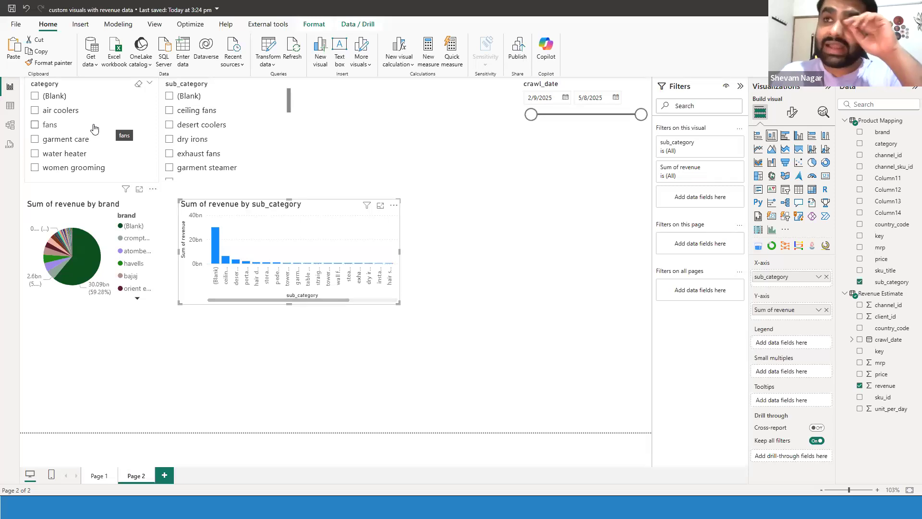
Step: Filter the page to the water heater category and enlarge the brand pie chart and the sub_category column chart side by side
{"action": "left_click", "coordinate": [76, 155]}
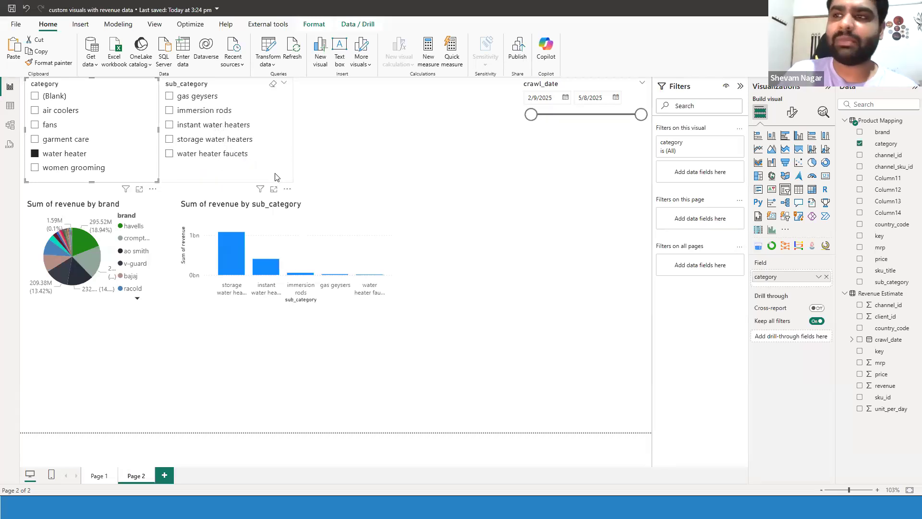
{"action": "left_click_drag", "start_coordinate": [258, 206], "coordinate": [219, 215]}
{"action": "left_click_drag", "start_coordinate": [130, 205], "coordinate": [124, 206]}
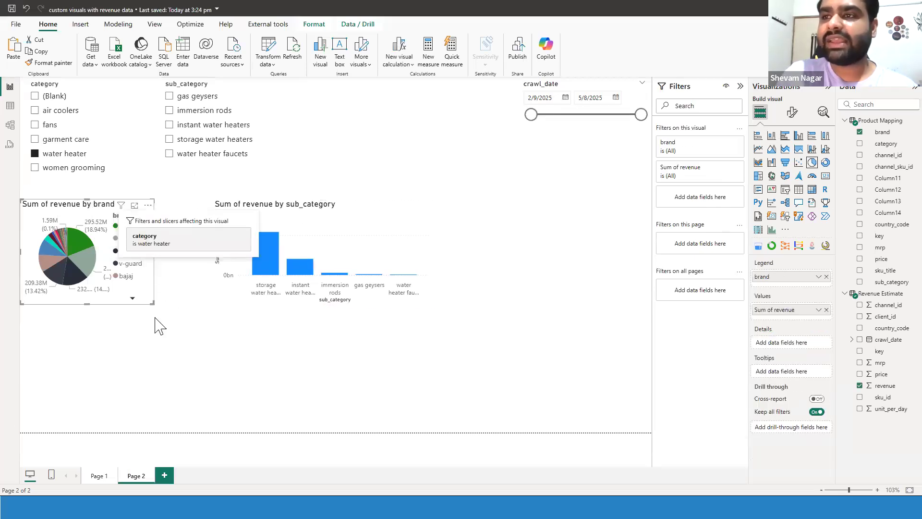
{"action": "left_click_drag", "start_coordinate": [147, 301], "coordinate": [250, 386]}
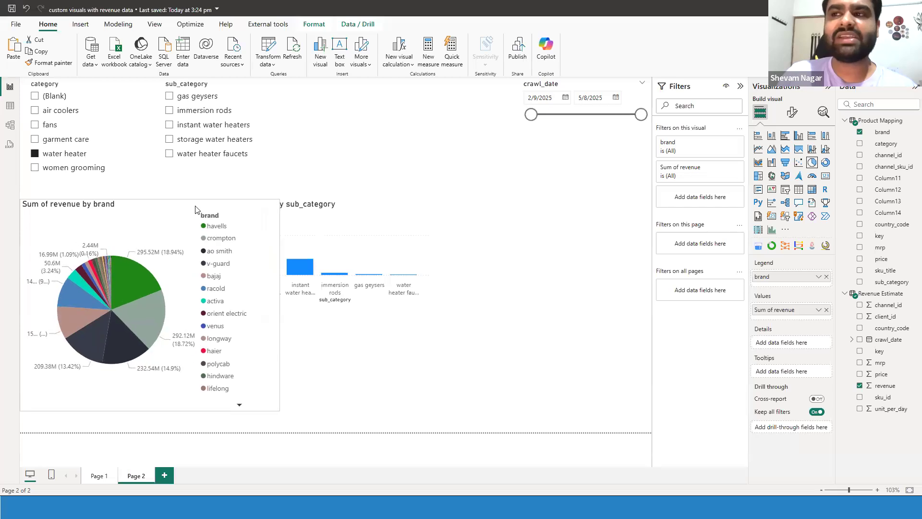
{"action": "left_click_drag", "start_coordinate": [340, 209], "coordinate": [436, 212]}
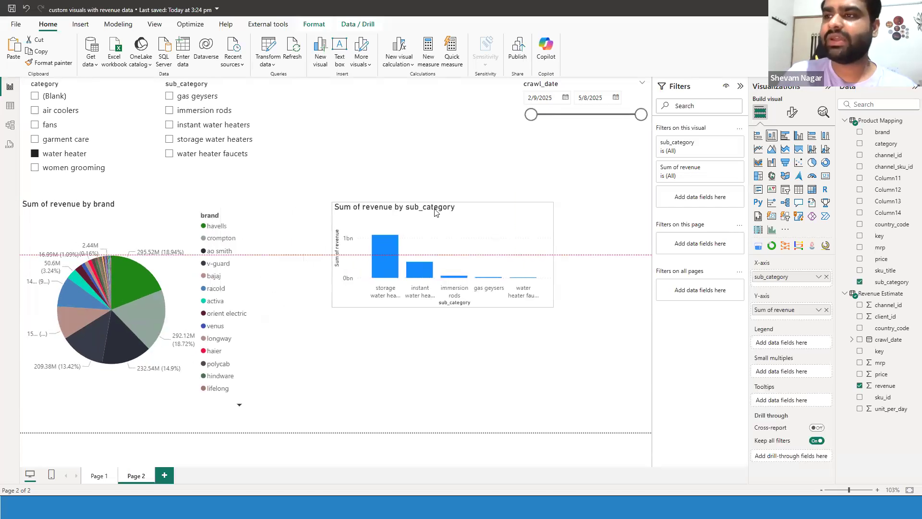
{"action": "left_click_drag", "start_coordinate": [516, 293], "coordinate": [625, 381]}
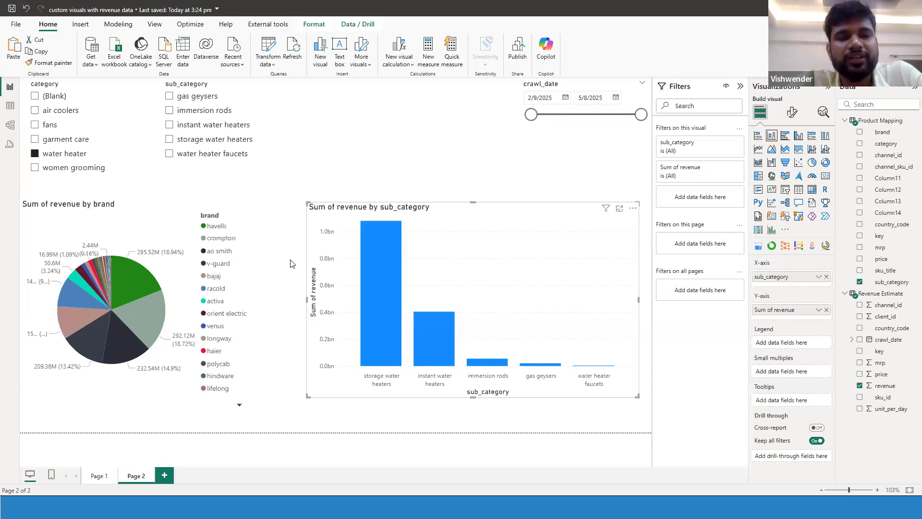
Step: Highlight the havells and bajaj slices in turn to examine their share of each sub-category, and clear the highlight
{"action": "left_click", "coordinate": [127, 282]}
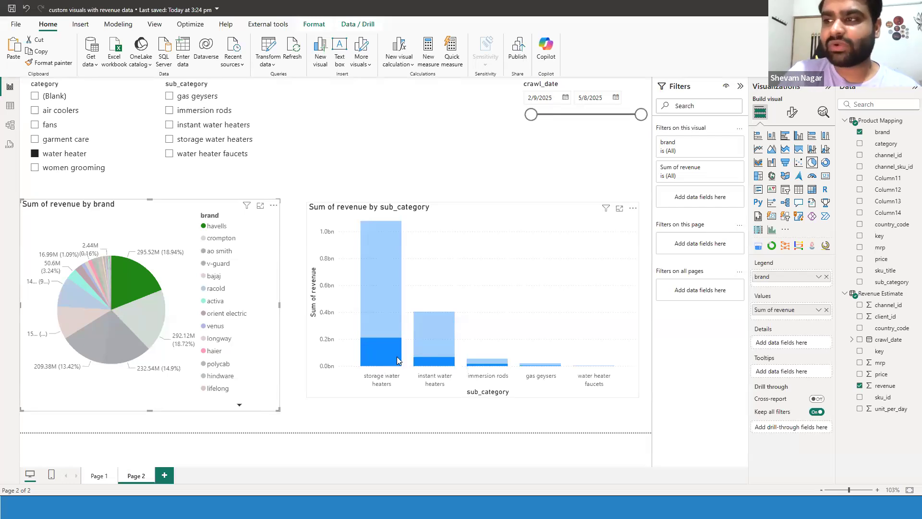
{"action": "mouse_move", "coordinate": [398, 360]}
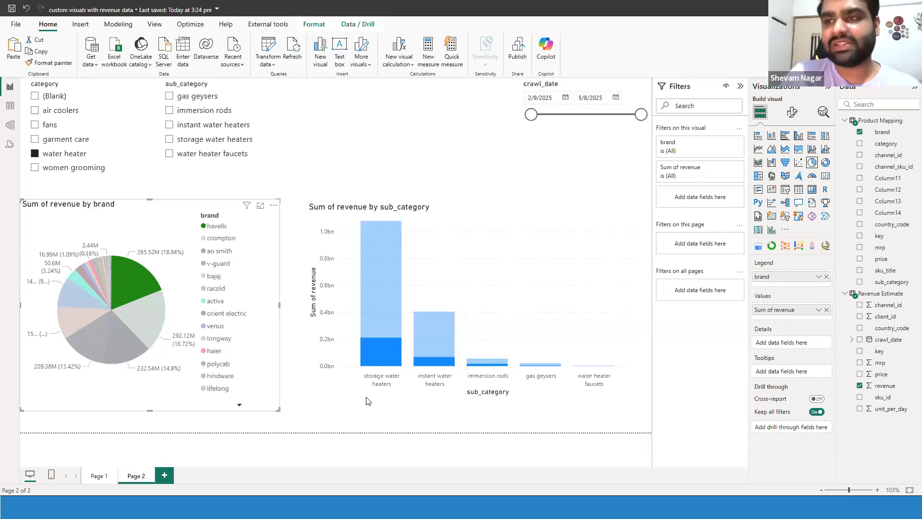
{"action": "left_click", "coordinate": [79, 323]}
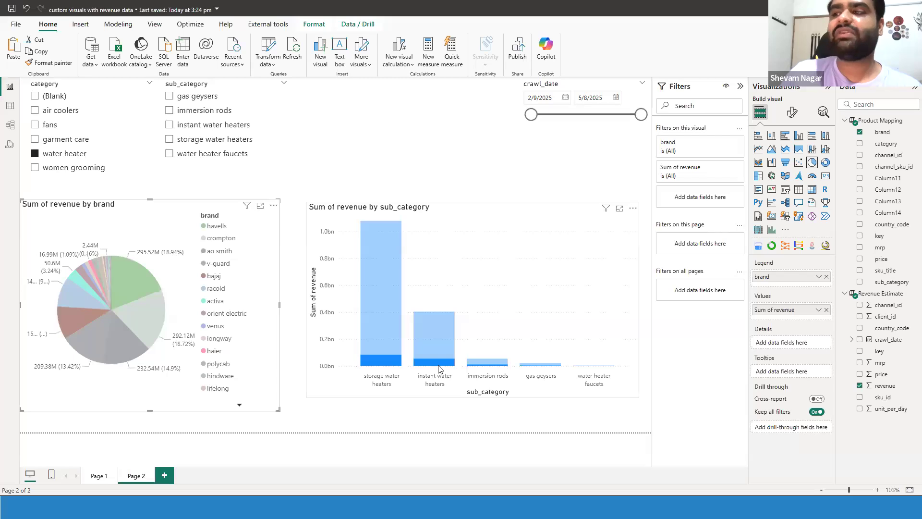
{"action": "mouse_move", "coordinate": [437, 369]}
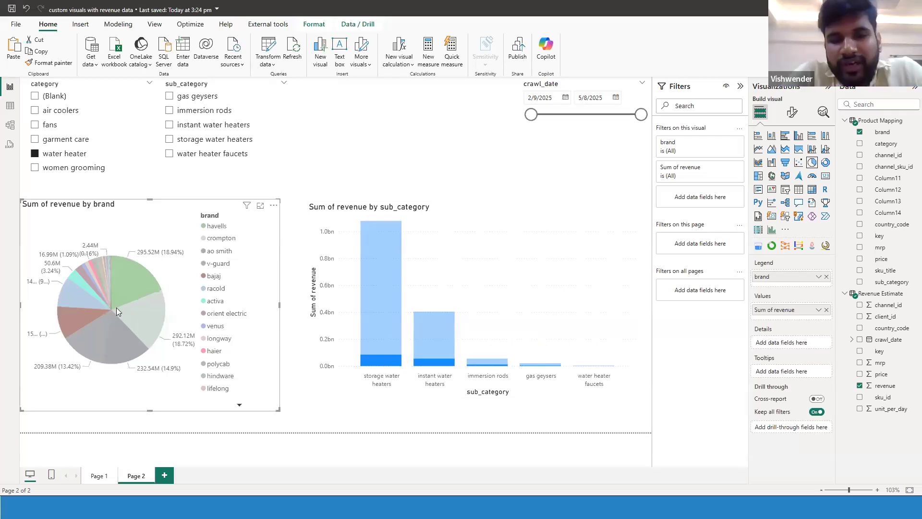
{"action": "left_click", "coordinate": [85, 313]}
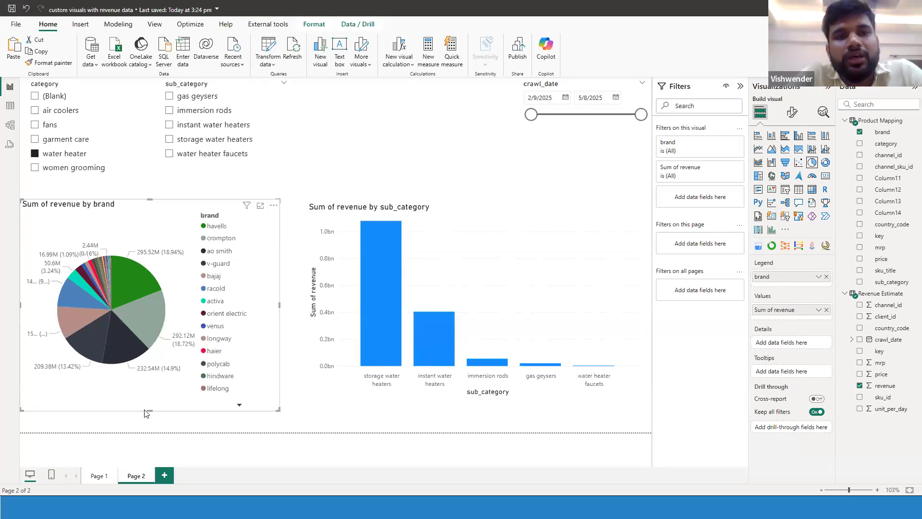
Step: Reduce the height of the brand pie chart and the sub_category column chart to free space beneath them
{"action": "left_click_drag", "start_coordinate": [150, 410], "coordinate": [165, 321]}
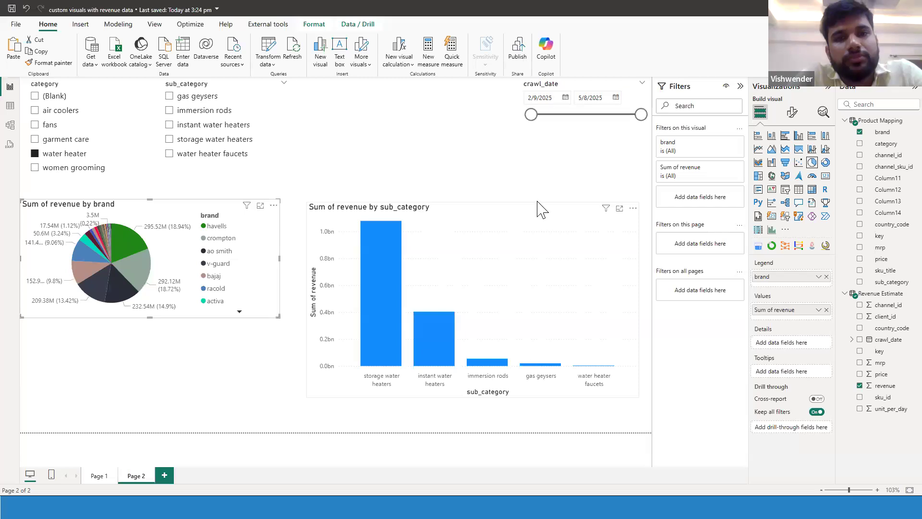
{"action": "left_click", "coordinate": [503, 402]}
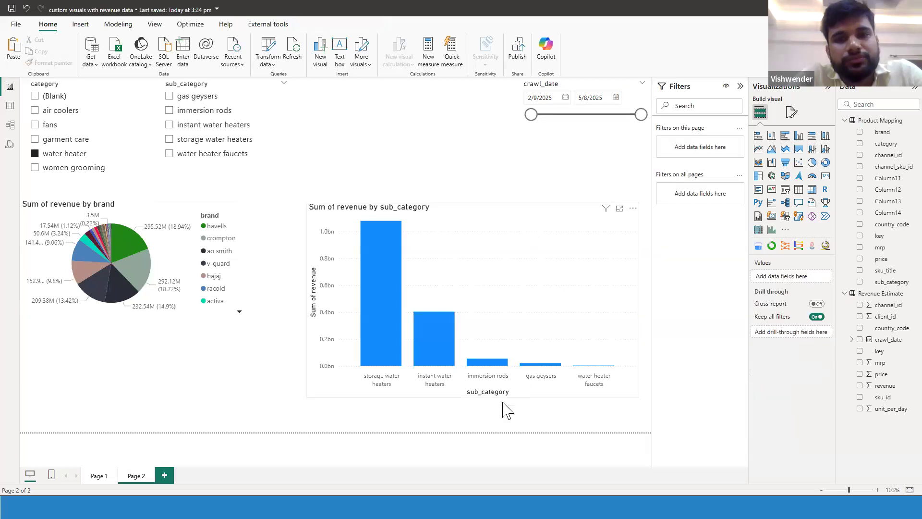
{"action": "left_click", "coordinate": [527, 214]}
{"action": "left_click_drag", "start_coordinate": [473, 396], "coordinate": [471, 282]}
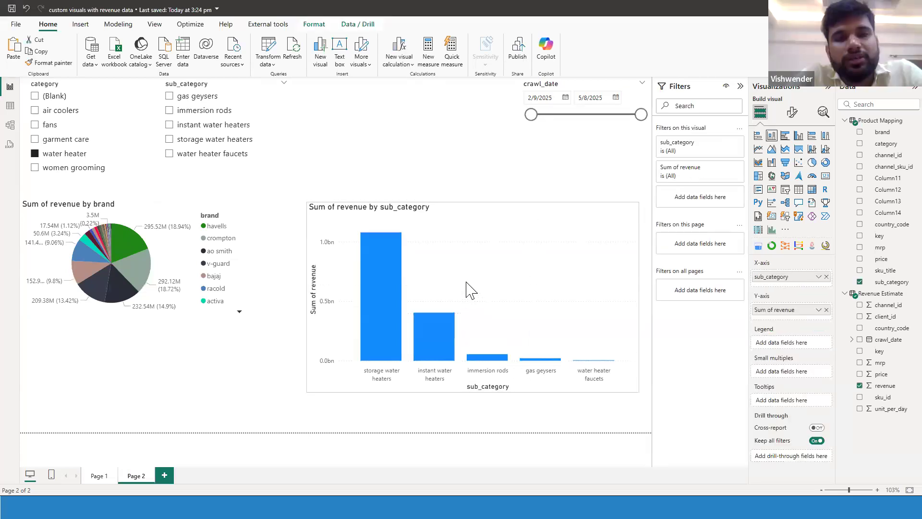
{"action": "left_click_drag", "start_coordinate": [469, 321], "coordinate": [469, 324]}
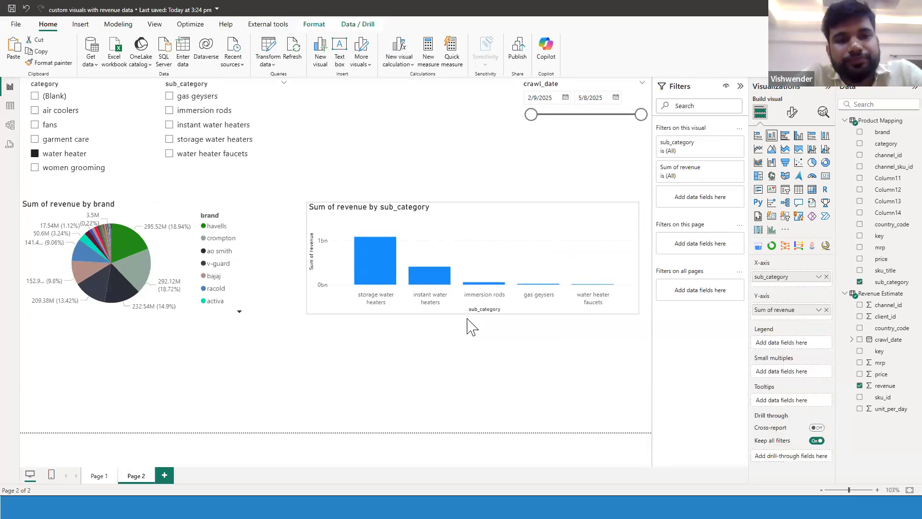
{"action": "left_click", "coordinate": [485, 336]}
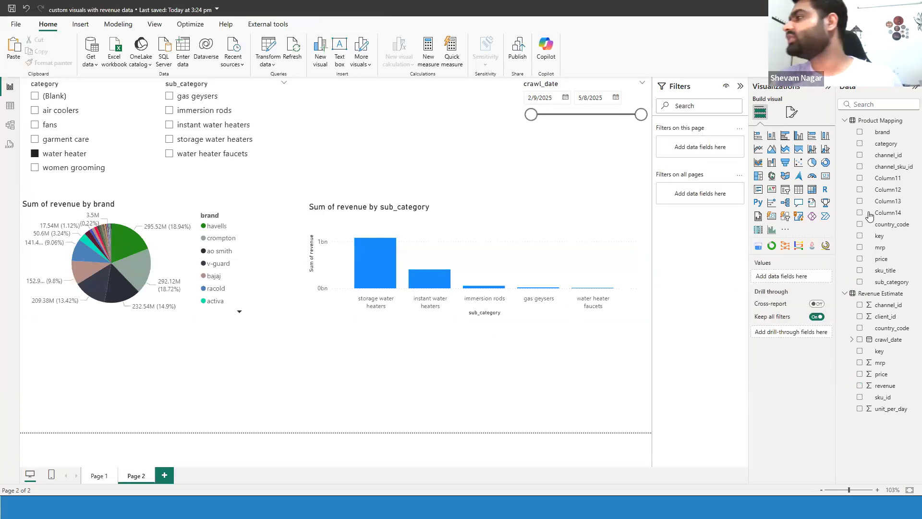
Step: Insert a table below the charts with brand, sku_title and revenue as its columns
{"action": "left_click", "coordinate": [798, 190]}
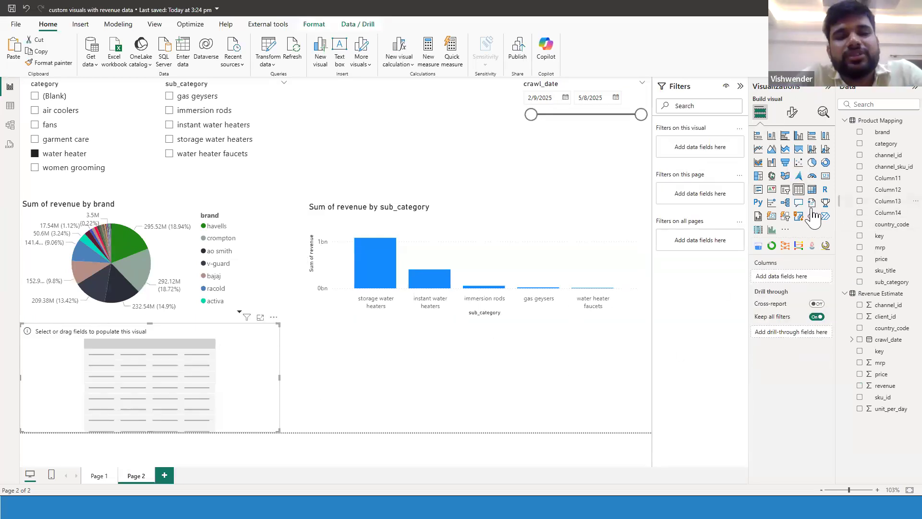
{"action": "left_click_drag", "start_coordinate": [205, 366], "coordinate": [244, 365]}
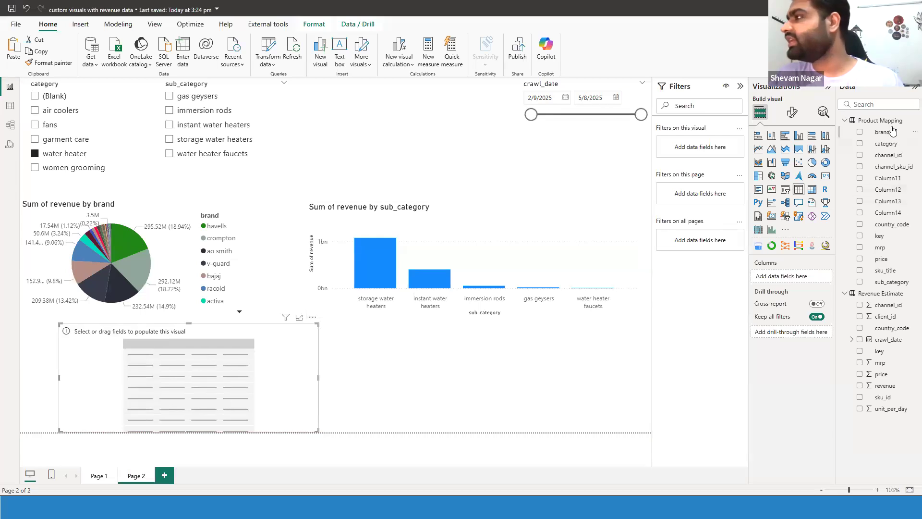
{"action": "left_click_drag", "start_coordinate": [885, 271], "coordinate": [783, 277]}
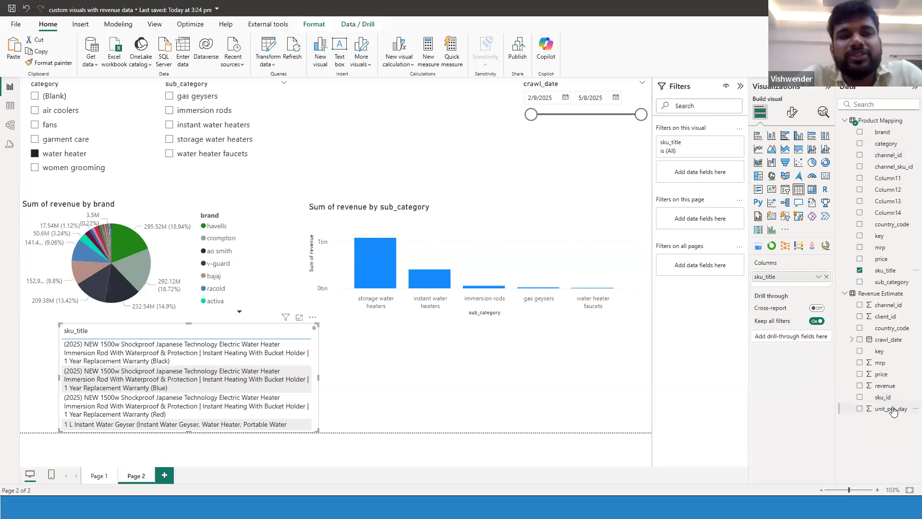
{"action": "left_click_drag", "start_coordinate": [893, 389], "coordinate": [801, 288]}
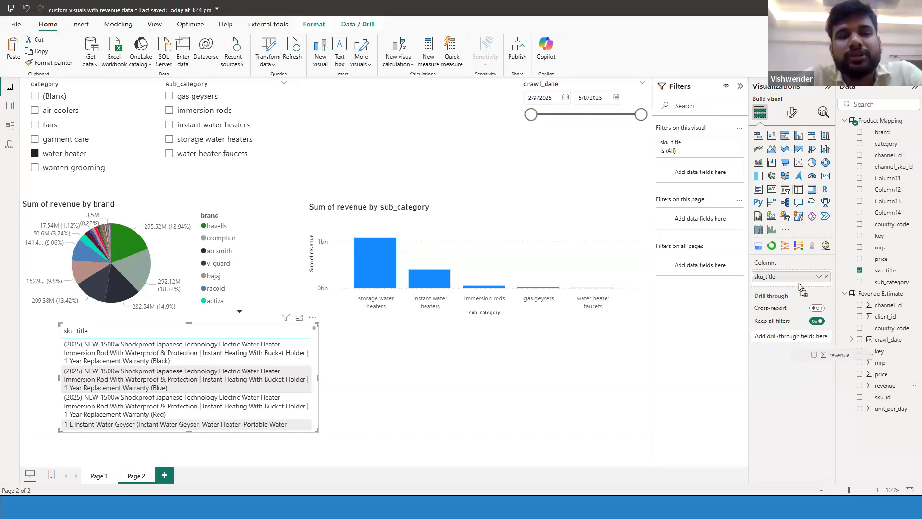
{"action": "left_click_drag", "start_coordinate": [887, 135], "coordinate": [792, 275]}
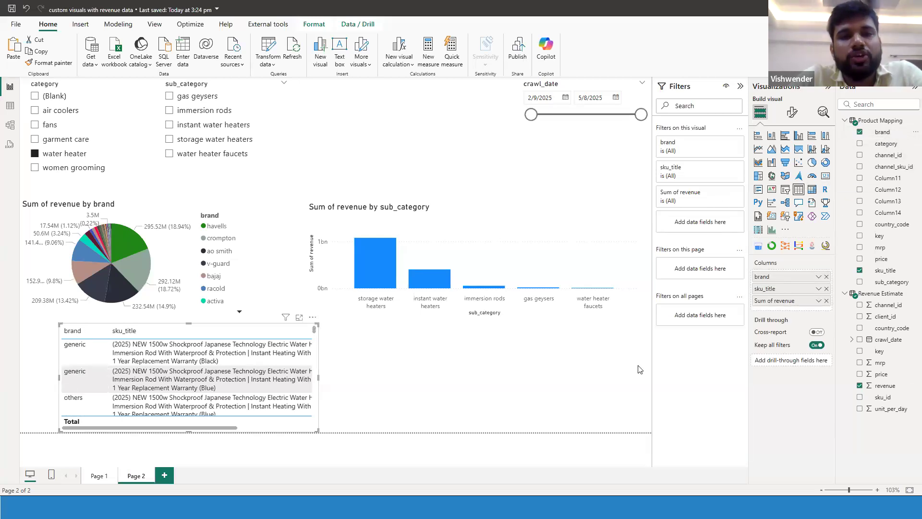
Step: Stretch the table across the page width and narrow its sku_title column so the revenue column fits
{"action": "left_click_drag", "start_coordinate": [307, 400], "coordinate": [645, 381]}
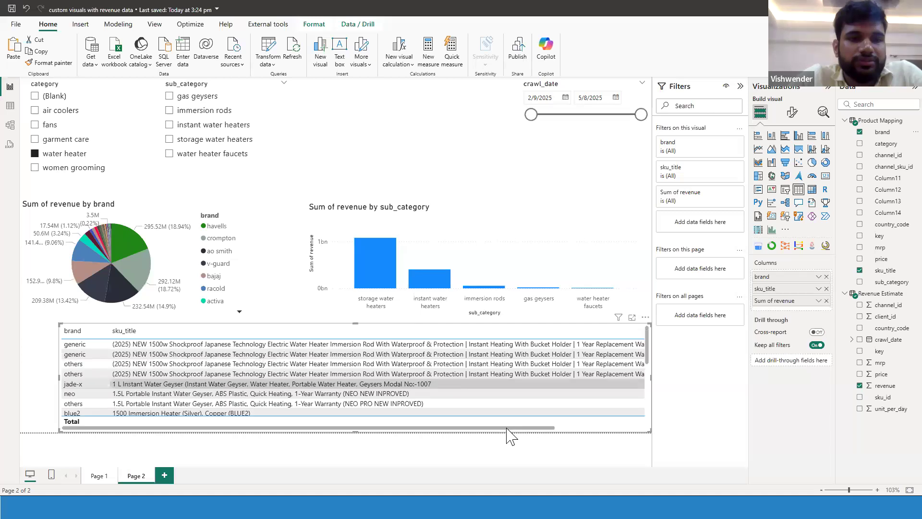
{"action": "left_click", "coordinate": [605, 428]}
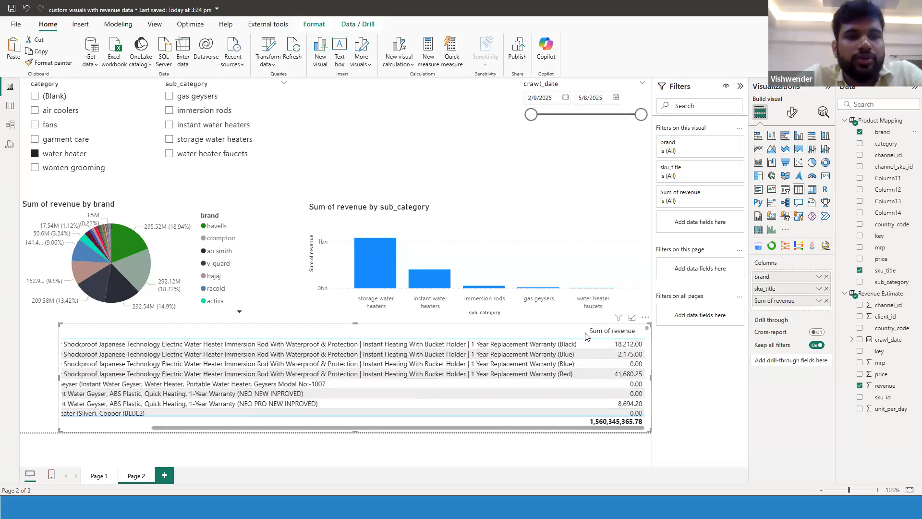
{"action": "left_click_drag", "start_coordinate": [583, 334], "coordinate": [387, 353]}
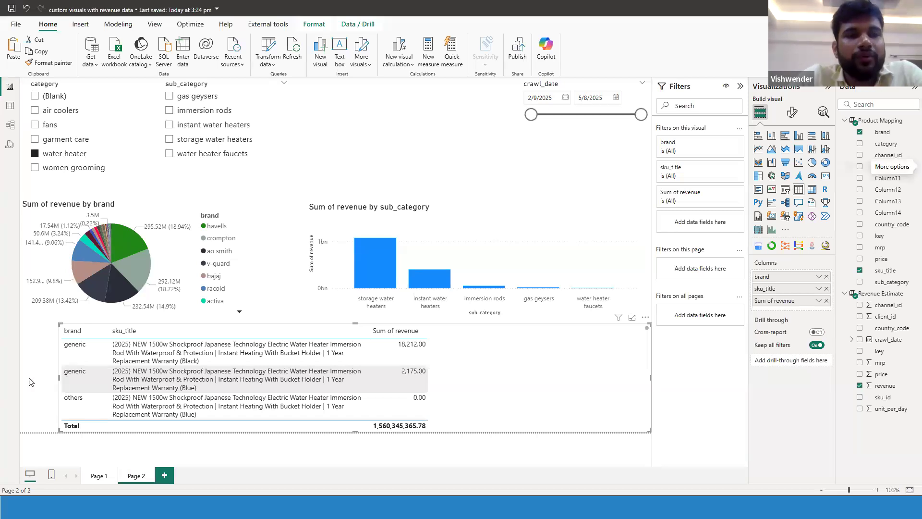
{"action": "left_click_drag", "start_coordinate": [60, 381], "coordinate": [26, 380]}
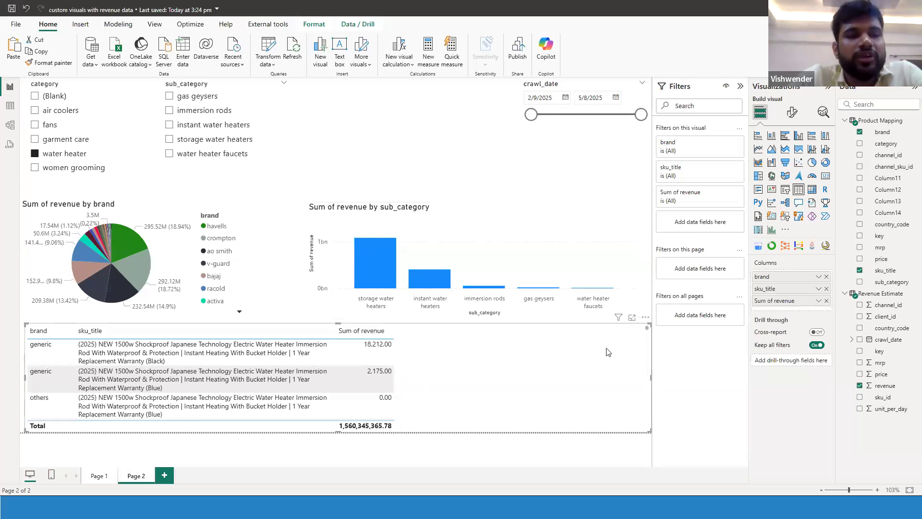
Step: Turn off text wrap for the table's values
{"action": "left_click", "coordinate": [791, 112]}
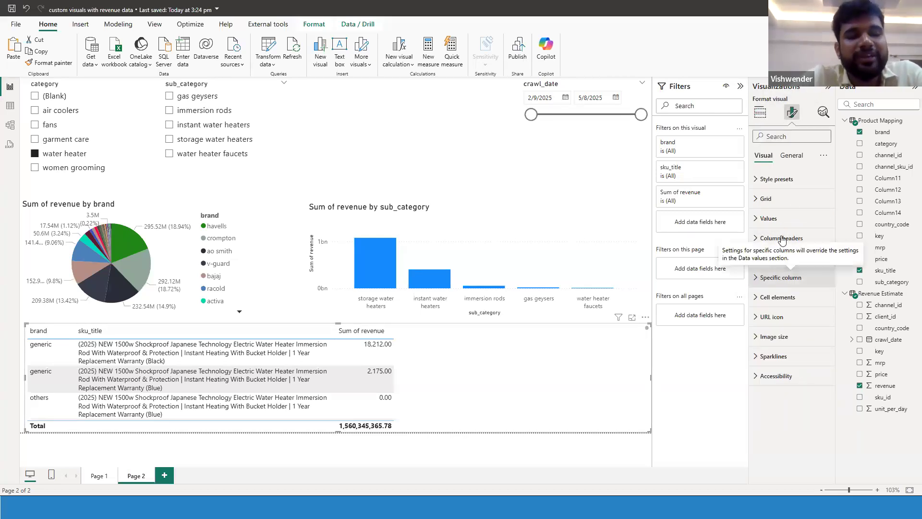
{"action": "left_click", "coordinate": [782, 239]}
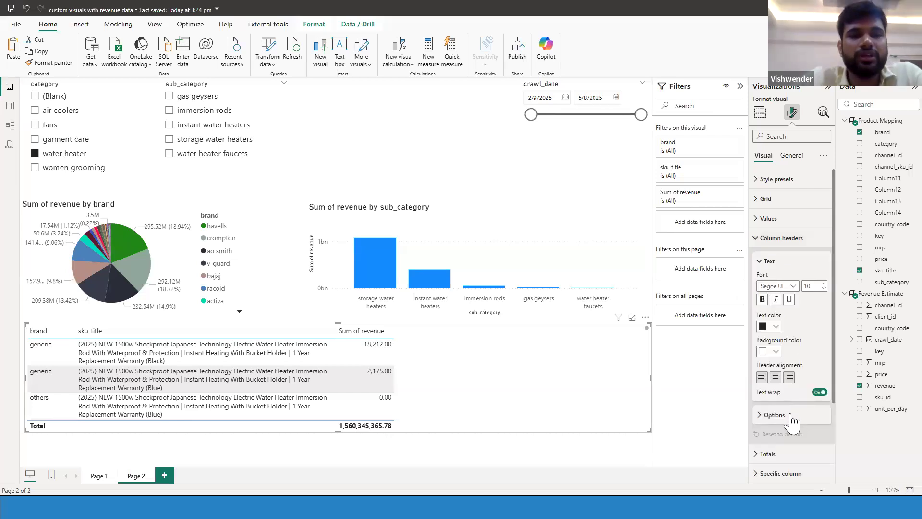
{"action": "left_click", "coordinate": [790, 415]}
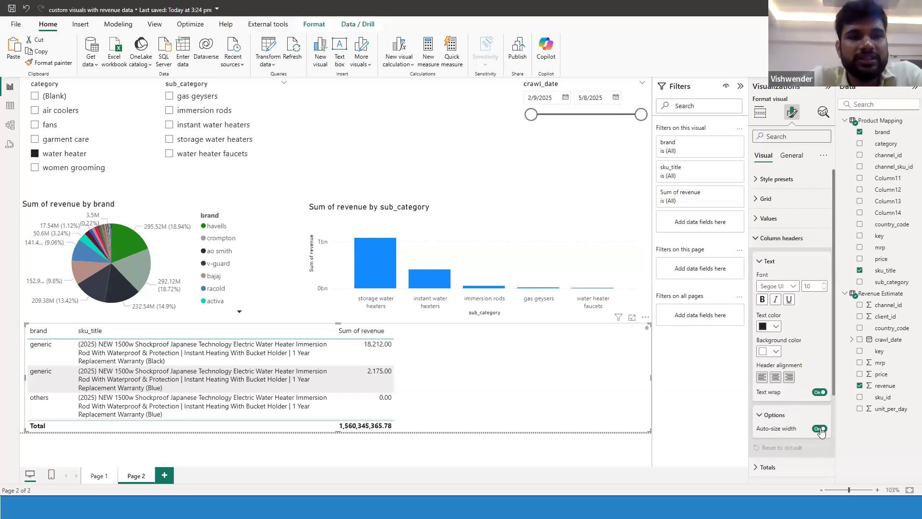
{"action": "left_click", "coordinate": [776, 238]}
{"action": "left_click", "coordinate": [779, 221]}
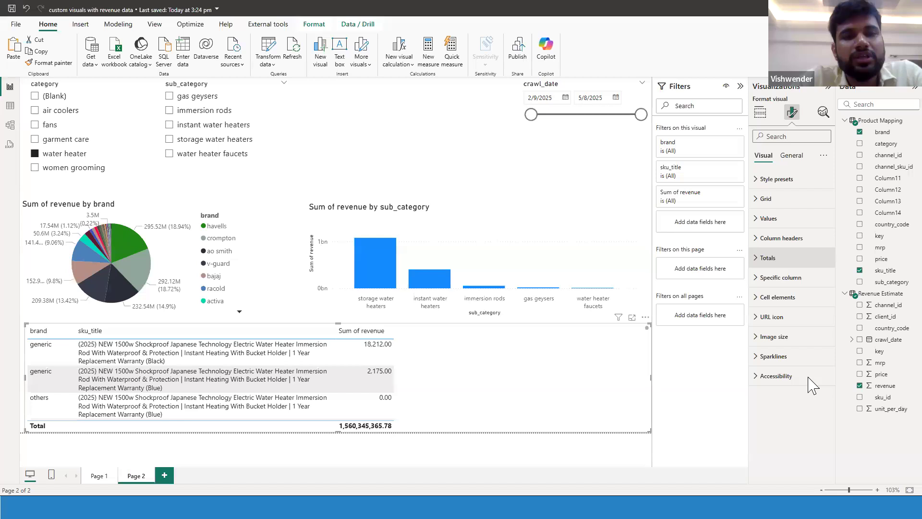
{"action": "left_click", "coordinate": [818, 395]}
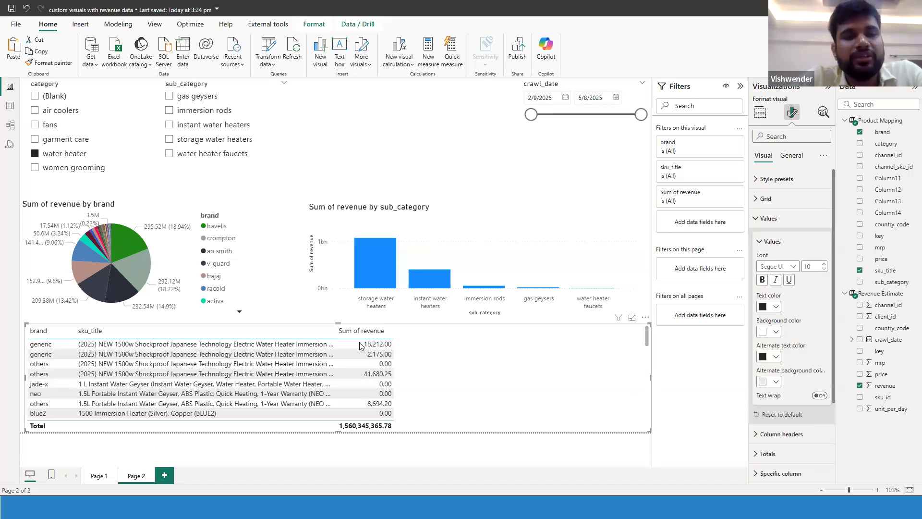
Step: Cross-filter the page by the havells slice and sort the table by Sum of revenue in descending order
{"action": "left_click", "coordinate": [132, 244]}
{"action": "left_click", "coordinate": [369, 332]}
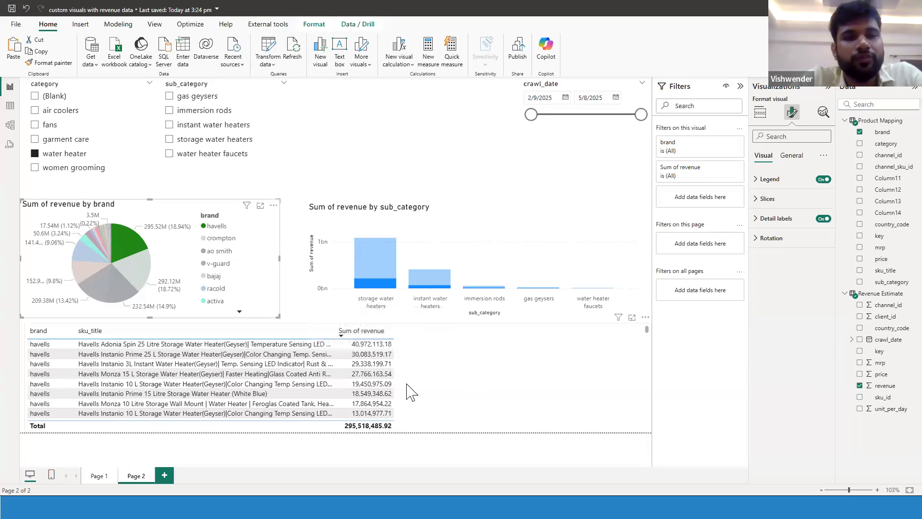
{"action": "scroll", "coordinate": [411, 391], "scroll_direction": "down", "scroll_amount": 10}
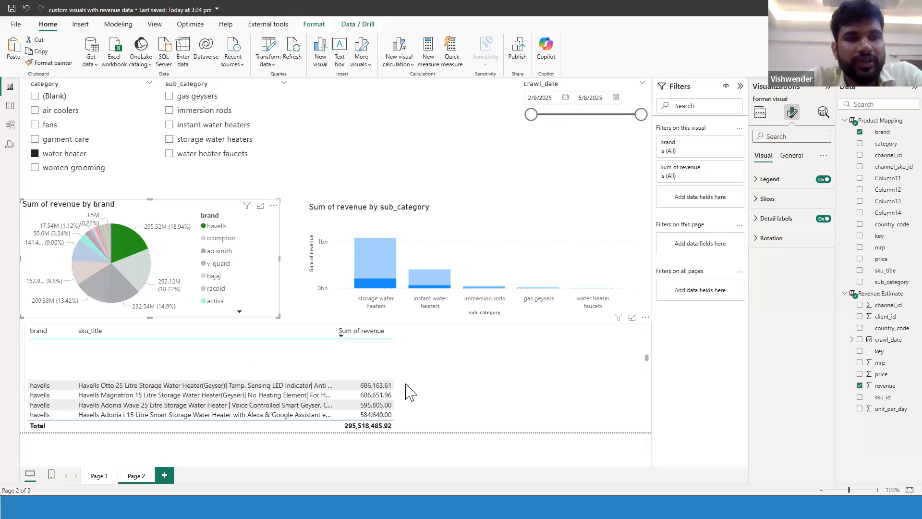
{"action": "scroll", "coordinate": [412, 391], "scroll_direction": "up", "scroll_amount": 10}
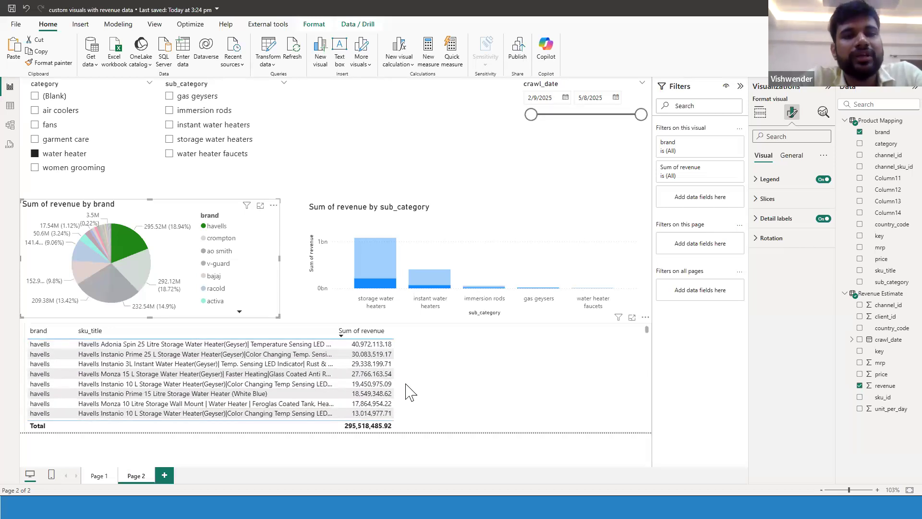
Step: Narrow the cross-filter to storage water heaters and set the crawl_date slicer's start date to 4/9/2025
{"action": "left_click", "coordinate": [376, 291]}
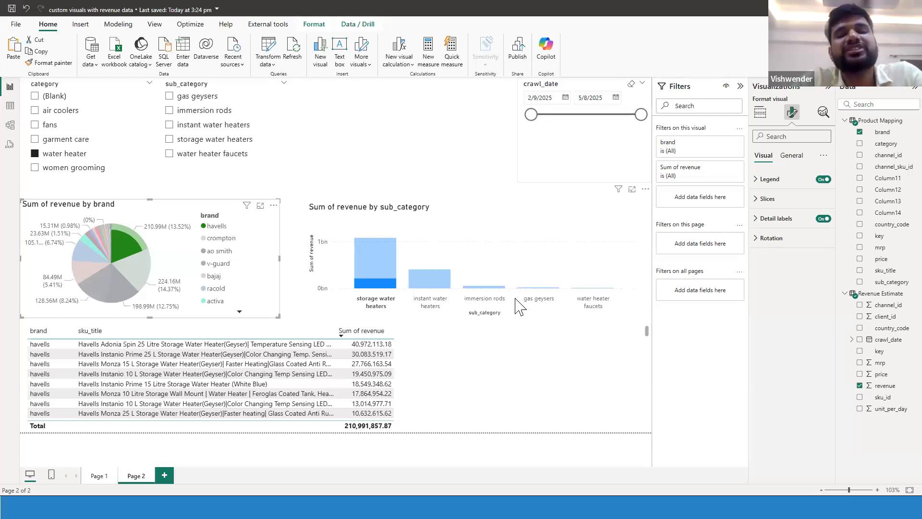
{"action": "left_click_drag", "start_coordinate": [531, 114], "coordinate": [605, 116]}
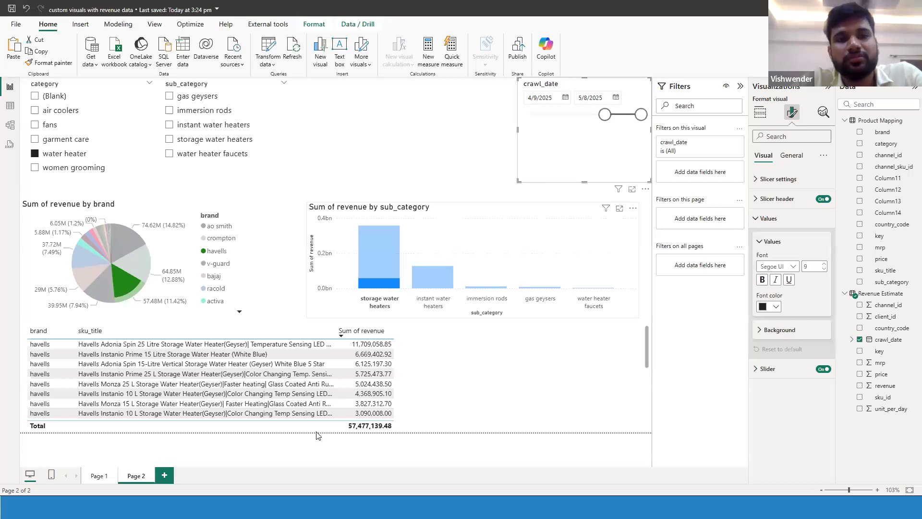
{"action": "left_click", "coordinate": [375, 117]}
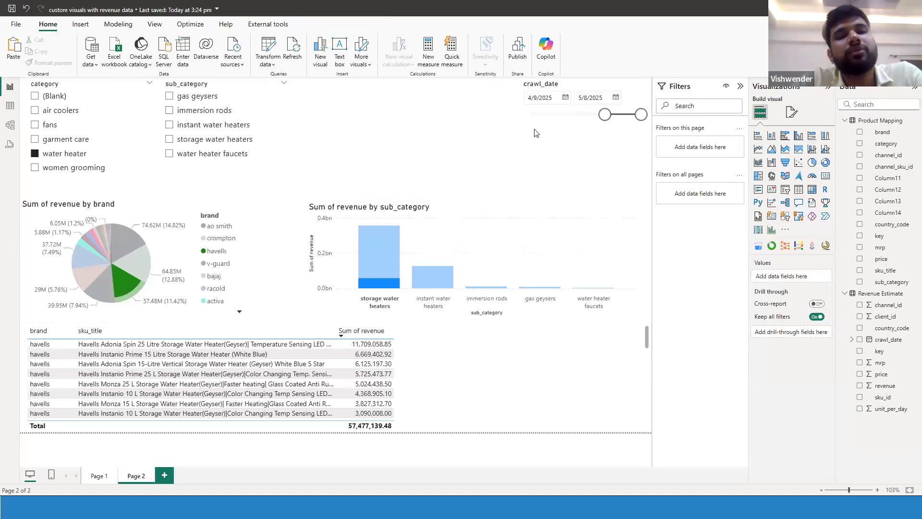
Step: Clear the cross-filter from the havells slice and the storage water heaters column so the whole page is unfiltered by charts
{"action": "left_click", "coordinate": [421, 211]}
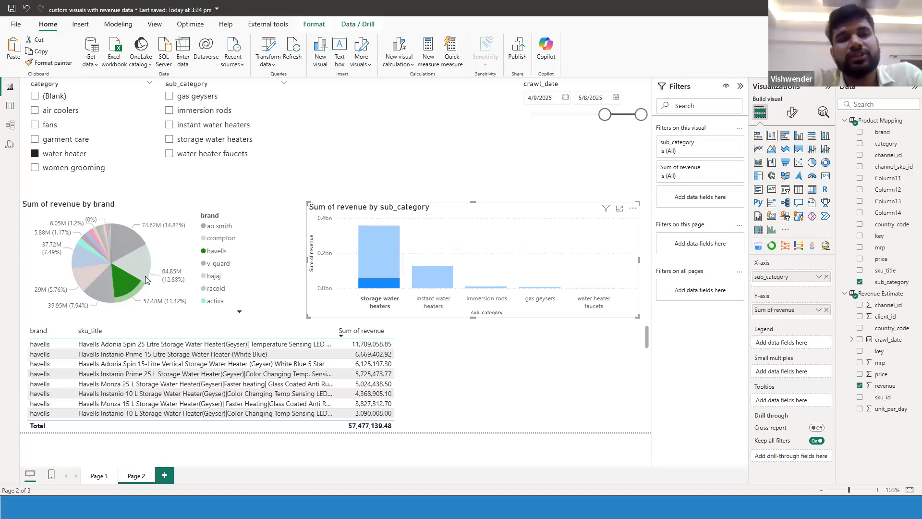
{"action": "left_click", "coordinate": [130, 280]}
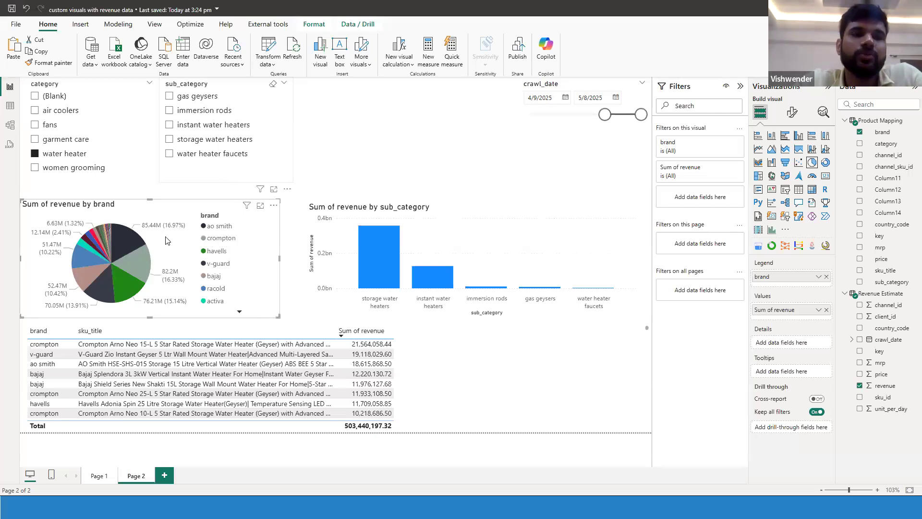
{"action": "left_click", "coordinate": [390, 152]}
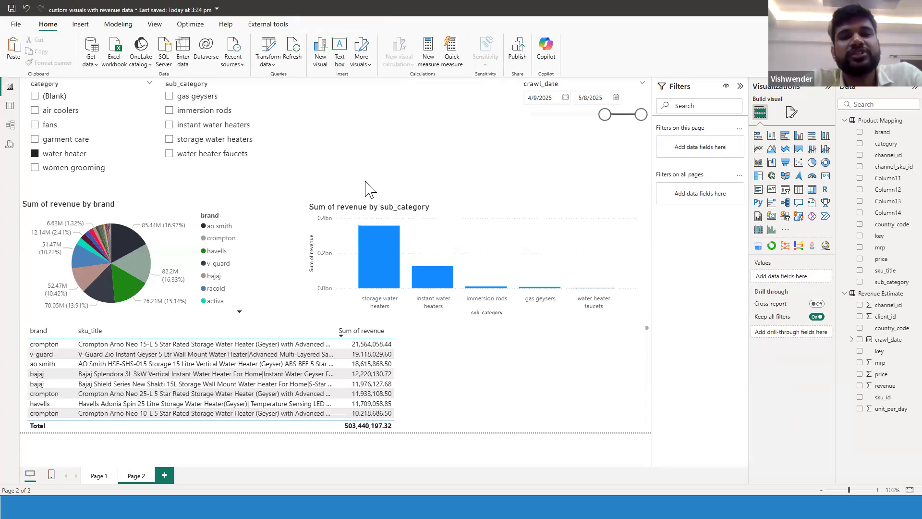
Step: Turn on a visual border and a shadow for the revenue by sub_category column chart
{"action": "left_click", "coordinate": [486, 215]}
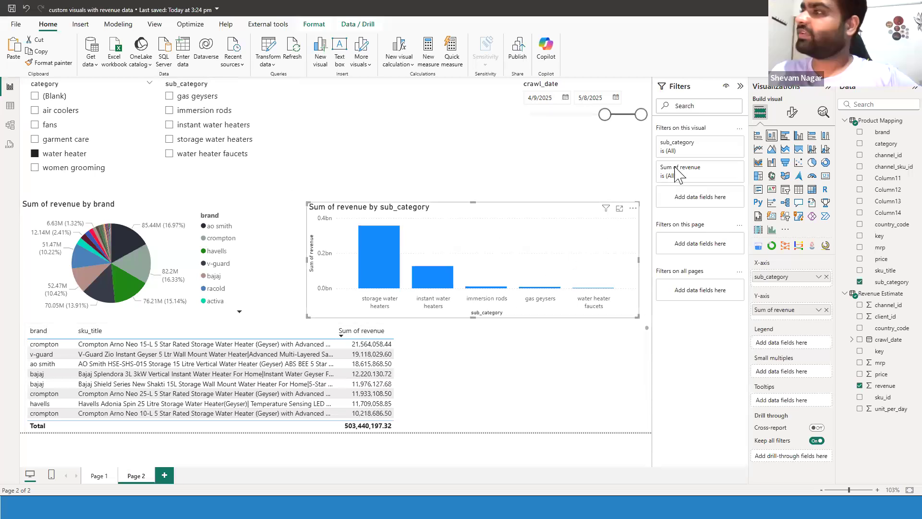
{"action": "left_click", "coordinate": [792, 114]}
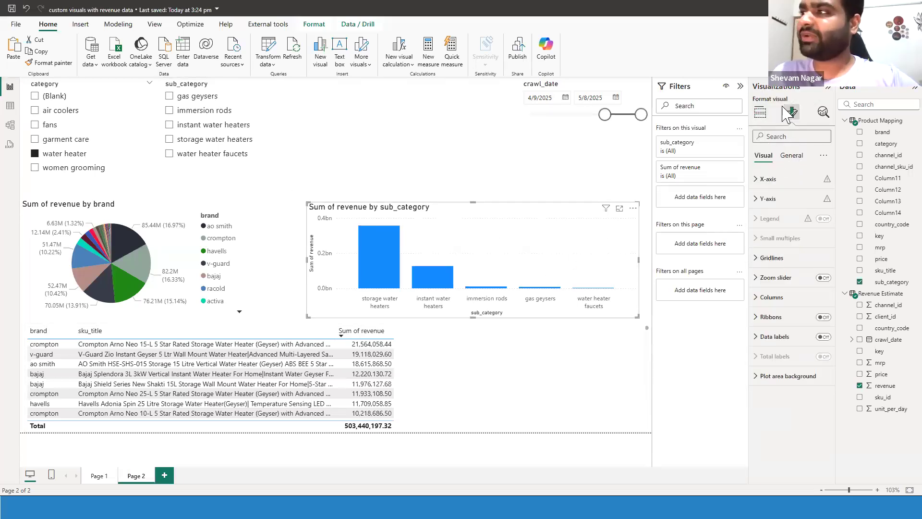
{"action": "left_click", "coordinate": [792, 160]}
{"action": "left_click", "coordinate": [787, 221]}
{"action": "left_click", "coordinate": [783, 242]}
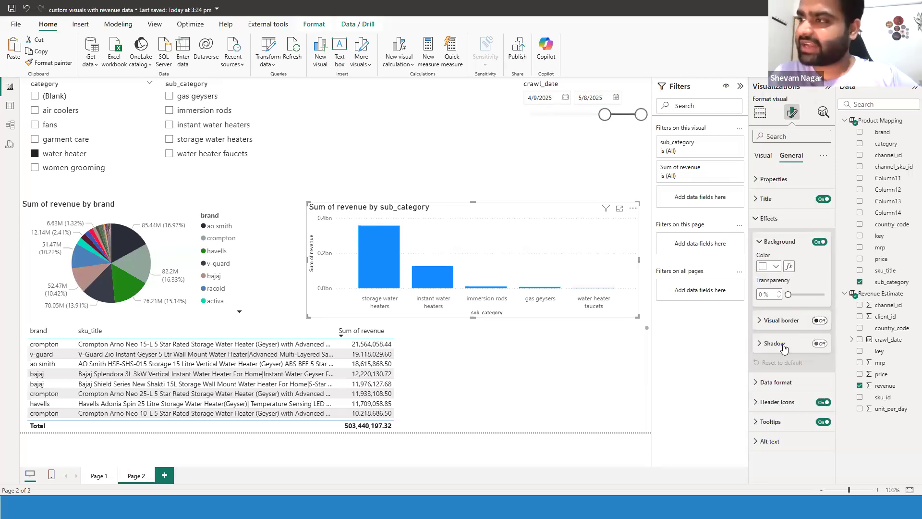
{"action": "left_click", "coordinate": [819, 320]}
{"action": "left_click", "coordinate": [820, 343]}
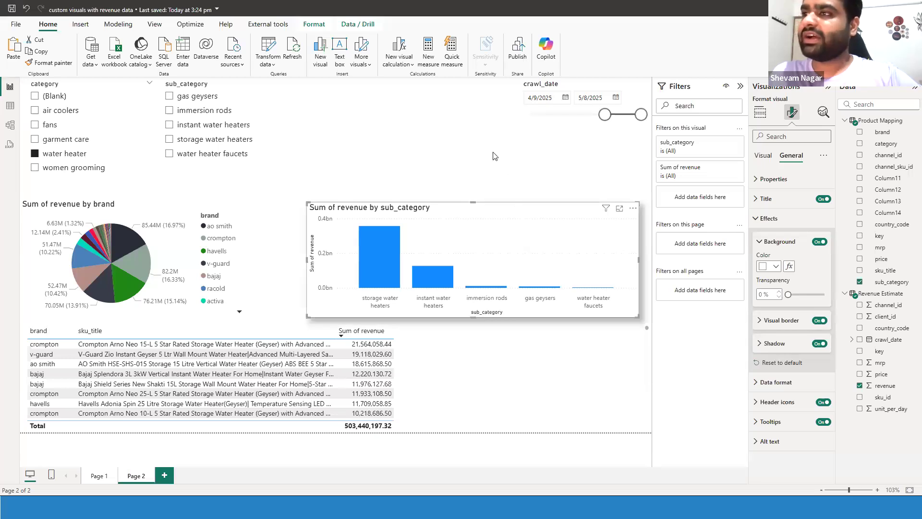
Step: Reposition the sub_category column chart closer to the brand pie chart and nudge the pie chart slightly right and up
{"action": "left_click_drag", "start_coordinate": [516, 207], "coordinate": [493, 153]}
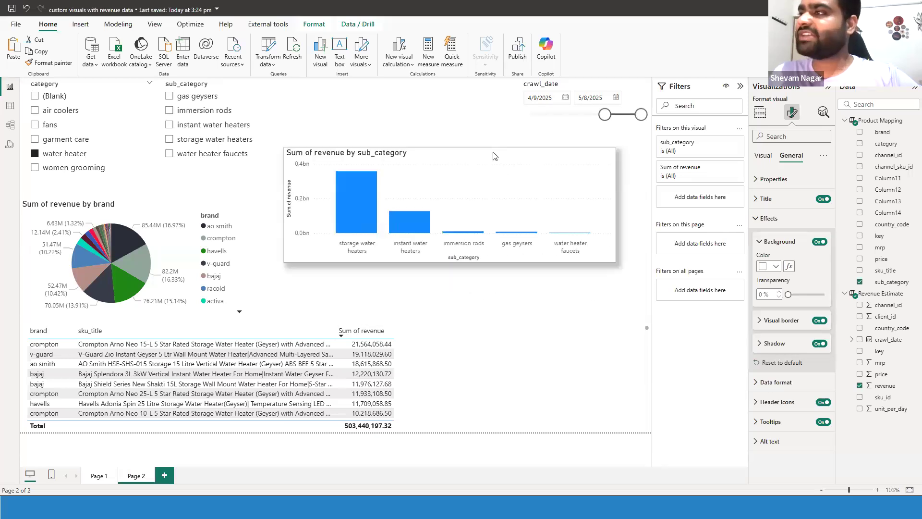
{"action": "left_click", "coordinate": [625, 277]}
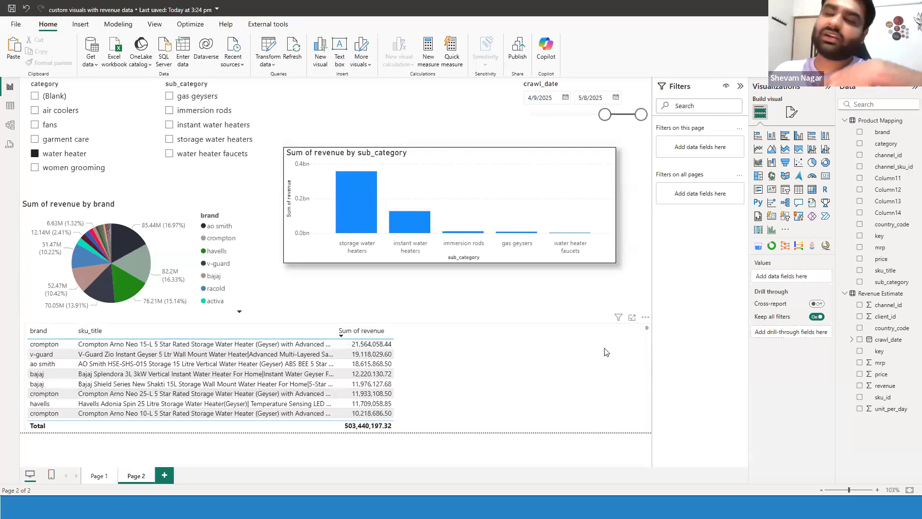
{"action": "left_click", "coordinate": [525, 160]}
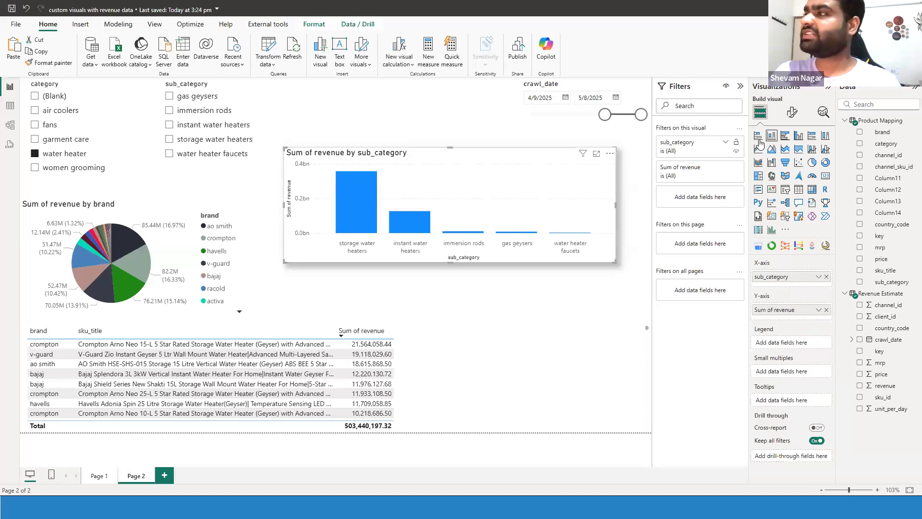
{"action": "left_click", "coordinate": [791, 115]}
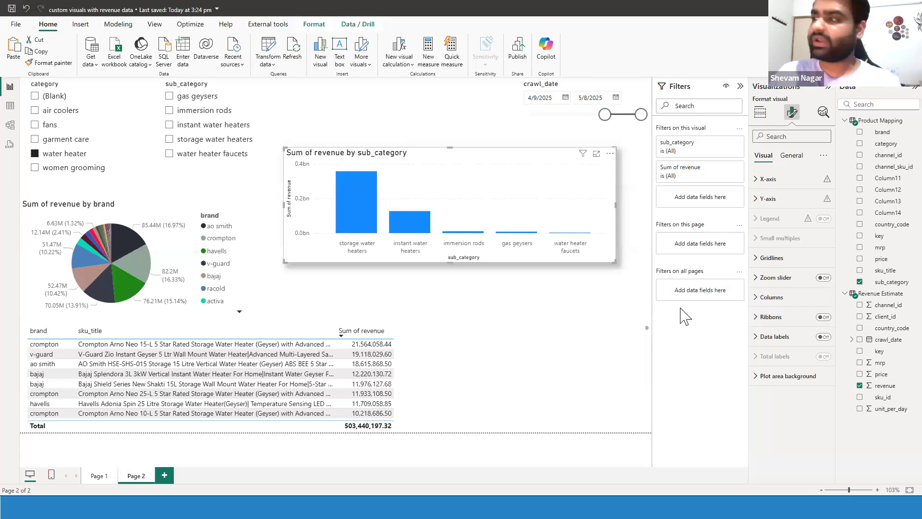
{"action": "left_click", "coordinate": [415, 279]}
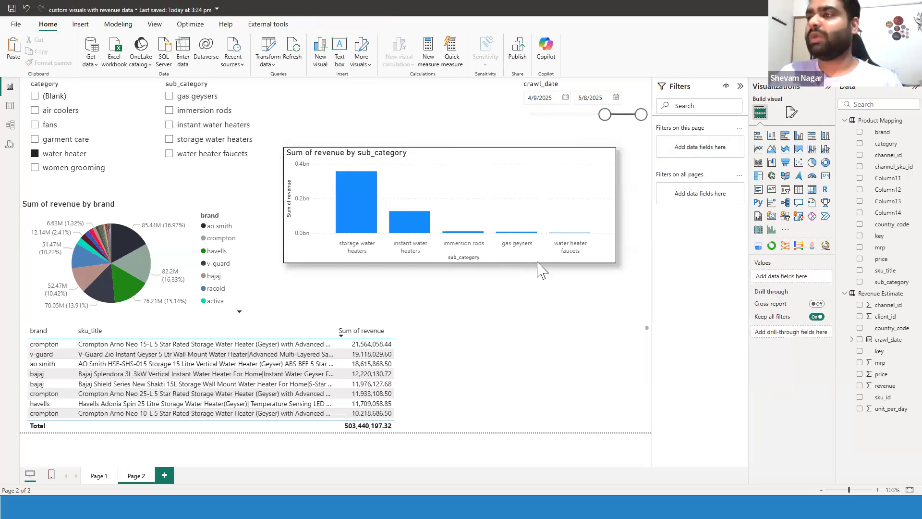
{"action": "left_click_drag", "start_coordinate": [505, 193], "coordinate": [512, 212]}
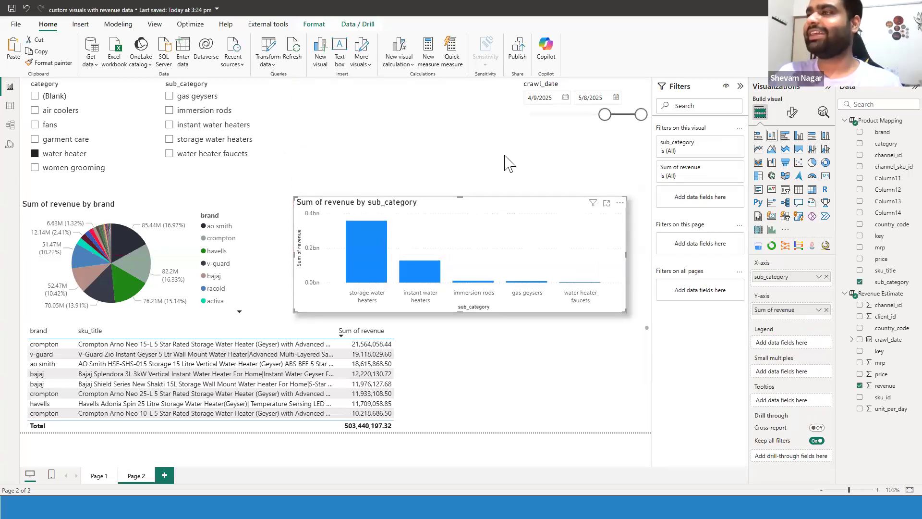
{"action": "left_click", "coordinate": [123, 210]}
{"action": "left_click_drag", "start_coordinate": [120, 204], "coordinate": [120, 203]}
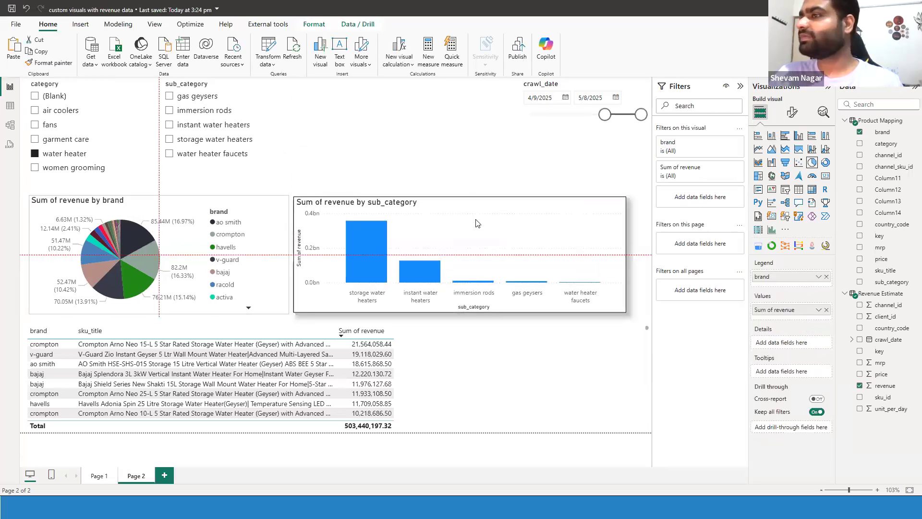
Step: Move the SKU revenue table right, under the sub_category chart, to free space beneath the brand pie chart
{"action": "left_click", "coordinate": [483, 347]}
{"action": "left_click", "coordinate": [608, 372]}
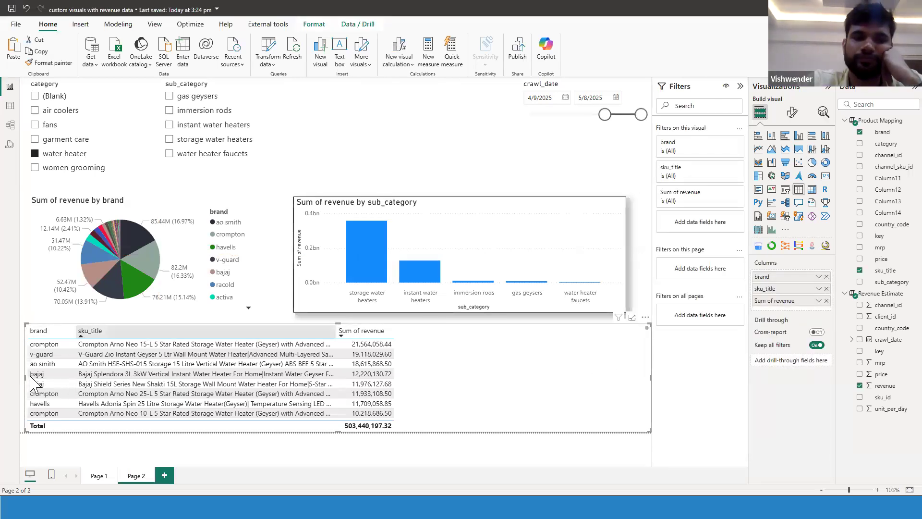
{"action": "left_click_drag", "start_coordinate": [100, 390], "coordinate": [256, 390]}
{"action": "left_click", "coordinate": [198, 382]}
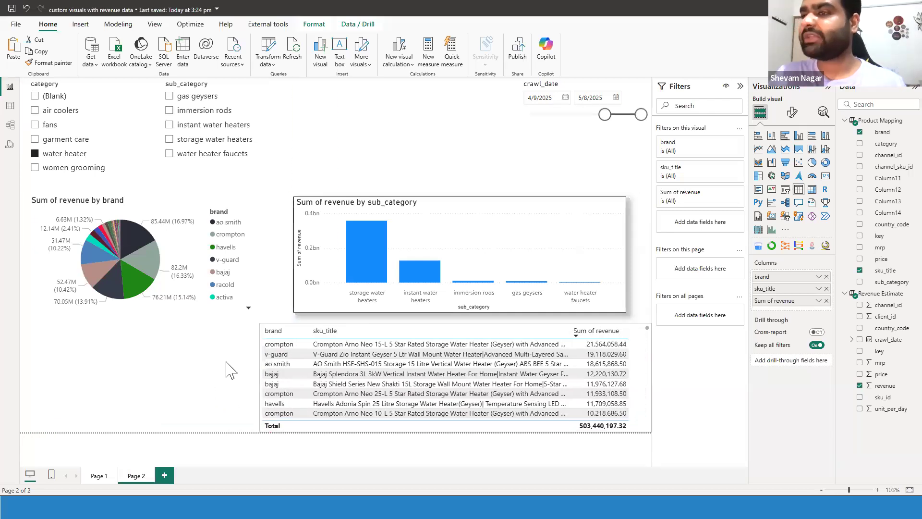
Step: Duplicate the sub_category column chart and place the copy directly below the brand pie chart
{"action": "left_click", "coordinate": [392, 202]}
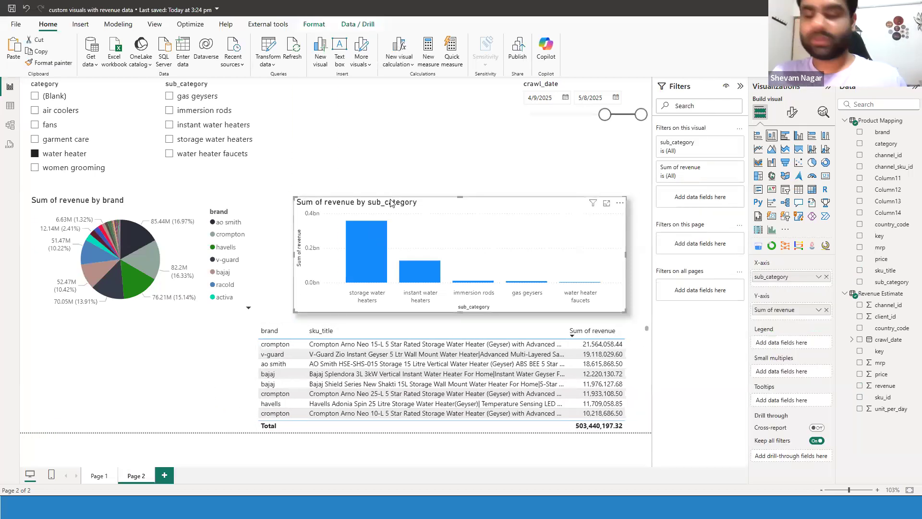
{"action": "key", "text": "ctrl+v"}
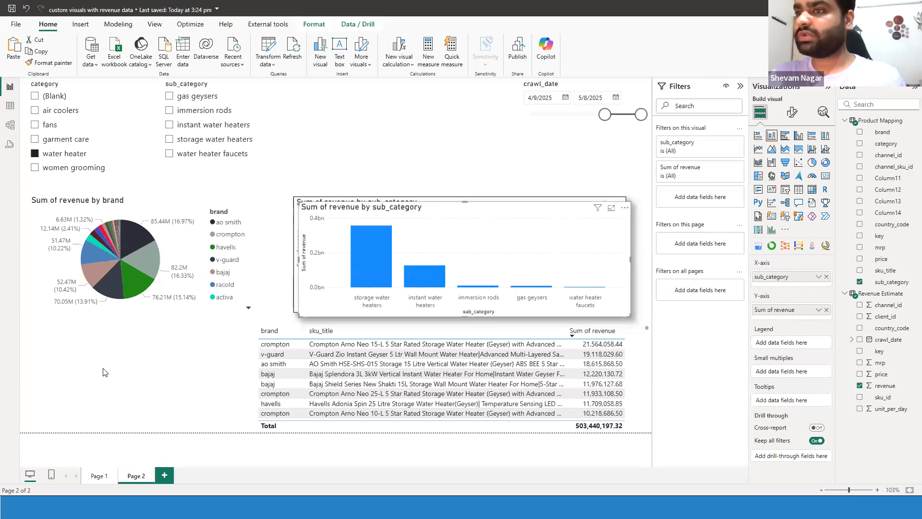
{"action": "left_click_drag", "start_coordinate": [480, 240], "coordinate": [202, 355]}
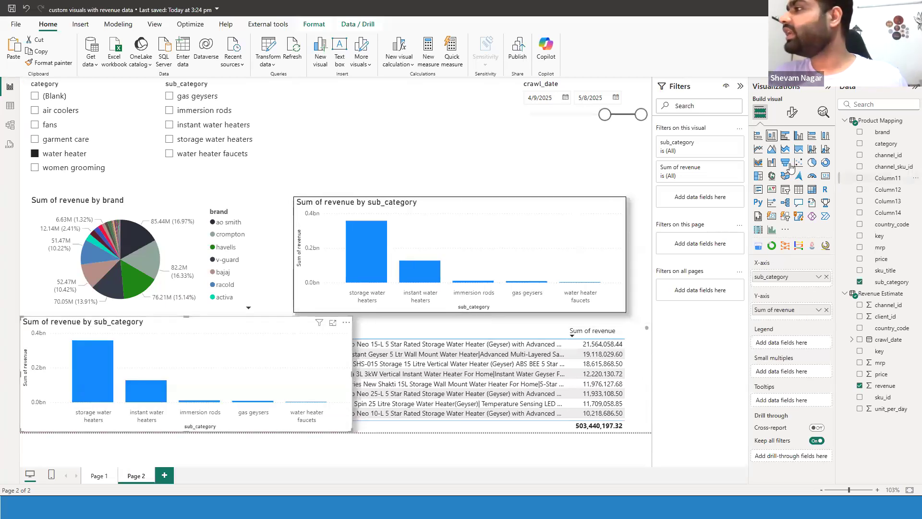
Step: Convert the copied chart to a line chart and replace its sub_category x-axis with crawl_date as plain dates instead of the date hierarchy
{"action": "left_click", "coordinate": [757, 149]}
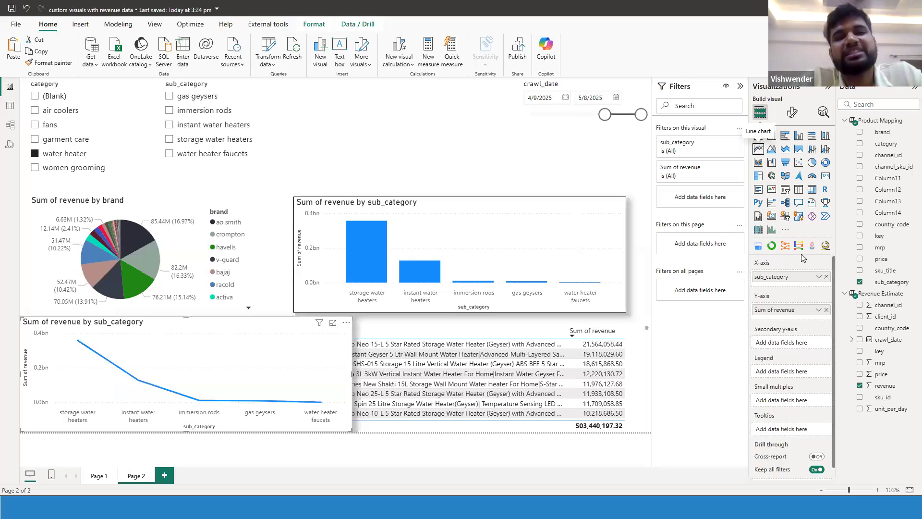
{"action": "left_click", "coordinate": [826, 277]}
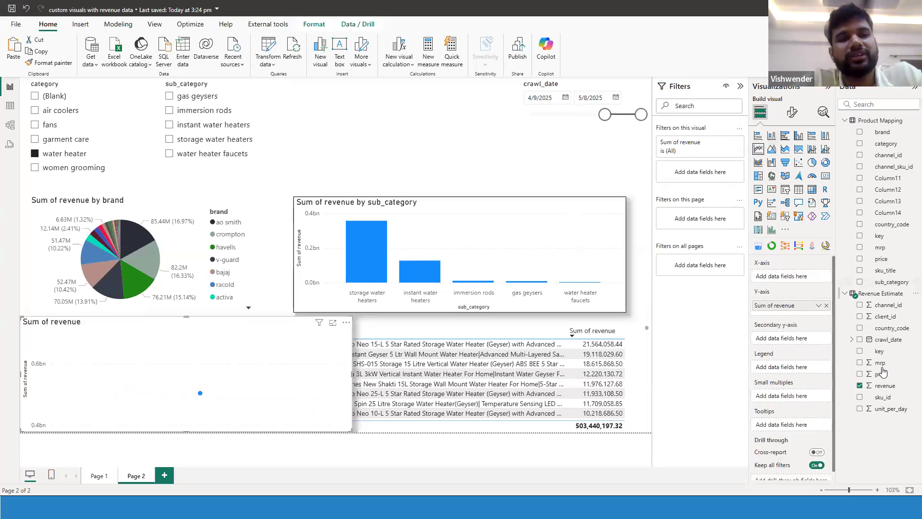
{"action": "left_click_drag", "start_coordinate": [889, 338], "coordinate": [797, 282]}
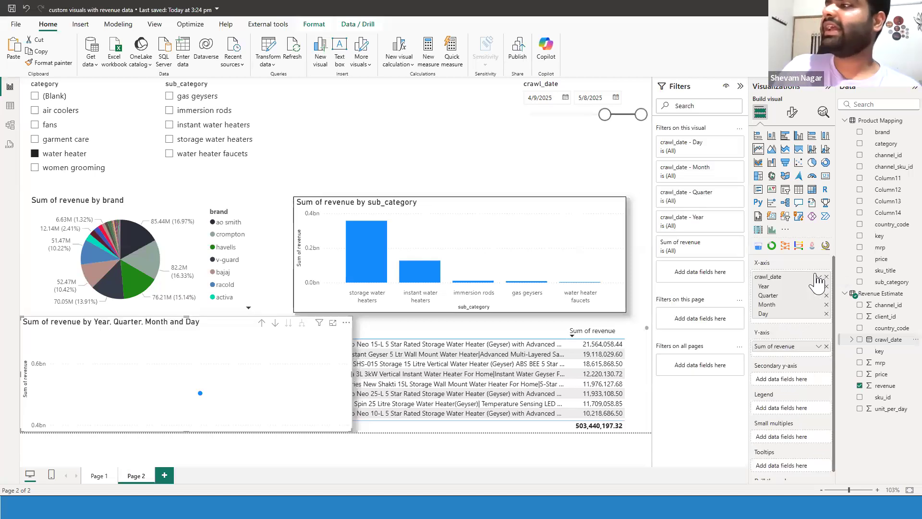
{"action": "left_click", "coordinate": [817, 277]}
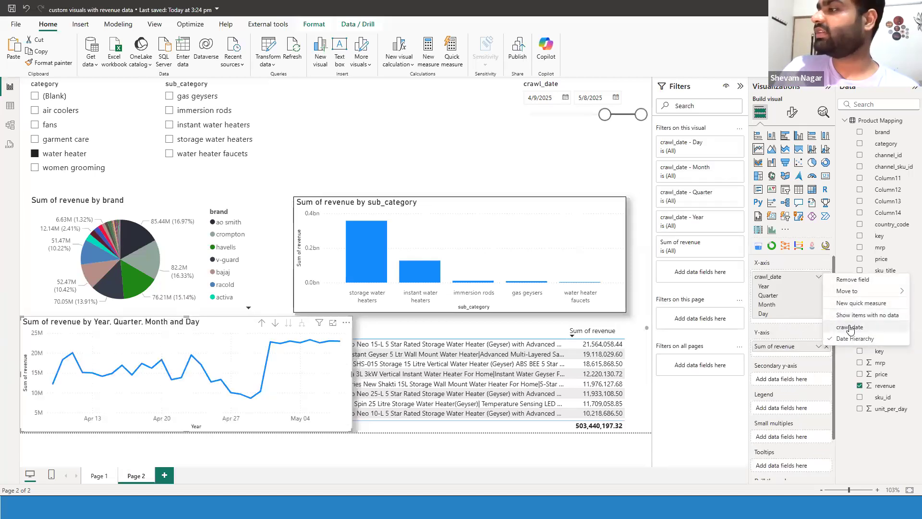
{"action": "left_click", "coordinate": [849, 327]}
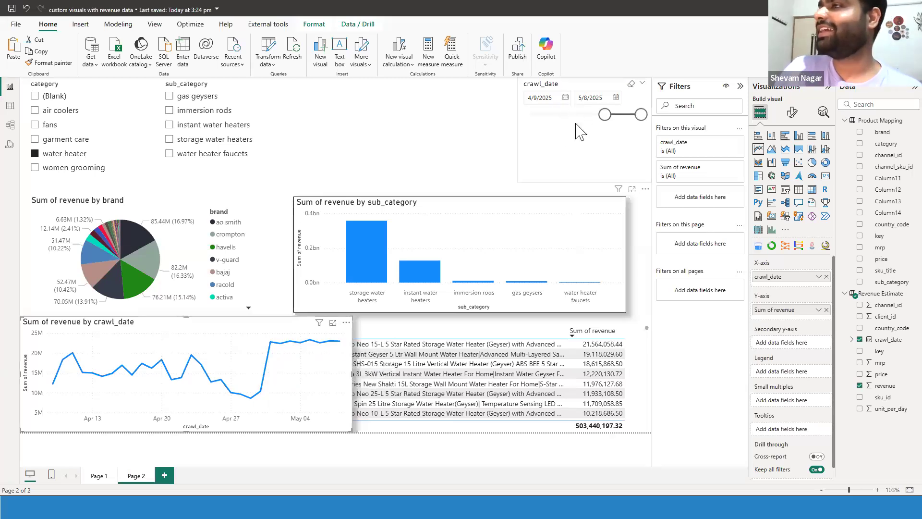
Step: Set the crawl_date slicer's start date to 2/9/2025 and reduce the slicer's height
{"action": "left_click", "coordinate": [565, 97]}
{"action": "left_click", "coordinate": [542, 119]}
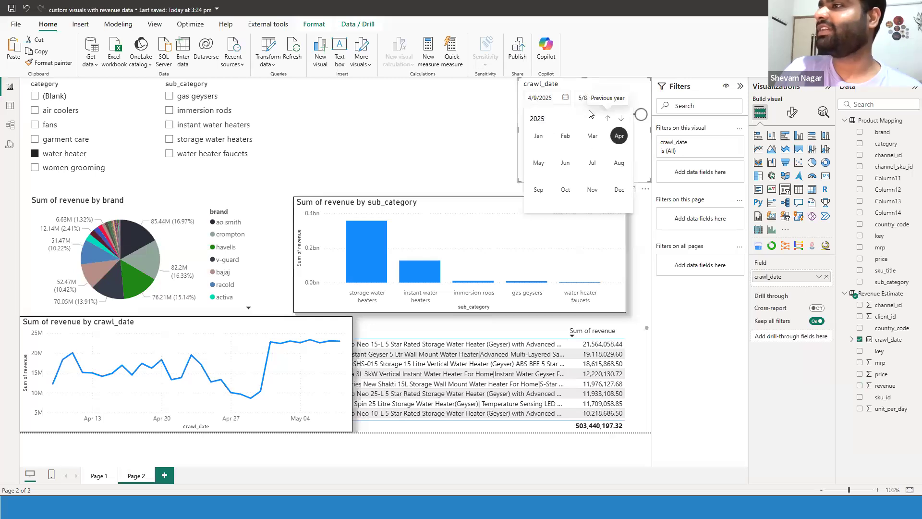
{"action": "left_click", "coordinate": [565, 136]}
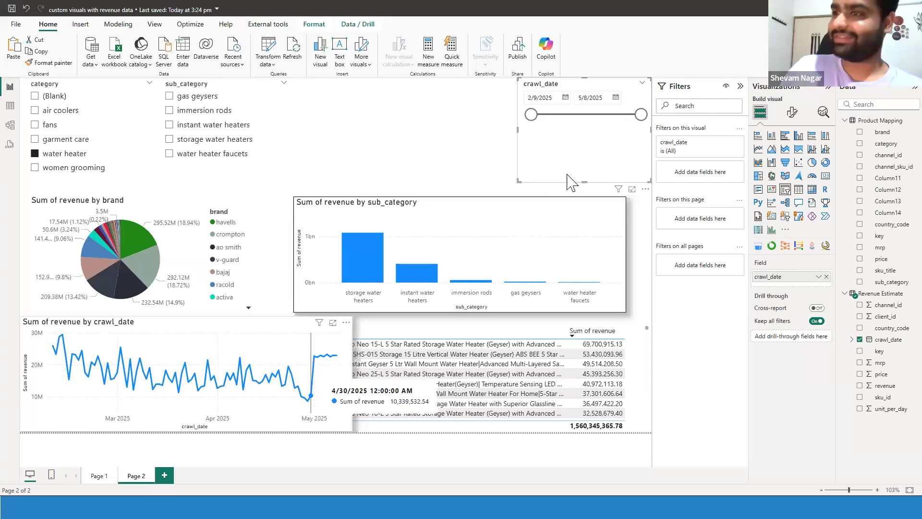
{"action": "left_click_drag", "start_coordinate": [584, 181], "coordinate": [584, 137]}
{"action": "left_click", "coordinate": [546, 185]}
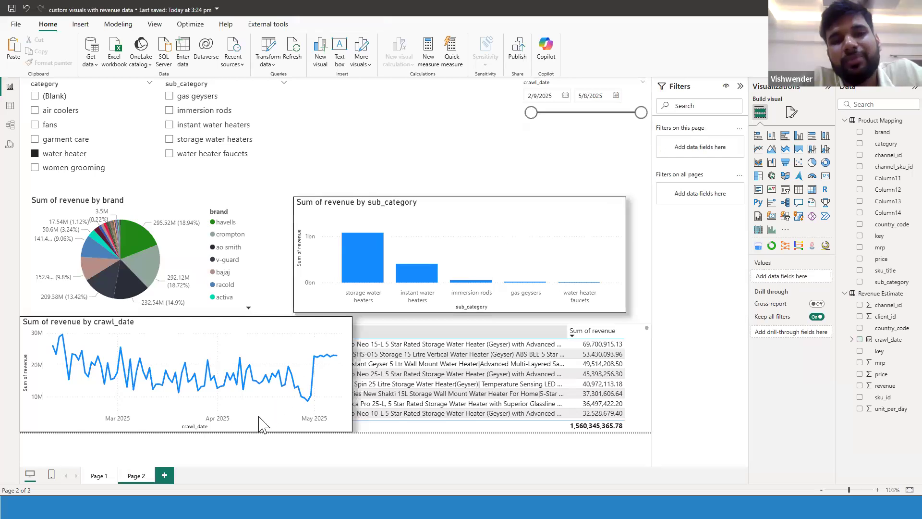
Step: Narrow the revenue by crawl_date line chart so it covers less of the SKU table beside it
{"action": "left_click", "coordinate": [399, 330]}
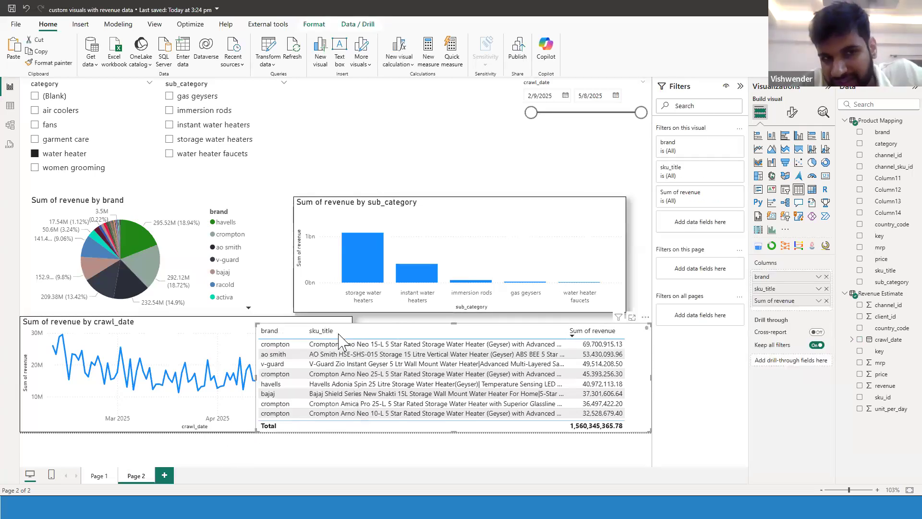
{"action": "left_click", "coordinate": [226, 339]}
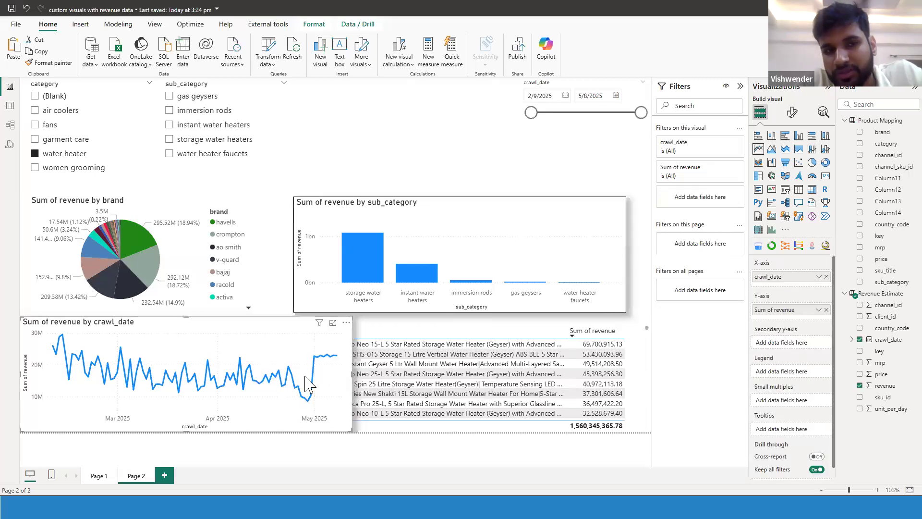
{"action": "left_click_drag", "start_coordinate": [352, 374], "coordinate": [312, 374]}
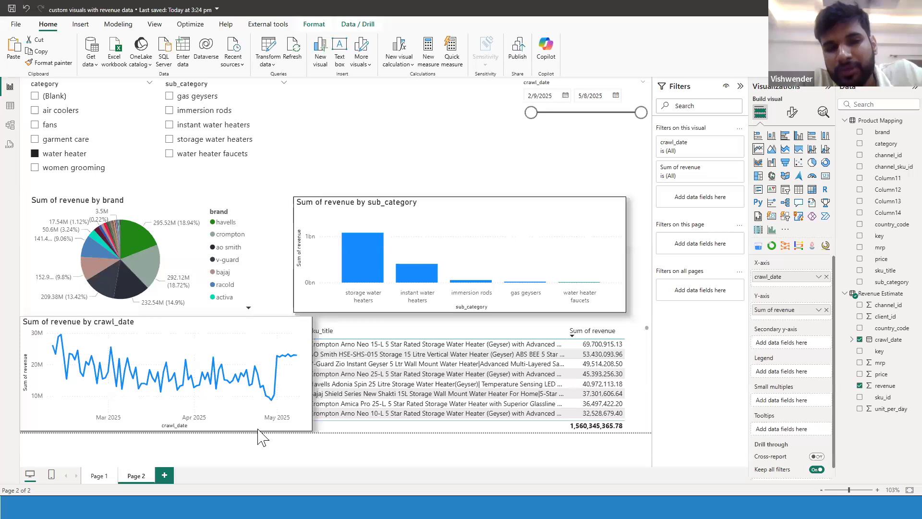
{"action": "left_click", "coordinate": [336, 170]}
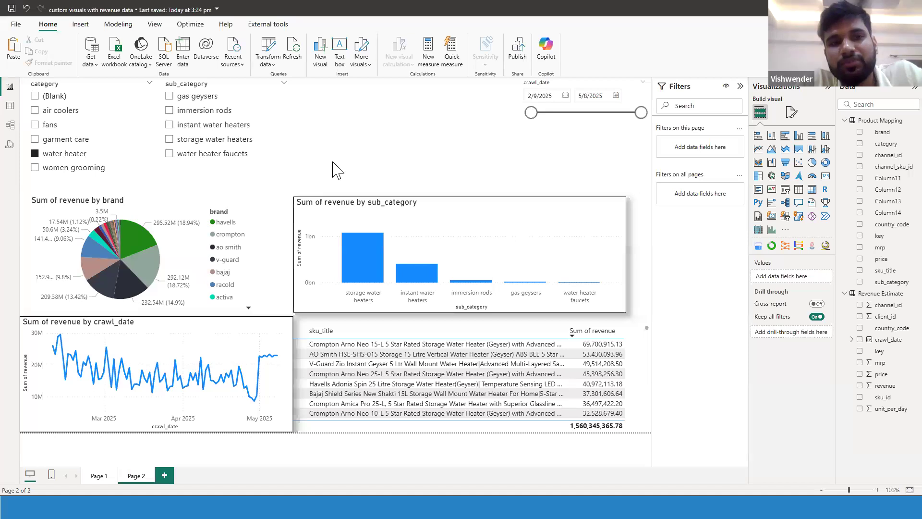
Step: Split the revenue by crawl_date line chart into one line per sub_category and inspect the values for 5/8/2025
{"action": "left_click", "coordinate": [232, 330]}
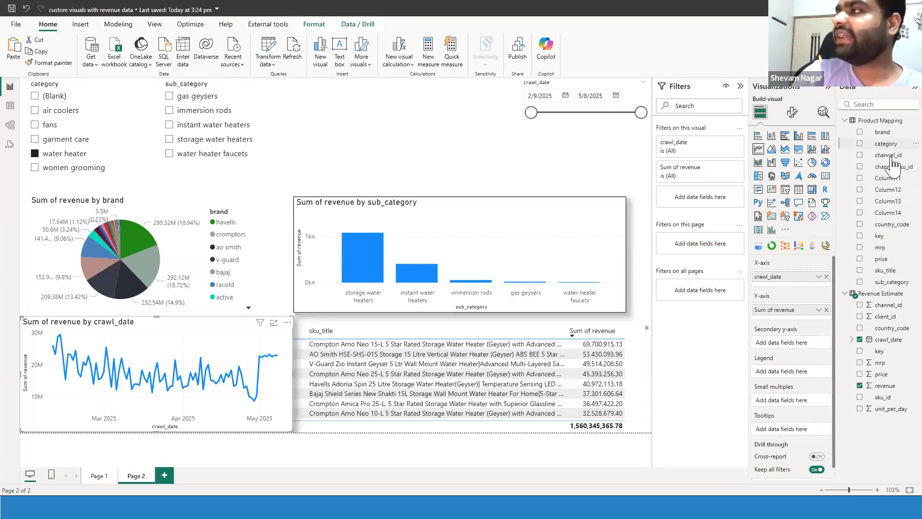
{"action": "left_click_drag", "start_coordinate": [889, 281], "coordinate": [807, 372]}
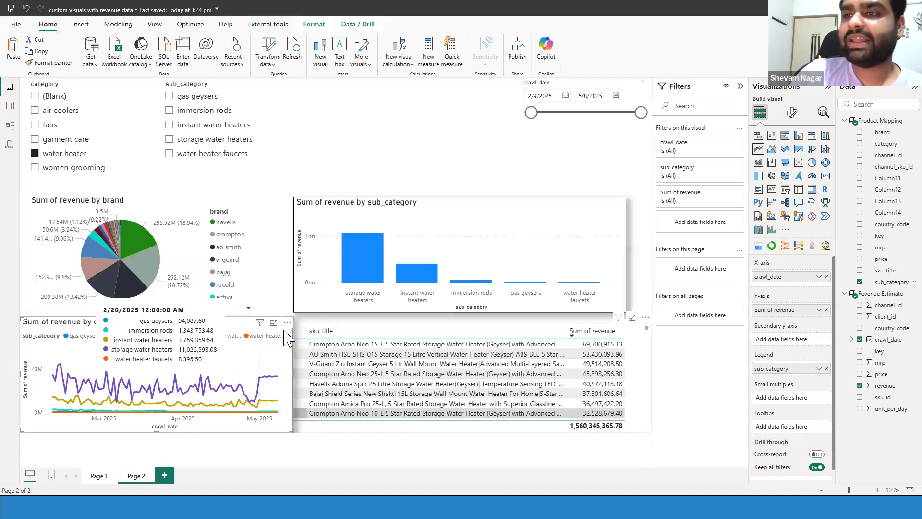
{"action": "mouse_move", "coordinate": [285, 358]}
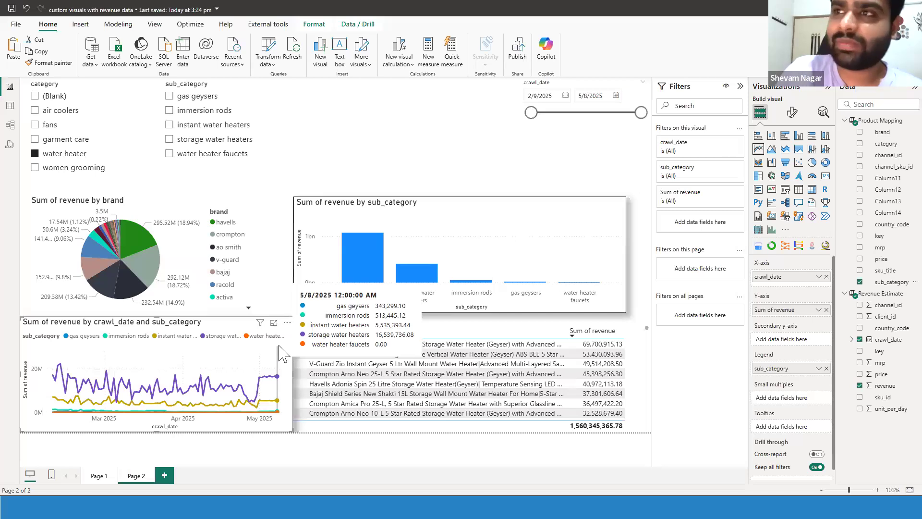
{"action": "left_click", "coordinate": [369, 135]}
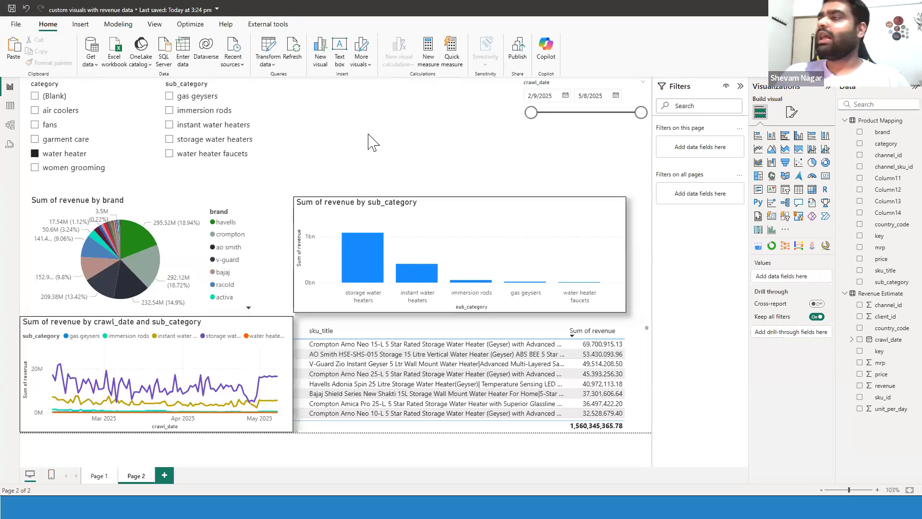
Step: Move the brand pie, sub_category column chart and SKU table upward, and add brand as the table's first column
{"action": "left_click_drag", "start_coordinate": [187, 192], "coordinate": [187, 183]}
{"action": "mouse_move", "coordinate": [408, 207]}
{"action": "left_mouse_down"}
{"action": "mouse_move", "coordinate": [405, 190]}
{"action": "mouse_move", "coordinate": [413, 191]}
{"action": "left_mouse_up"}
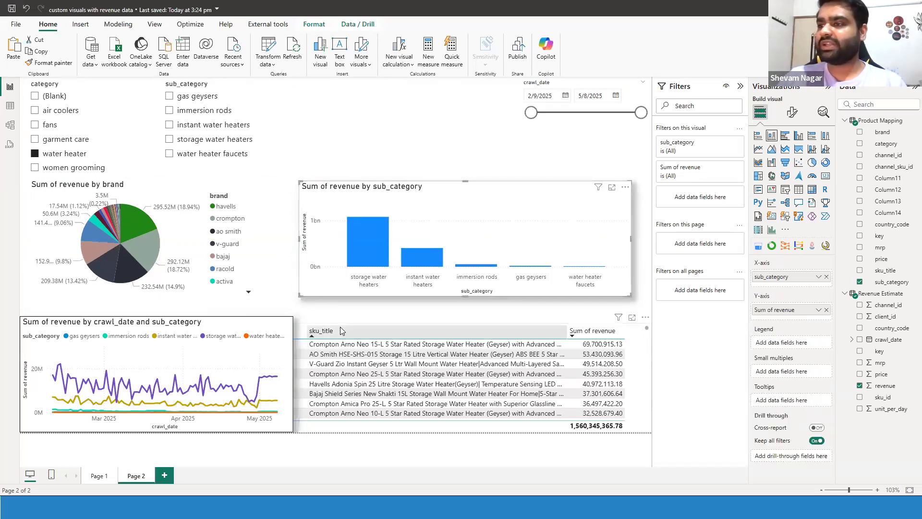
{"action": "left_click_drag", "start_coordinate": [255, 363], "coordinate": [307, 375]}
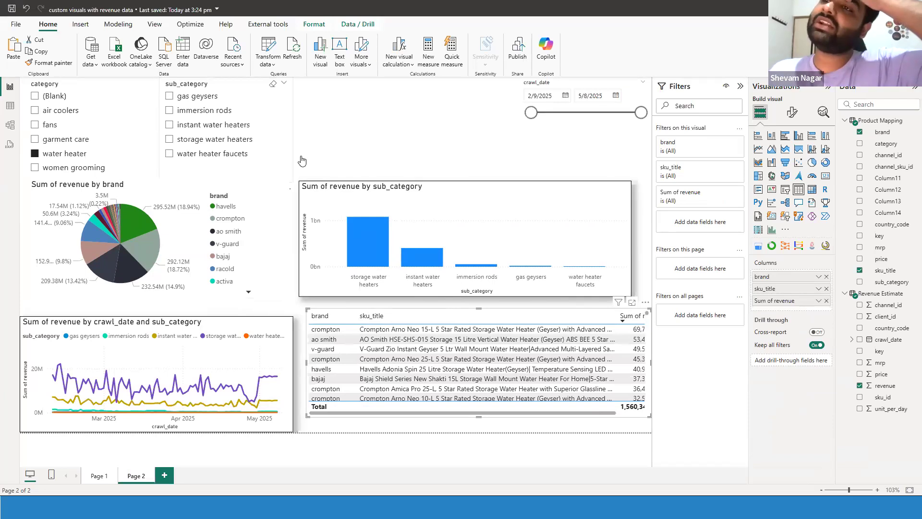
{"action": "left_click", "coordinate": [383, 149]}
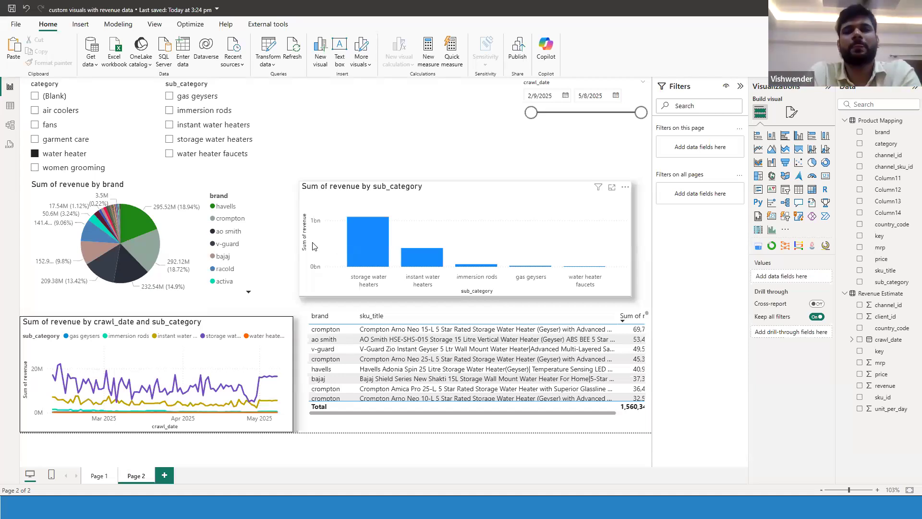
{"action": "left_click", "coordinate": [275, 168]}
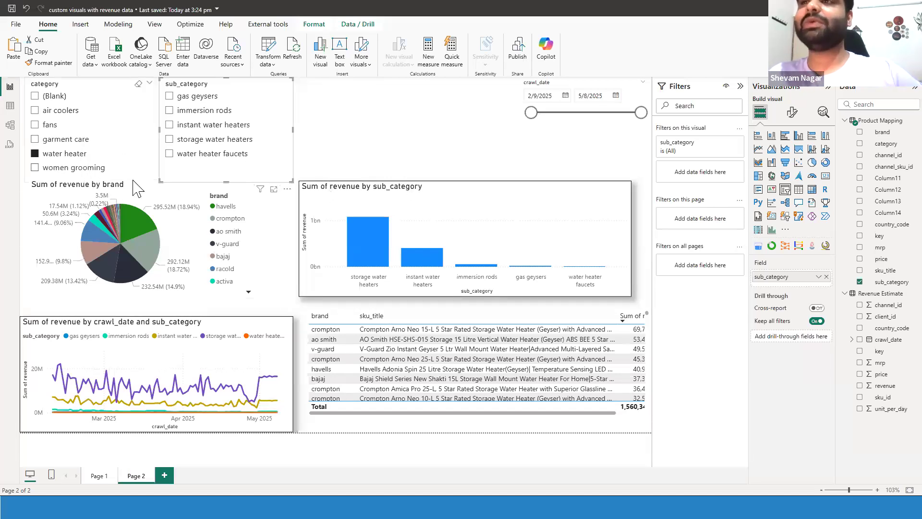
{"action": "left_click", "coordinate": [391, 316]}
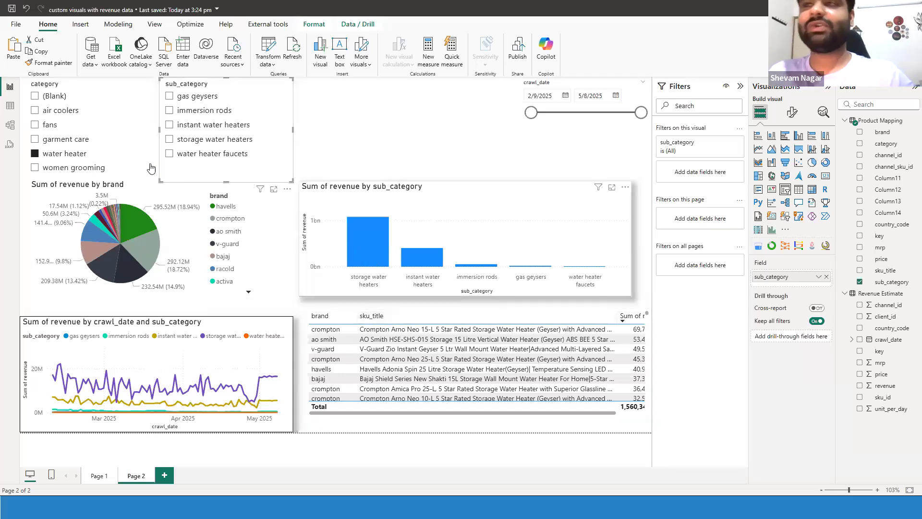
{"action": "left_click", "coordinate": [84, 91]}
{"action": "left_click", "coordinate": [256, 91]}
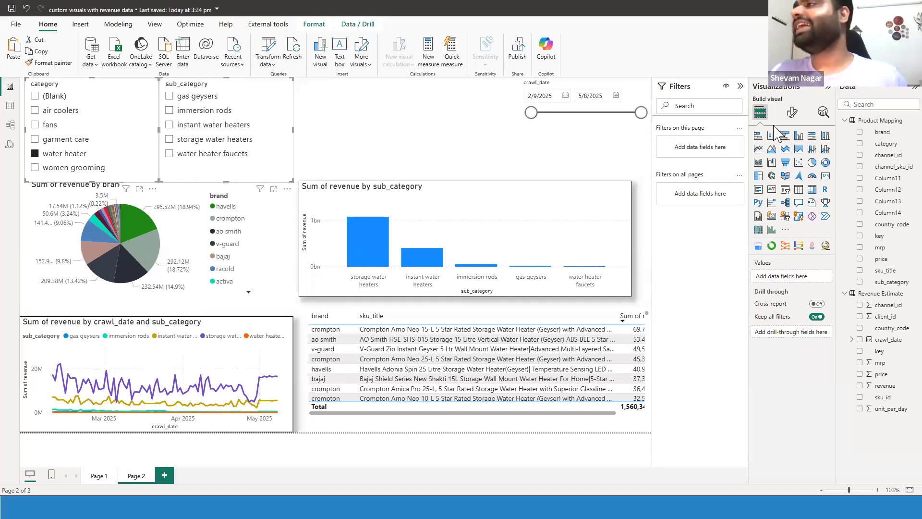
{"action": "left_click", "coordinate": [792, 115]}
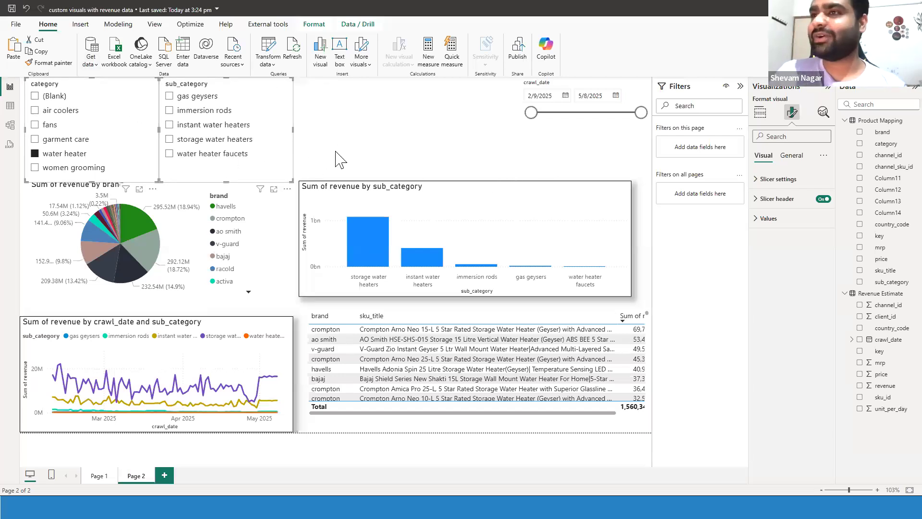
{"action": "left_click", "coordinate": [372, 175]}
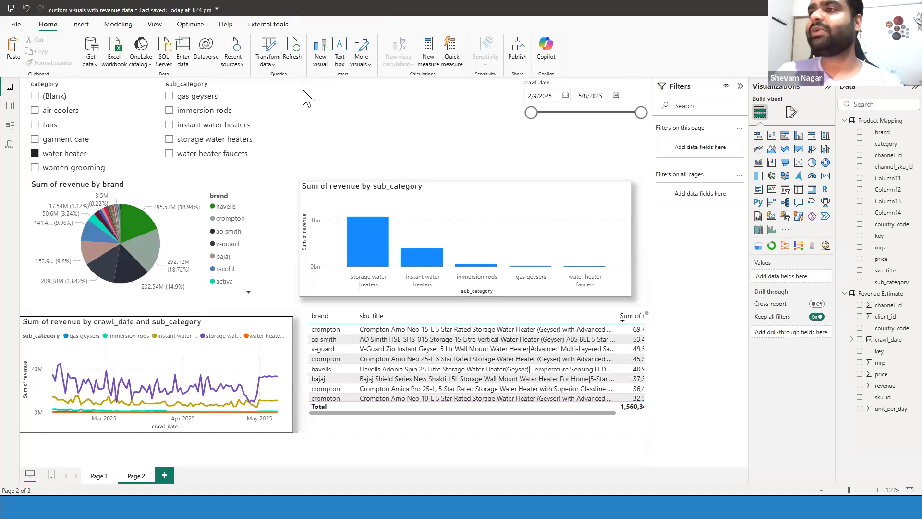
Step: Change the style of both the category and sub_category slicers from a vertical list to Dropdown
{"action": "left_click", "coordinate": [248, 91]}
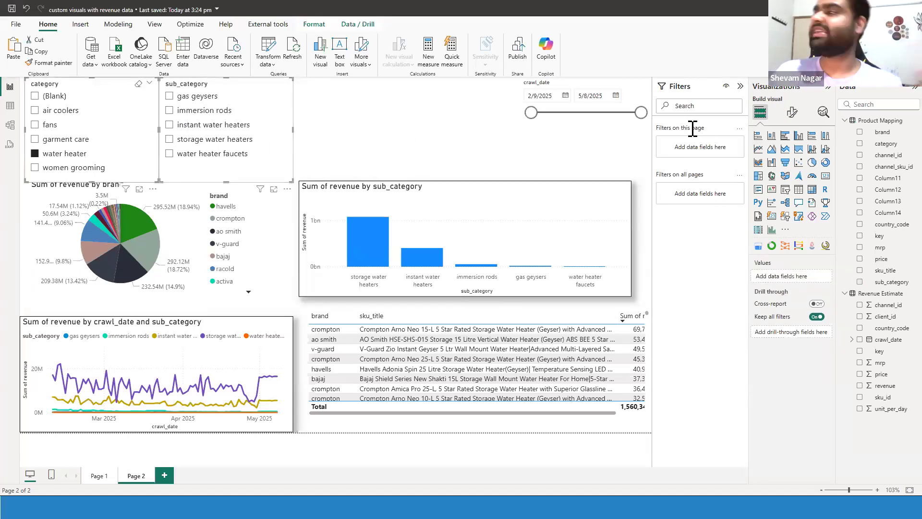
{"action": "left_click", "coordinate": [789, 113]}
{"action": "left_click", "coordinate": [777, 182]}
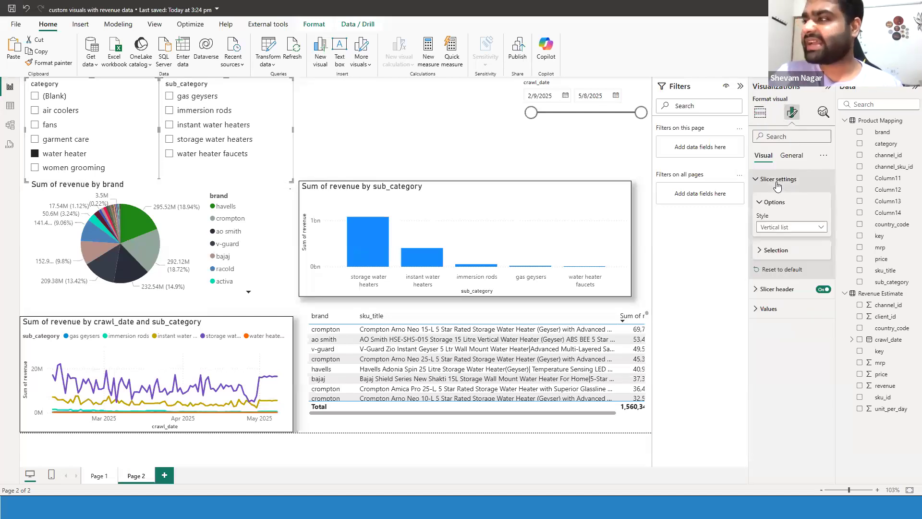
{"action": "left_click", "coordinate": [786, 228]}
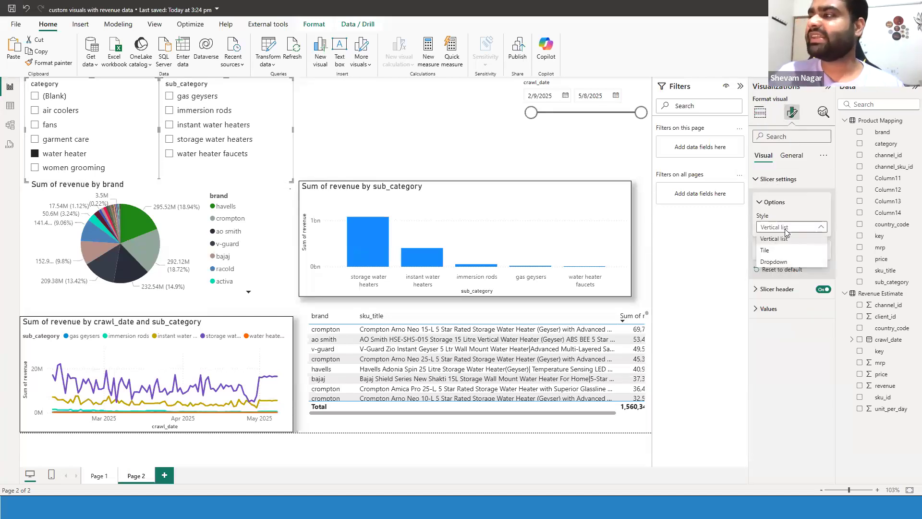
{"action": "left_click", "coordinate": [784, 263]}
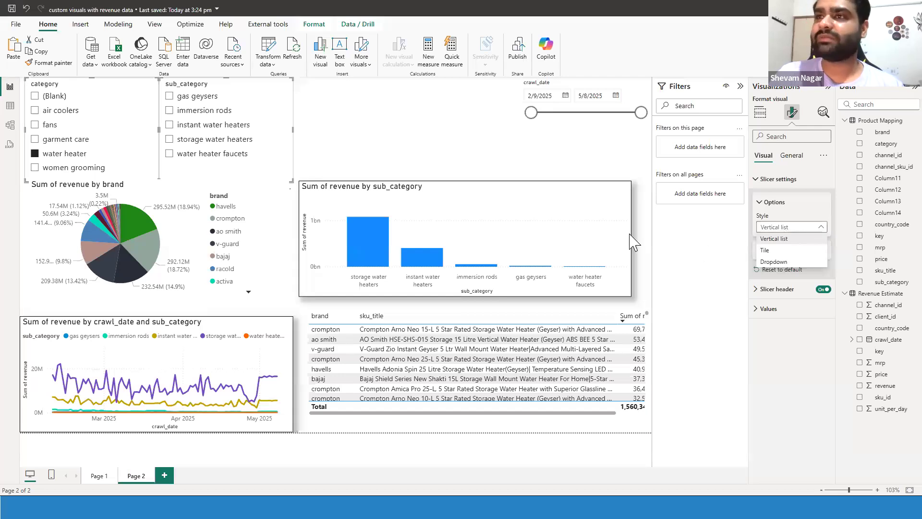
Step: Shorten the category and sub_category slicers so they take up less height above the charts
{"action": "left_click", "coordinate": [109, 175]}
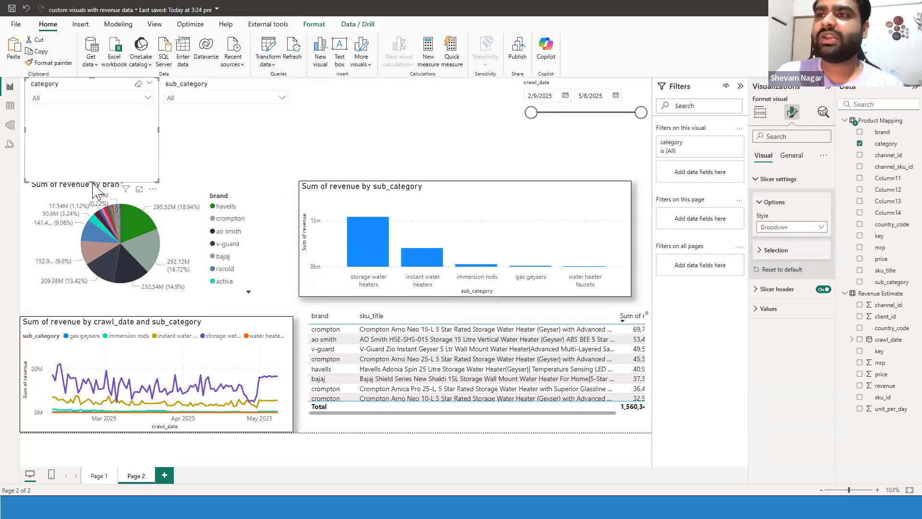
{"action": "left_click_drag", "start_coordinate": [92, 181], "coordinate": [95, 117]}
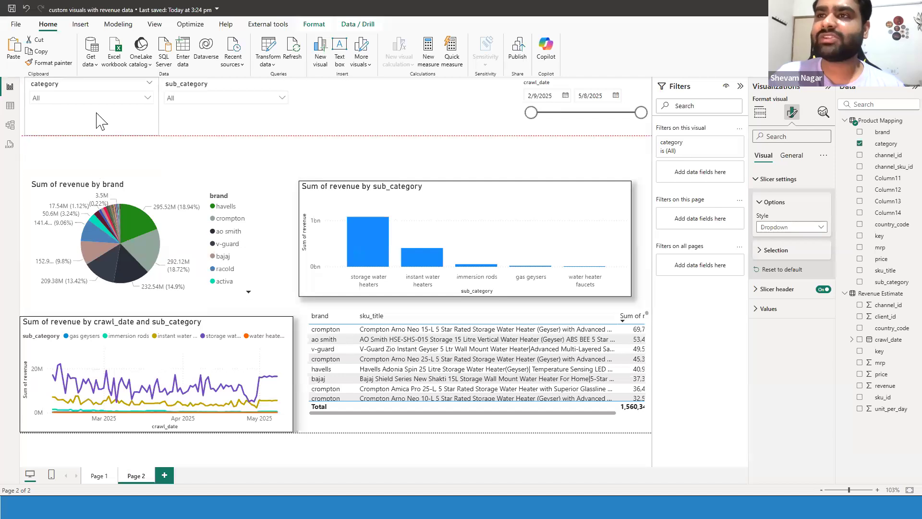
{"action": "left_click", "coordinate": [226, 137]}
{"action": "left_click", "coordinate": [386, 142]}
Step: Move the revenue by brand pie chart up directly beneath the slicers and make it slightly taller
{"action": "left_click", "coordinate": [155, 193]}
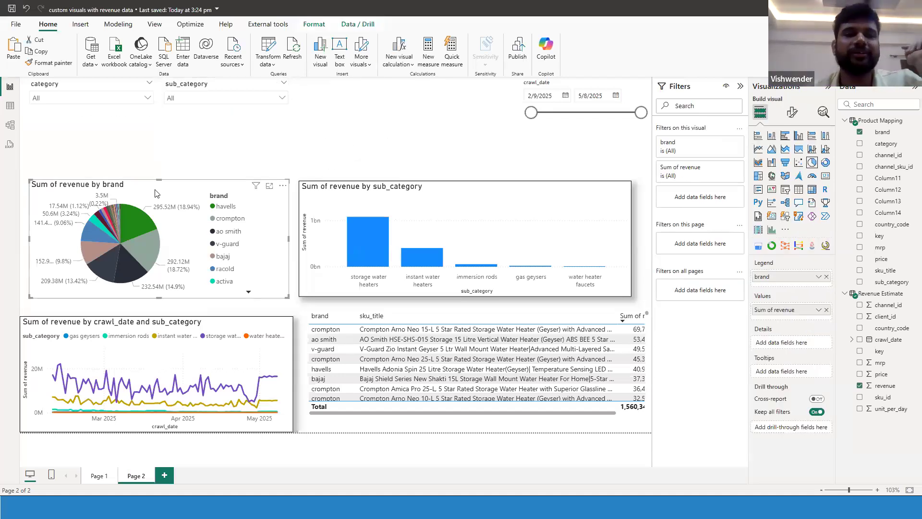
{"action": "left_click_drag", "start_coordinate": [233, 244], "coordinate": [231, 188]}
{"action": "left_click_drag", "start_coordinate": [285, 238], "coordinate": [282, 241]}
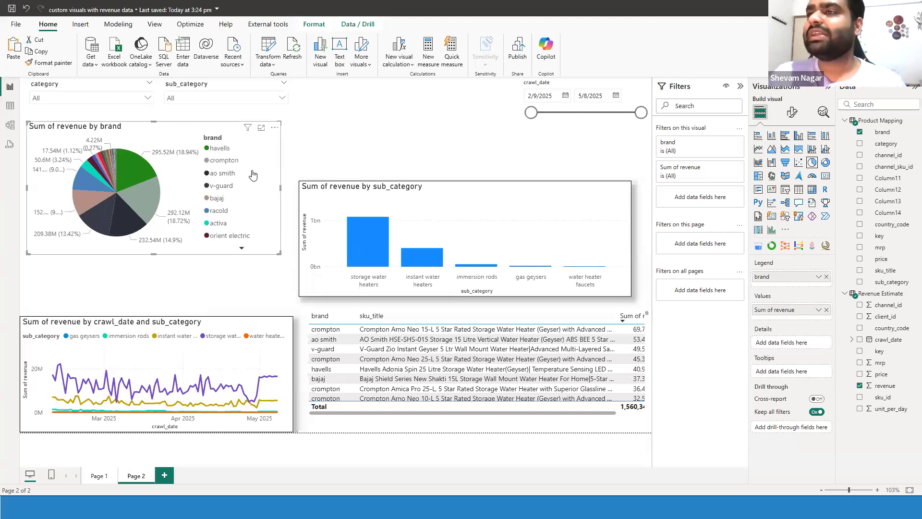
Step: Filter the pie chart's brand field with a Top N filter showing the top 7 by Sum of revenue
{"action": "left_click", "coordinate": [710, 145]}
{"action": "left_click", "coordinate": [714, 177]}
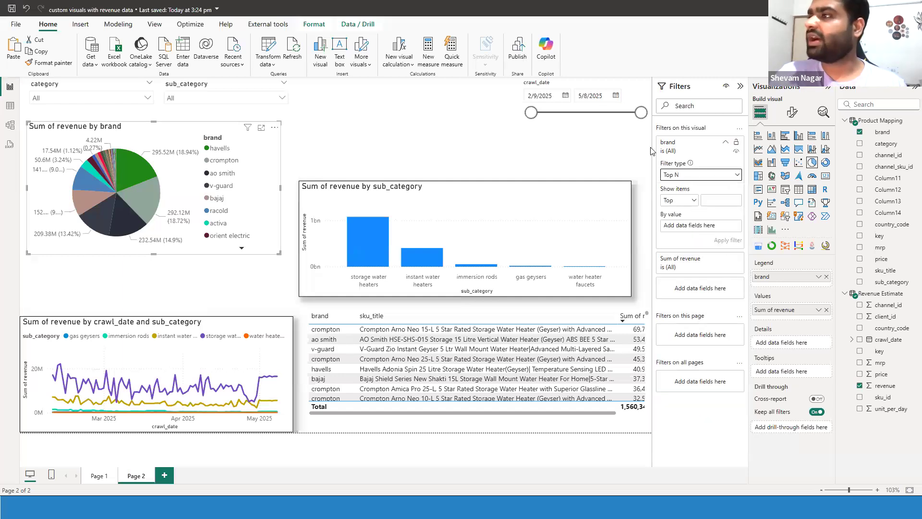
{"action": "left_click", "coordinate": [697, 178]}
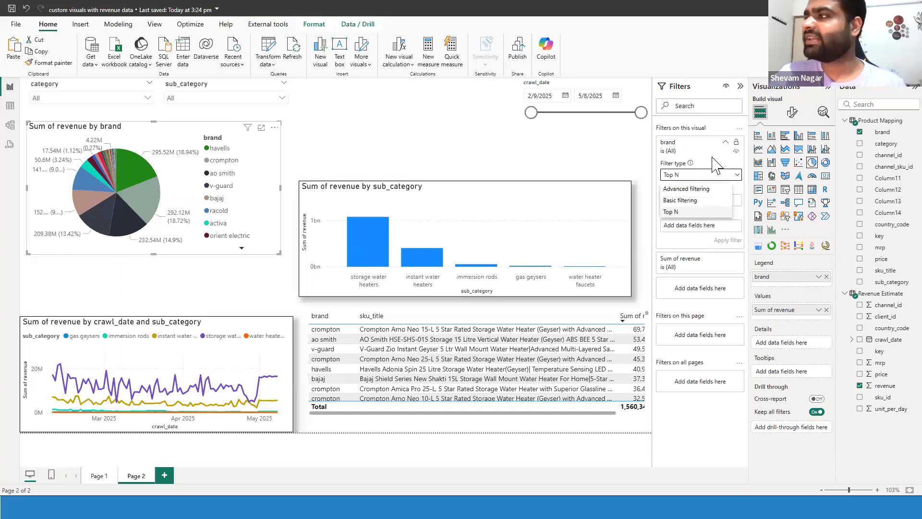
{"action": "left_click", "coordinate": [712, 158]}
{"action": "left_click", "coordinate": [723, 197]}
{"action": "type", "text": "7"}
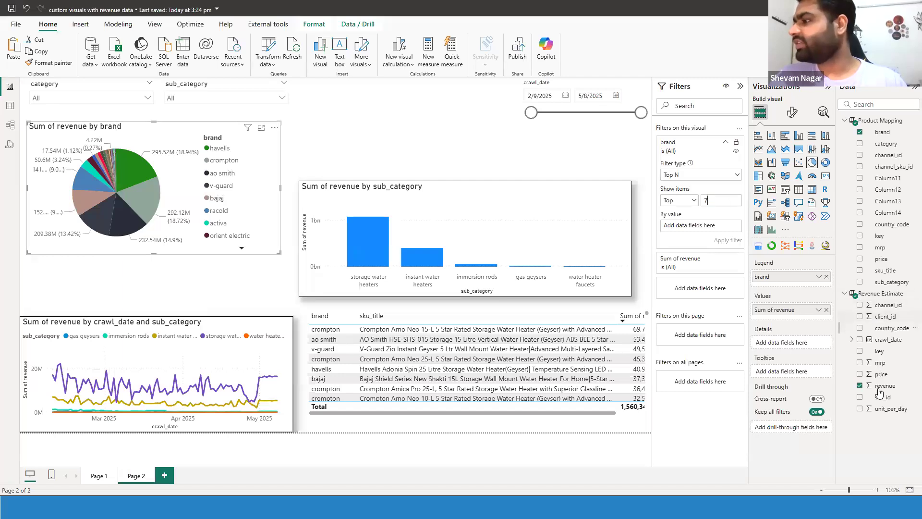
{"action": "left_click_drag", "start_coordinate": [885, 385], "coordinate": [712, 229]}
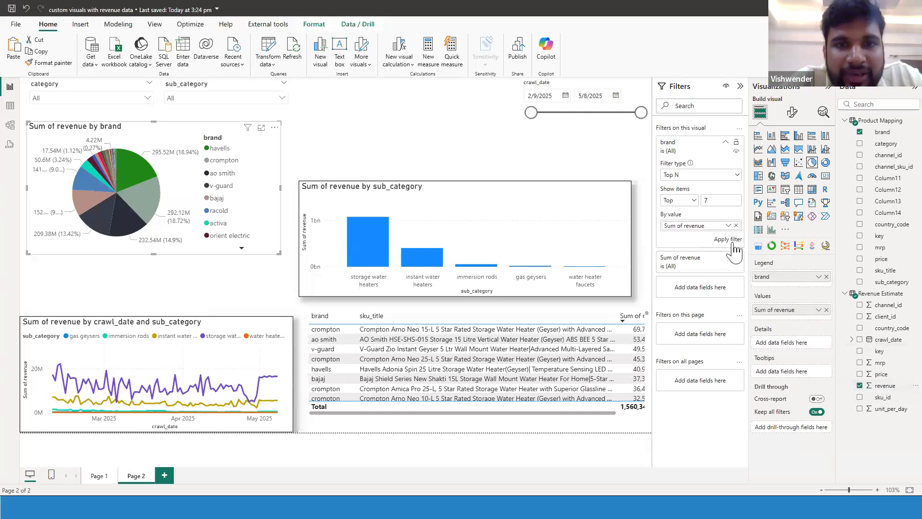
{"action": "left_click", "coordinate": [733, 240]}
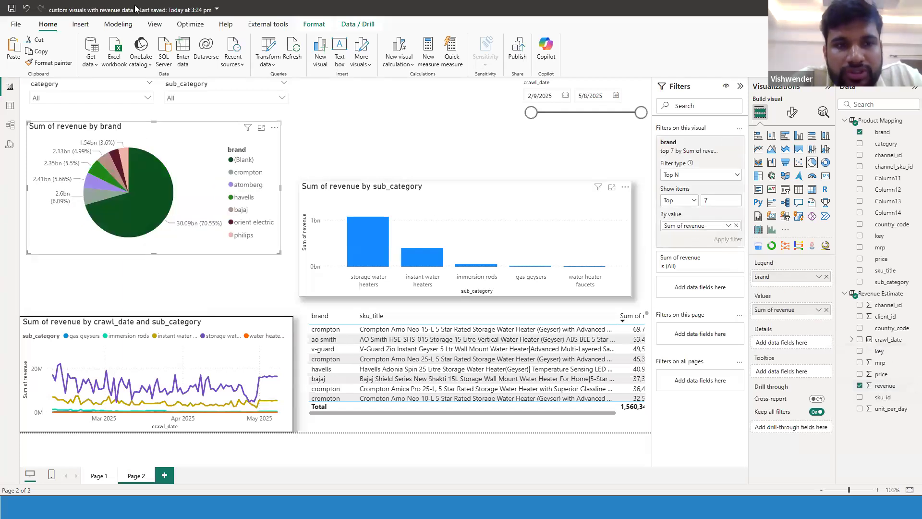
Step: Set the category slicer to air coolers
{"action": "left_click", "coordinate": [345, 156]}
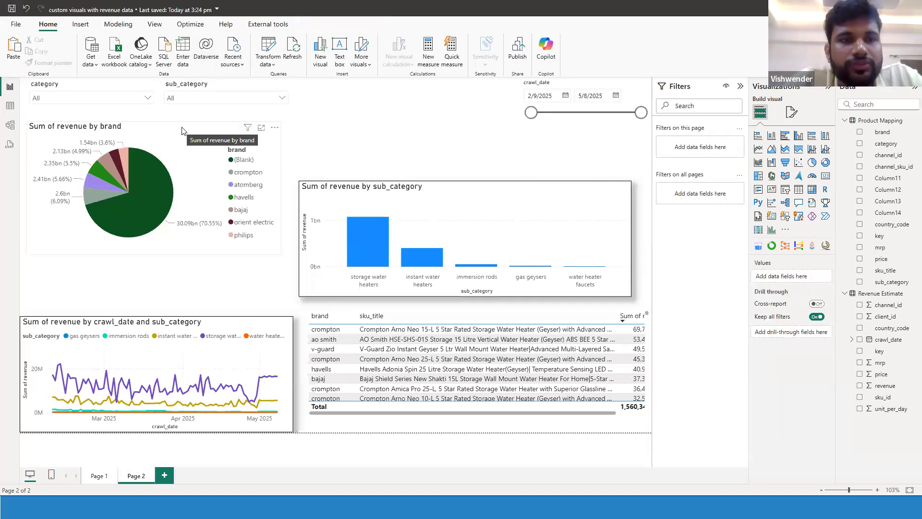
{"action": "left_click", "coordinate": [113, 99]}
{"action": "left_click", "coordinate": [67, 126]}
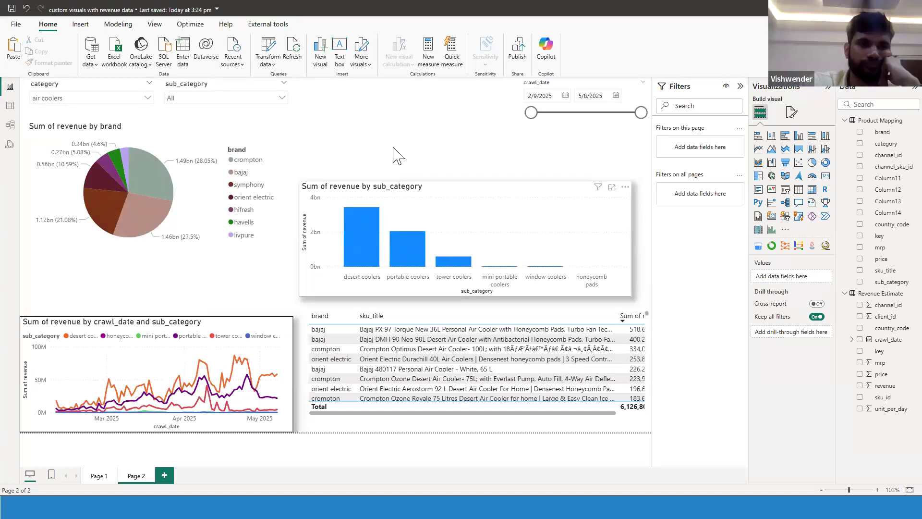
Step: Move the revenue by sub_category column chart up beside the pie chart and turn off its shadow
{"action": "left_click_drag", "start_coordinate": [390, 190], "coordinate": [393, 141]}
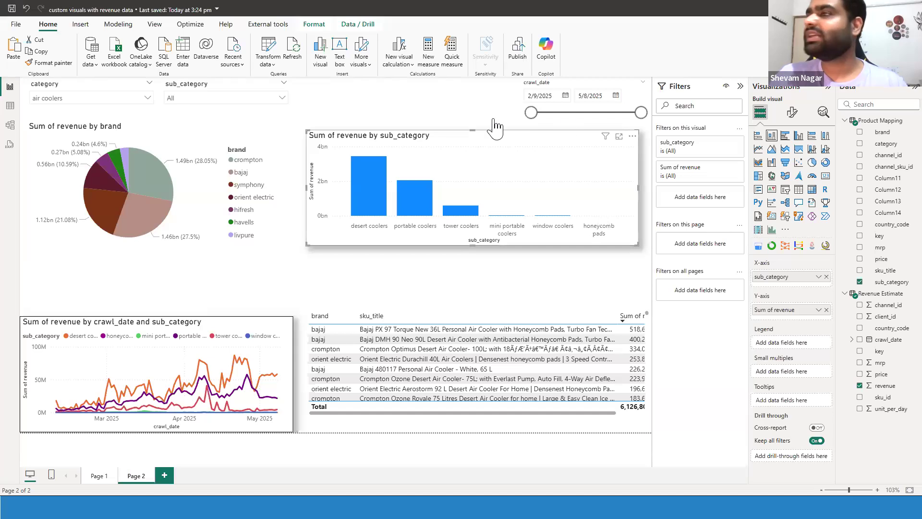
{"action": "left_click", "coordinate": [791, 113]}
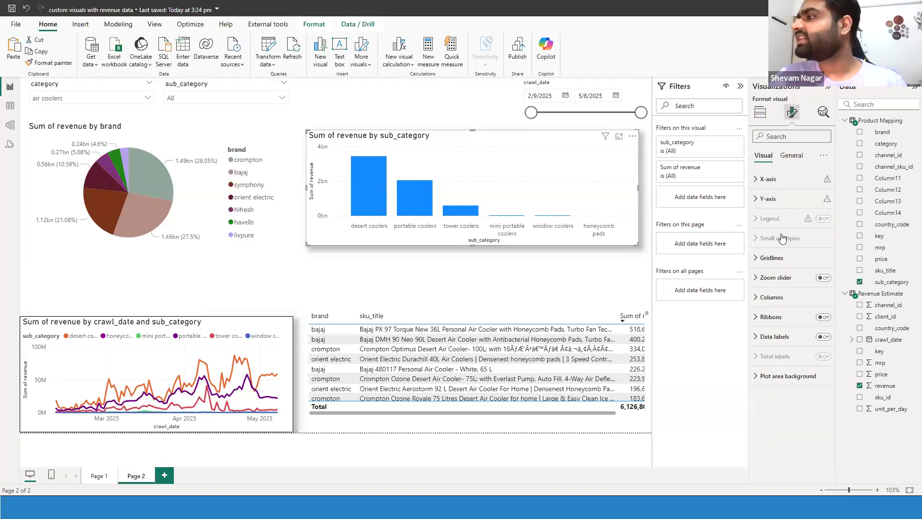
{"action": "left_click", "coordinate": [791, 156]}
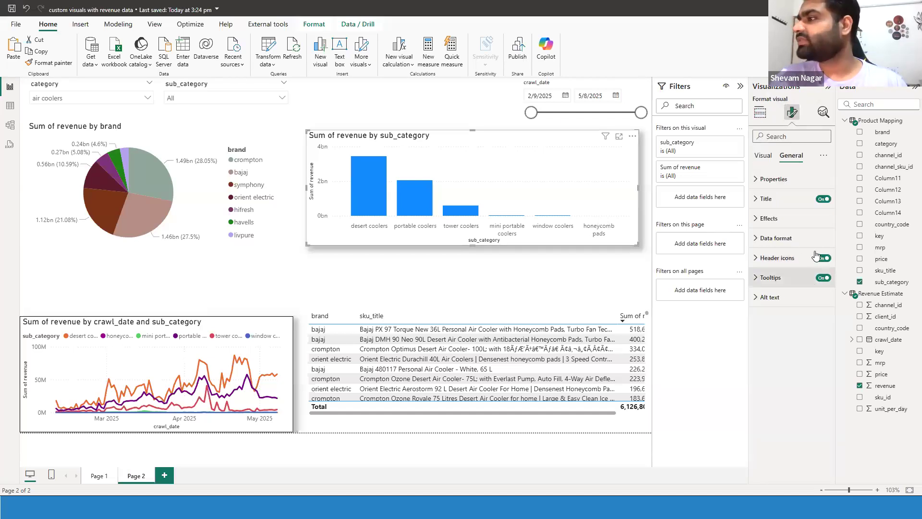
{"action": "left_click", "coordinate": [803, 224]}
{"action": "left_click", "coordinate": [820, 343]}
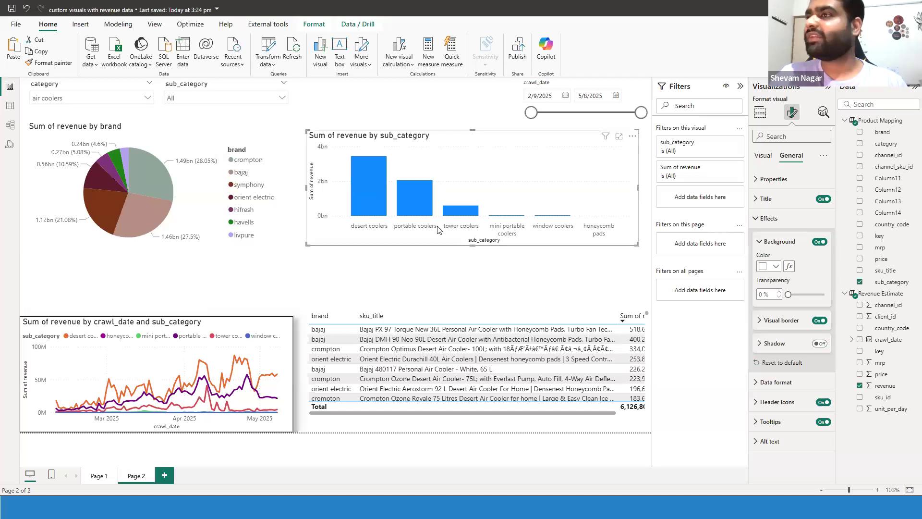
{"action": "left_click", "coordinate": [369, 298]}
Step: Turn on the visual border for the revenue by brand pie chart
{"action": "left_click", "coordinate": [259, 212]}
{"action": "left_click", "coordinate": [791, 115]}
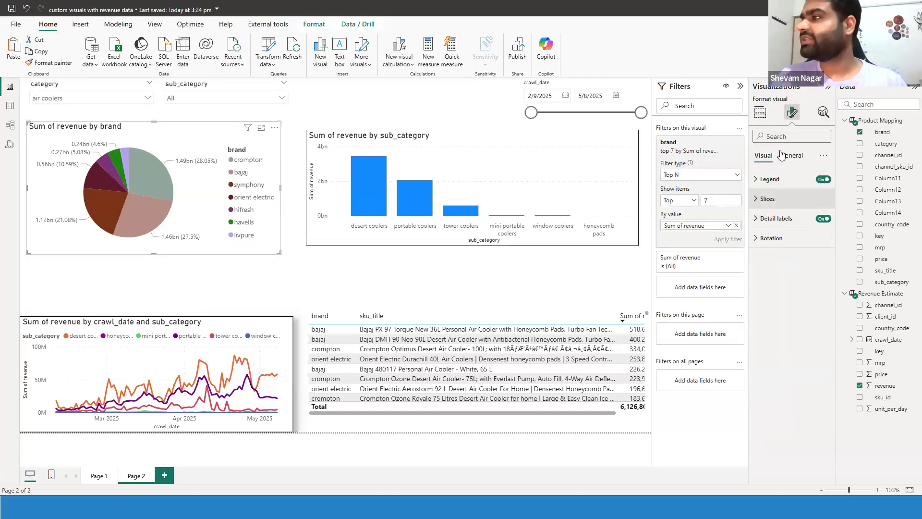
{"action": "left_click", "coordinate": [790, 155]}
{"action": "left_click", "coordinate": [801, 223]}
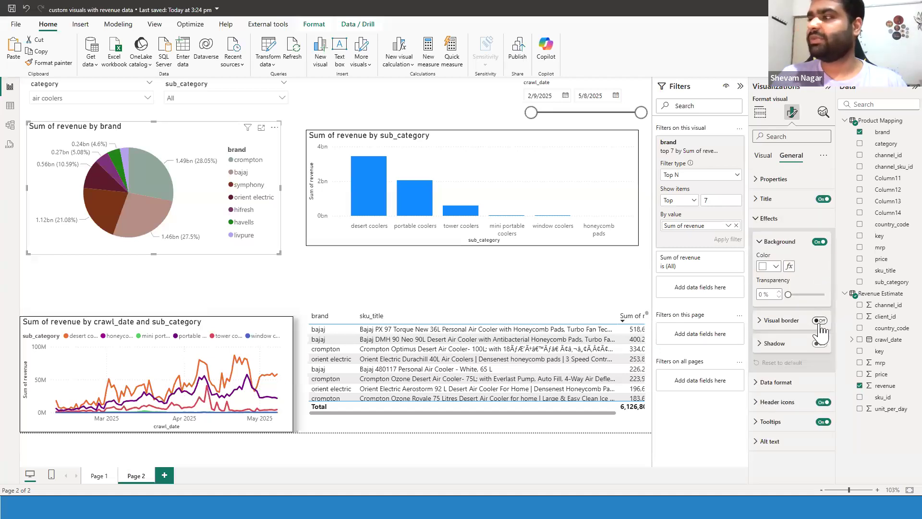
{"action": "left_click", "coordinate": [820, 321]}
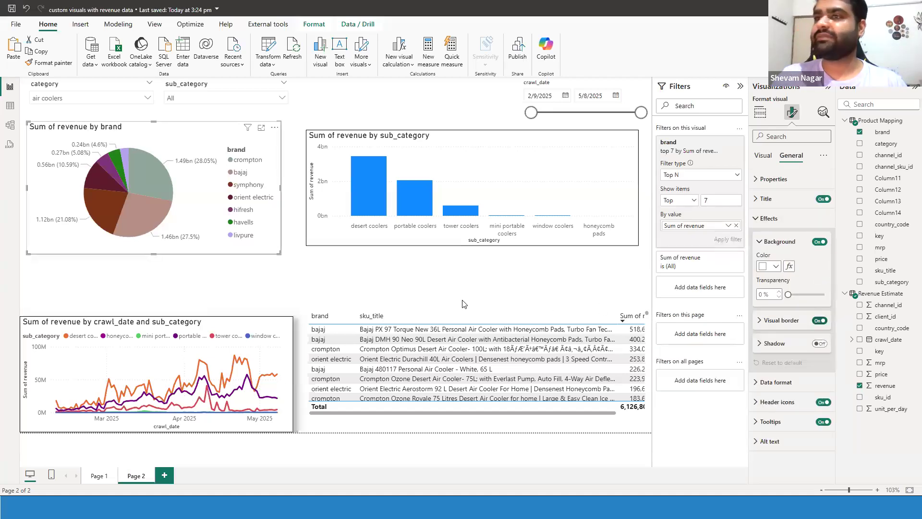
Step: Turn on the visual border for the SKU revenue table
{"action": "left_click", "coordinate": [368, 312]}
{"action": "left_click", "coordinate": [790, 115]}
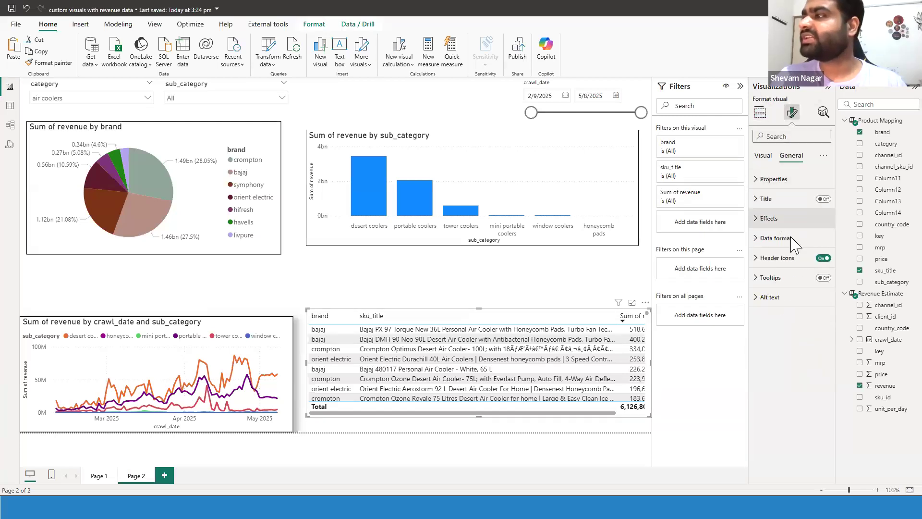
{"action": "left_click", "coordinate": [782, 223]}
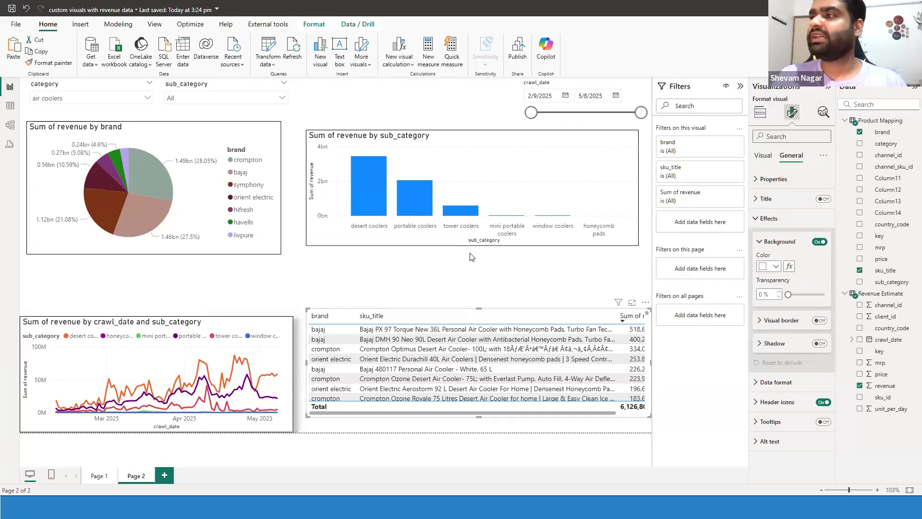
{"action": "left_click", "coordinate": [283, 253]}
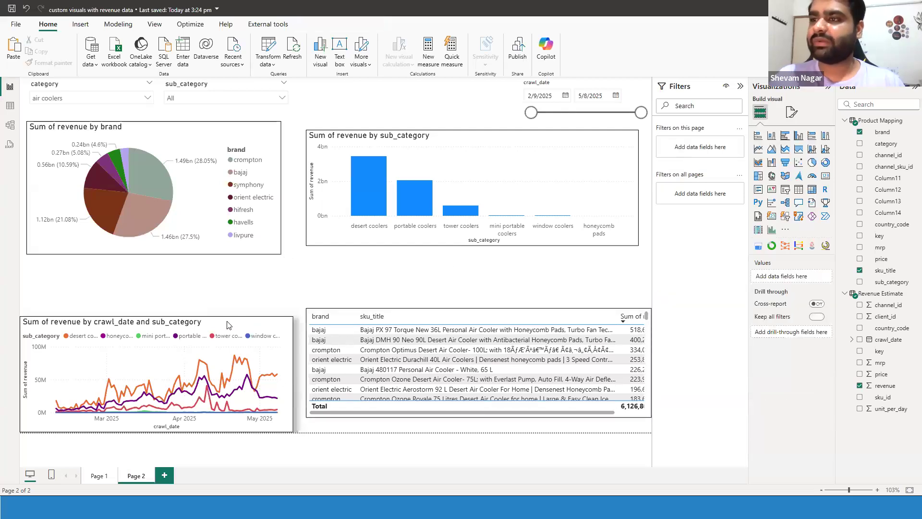
Step: Move the revenue by sub_category column chart directly below the brand pie chart and narrow it to about the pie's width
{"action": "left_click_drag", "start_coordinate": [180, 326], "coordinate": [174, 274]}
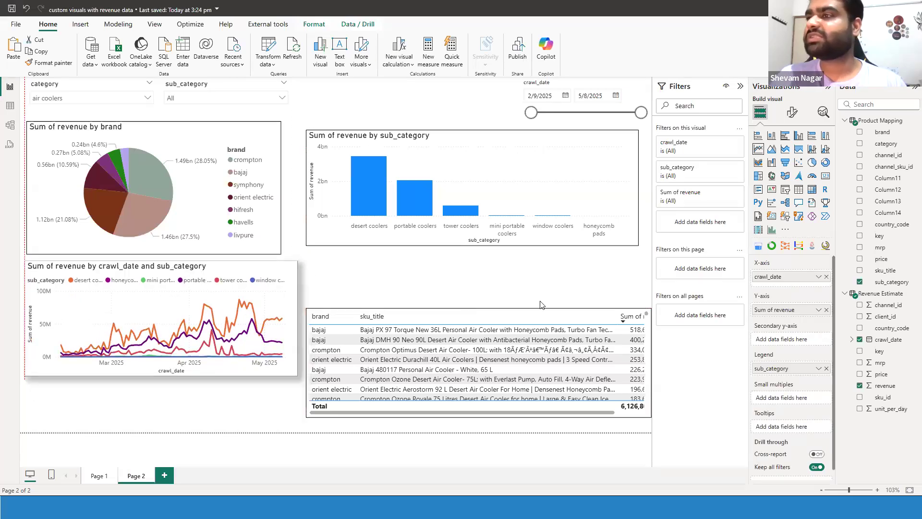
{"action": "left_click_drag", "start_coordinate": [200, 291], "coordinate": [160, 276]}
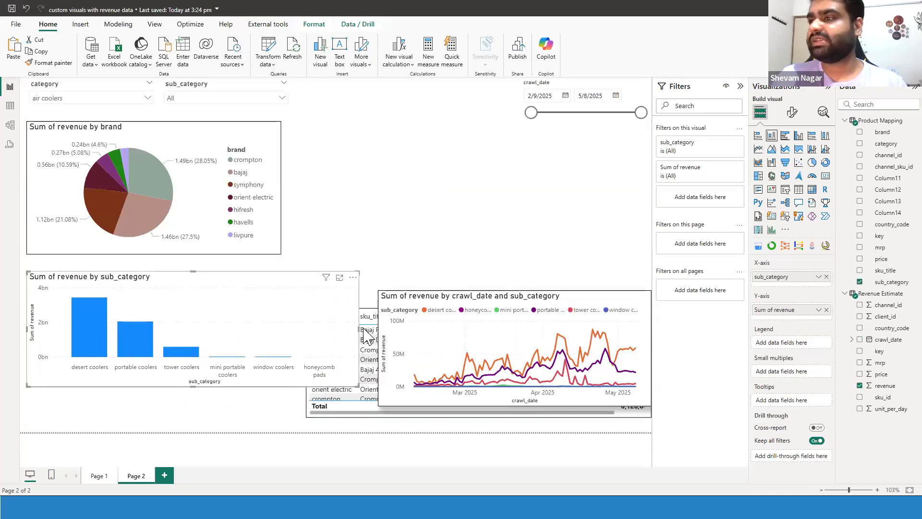
{"action": "left_click_drag", "start_coordinate": [360, 330], "coordinate": [286, 336]}
Step: Place the revenue by crawl_date line chart beside the pie chart, match the pie's height and widen it to the page edge
{"action": "left_click_drag", "start_coordinate": [446, 292], "coordinate": [365, 122]}
{"action": "left_click_drag", "start_coordinate": [430, 236], "coordinate": [430, 254]}
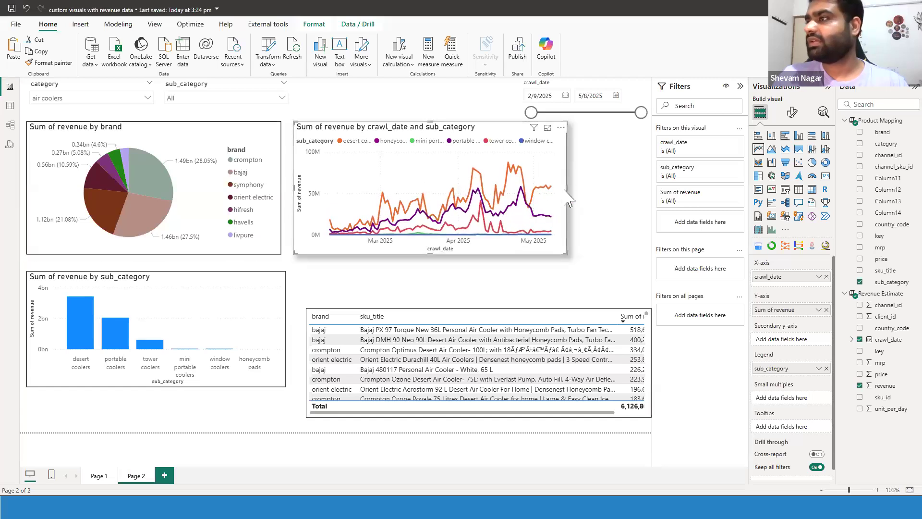
{"action": "left_click_drag", "start_coordinate": [566, 189], "coordinate": [648, 199]}
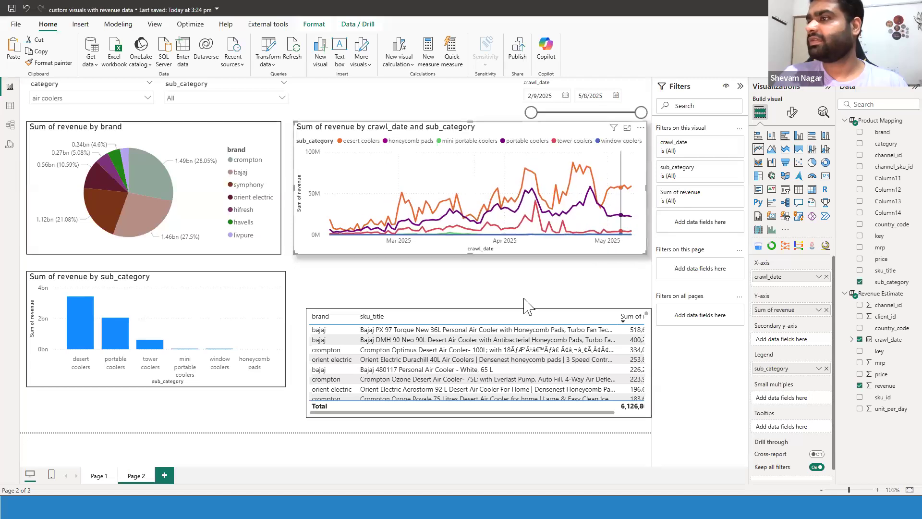
Step: Move the SKU revenue table under the line chart and enlarge it to align with the line chart and column chart edges
{"action": "mouse_move", "coordinate": [487, 285]}
{"action": "left_mouse_down"}
{"action": "mouse_move", "coordinate": [525, 272]}
{"action": "mouse_move", "coordinate": [495, 274]}
{"action": "left_mouse_up"}
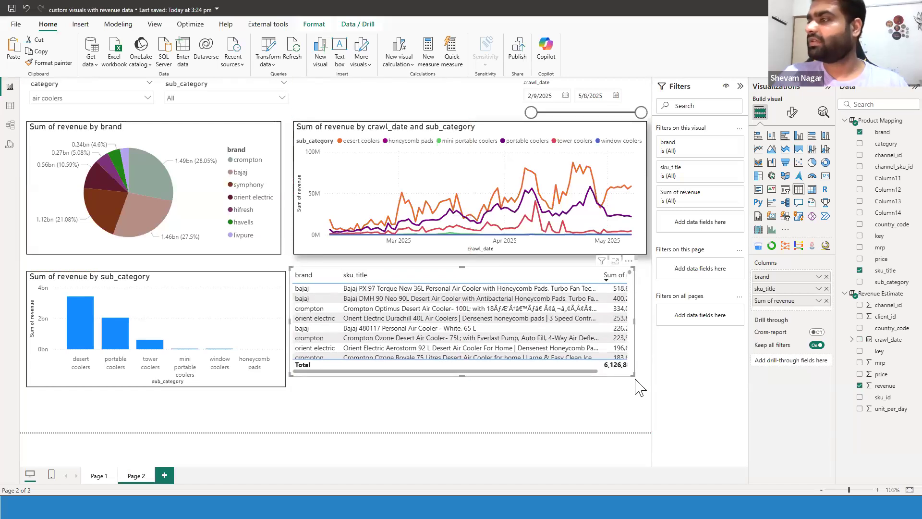
{"action": "mouse_move", "coordinate": [642, 388]}
{"action": "left_mouse_down"}
{"action": "mouse_move", "coordinate": [648, 398]}
{"action": "mouse_move", "coordinate": [644, 385]}
{"action": "left_mouse_up"}
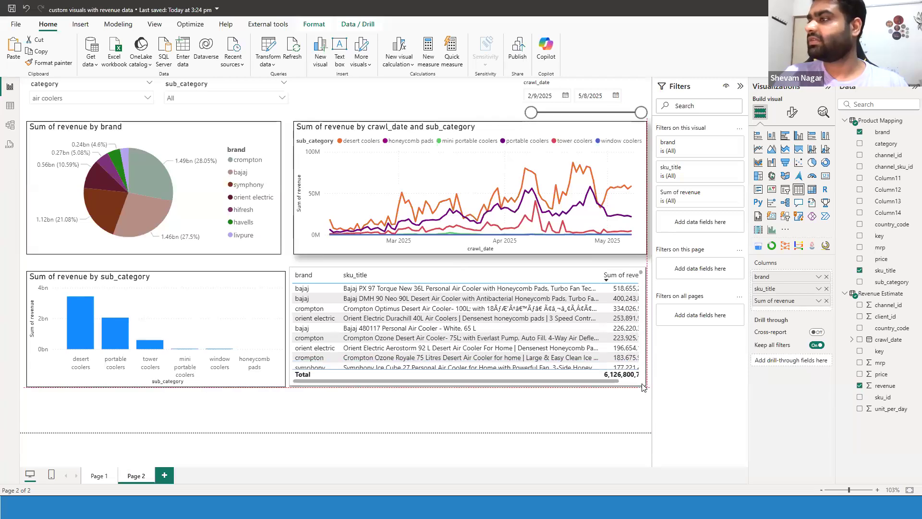
{"action": "left_click", "coordinate": [401, 405]}
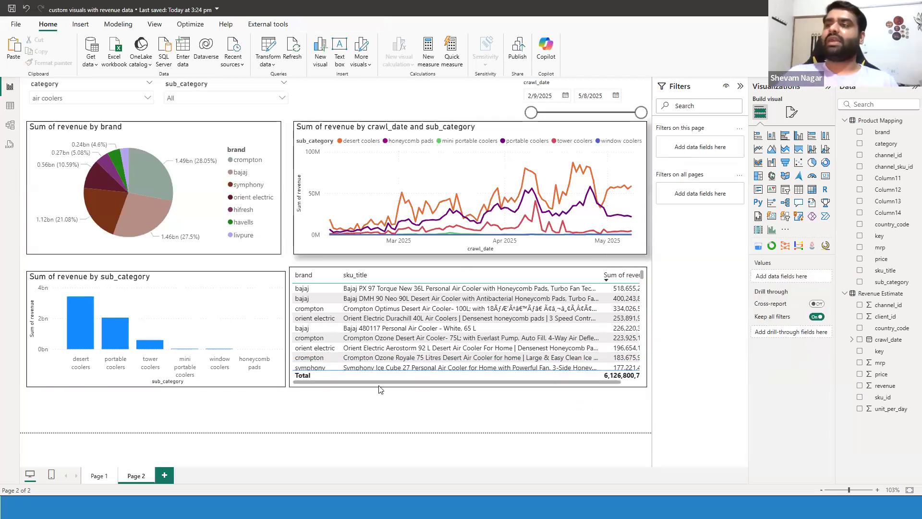
Step: Turn off the shadow of the revenue by crawl_date and sub_category line chart
{"action": "left_click", "coordinate": [343, 251]}
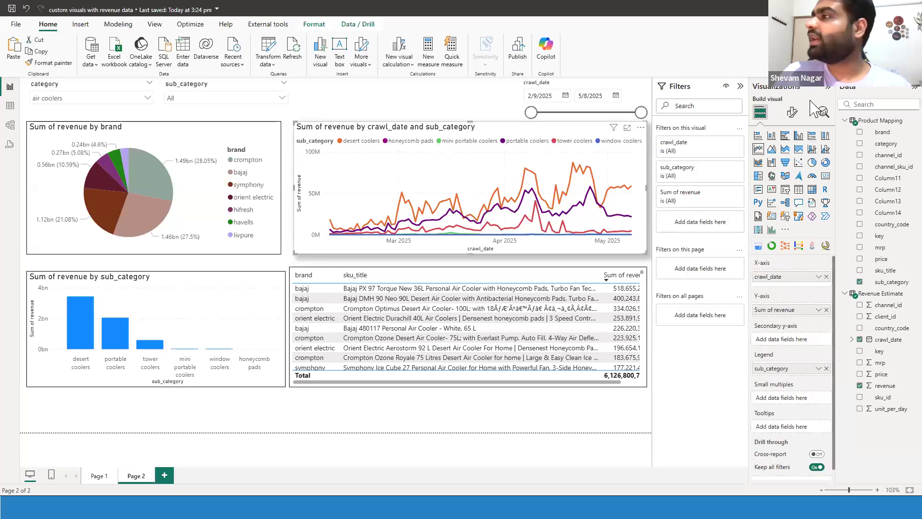
{"action": "left_click", "coordinate": [792, 114]}
{"action": "left_click", "coordinate": [790, 155]}
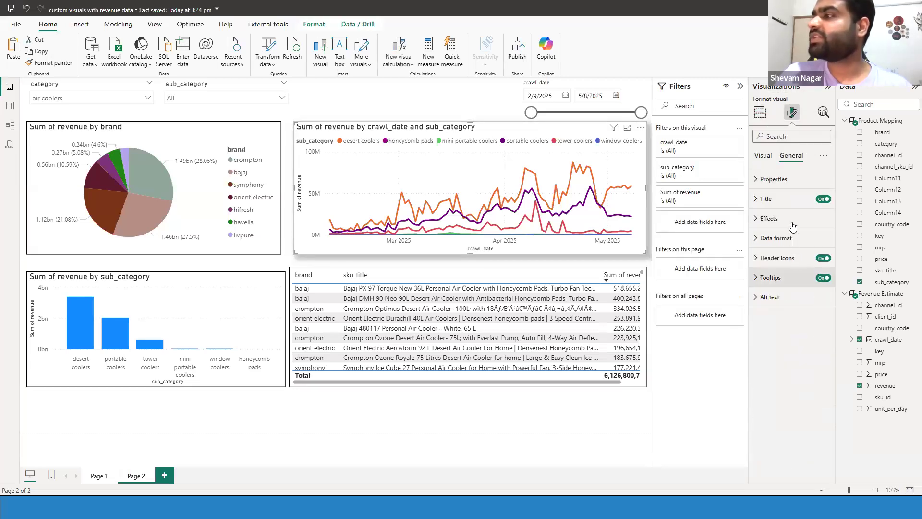
{"action": "left_click", "coordinate": [769, 218]}
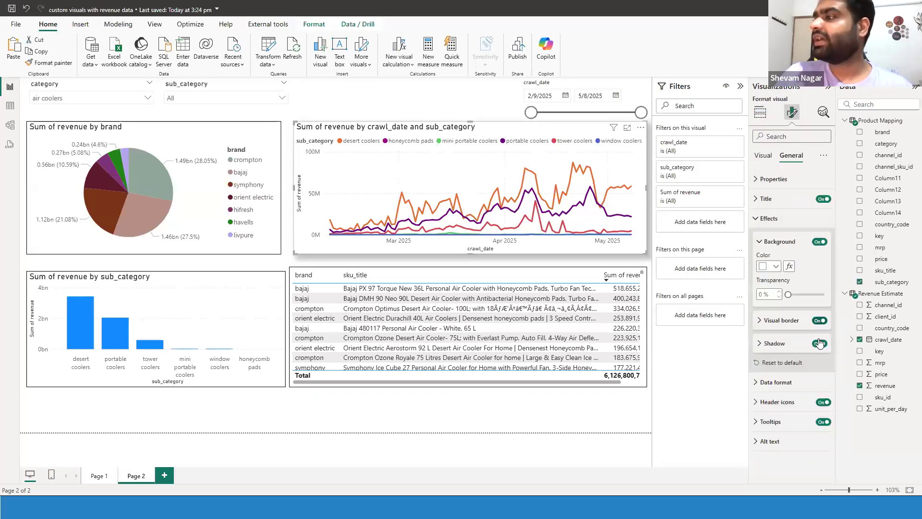
{"action": "left_click", "coordinate": [513, 422]}
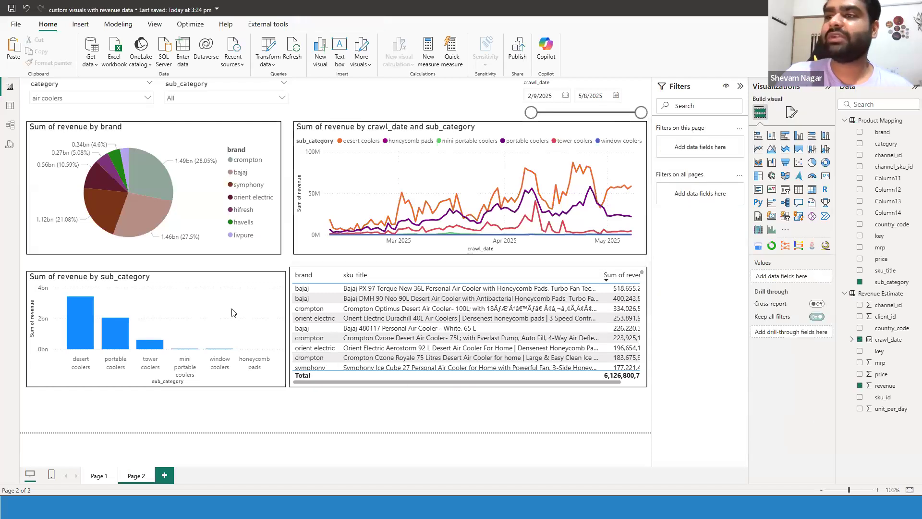
Step: Extend the sub_category column chart upward so its upper edge aligns with the SKU table
{"action": "left_click", "coordinate": [155, 275]}
{"action": "left_click", "coordinate": [156, 270]}
{"action": "left_click", "coordinate": [155, 274]}
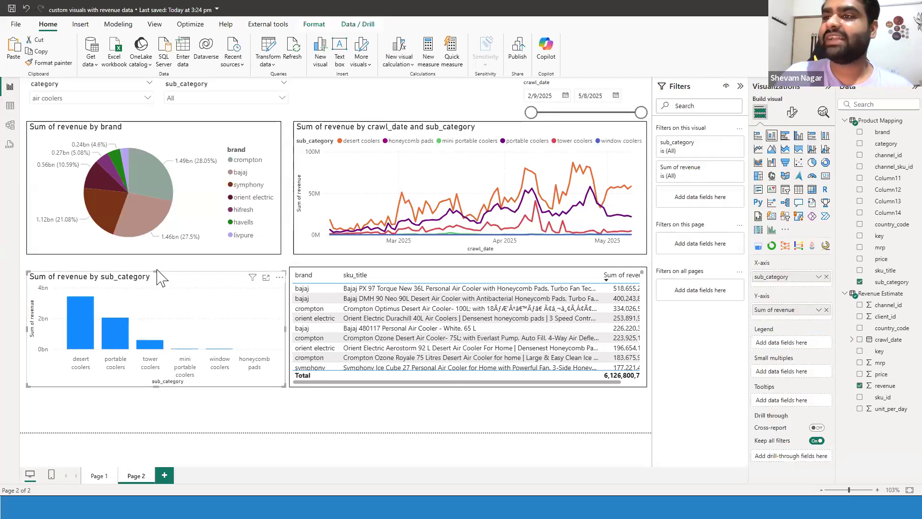
{"action": "left_click_drag", "start_coordinate": [156, 272], "coordinate": [158, 269]}
{"action": "left_click", "coordinate": [367, 427]}
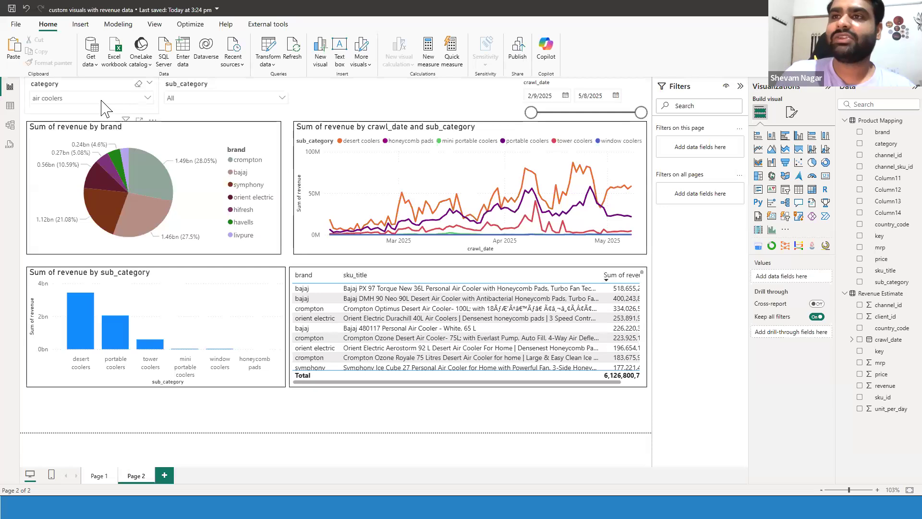
Step: Filter the page to desert coolers and portable coolers with the sub_category slicer
{"action": "left_click", "coordinate": [258, 100]}
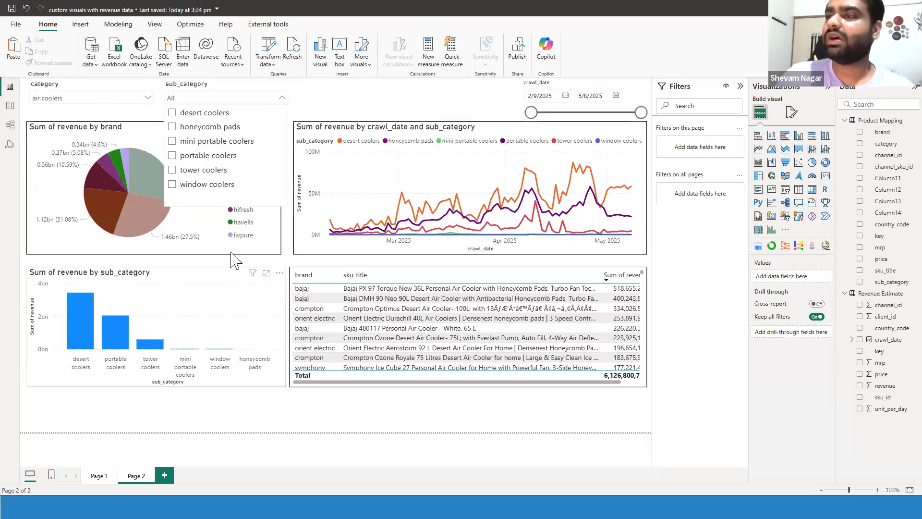
{"action": "left_click", "coordinate": [214, 114]}
{"action": "left_click", "coordinate": [197, 155]}
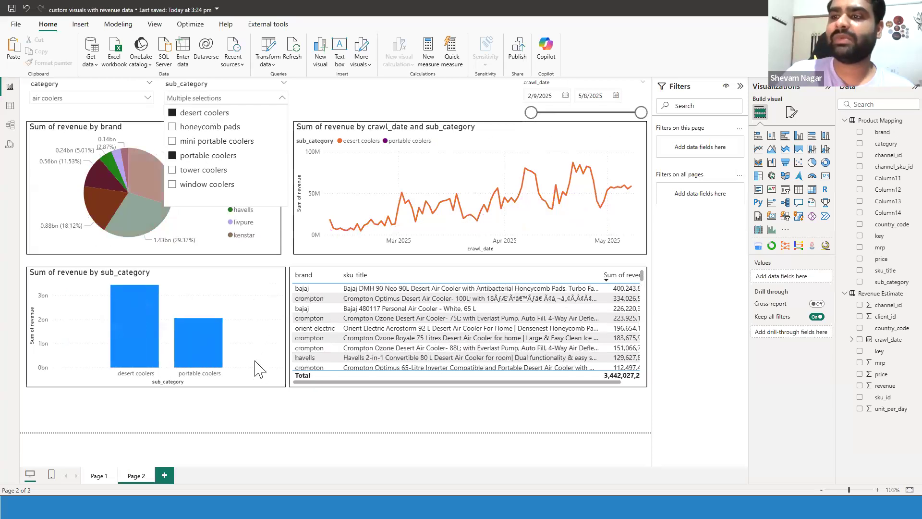
{"action": "left_click", "coordinate": [210, 424]}
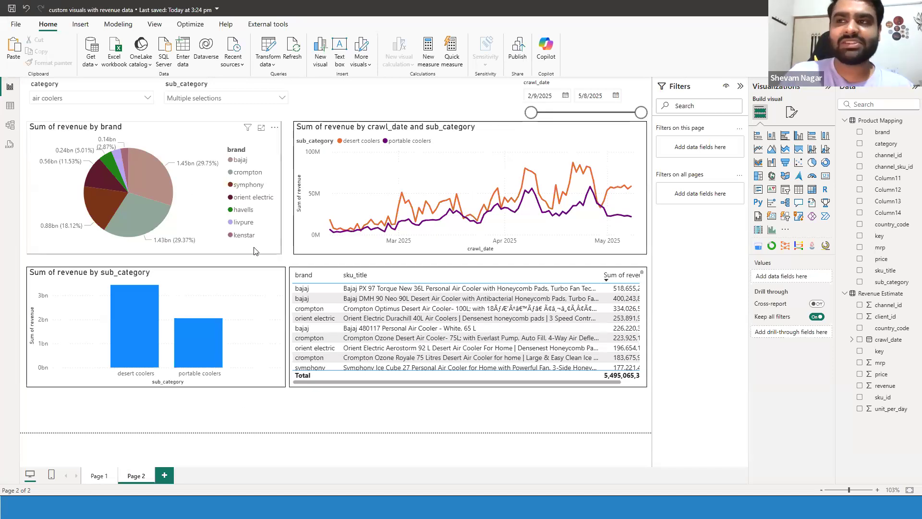
{"action": "left_click", "coordinate": [101, 476]}
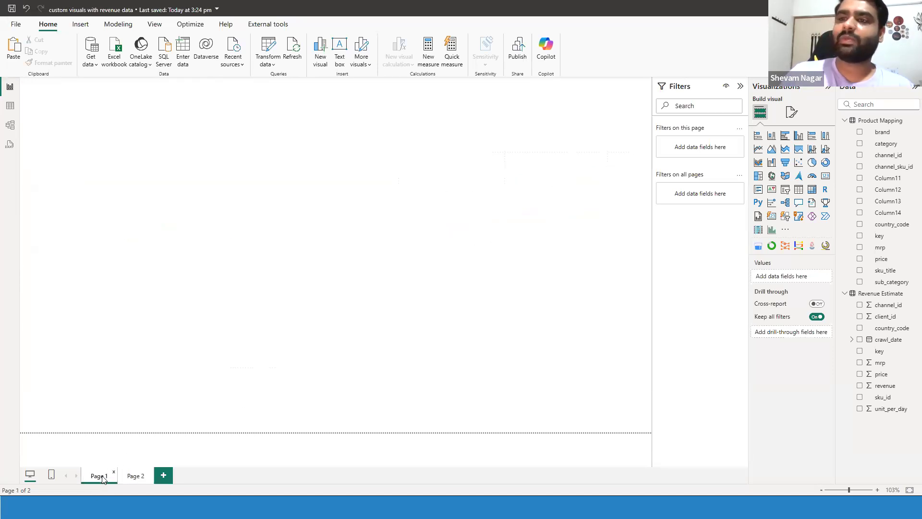
{"action": "left_click", "coordinate": [136, 476]}
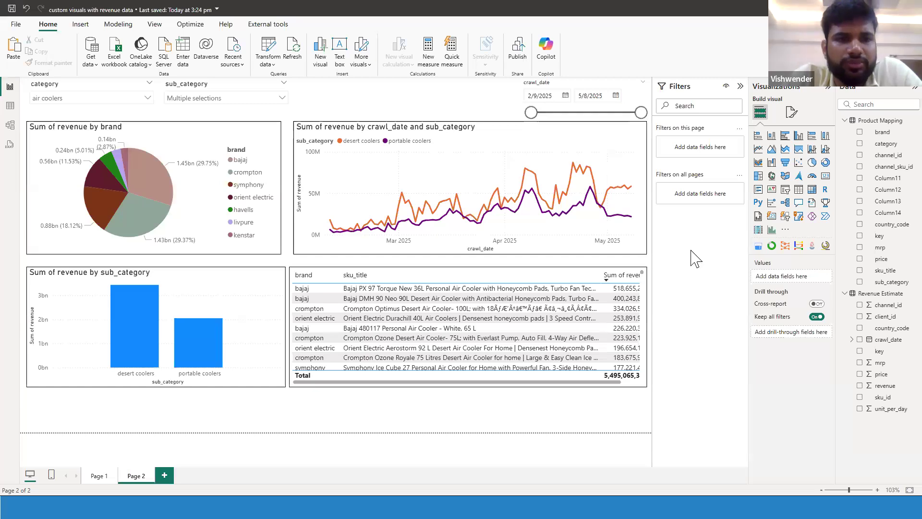
Step: Save a copy of the report on this device as "custom visuals with revenue data w", leaving the pending query changes unapplied
{"action": "left_click", "coordinate": [16, 24]}
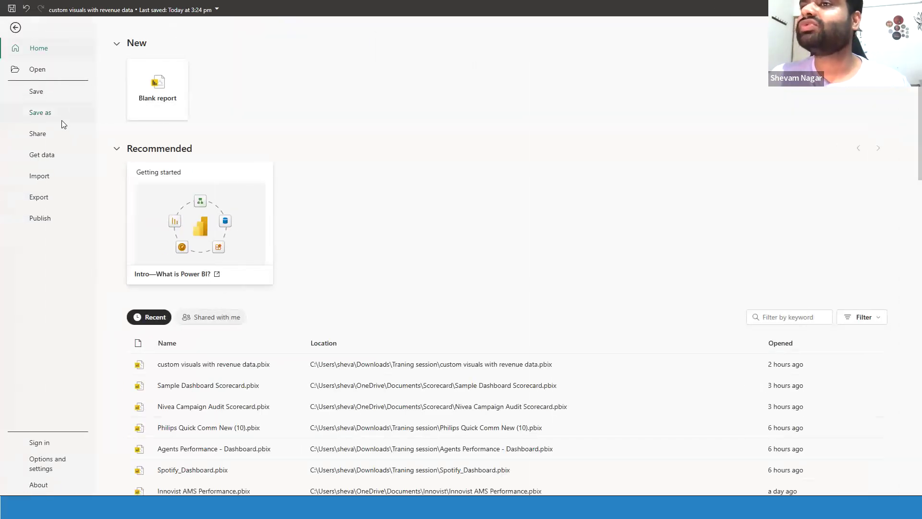
{"action": "left_click", "coordinate": [61, 120]}
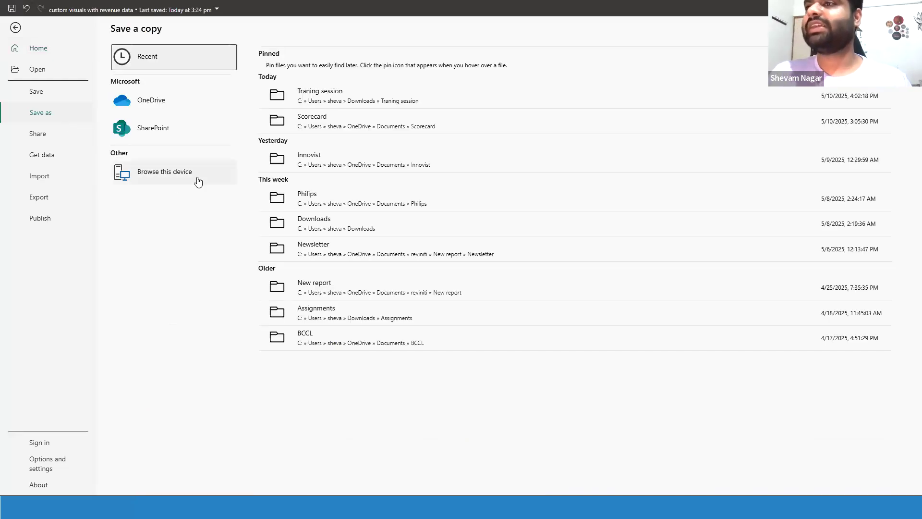
{"action": "left_click", "coordinate": [196, 184]}
{"action": "left_click", "coordinate": [160, 168]}
{"action": "key", "text": "Escape"}
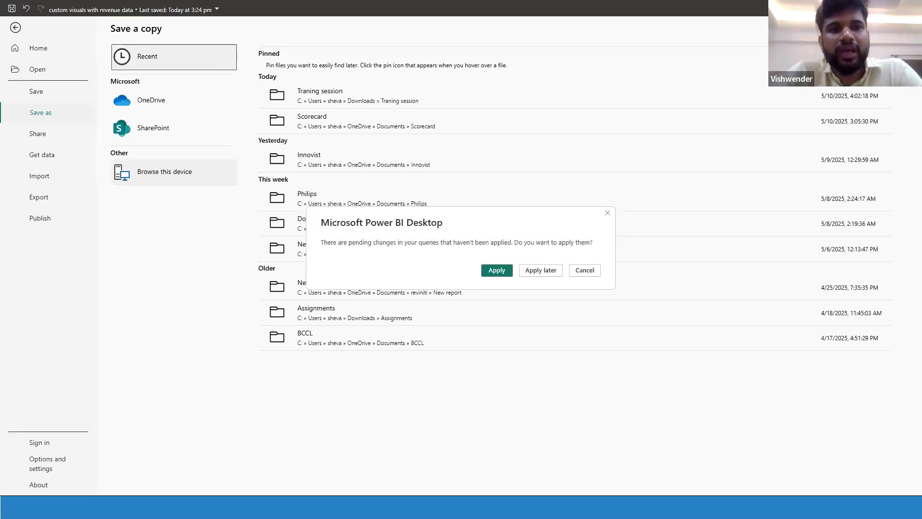
{"action": "left_click", "coordinate": [538, 270]}
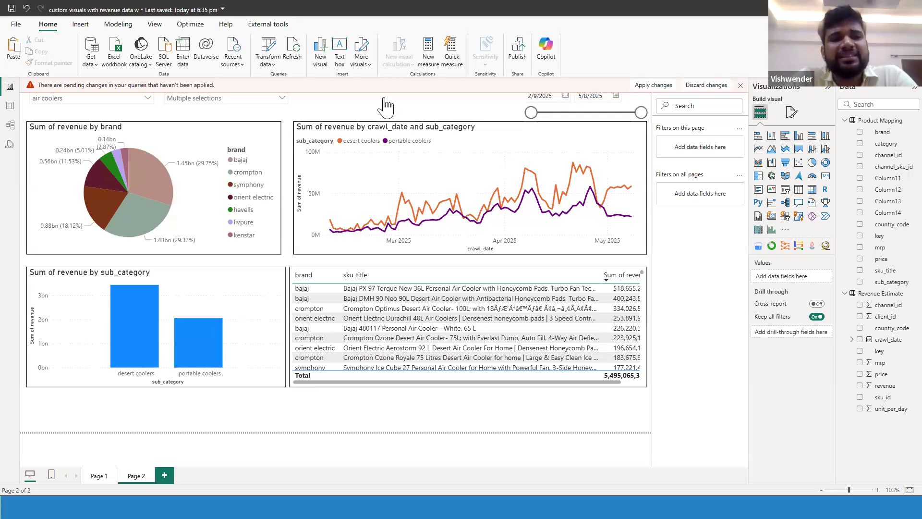
Step: Switch to the original custom visuals report and browse the gallery of additional Power BI visuals
{"action": "key", "text": "alt+Tab"}
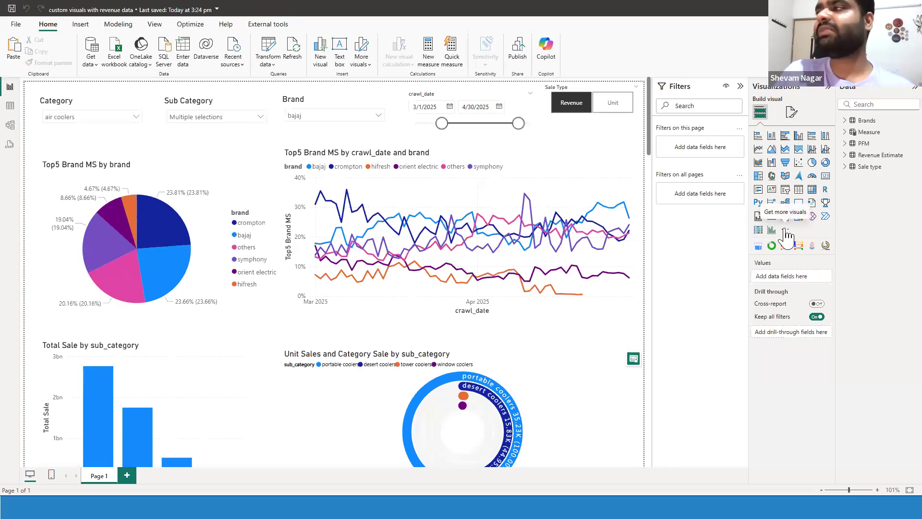
{"action": "left_click", "coordinate": [785, 231]}
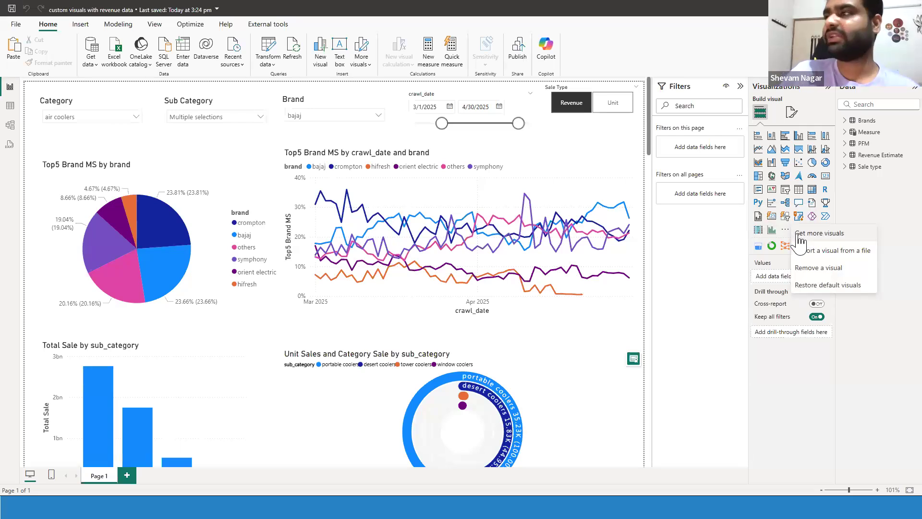
{"action": "left_click", "coordinate": [816, 233]}
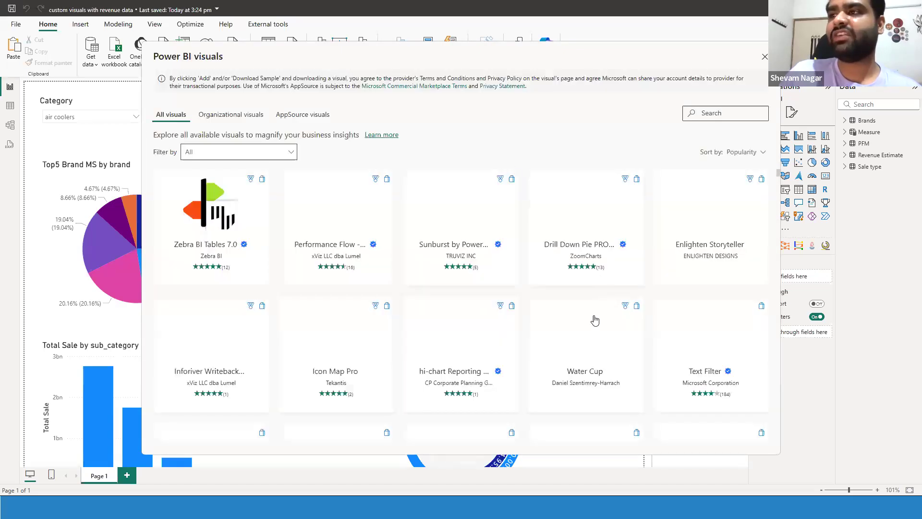
{"action": "scroll", "coordinate": [581, 348], "scroll_direction": "down", "scroll_amount": 5}
{"action": "scroll", "coordinate": [581, 348], "scroll_direction": "down", "scroll_amount": 10}
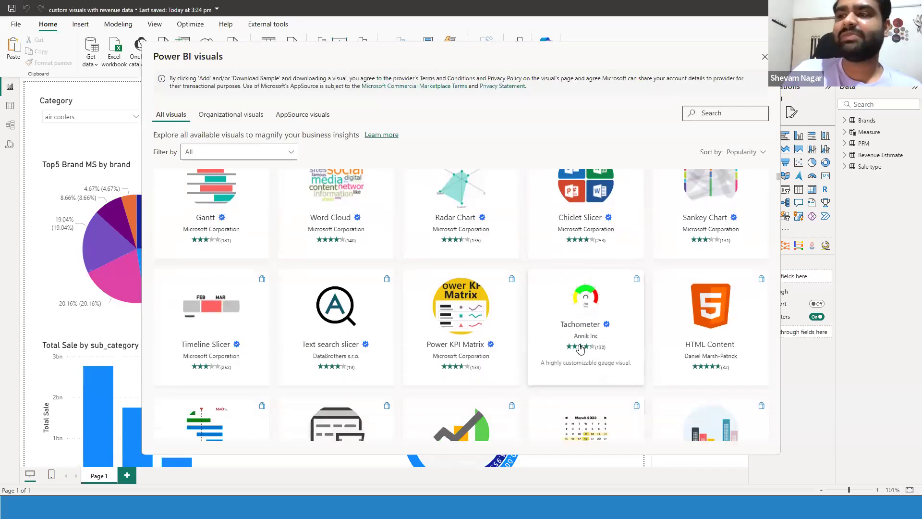
{"action": "scroll", "coordinate": [574, 345], "scroll_direction": "down", "scroll_amount": 8}
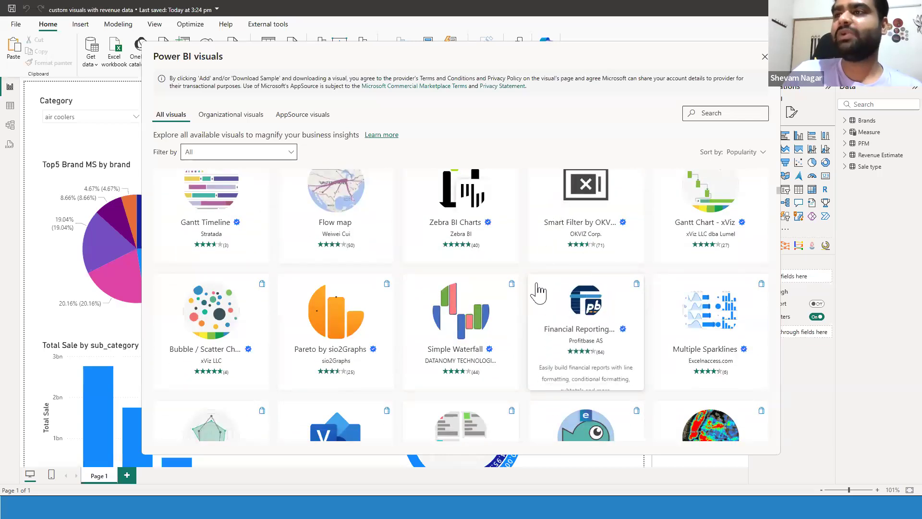
{"action": "scroll", "coordinate": [541, 252], "scroll_direction": "down", "scroll_amount": 4}
{"action": "scroll", "coordinate": [656, 236], "scroll_direction": "up", "scroll_amount": 6}
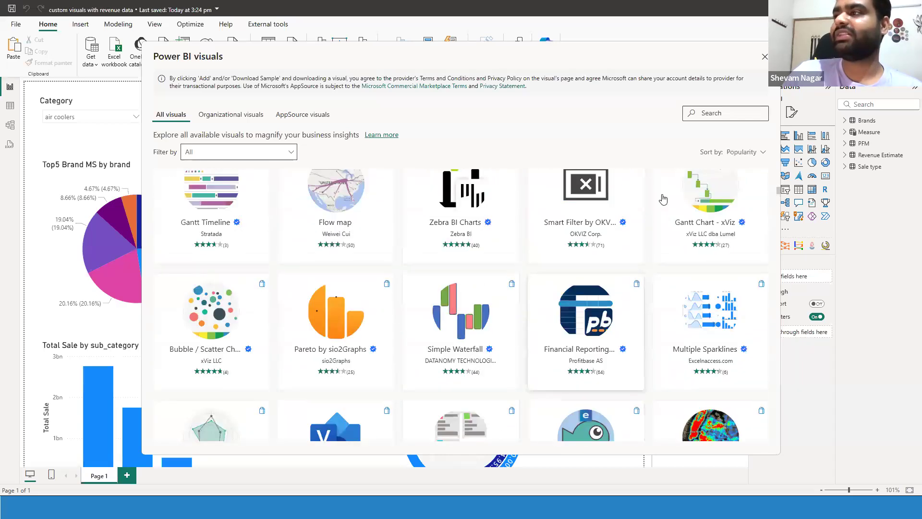
{"action": "scroll", "coordinate": [644, 206], "scroll_direction": "up", "scroll_amount": 6}
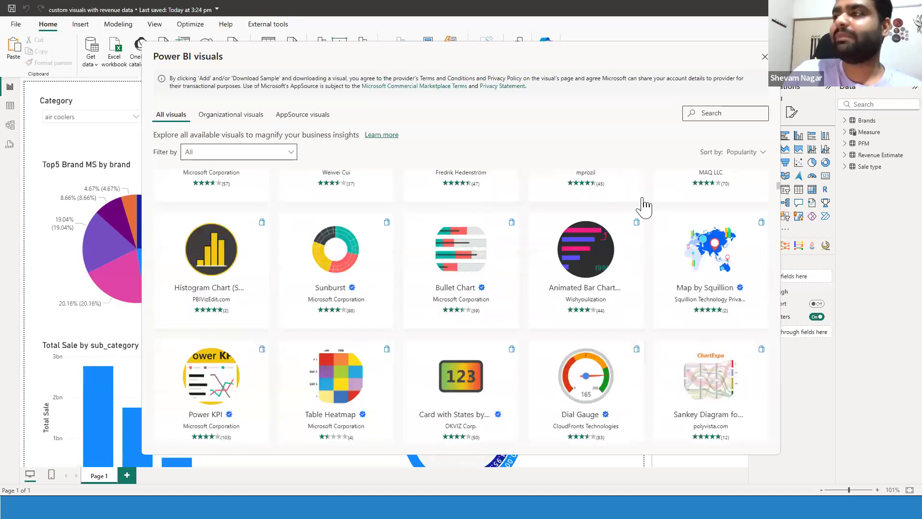
{"action": "left_click", "coordinate": [765, 58]}
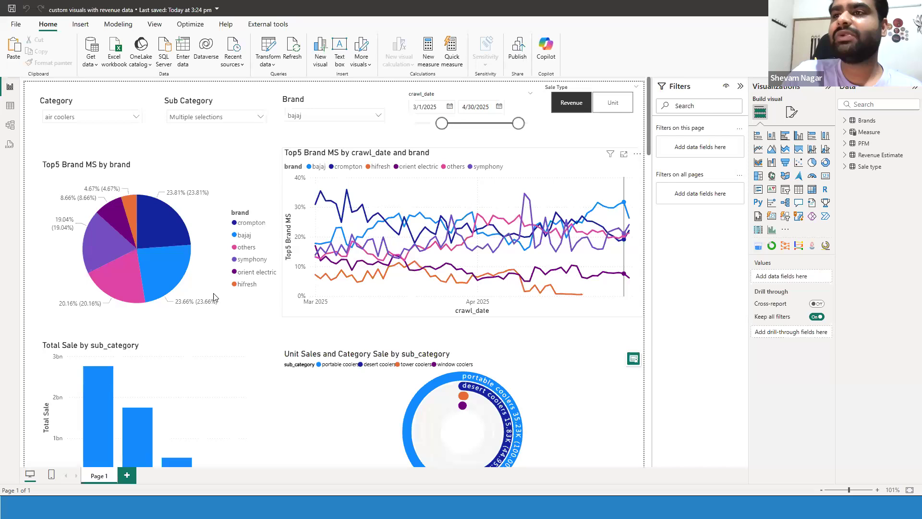
Step: Examine the custom visuals on the report page, including the radial chart, KPI gauges, area chart and liquid-fill glasses
{"action": "scroll", "coordinate": [606, 240], "scroll_direction": "down", "scroll_amount": 3}
{"action": "scroll", "coordinate": [56, 140], "scroll_direction": "up", "scroll_amount": 3}
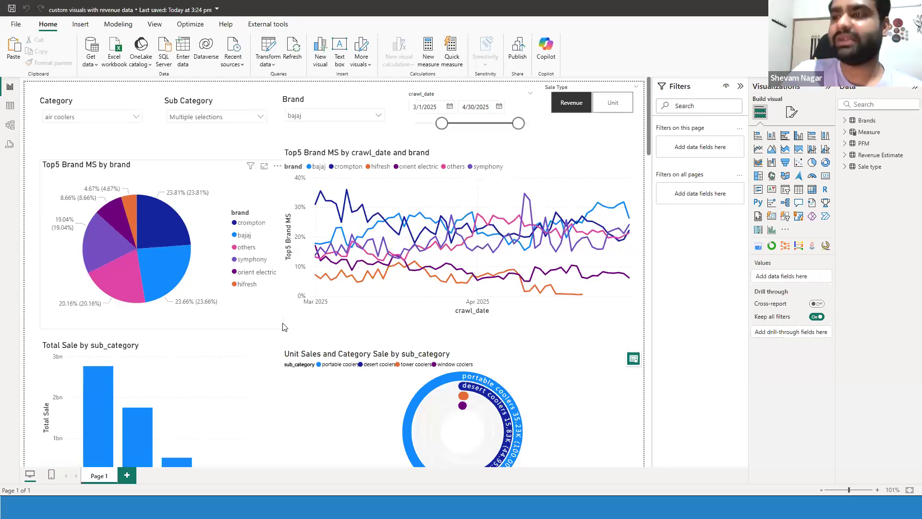
{"action": "scroll", "coordinate": [285, 327], "scroll_direction": "down", "scroll_amount": 1}
{"action": "scroll", "coordinate": [282, 327], "scroll_direction": "down", "scroll_amount": 10}
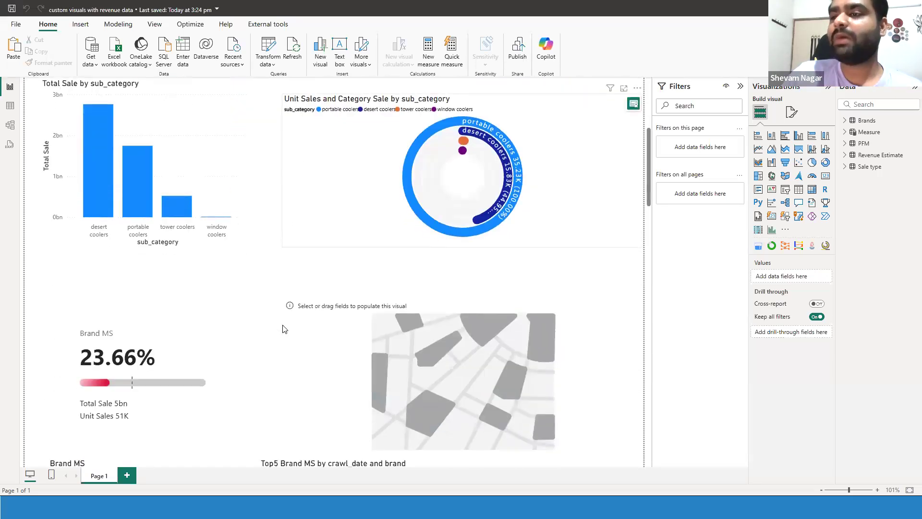
{"action": "scroll", "coordinate": [276, 328], "scroll_direction": "down", "scroll_amount": 8}
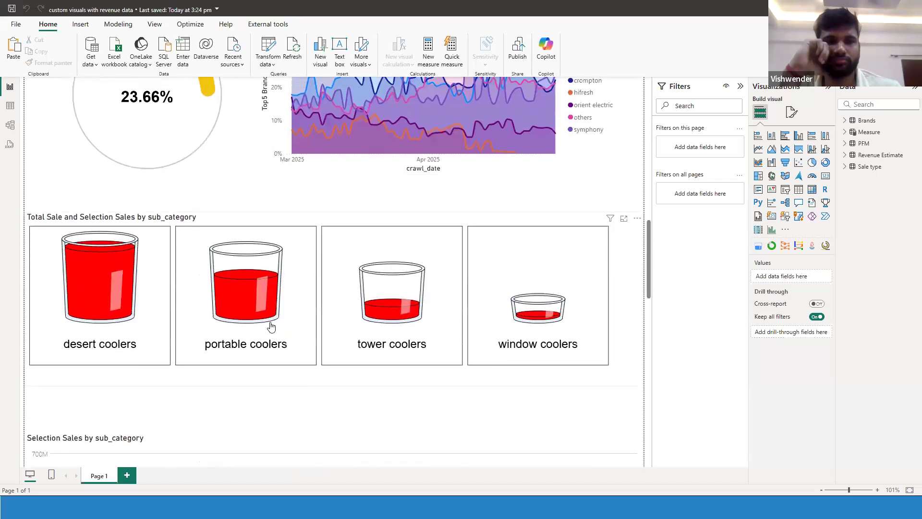
{"action": "scroll", "coordinate": [192, 330], "scroll_direction": "up", "scroll_amount": 4}
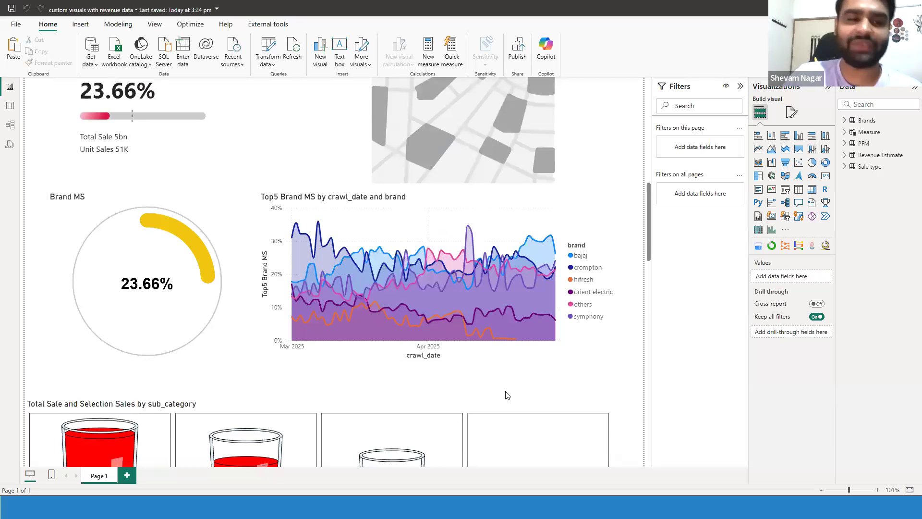
{"action": "scroll", "coordinate": [155, 158], "scroll_direction": "up", "scroll_amount": 3}
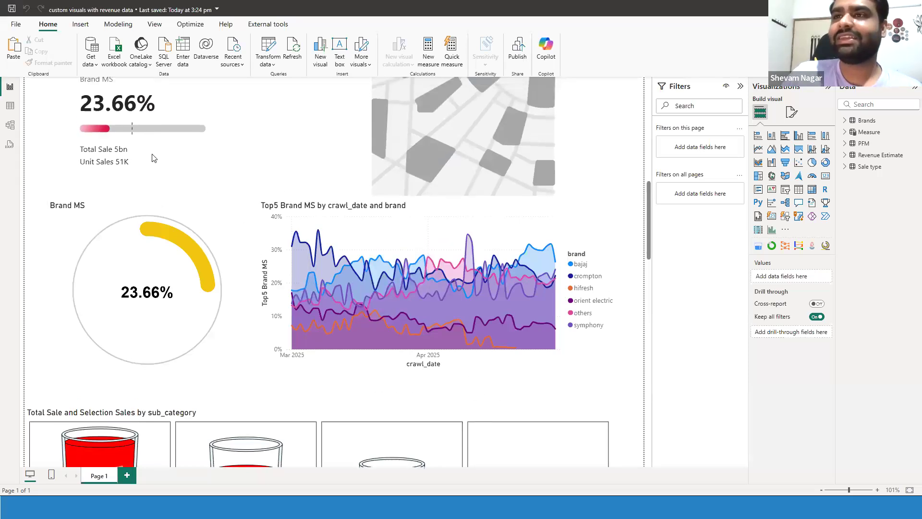
Step: Inspect the fields of the Brand MS card and radial chart, and the format settings of the Top5 Brand MS area chart
{"action": "scroll", "coordinate": [99, 197], "scroll_direction": "up", "scroll_amount": 1}
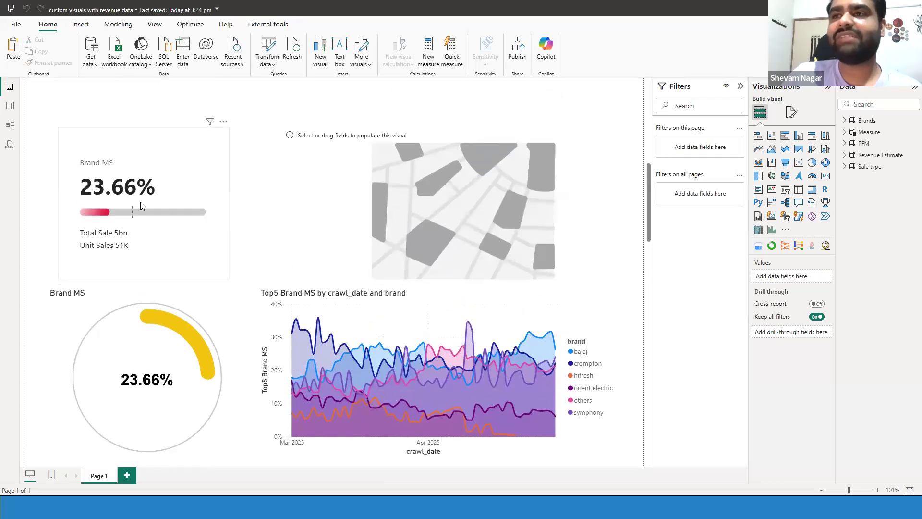
{"action": "left_click", "coordinate": [190, 202]}
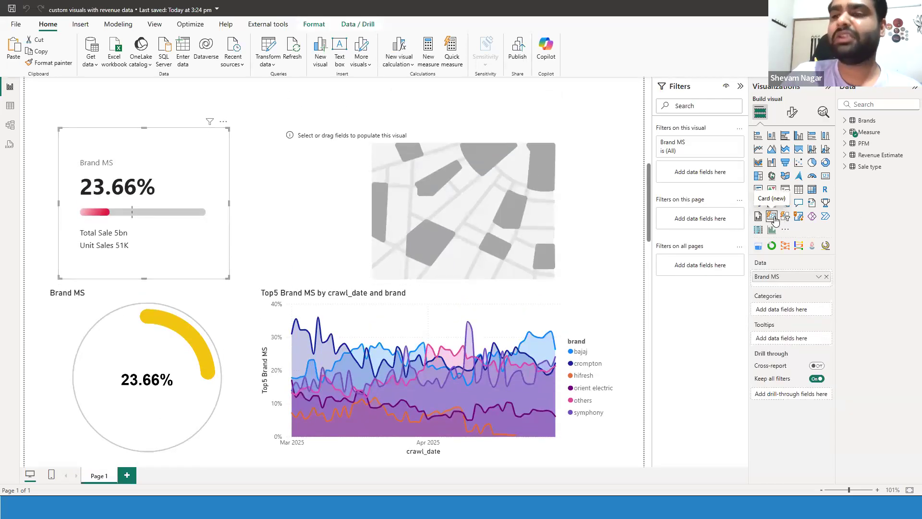
{"action": "left_click", "coordinate": [64, 305]}
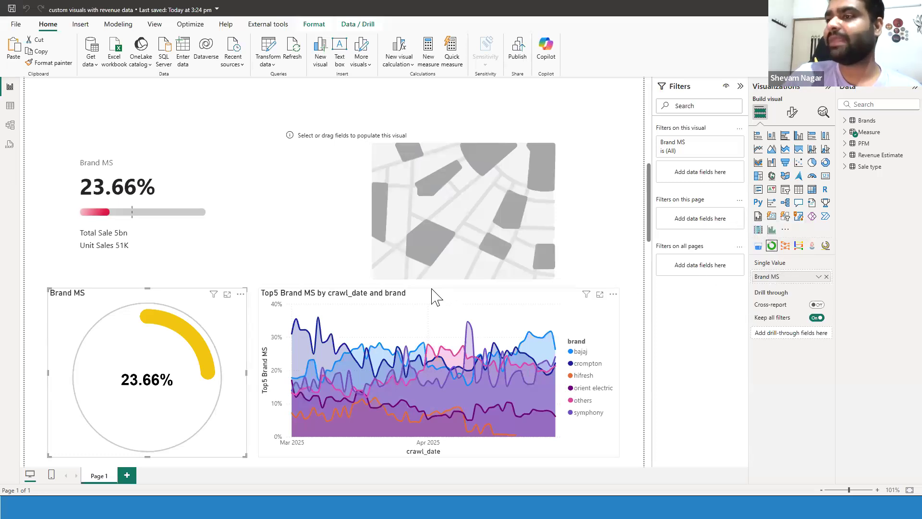
{"action": "scroll", "coordinate": [345, 254], "scroll_direction": "down", "scroll_amount": 1}
{"action": "left_click", "coordinate": [355, 249]}
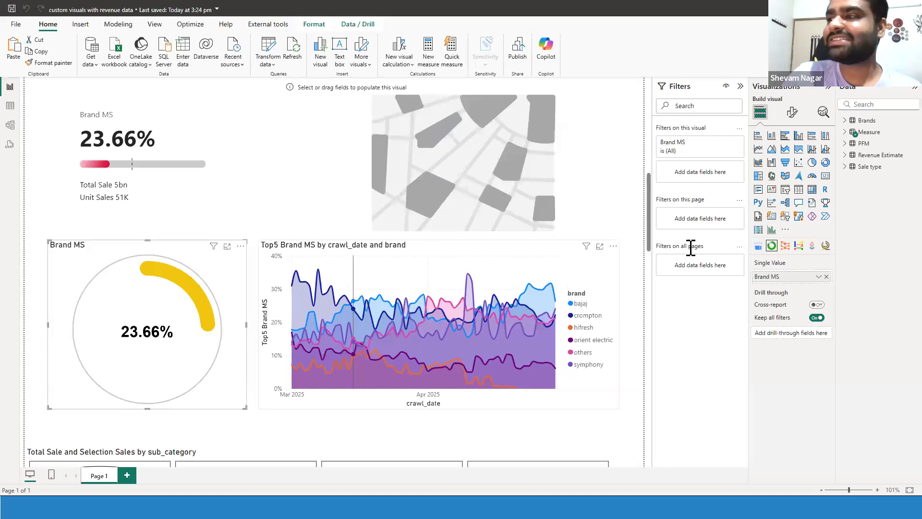
{"action": "left_click", "coordinate": [792, 113]}
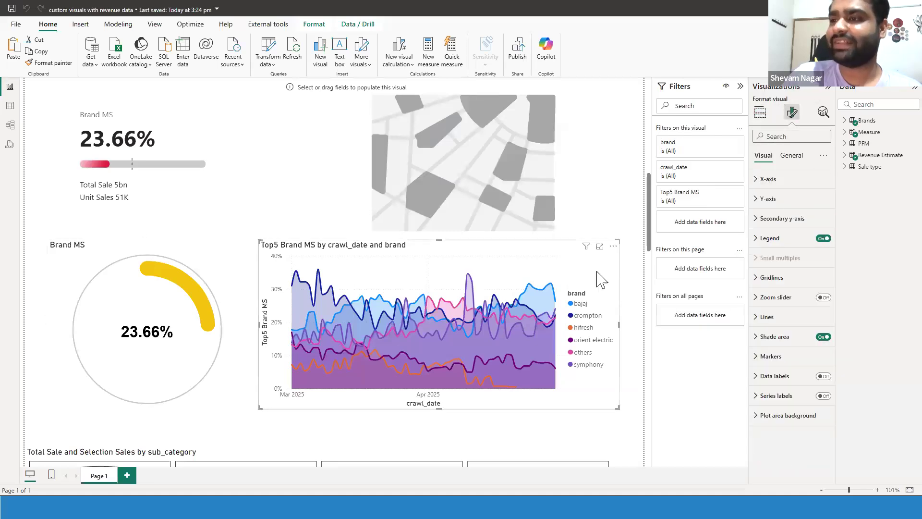
Step: Examine the water-cup visual and its format options, the banknote chart of selection sales, and both Sankey diagrams of unit sales
{"action": "scroll", "coordinate": [509, 428], "scroll_direction": "down", "scroll_amount": 4}
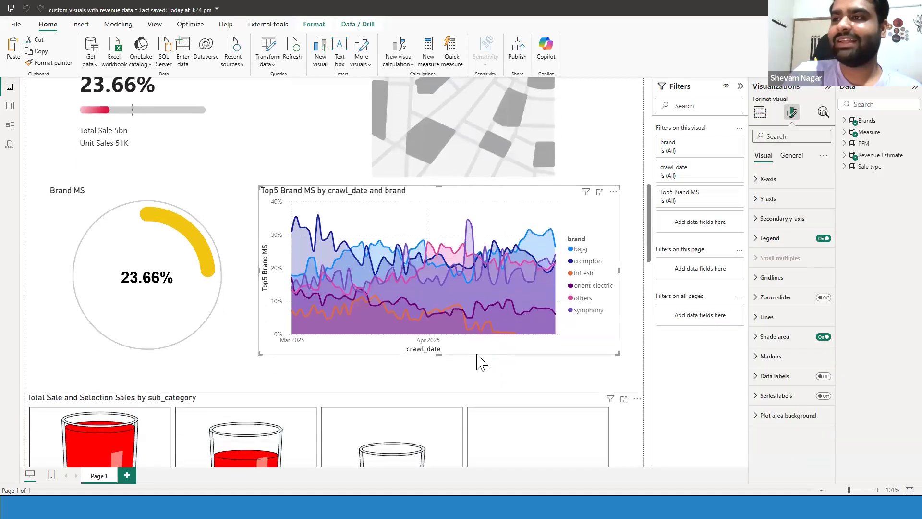
{"action": "scroll", "coordinate": [459, 281], "scroll_direction": "down", "scroll_amount": 3}
{"action": "left_click", "coordinate": [459, 284]}
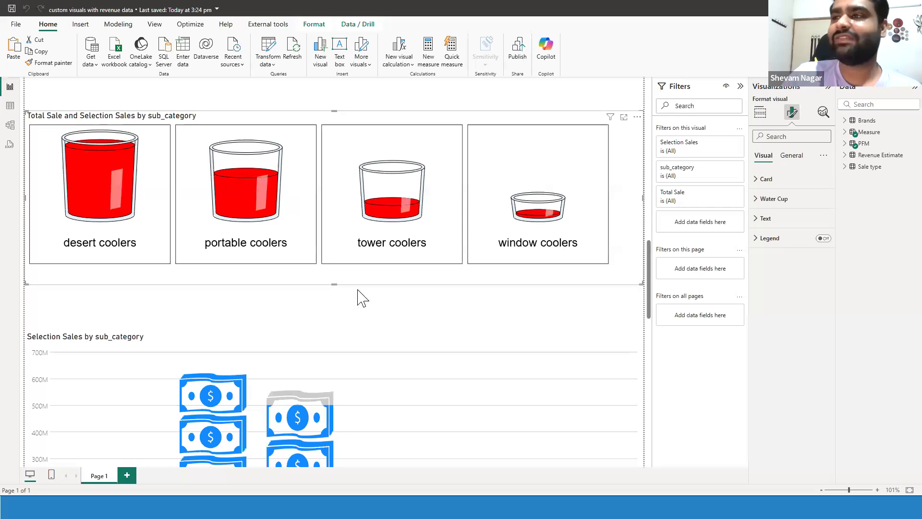
{"action": "scroll", "coordinate": [357, 296], "scroll_direction": "down", "scroll_amount": 4}
{"action": "scroll", "coordinate": [357, 295], "scroll_direction": "down", "scroll_amount": 1}
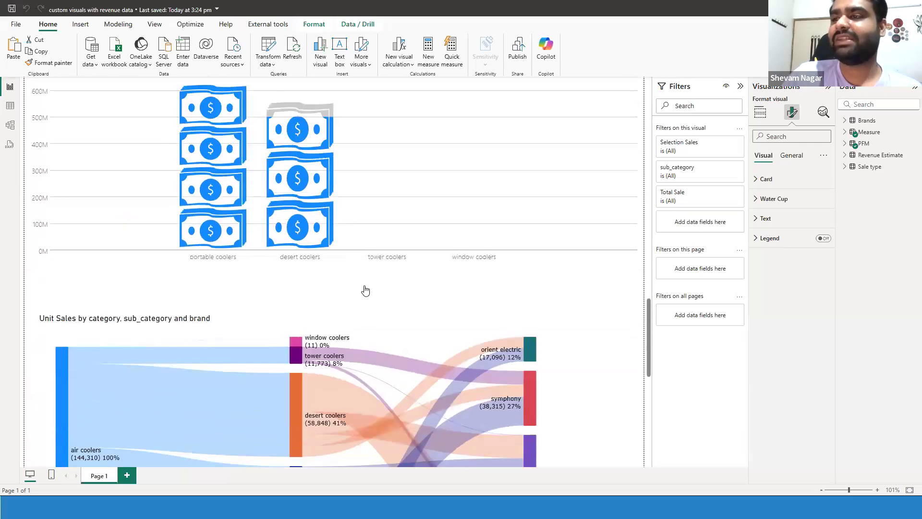
{"action": "scroll", "coordinate": [408, 319], "scroll_direction": "down", "scroll_amount": 3}
{"action": "scroll", "coordinate": [424, 320], "scroll_direction": "down", "scroll_amount": 4}
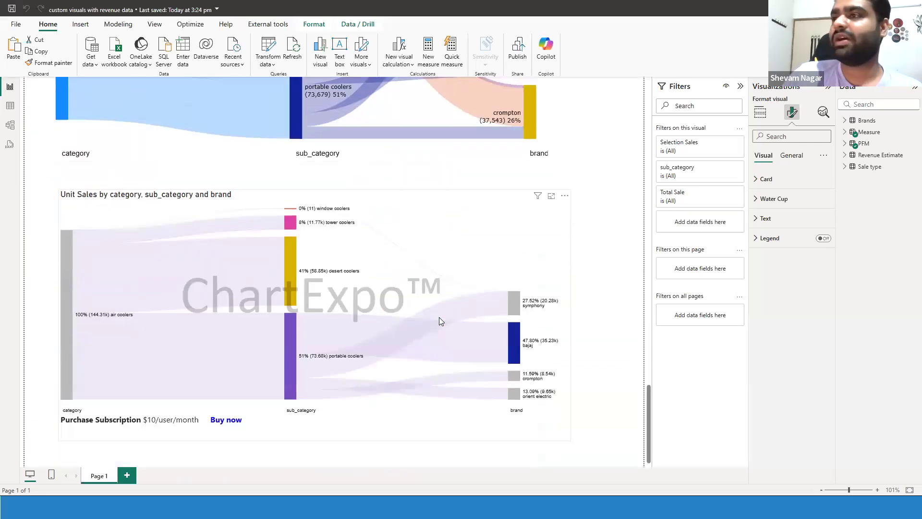
{"action": "scroll", "coordinate": [552, 192], "scroll_direction": "up", "scroll_amount": 12}
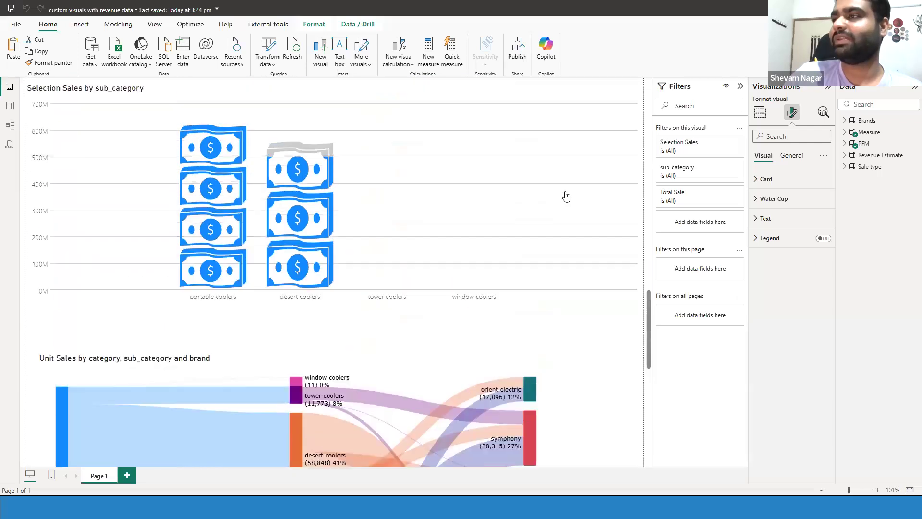
{"action": "scroll", "coordinate": [552, 323], "scroll_direction": "up", "scroll_amount": 5}
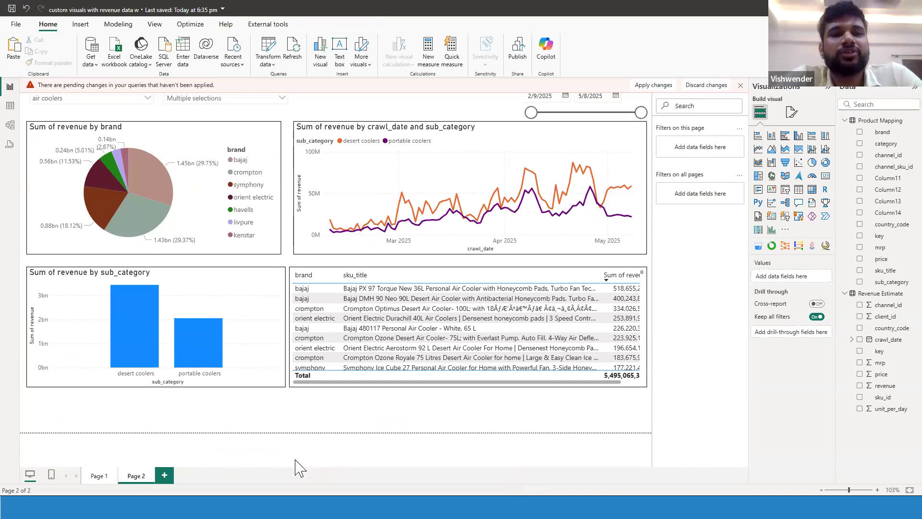
Step: Switch from the saved revenue report to the presentation's Module outline slide
{"action": "left_click", "coordinate": [479, 337]}
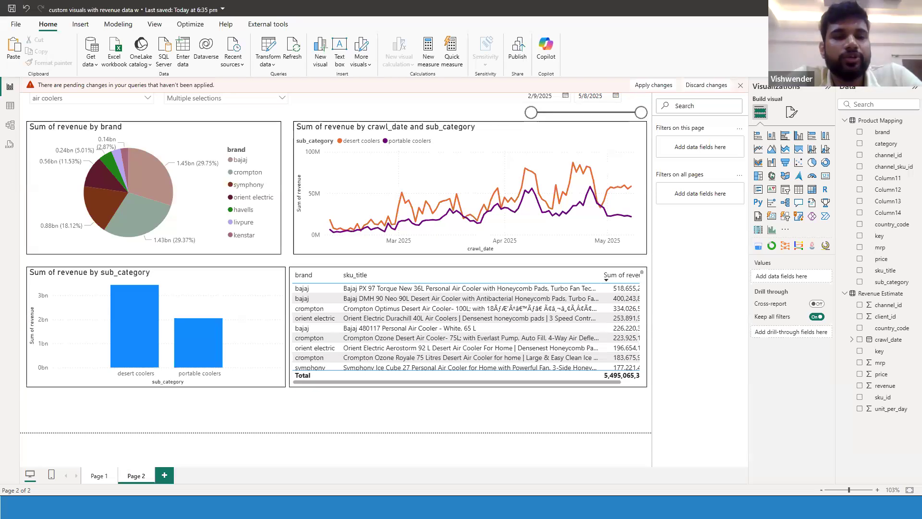
{"action": "left_click", "coordinate": [242, 493]}
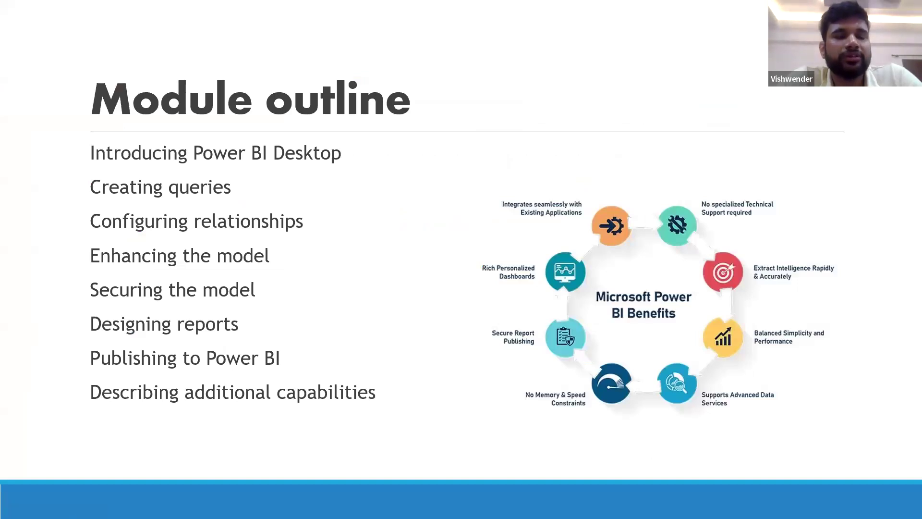